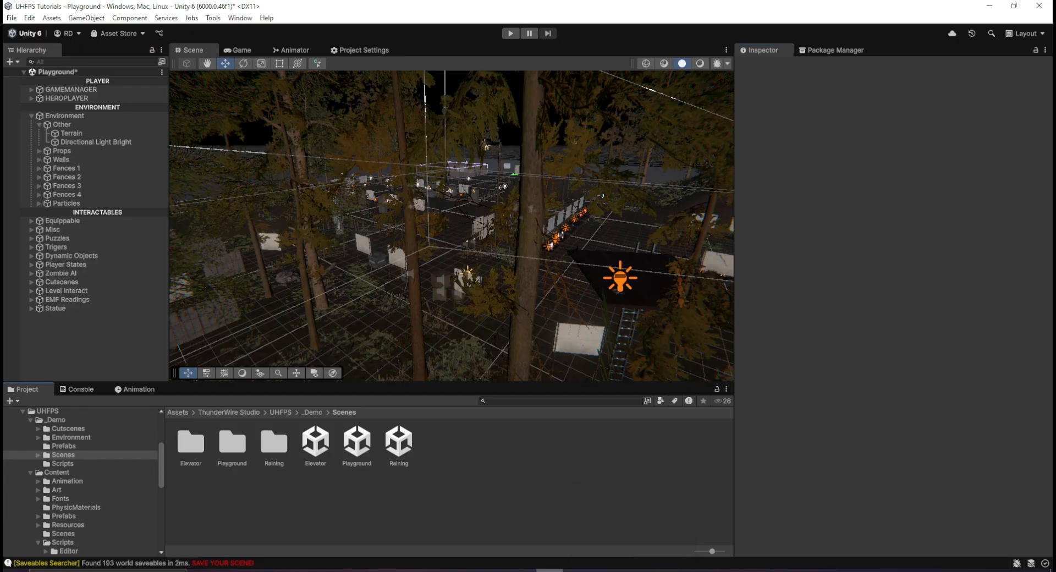
Step: Switch to the image 1.PNG to read the question about changing the FOV in UHFPS, and return to Unity
left_click(576, 570)
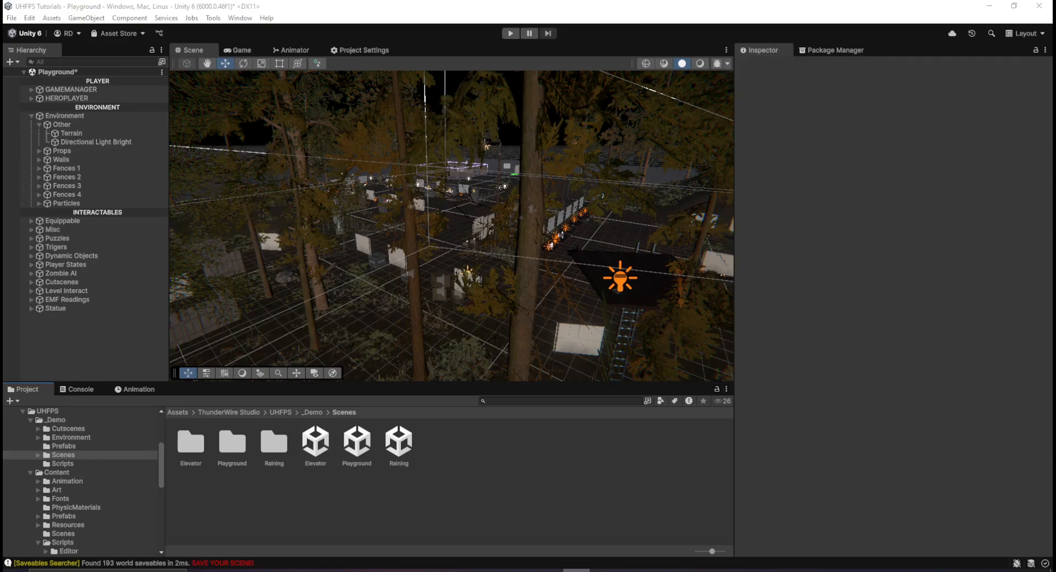
left_click(576, 570)
left_click(577, 570)
left_click(630, 571)
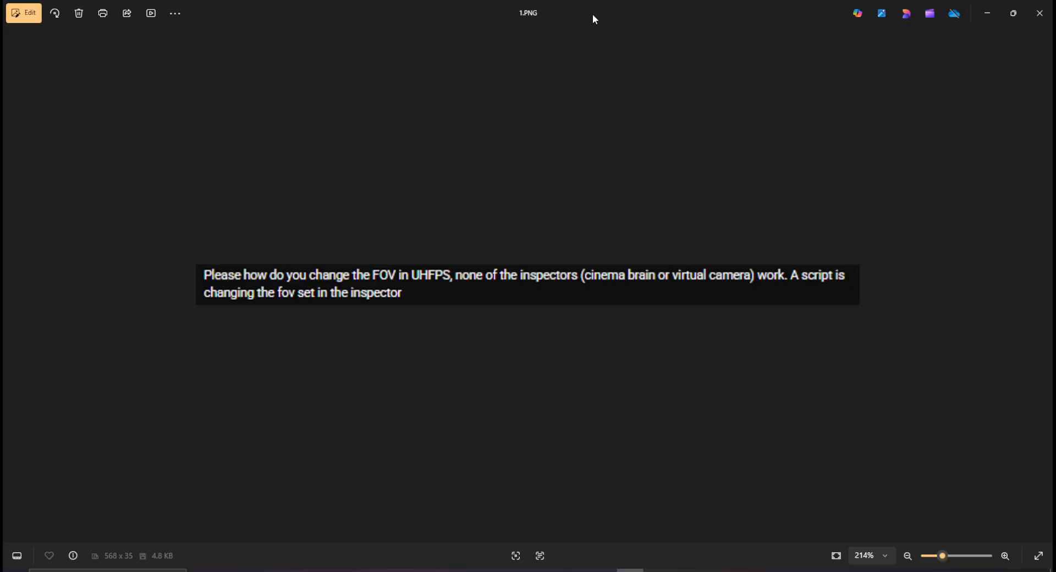
scroll(265, 315, "up", 2)
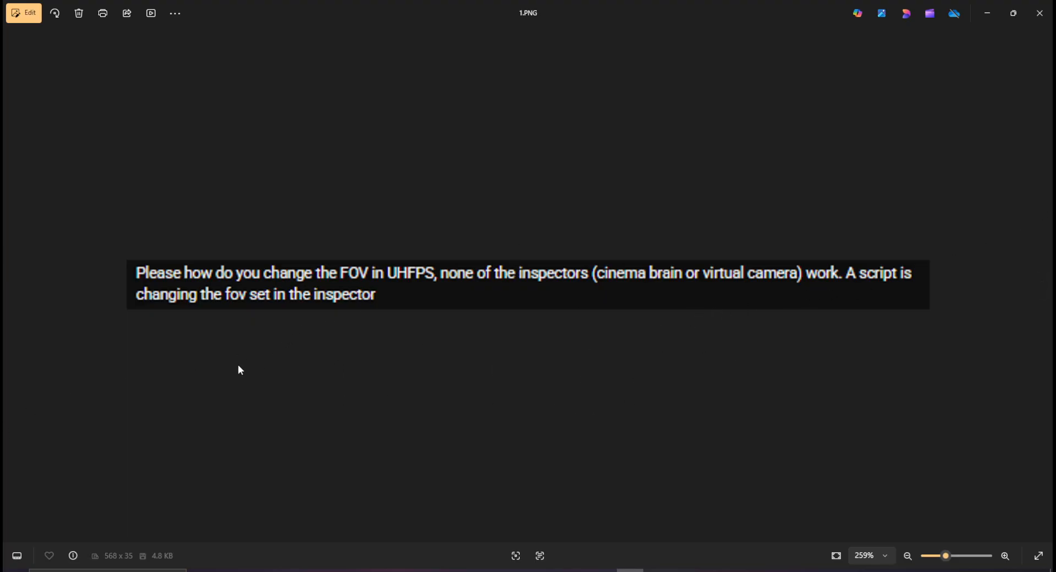
left_click(987, 12)
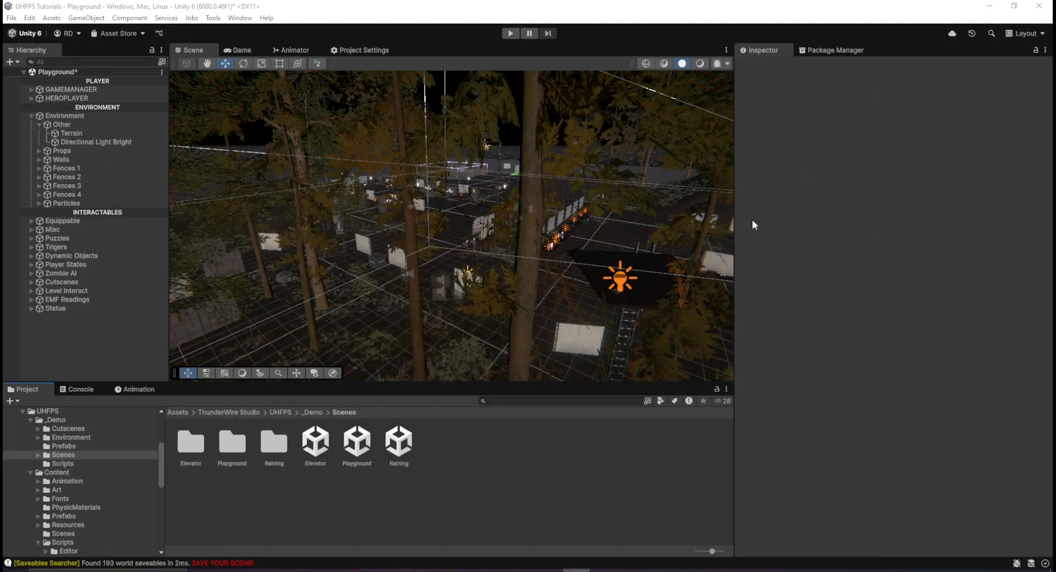
Step: Select the HEROPLAYER object and run the Playground scene in Play mode in the Game view
key("w")
right_click_drag(430, 176, 495, 209)
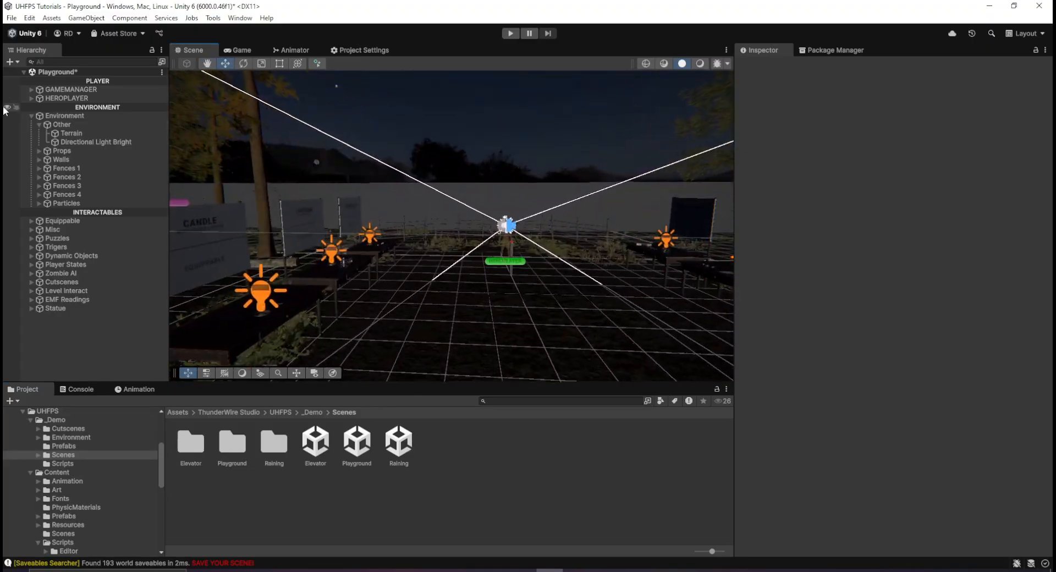
left_click(67, 98)
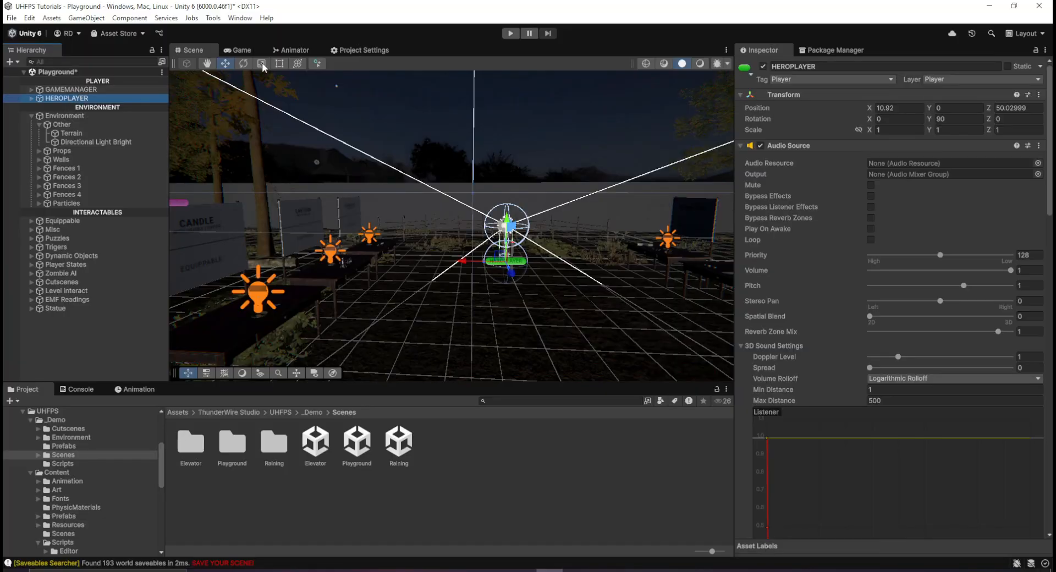
left_click(237, 50)
left_click(511, 33)
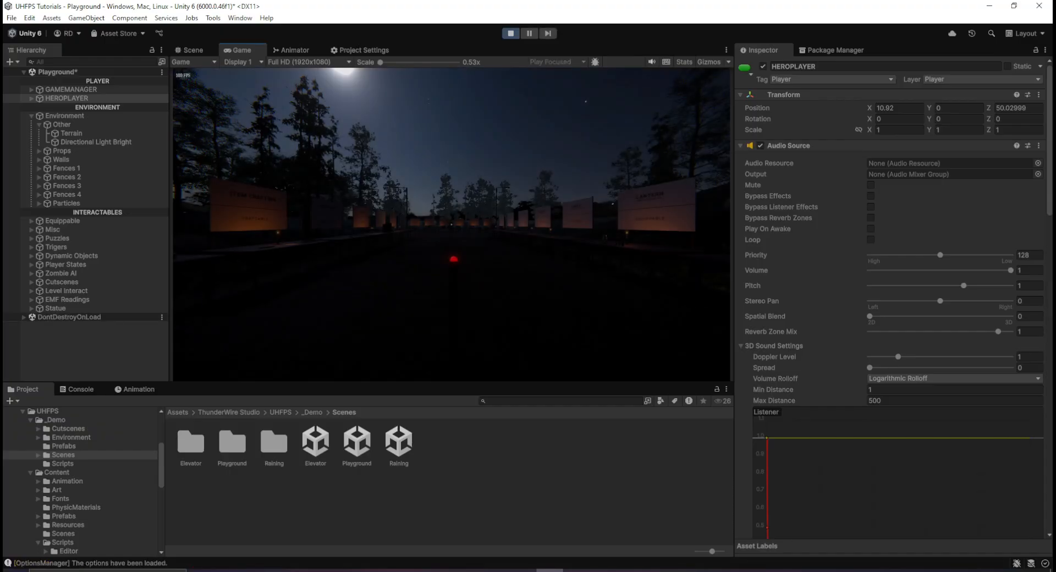
Step: Pause the game and apply a fov of 30 followed by 63 in the general options
key("Escape")
left_click(451, 236)
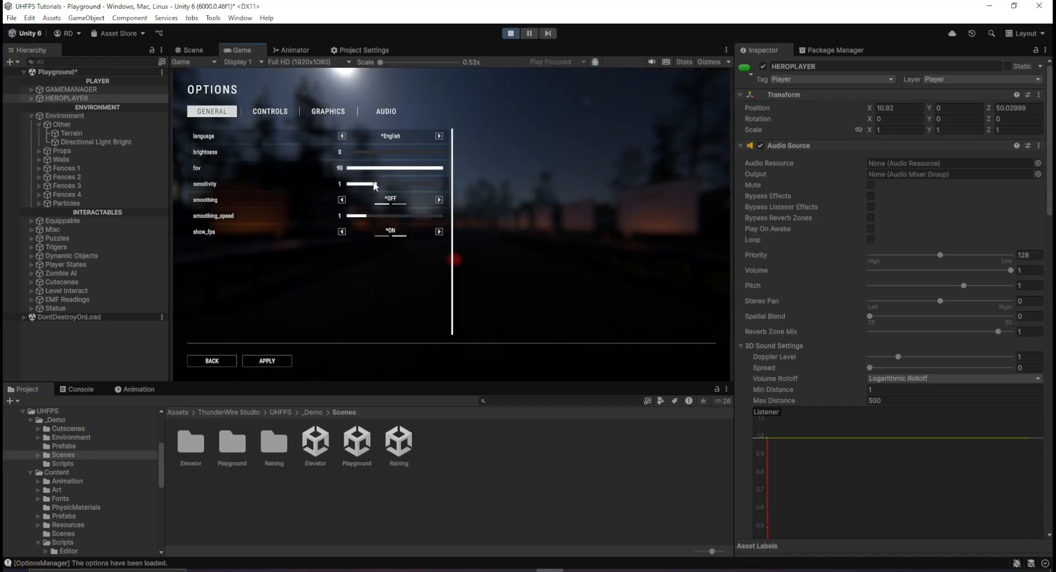
left_click_drag(384, 168, 117, 236)
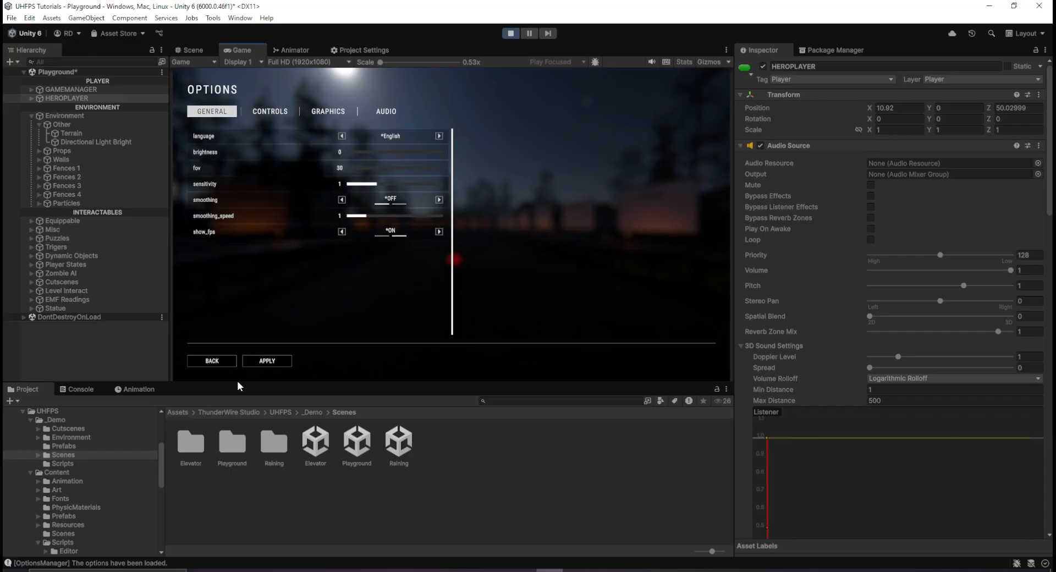
left_click(281, 359)
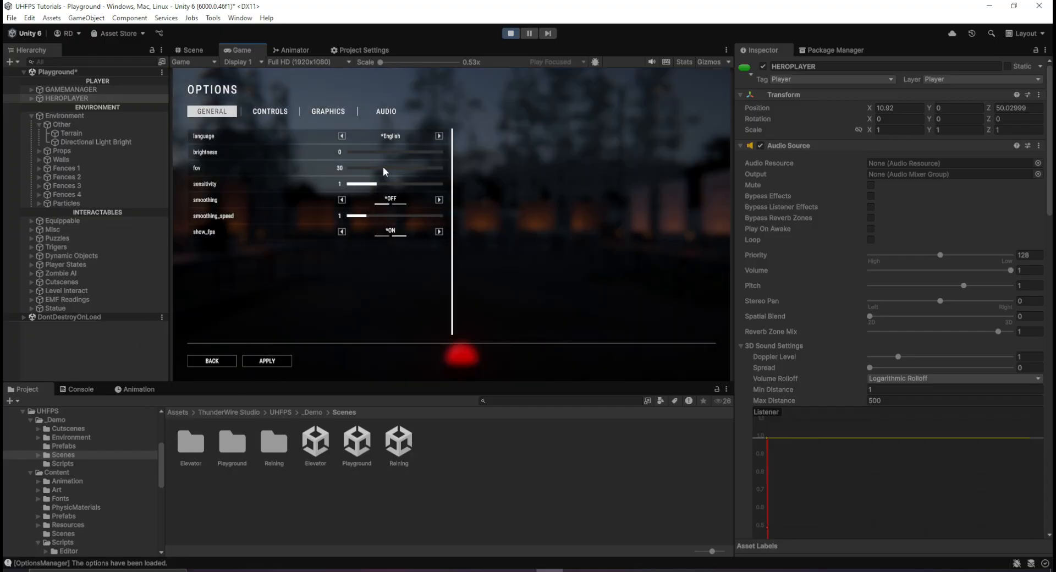
left_click_drag(387, 167, 399, 167)
left_click(277, 362)
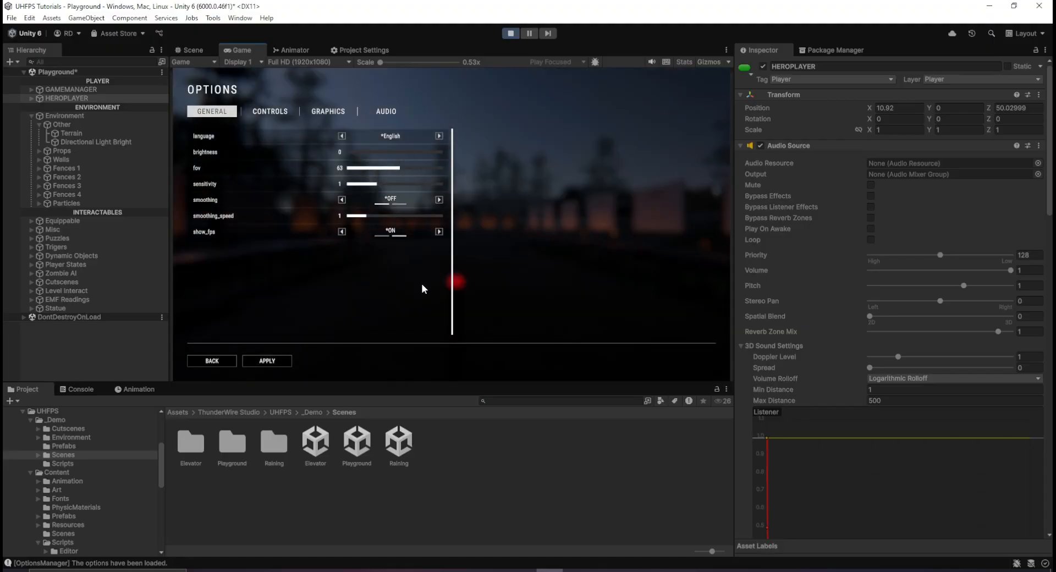
Step: Apply a fov of 90 in the general options and resume the game to walk around
left_click_drag(394, 171, 447, 173)
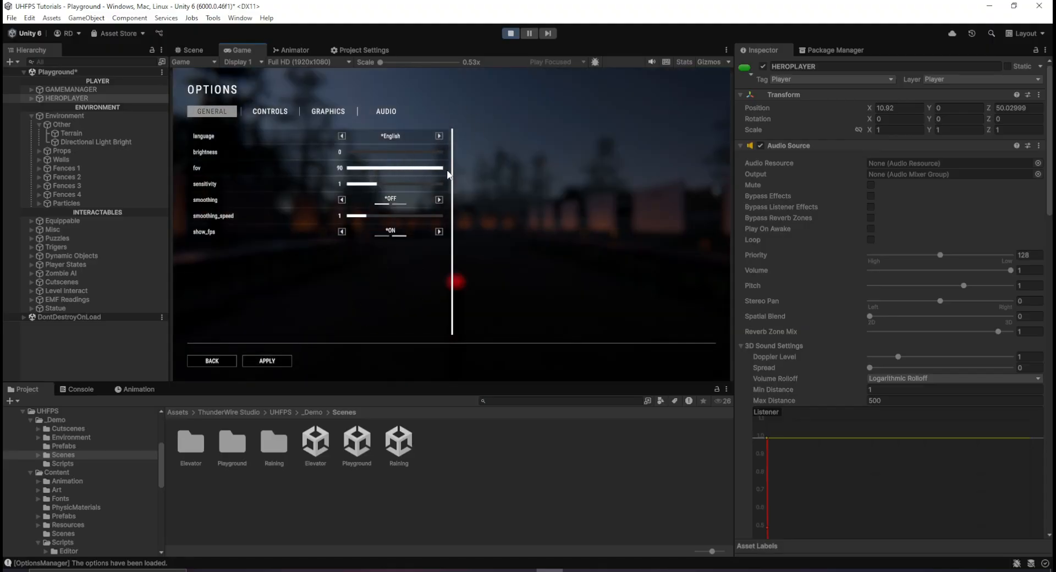
left_click(276, 364)
left_click(216, 361)
key("Escape")
key("w")
key("space")
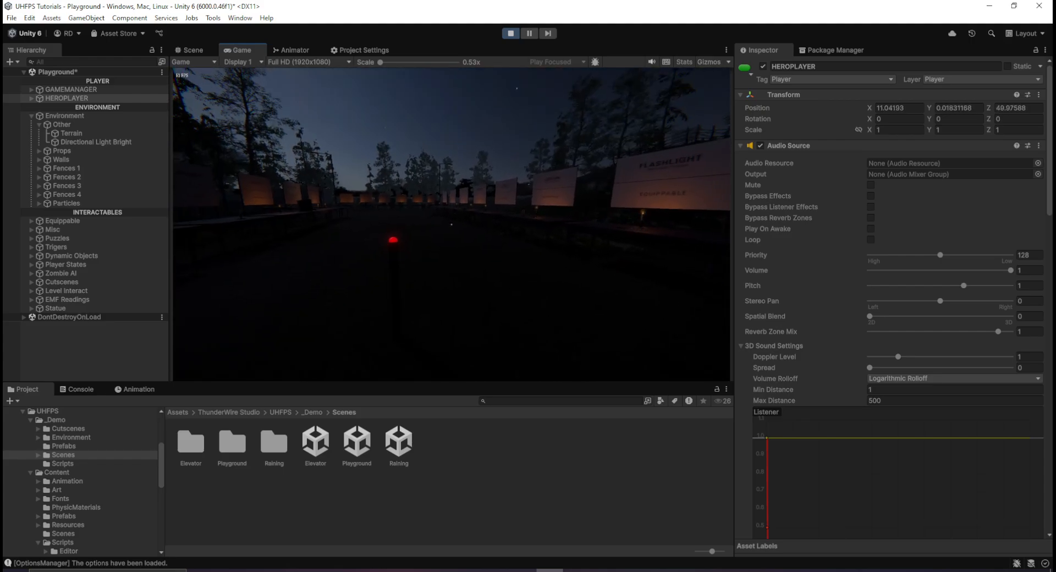
Step: Pause the game and select the fov slider object linked under General in GAMEMANAGER's Options Manager
key("Escape")
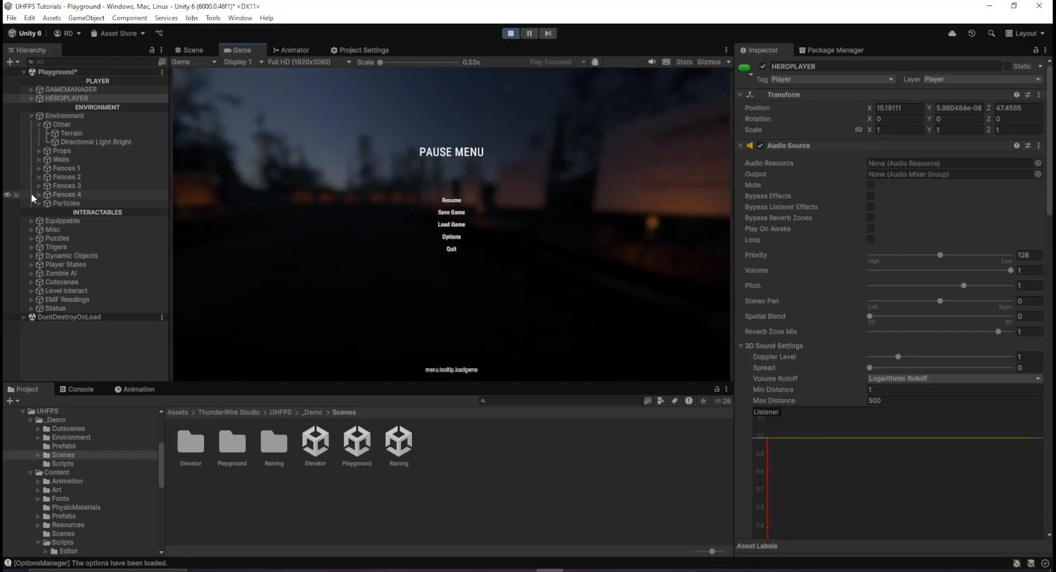
key("Escape")
key("Escape")
left_click(22, 89)
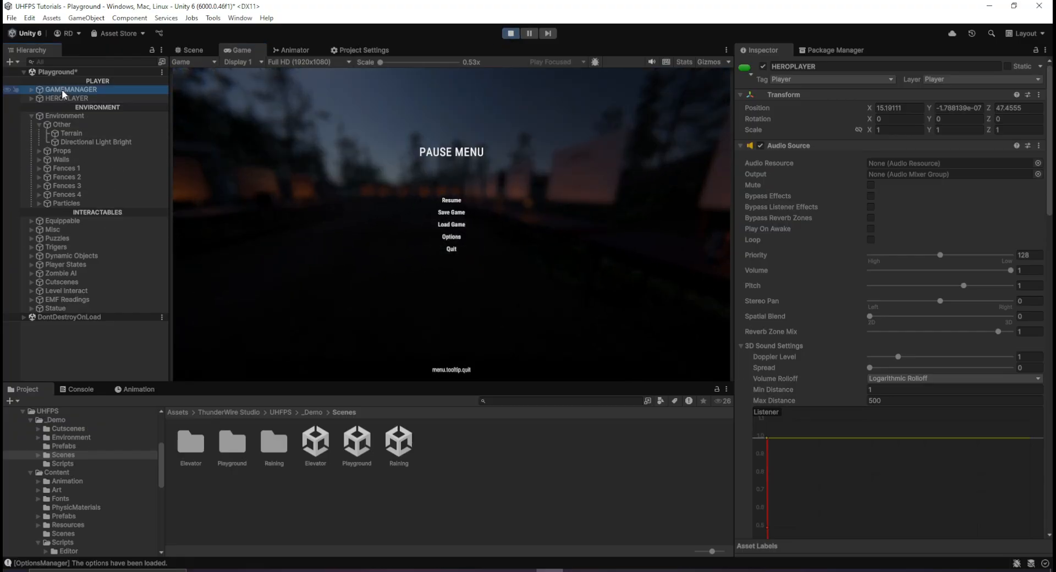
scroll(859, 379, "down", 20)
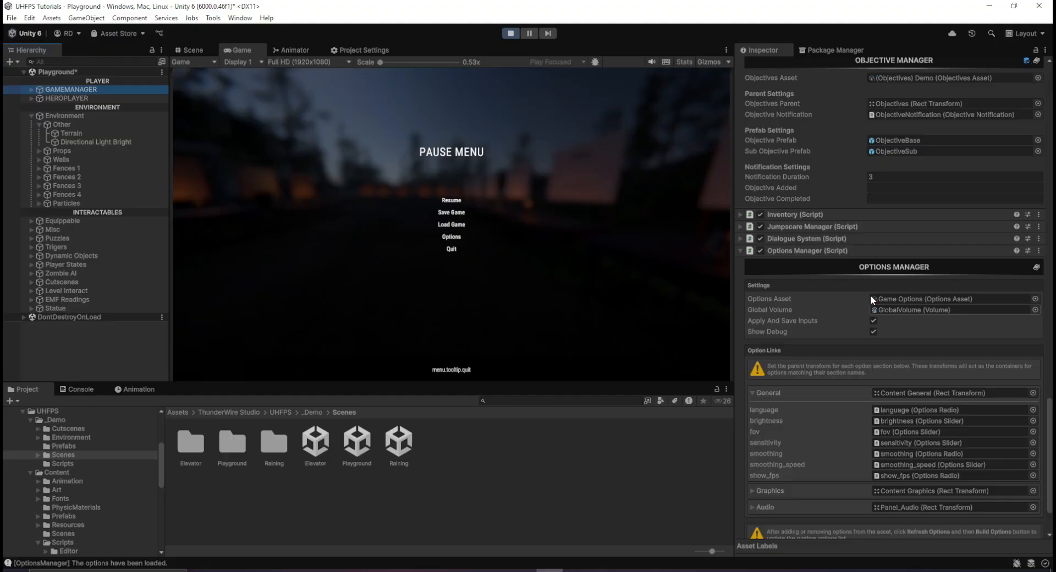
left_click(767, 322)
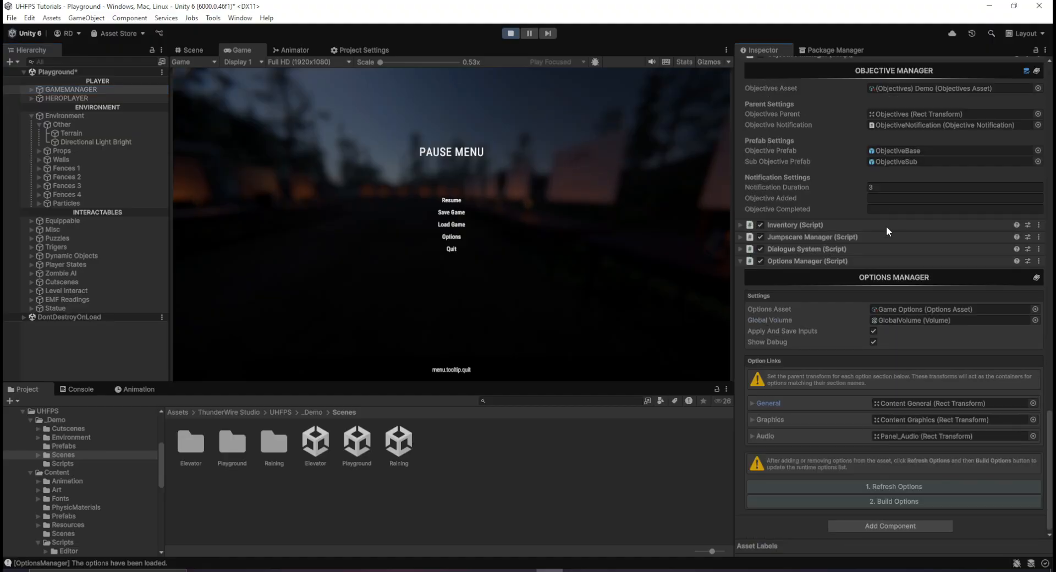
left_click(763, 403)
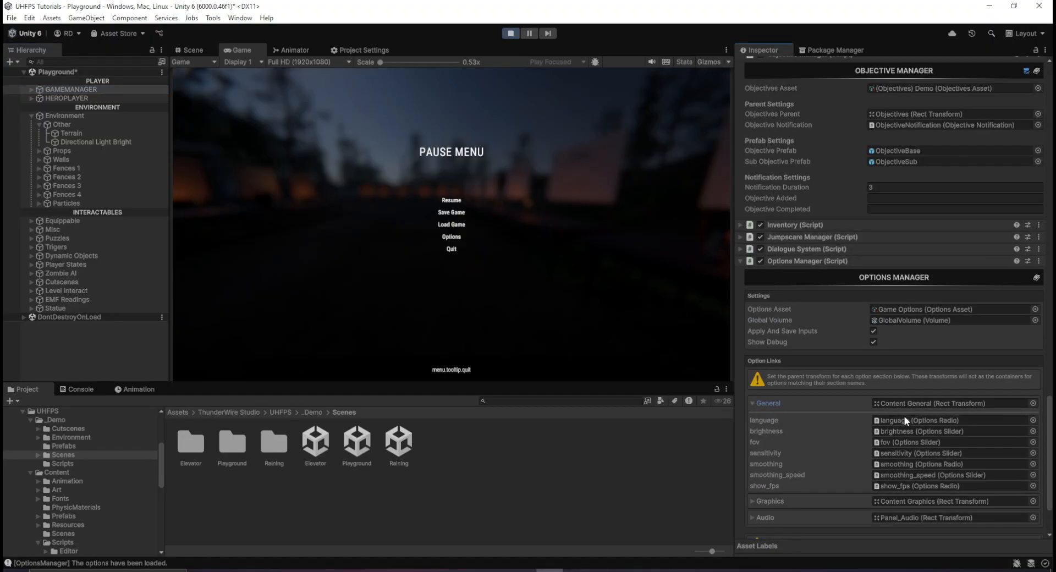
left_click(896, 443)
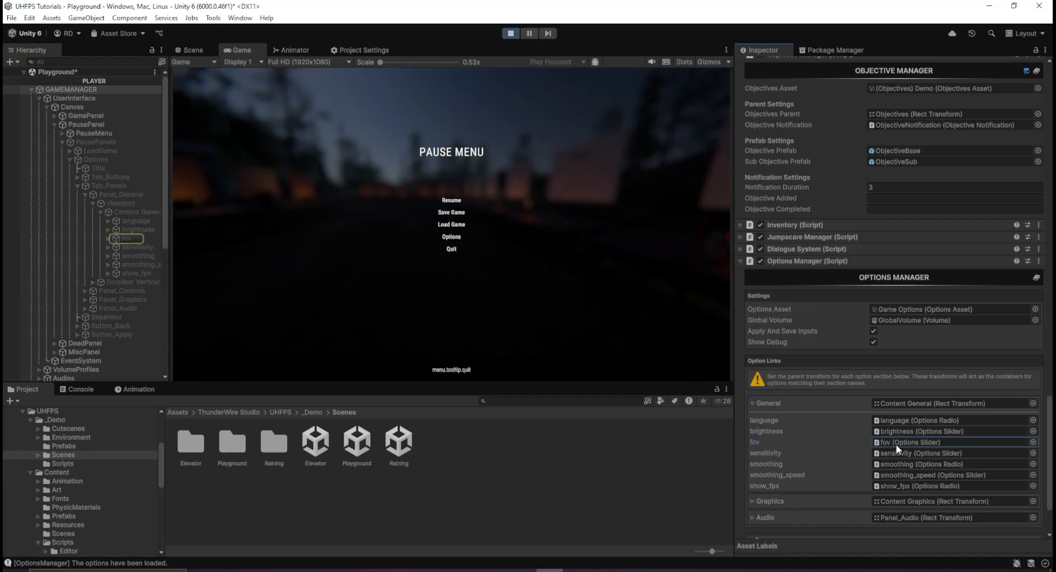
left_click(133, 237)
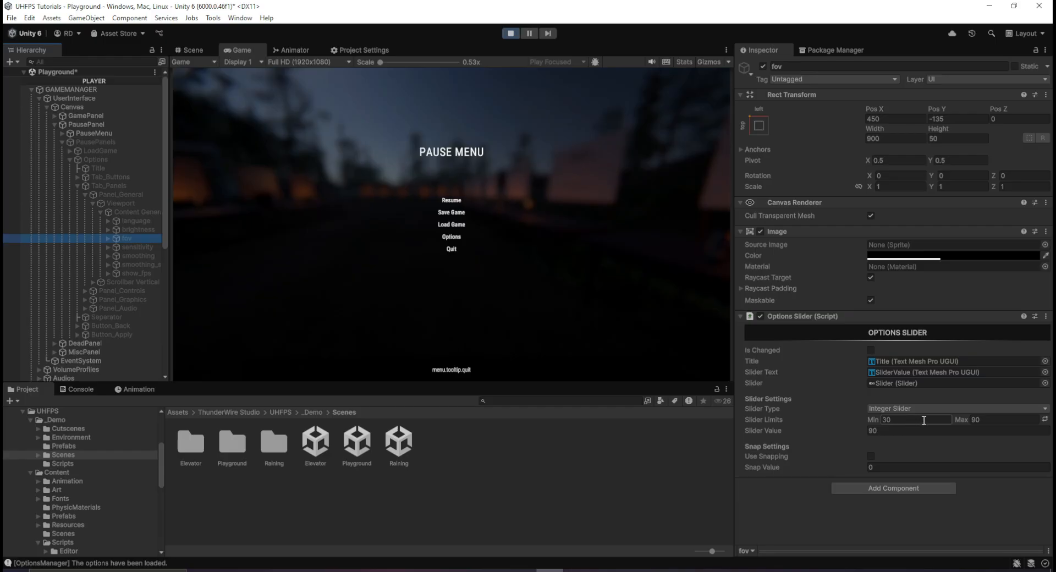
Step: Set the fov Options Slider's minimum limit to 90 while the game is running
left_click_drag(900, 422, 874, 425)
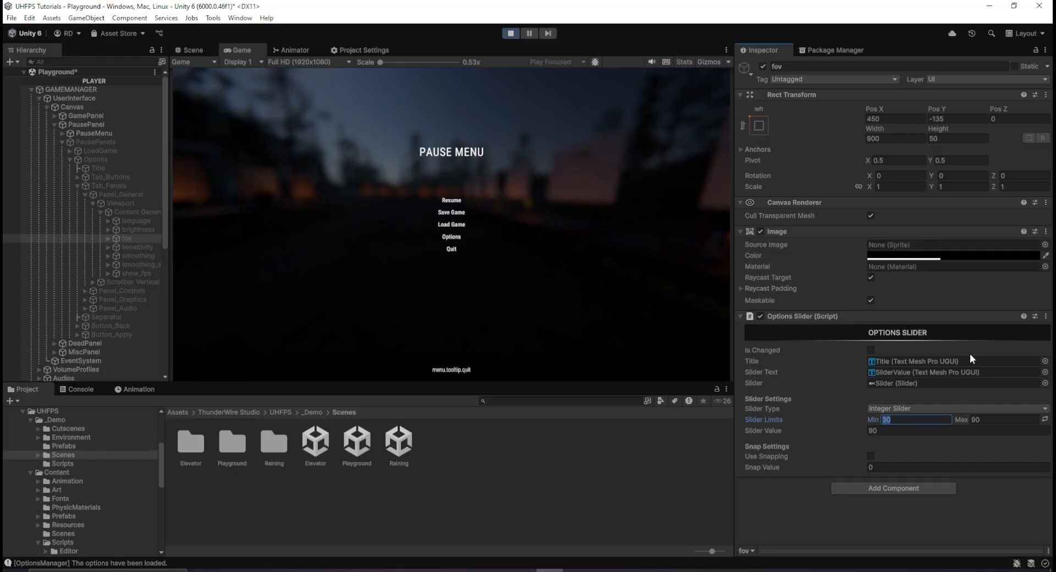
type("0")
left_click(995, 421)
left_click(926, 419)
type("90")
key("Return")
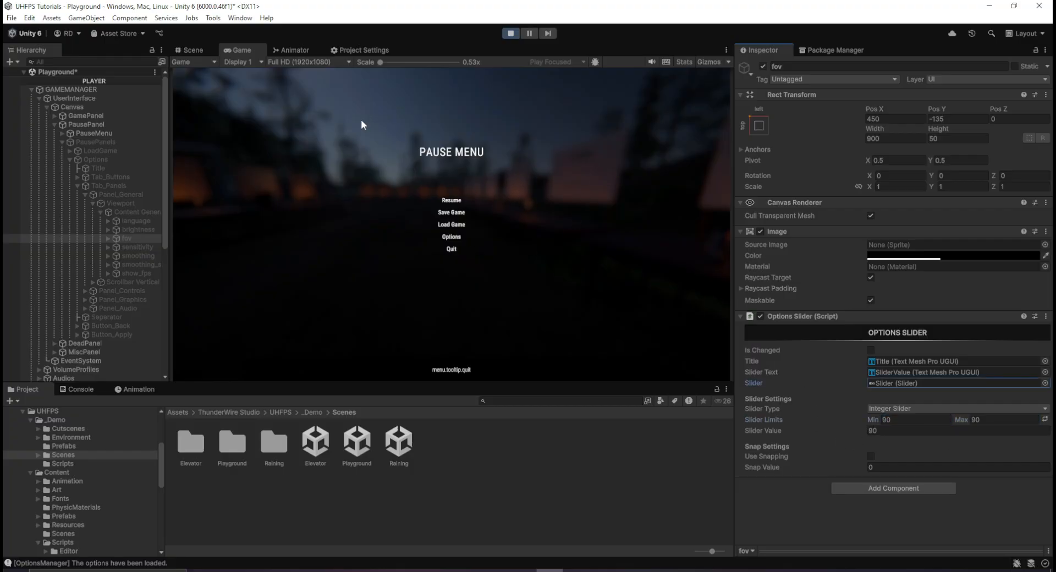
Step: Test the fov slider in the pause menu's general options and stop Play mode
left_click(448, 200)
key("Escape")
left_click(454, 237)
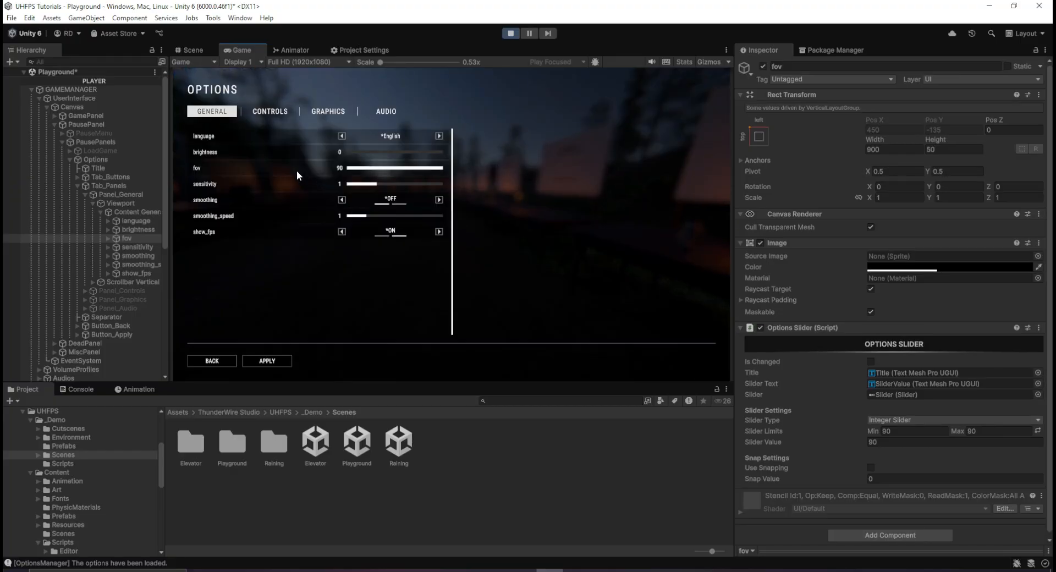
left_click_drag(403, 172, 572, 245)
left_click_drag(381, 168, 576, 184)
left_click(883, 432)
left_click(512, 35)
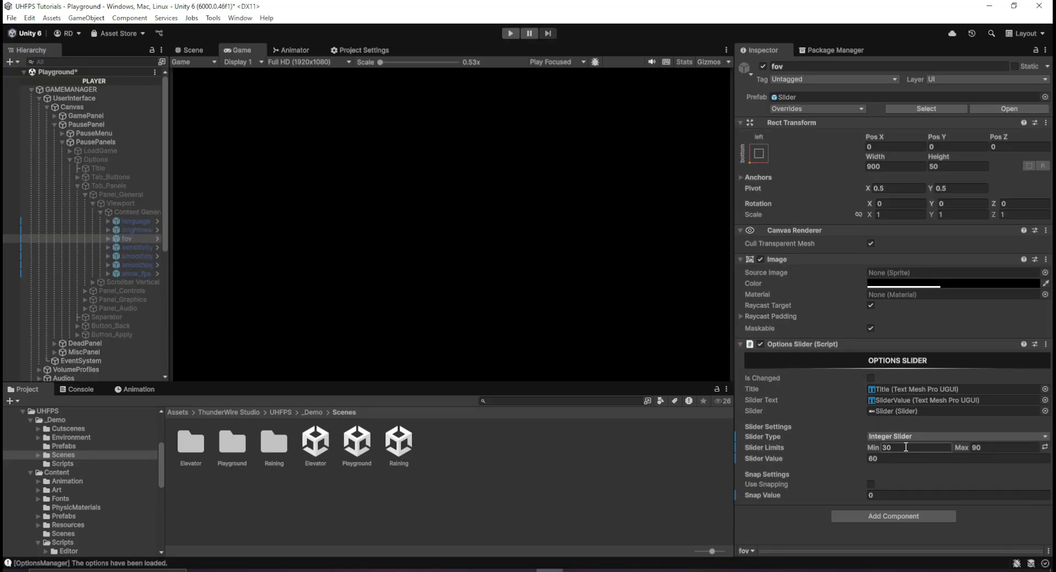
Step: Set the minimum limit of the fov object's Options Slider to 90 in edit mode
left_click(968, 437)
left_click(891, 459)
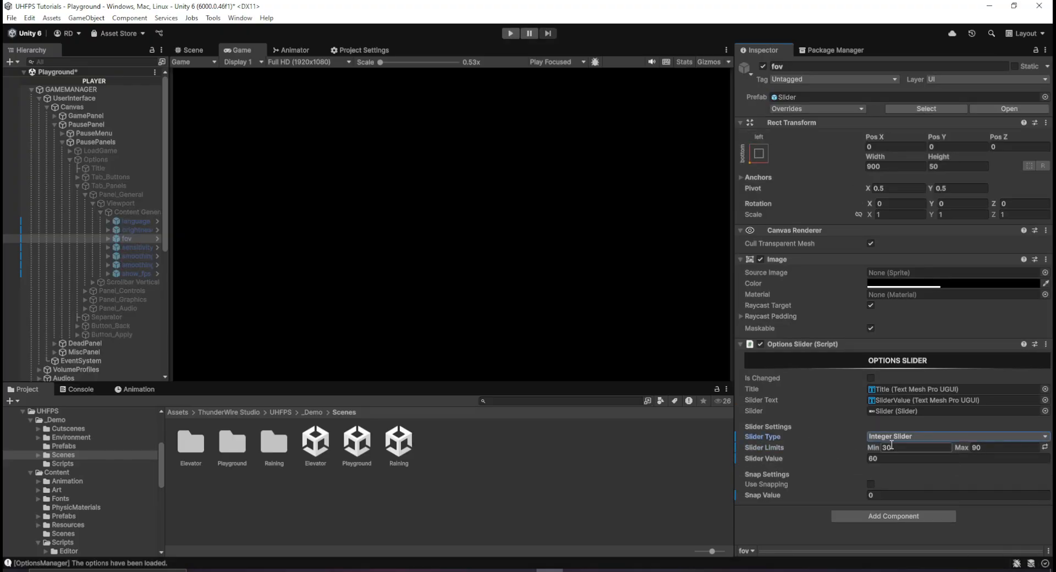
left_click(905, 445)
type("90")
key("Tab")
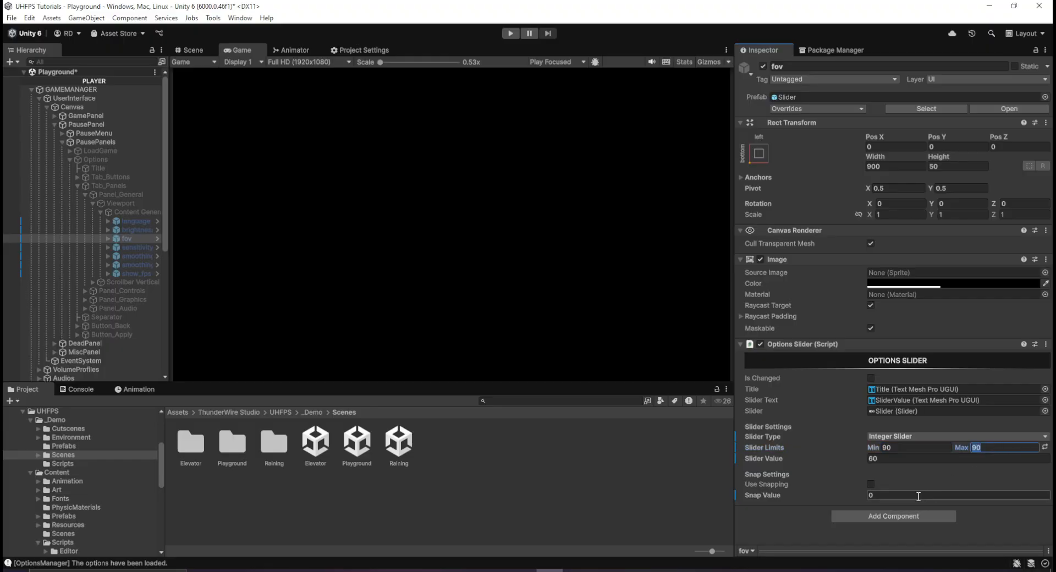
Step: Locate the fov link in GAMEMANAGER's Options Manager and build the options
left_click(84, 88)
scroll(999, 350, "down", 5)
scroll(998, 351, "down", 15)
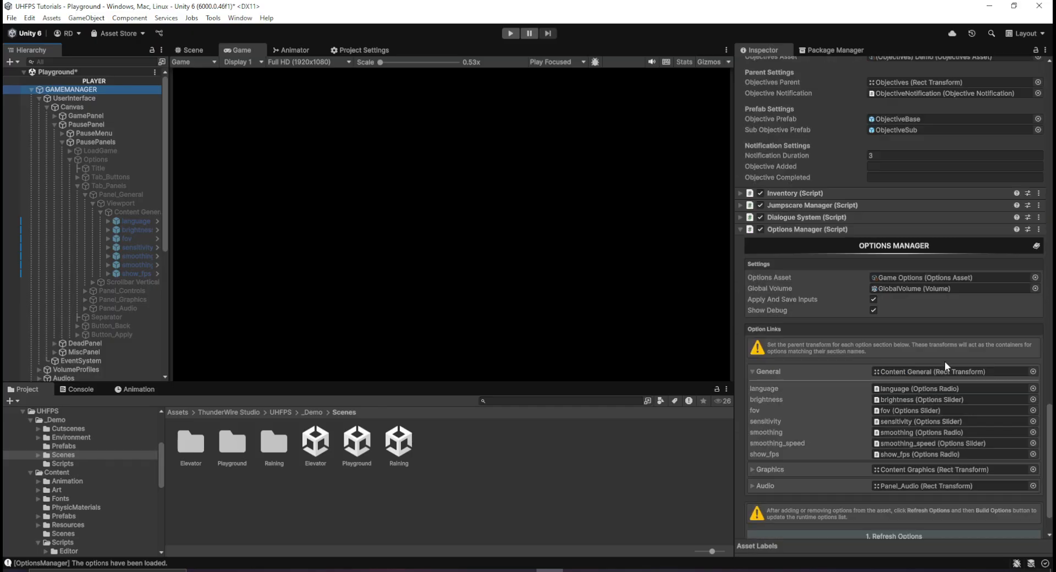
left_click(798, 389)
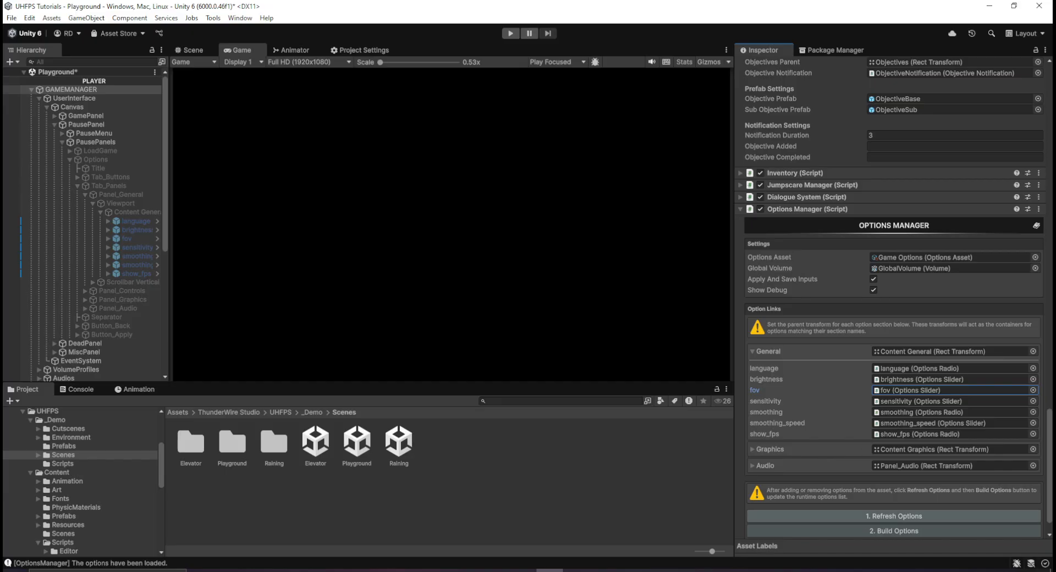
left_click(926, 532)
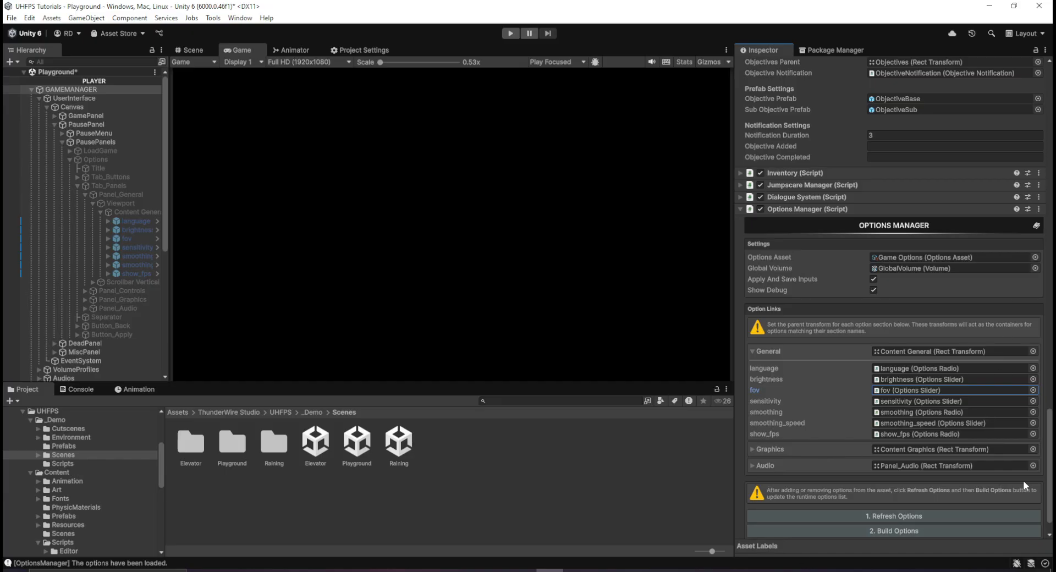
Step: Run the scene again and apply a fov of 30 in the pause menu's general options
left_click(510, 34)
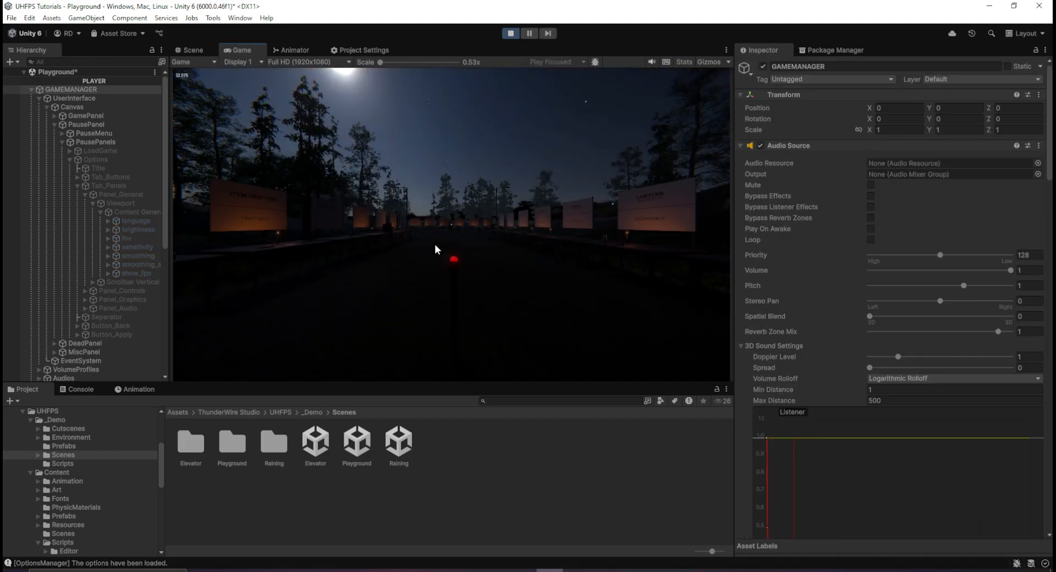
key("Escape")
left_click(470, 236)
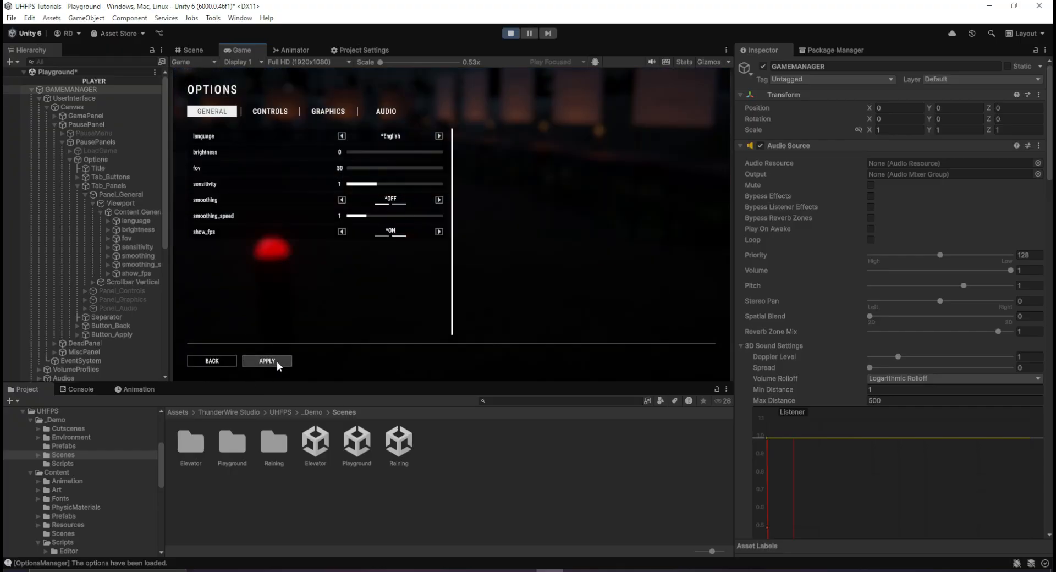
left_click(276, 361)
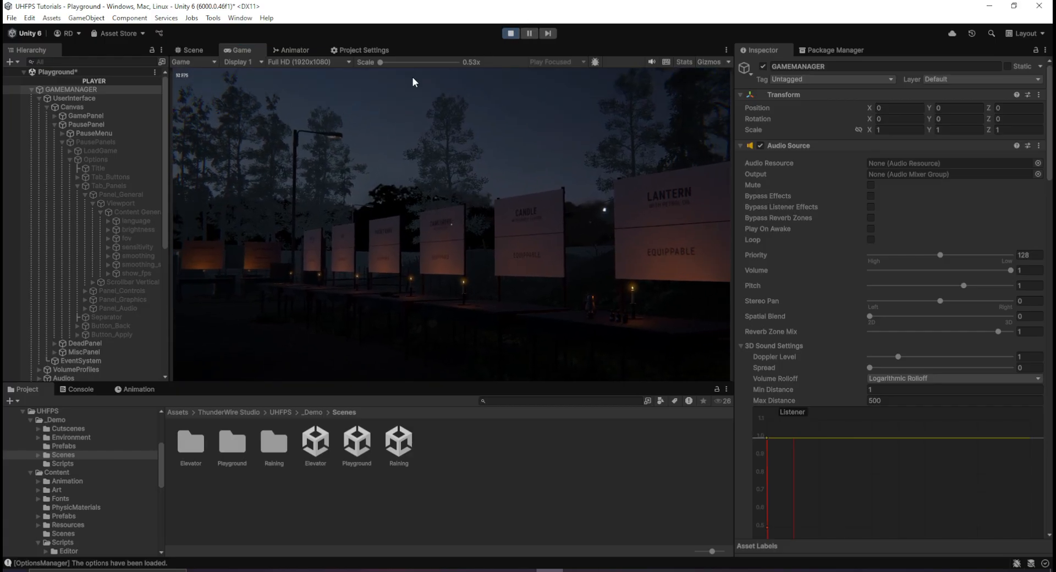
Step: Examine the fov object's Options Slider limits and the settings of its nested Slider component
left_click(131, 240)
left_click(109, 238)
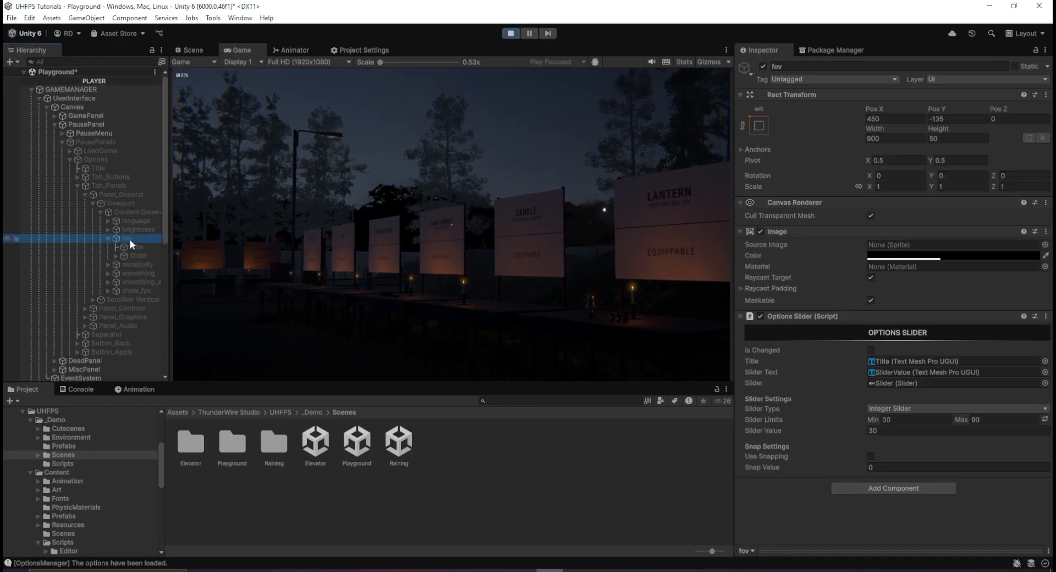
left_click(138, 247)
left_click(139, 255)
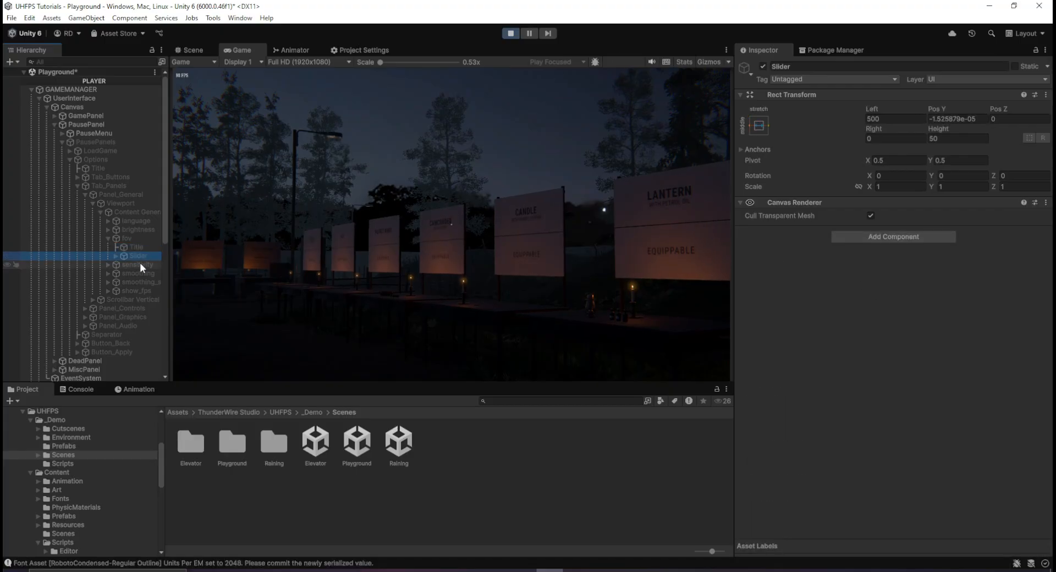
left_click(116, 255)
left_click(141, 272)
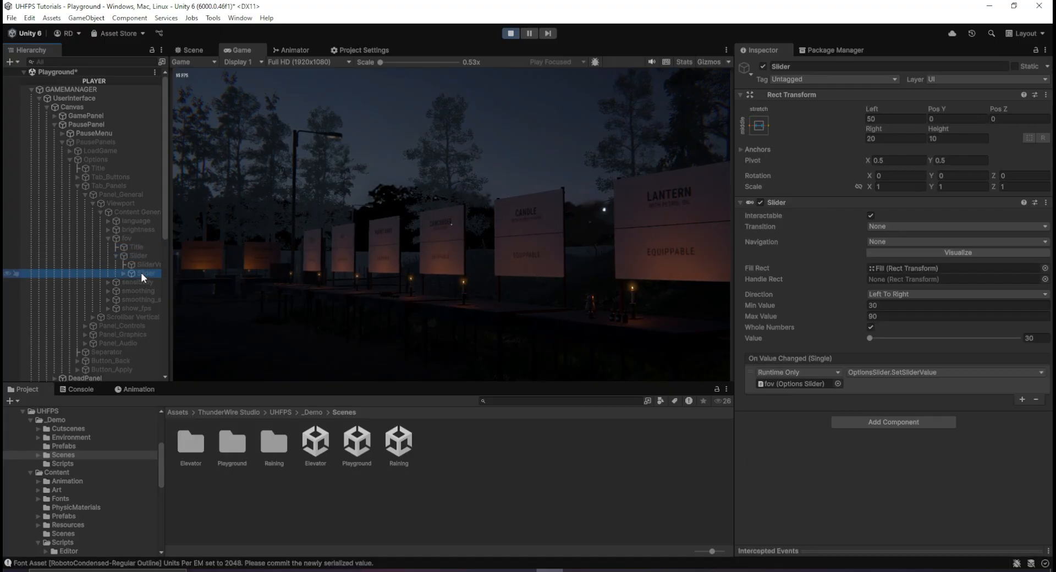
Step: Check the direction choices of the nested Slider component and stop the running scene
left_click(907, 295)
left_click(1014, 310)
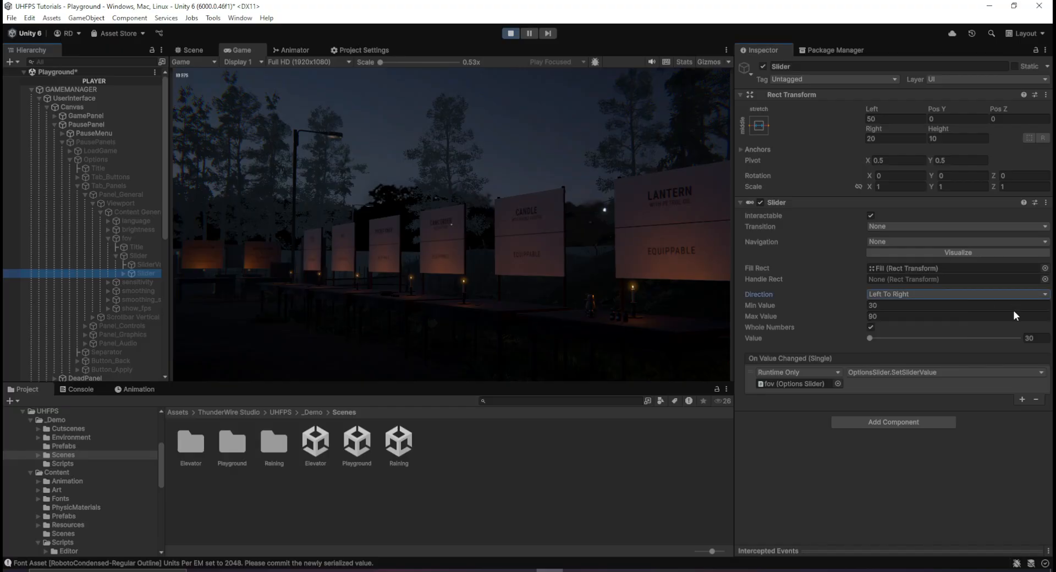
left_click(509, 34)
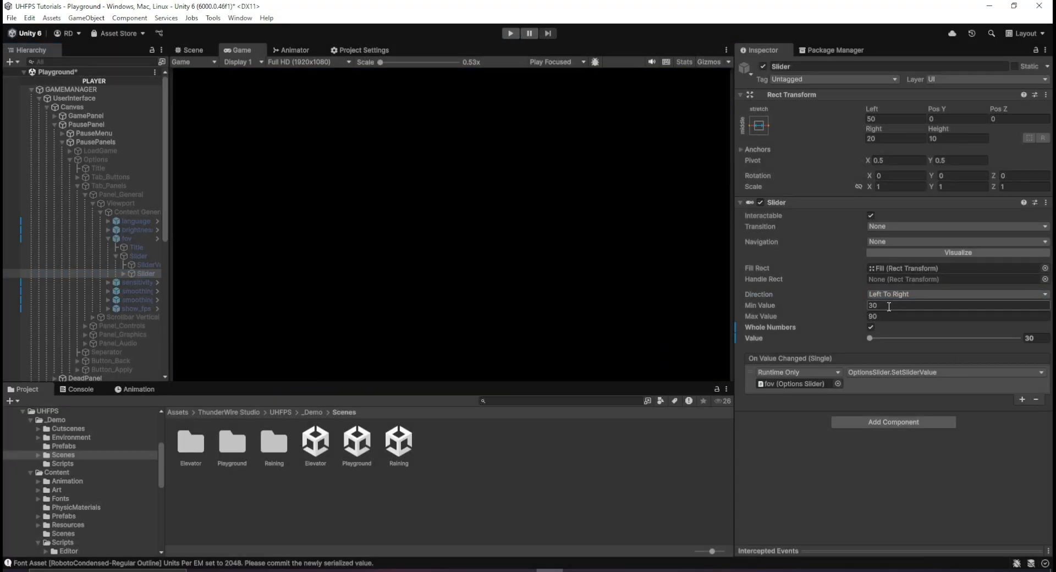
Step: Set the nested Slider component's Min Value to 9 and its Value to 15
key("BackSpace")
key("Return")
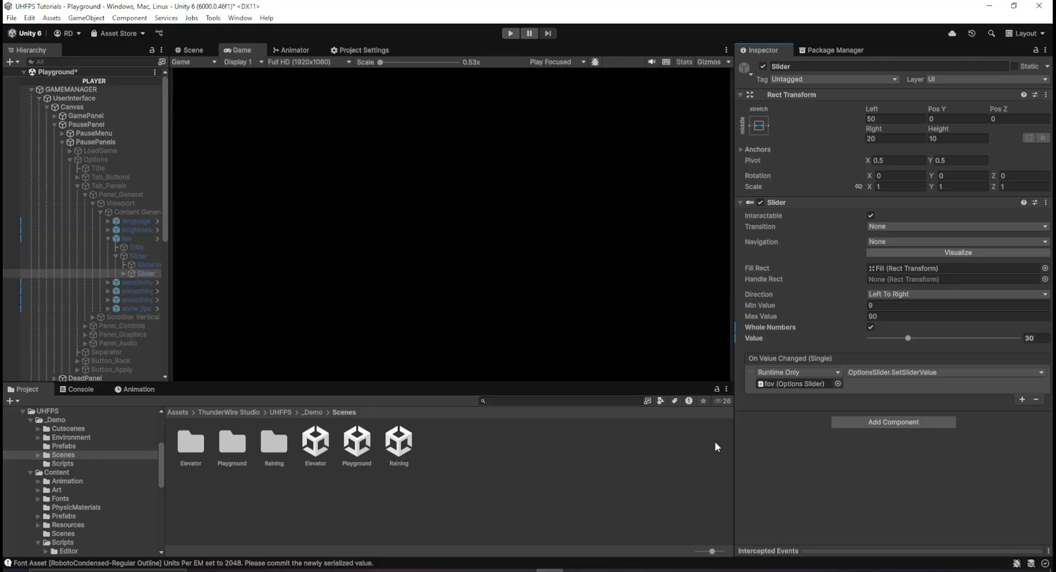
left_click_drag(915, 342, 880, 338)
left_click(892, 307)
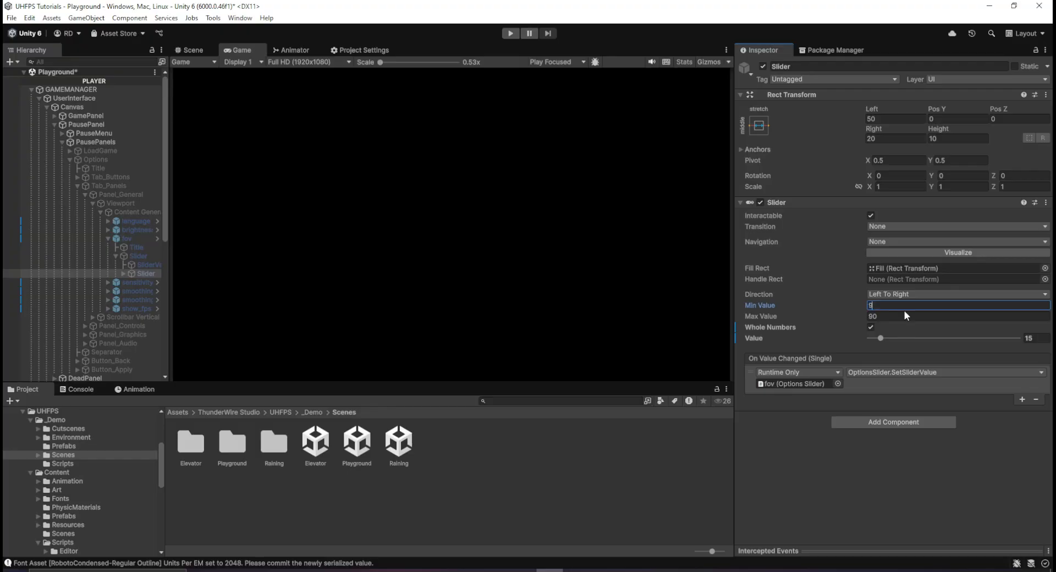
Step: Set the minimum limit of the fov object's Options Slider to 89
left_click(877, 487)
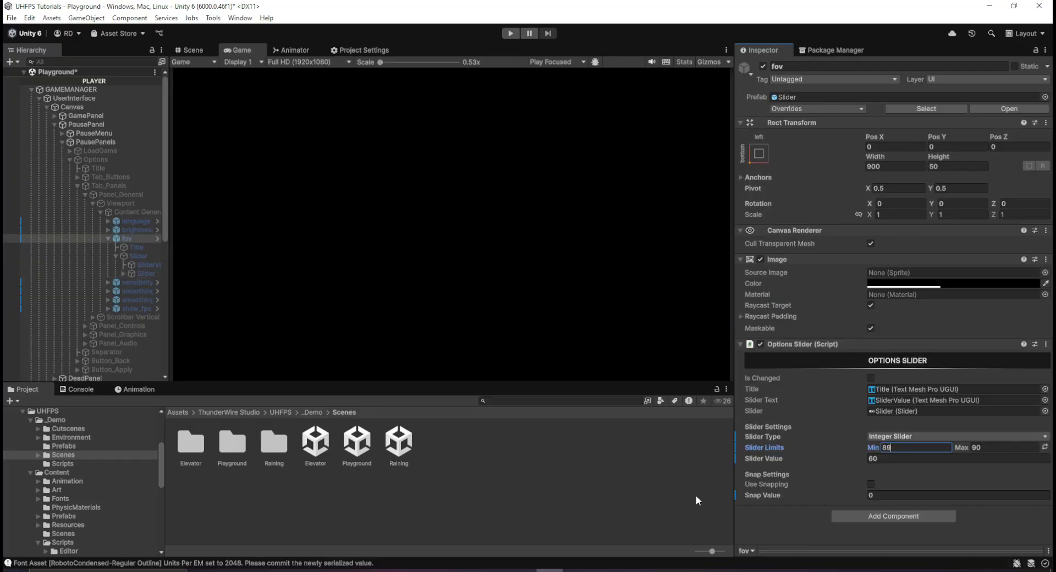
left_click(583, 203)
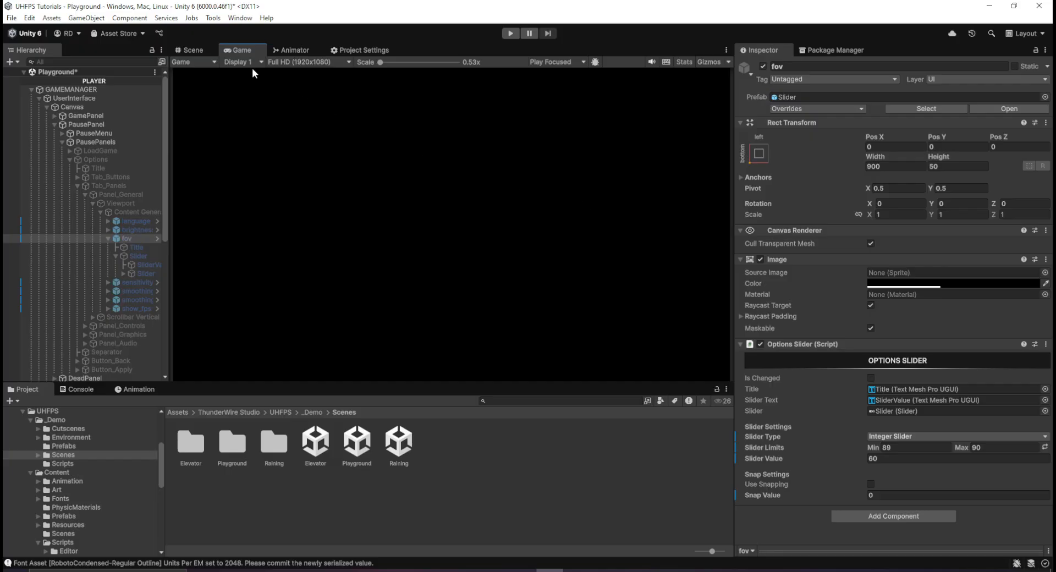
Step: Run the scene, apply a fov of 90 in the pause menu's general options, and stop the scene
left_click(511, 33)
left_click(508, 33)
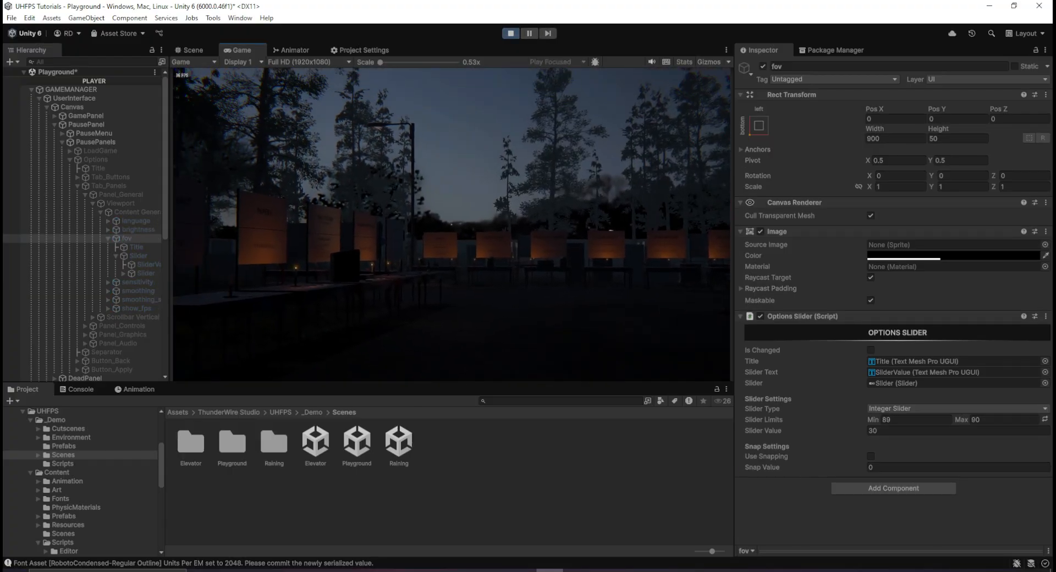
key("Escape")
left_click(429, 236)
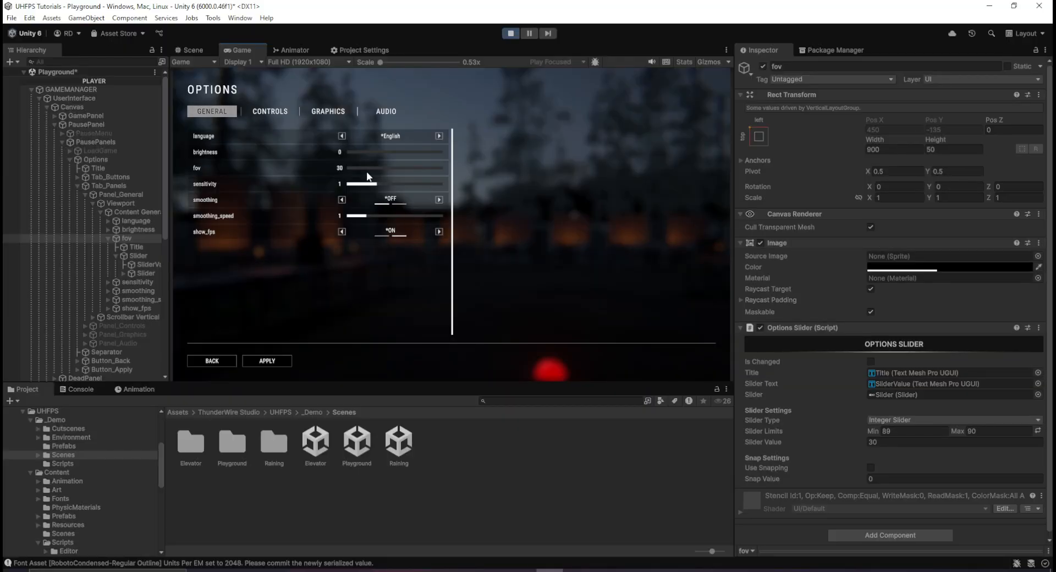
left_click_drag(367, 176, 605, 195)
left_click(266, 365)
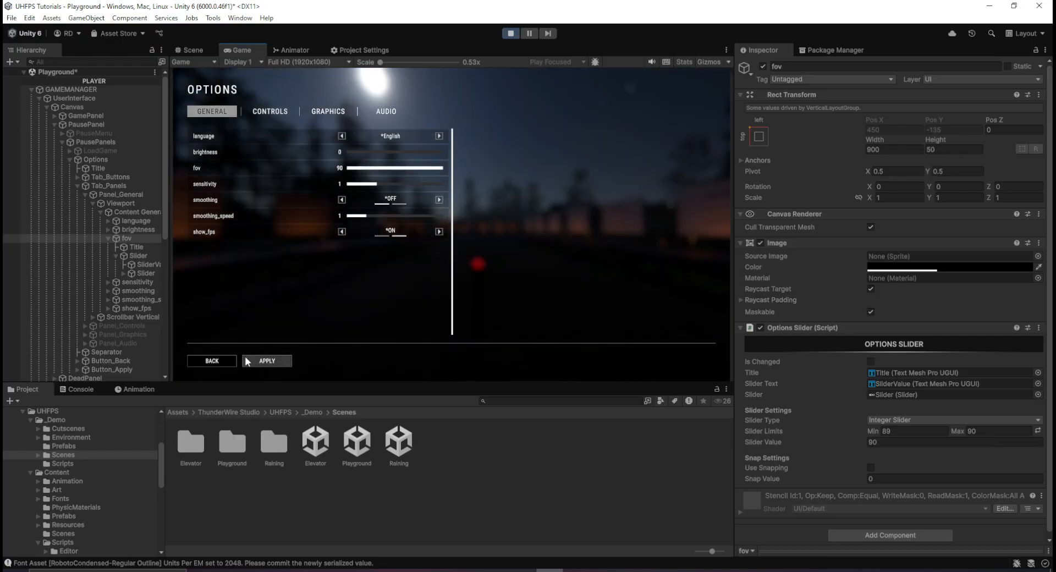
key("Escape")
left_click(511, 33)
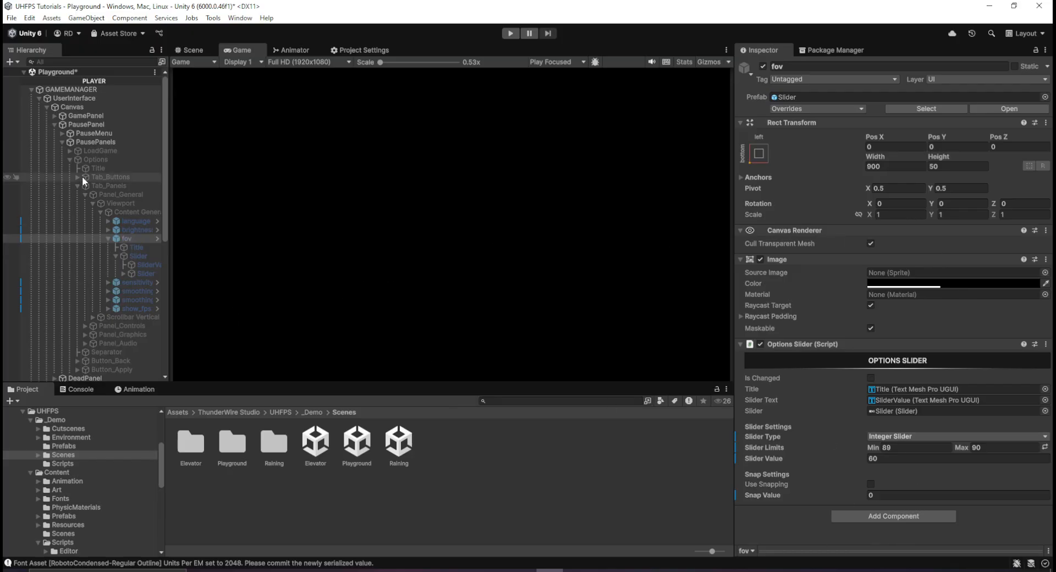
Step: Compare the fov object's Options Slider settings with its SliderValue text and nested Slider component
left_click(137, 255)
left_click(134, 265)
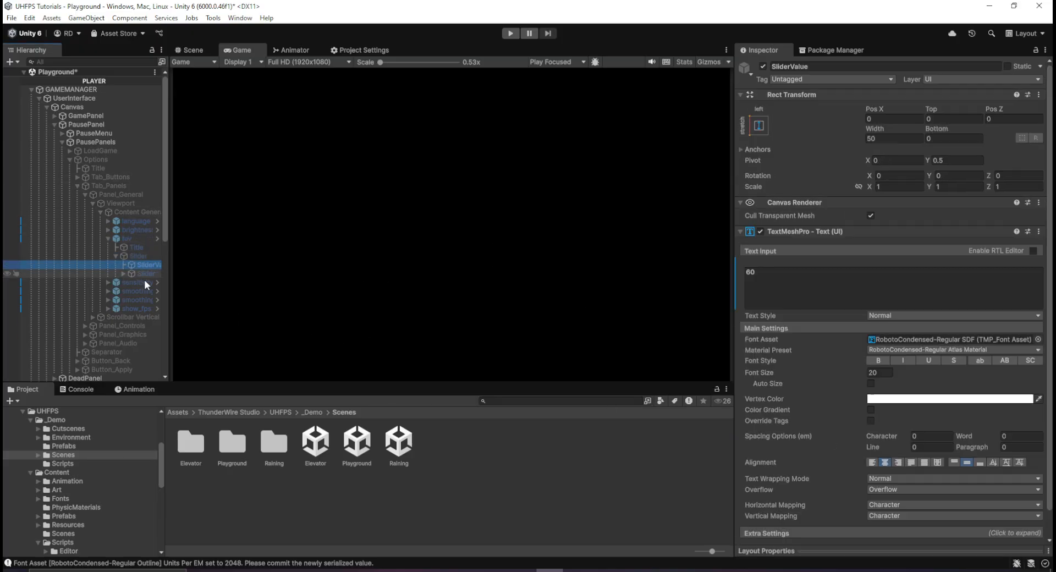
left_click(144, 274)
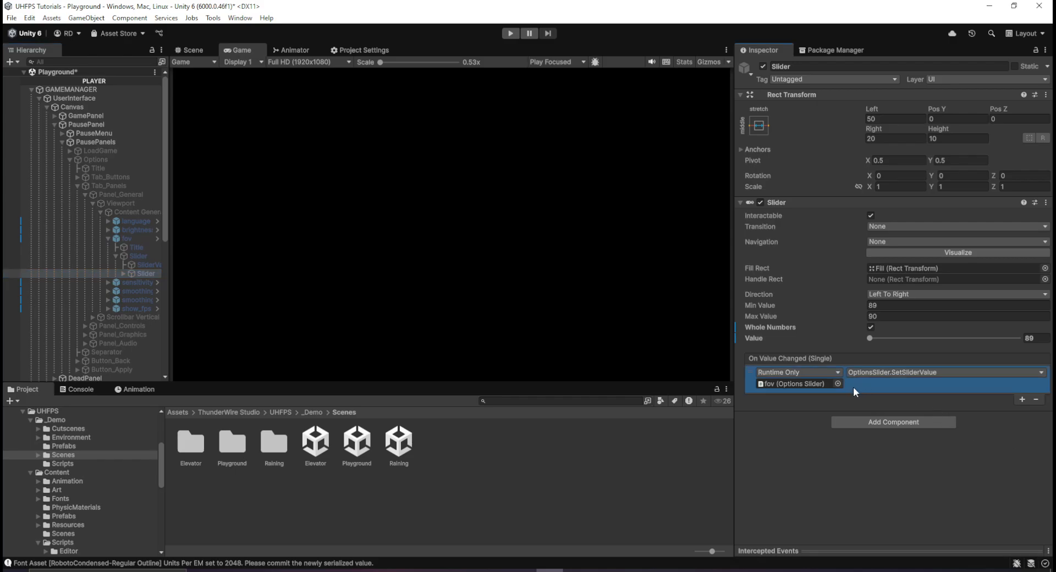
left_click(805, 383)
left_click(128, 240)
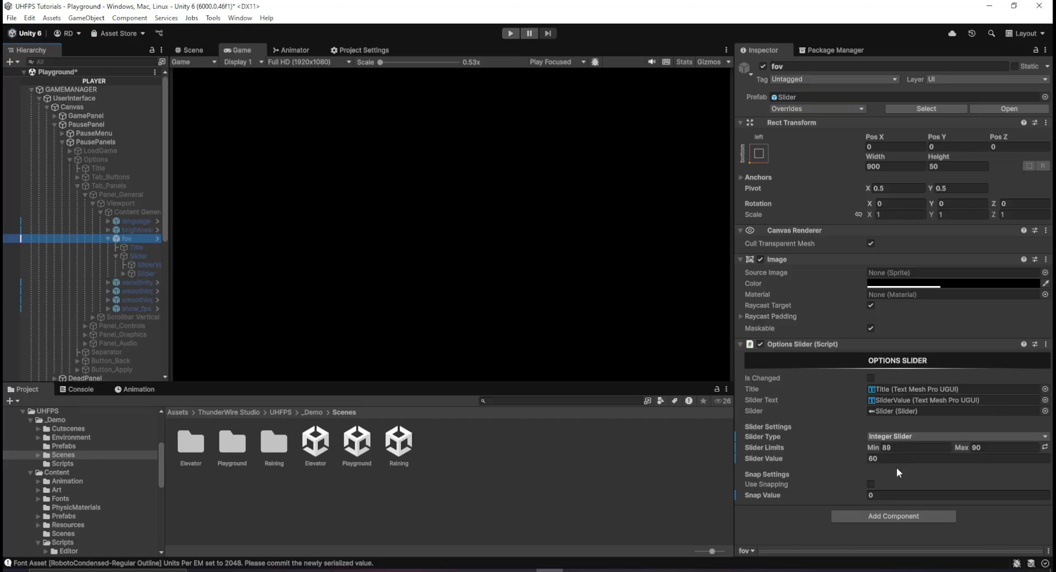
left_click(142, 272)
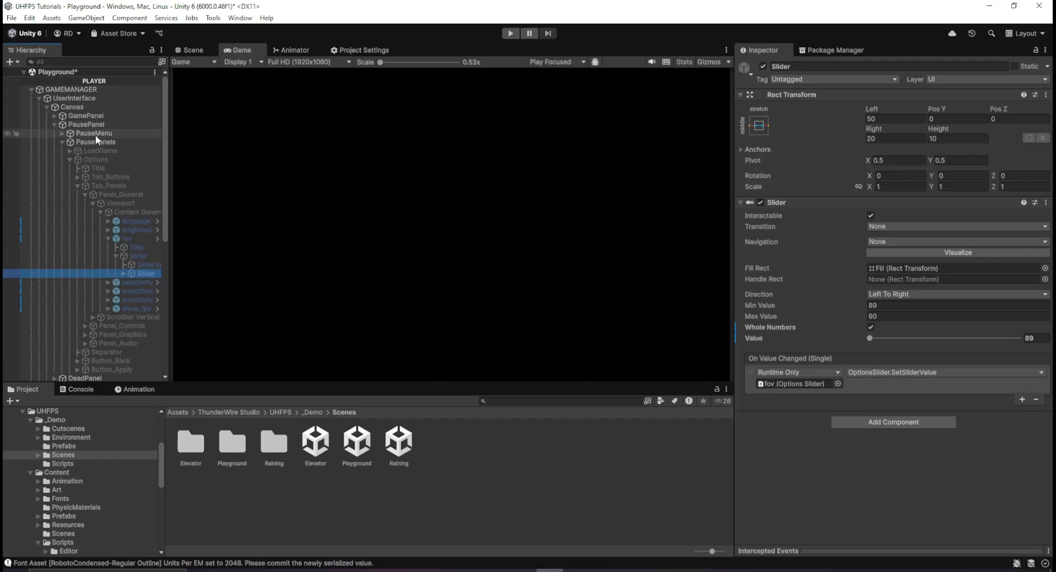
Step: Locate the fov link in GAMEMANAGER's Options Manager and reveal the assigned Game Options asset in the project
left_click(94, 90)
scroll(912, 380, "down", 15)
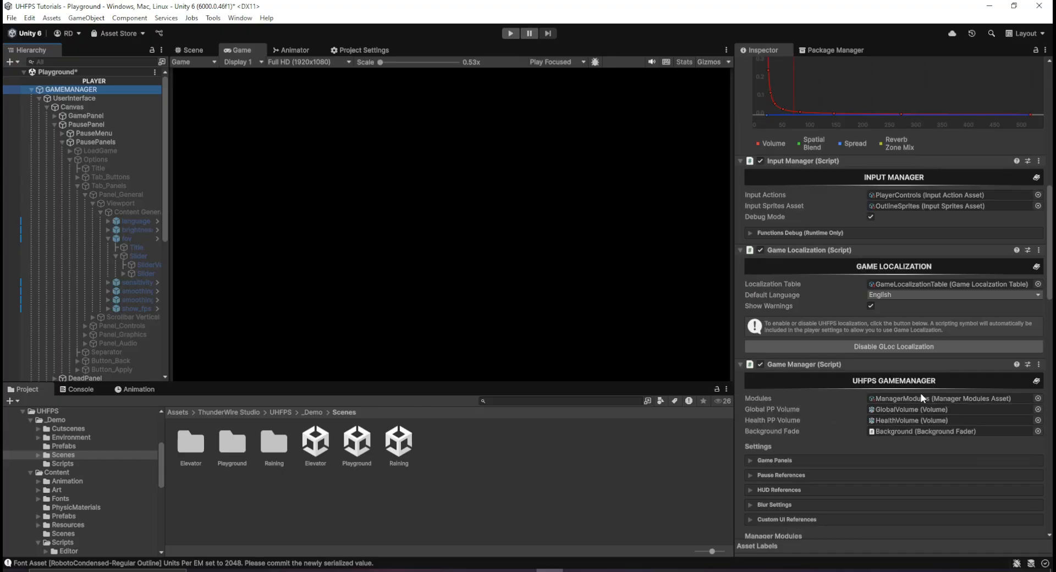
scroll(909, 367, "down", 5)
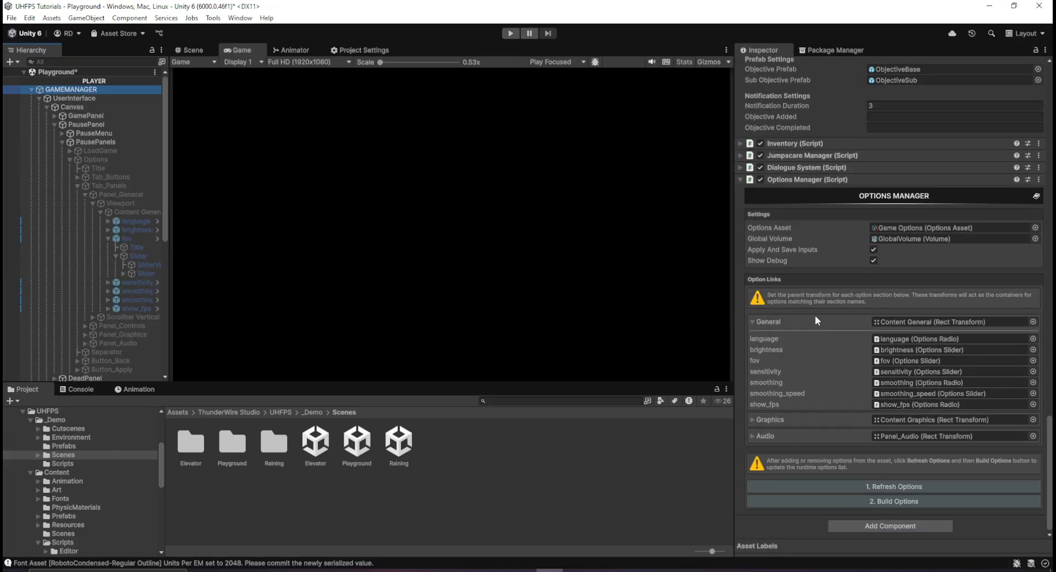
left_click(813, 361)
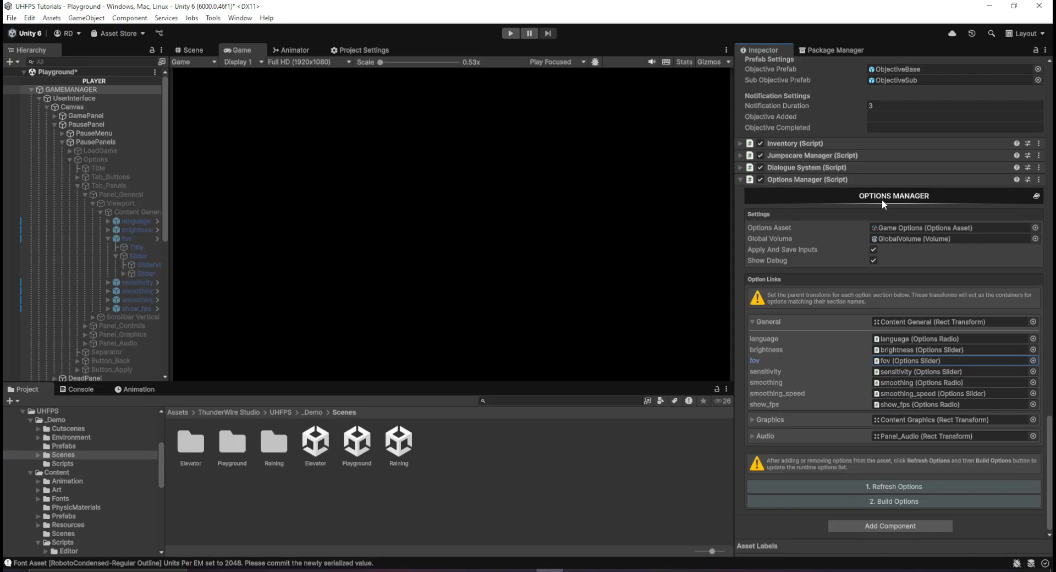
left_click(909, 227)
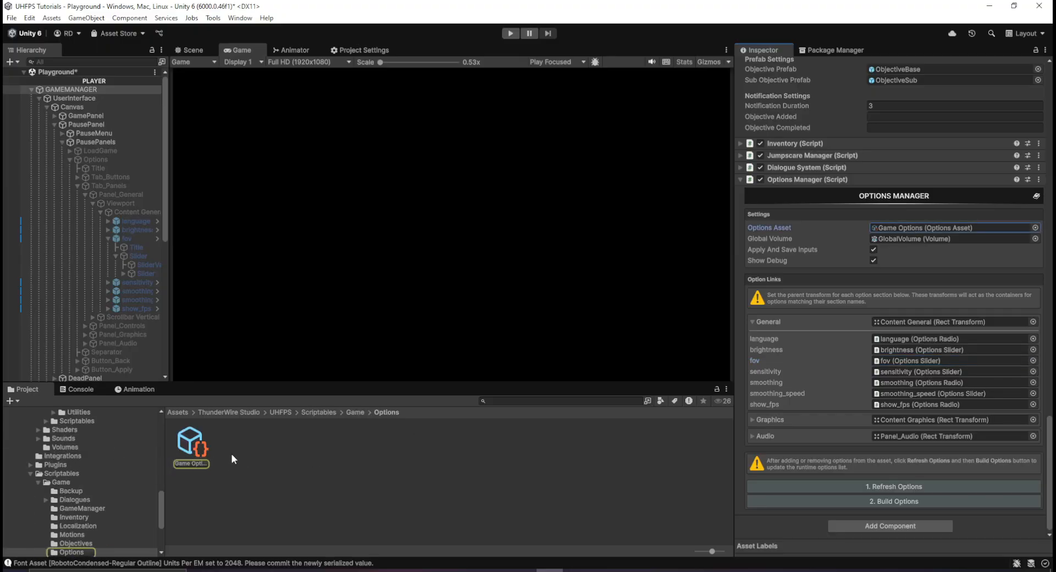
Step: Open the Game Options asset in the Options Builder and show the settings of General's fov option
left_click(191, 444)
left_click(778, 115)
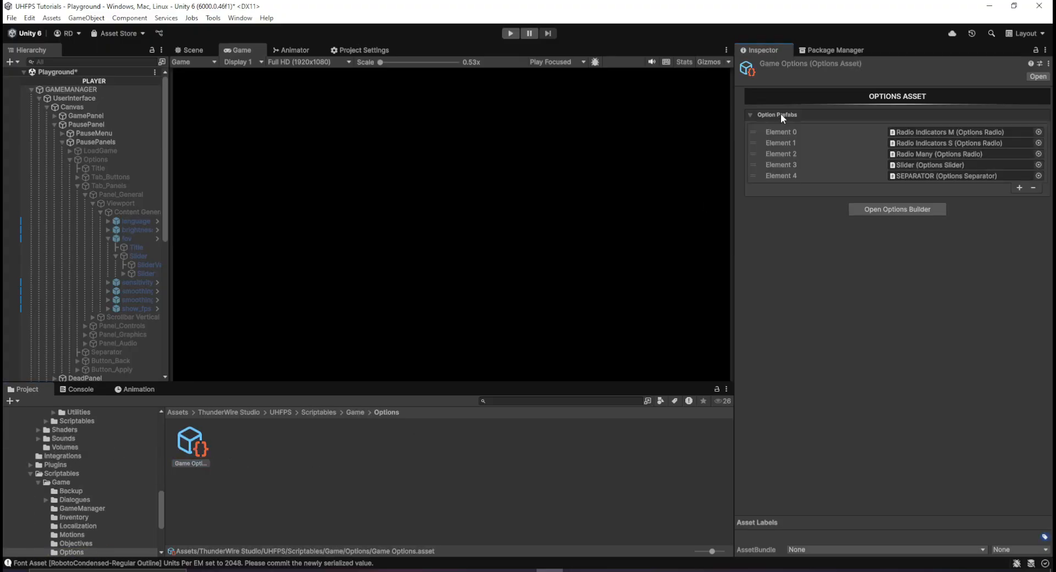
left_click(894, 213)
left_click(537, 261)
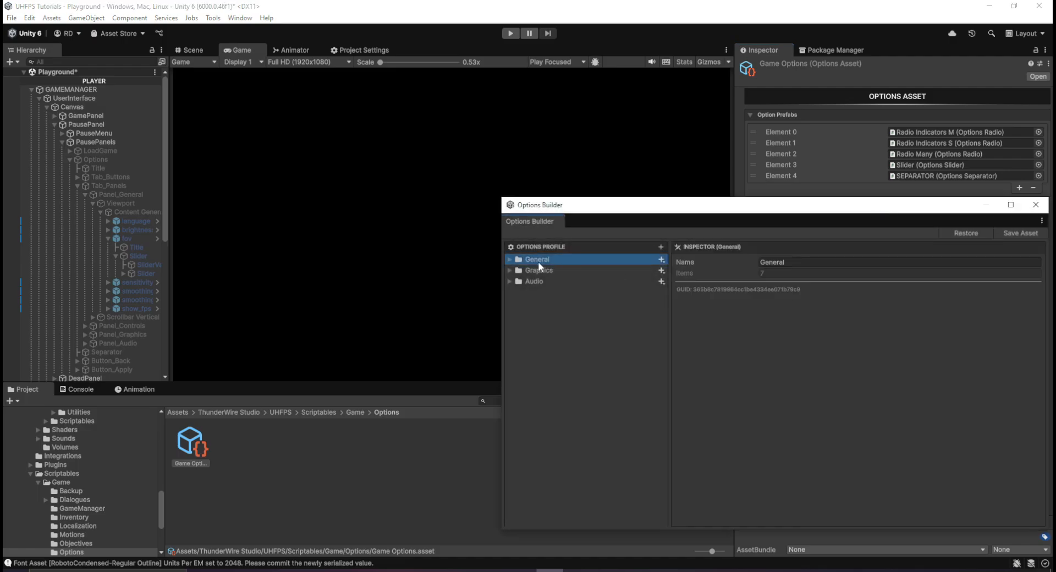
left_click(509, 260)
left_click(539, 291)
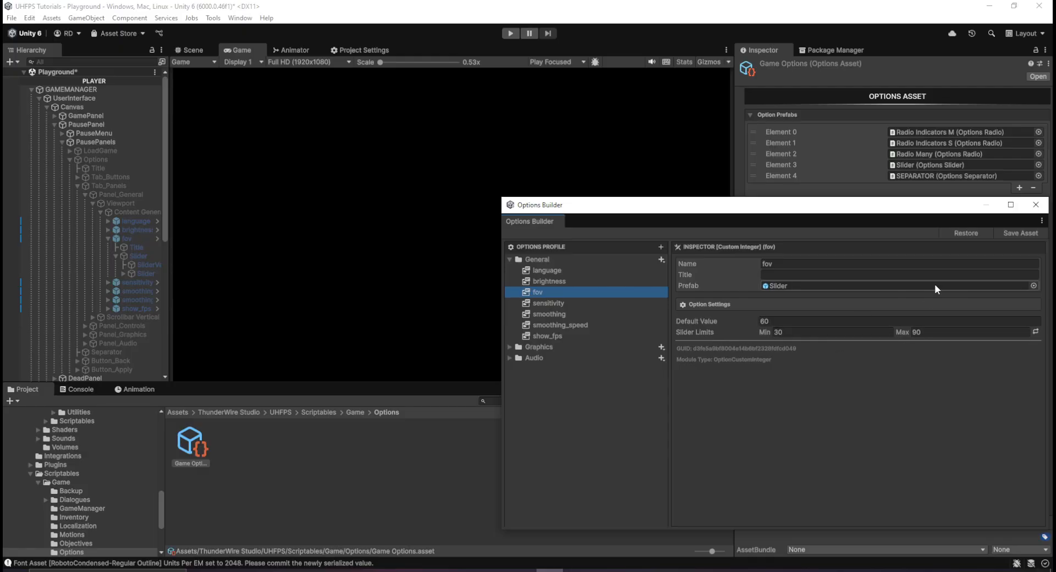
Step: Delete the fov option from the General section, save the asset, and close the Options Builder
right_click(592, 292)
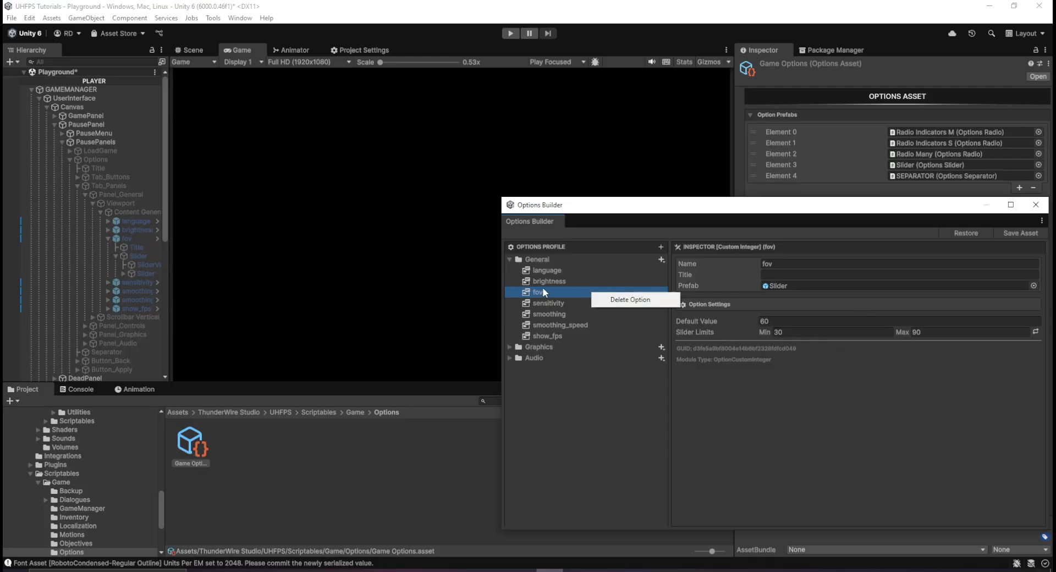
left_click(649, 301)
left_click(1020, 233)
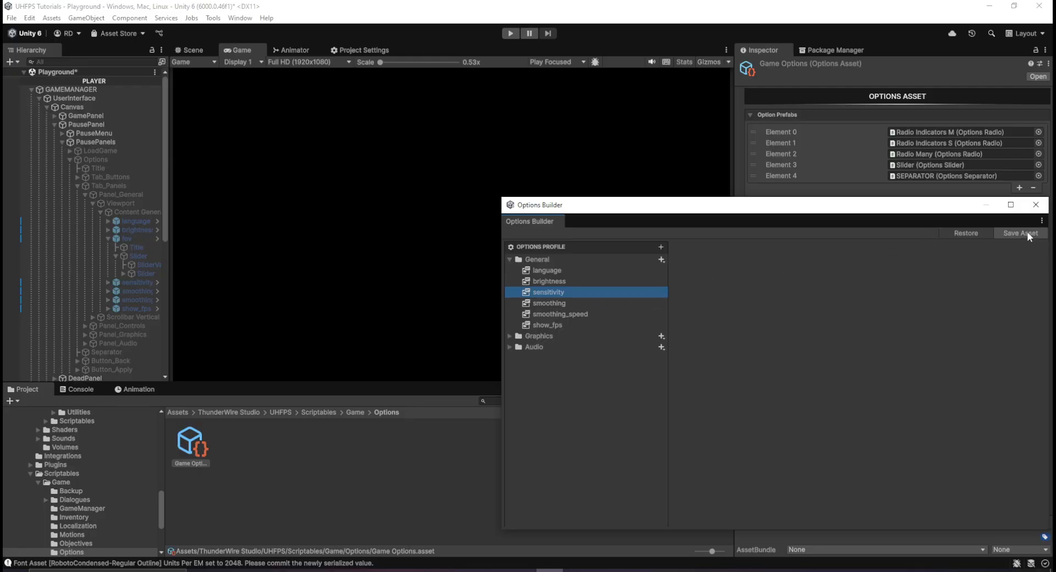
left_click(1035, 205)
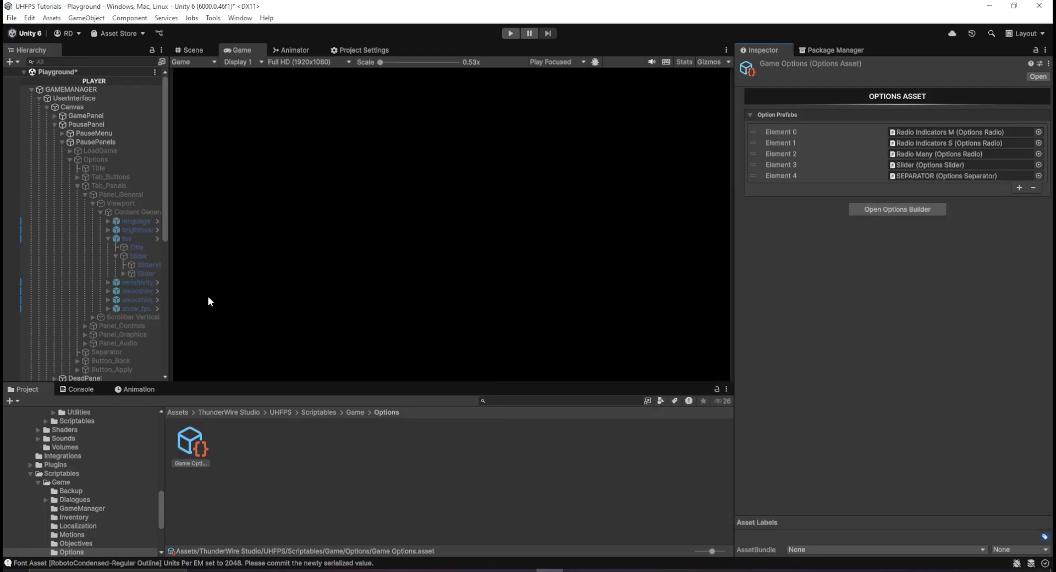
Step: Delete the fov object from the general options content in the scene
left_click(137, 239)
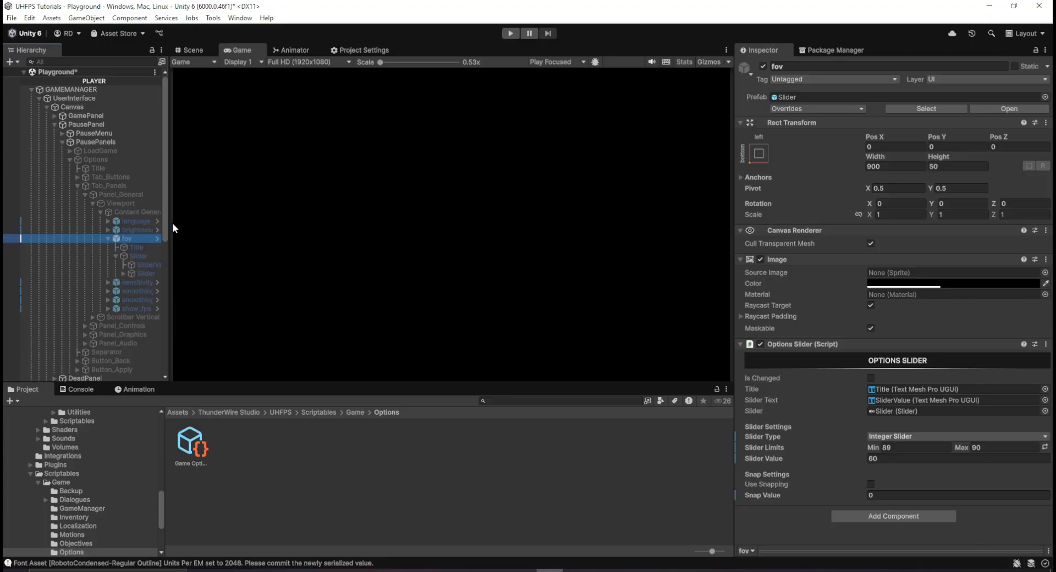
key("Delete")
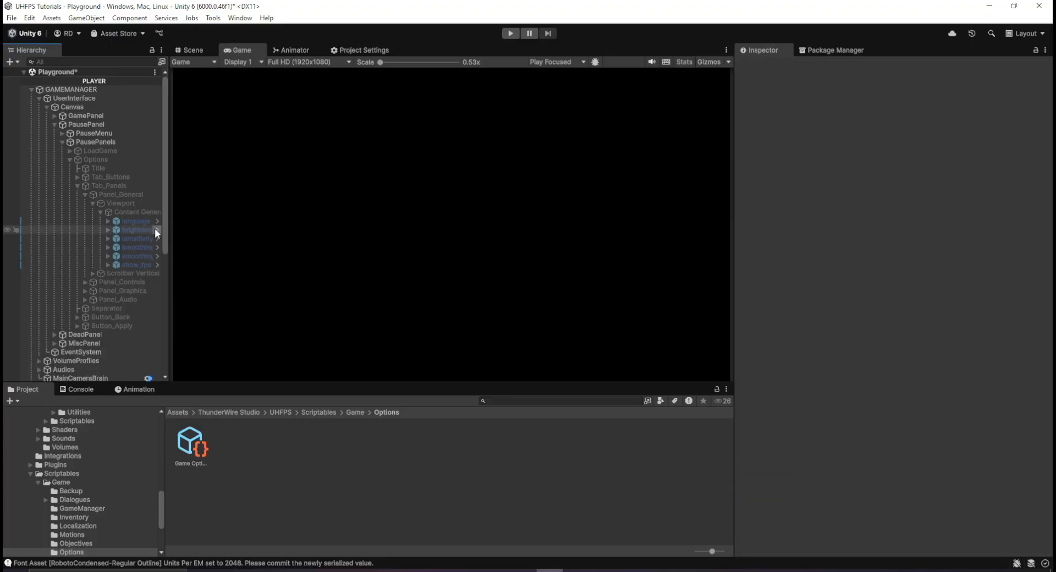
Step: Build and refresh the options in GAMEMANAGER's Options Manager
left_click(84, 89)
scroll(969, 326, "down", 15)
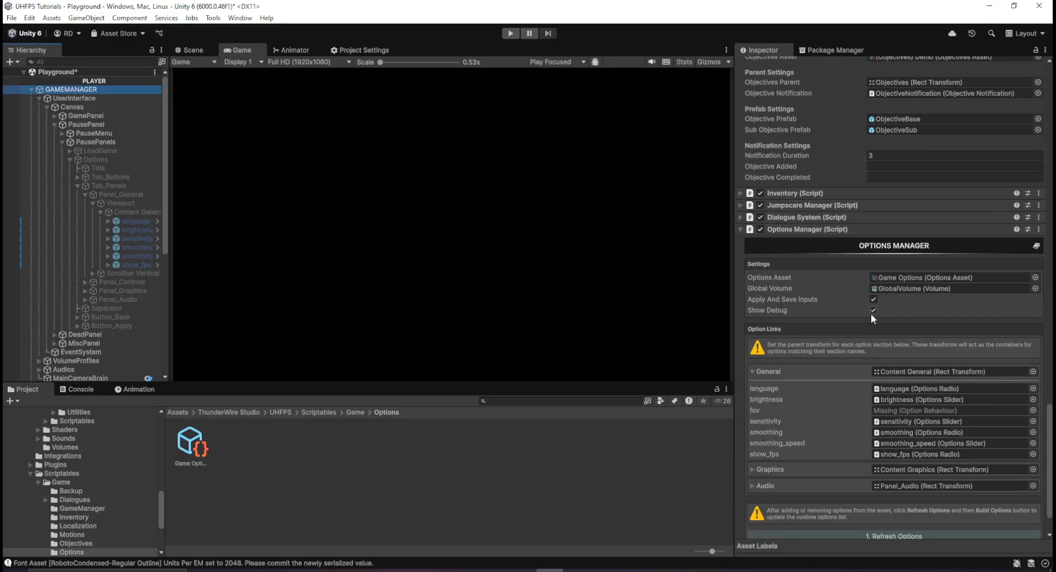
scroll(869, 314, "down", 3)
left_click(824, 360)
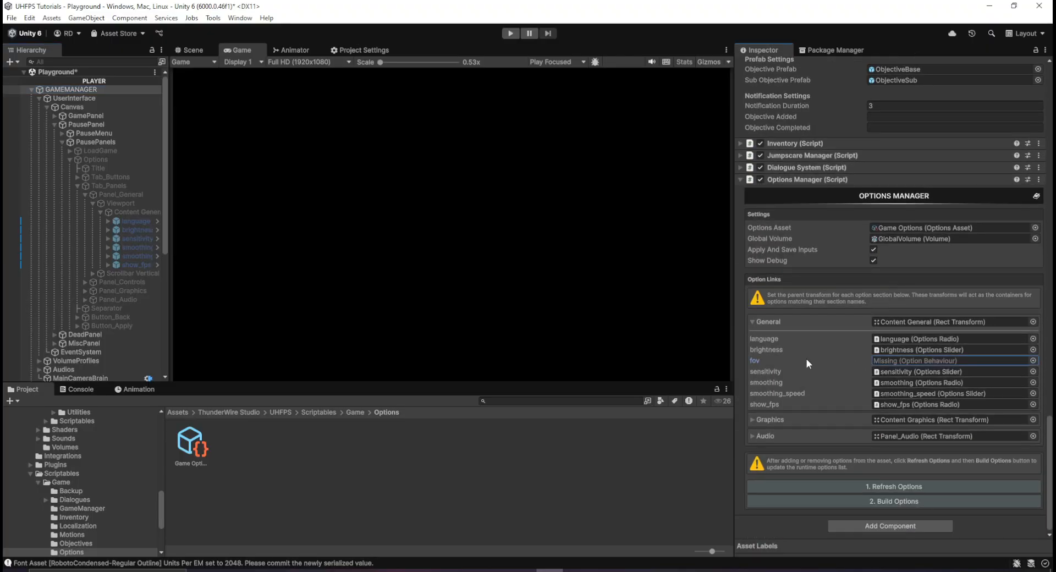
left_click(918, 501)
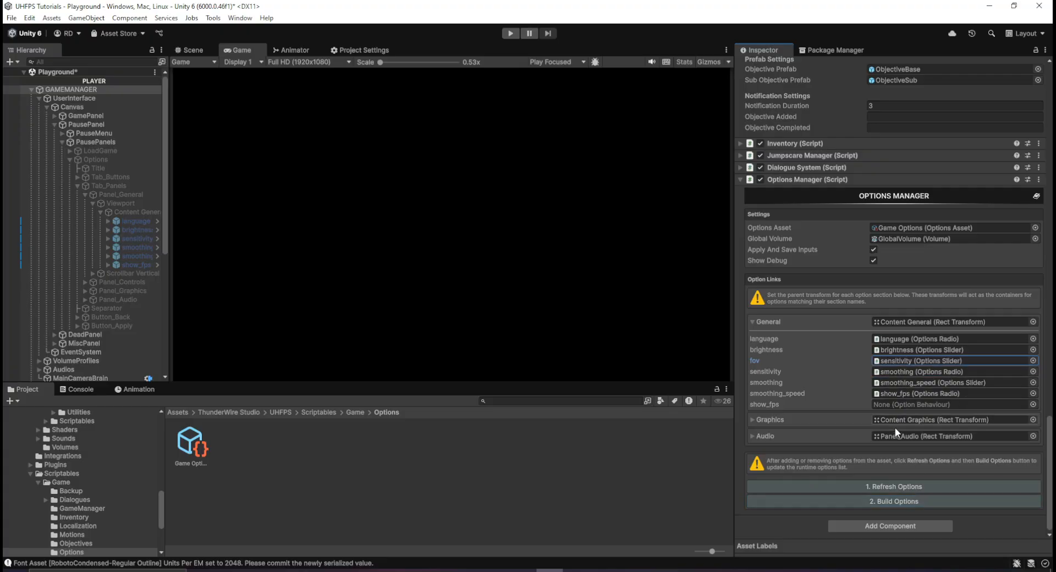
left_click(881, 486)
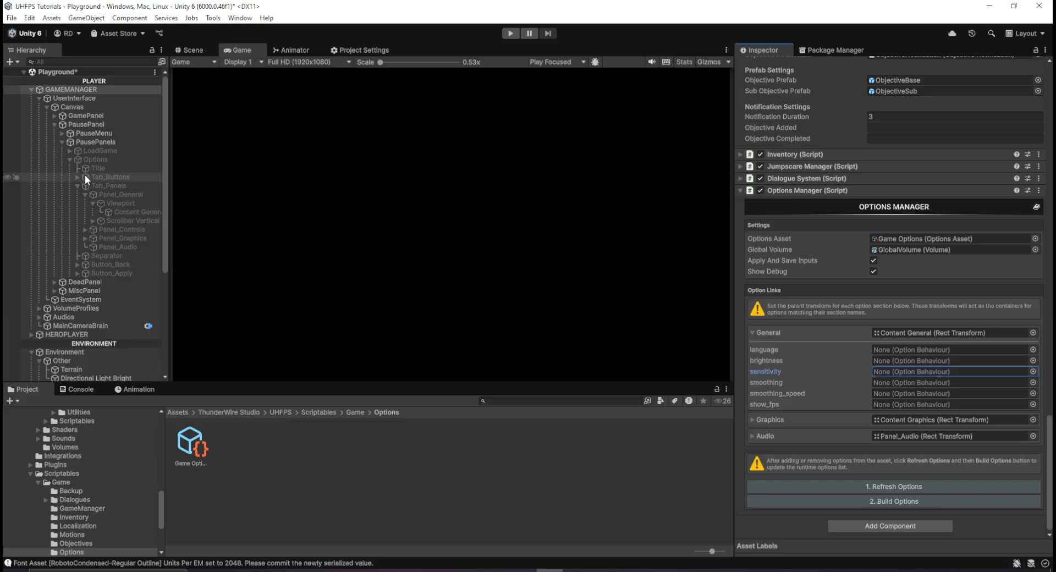
Step: Inspect the contents of Panel_General's Scrollbar Vertical and the objects available for the language option link
scroll(783, 392, "up", 2)
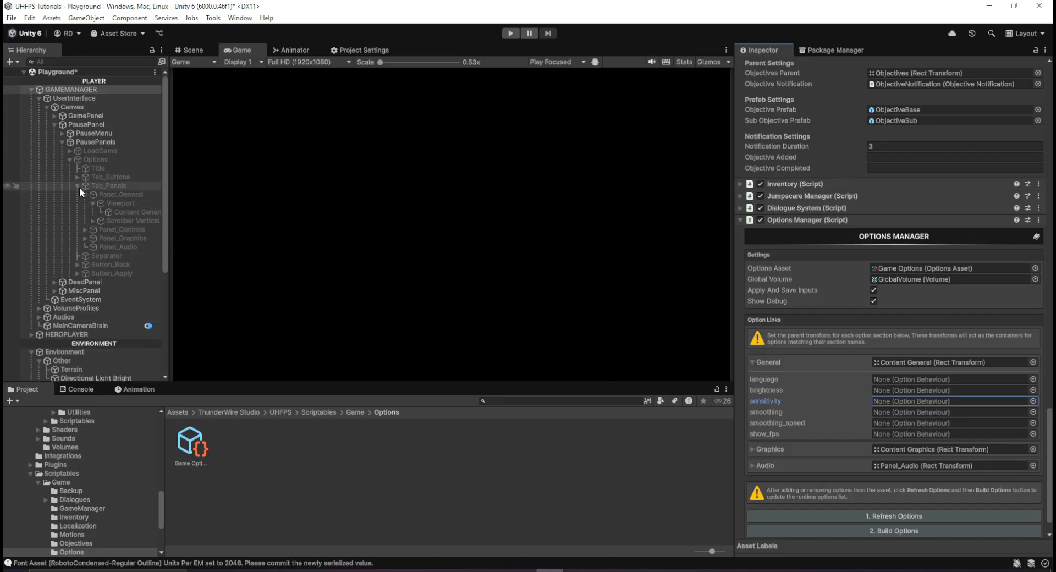
left_click(94, 220)
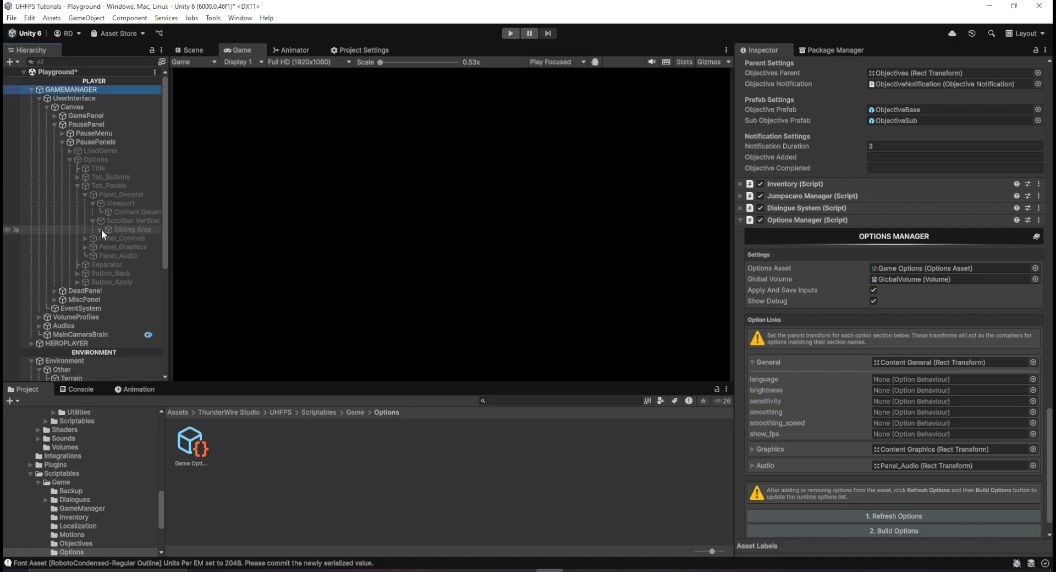
left_click(101, 229)
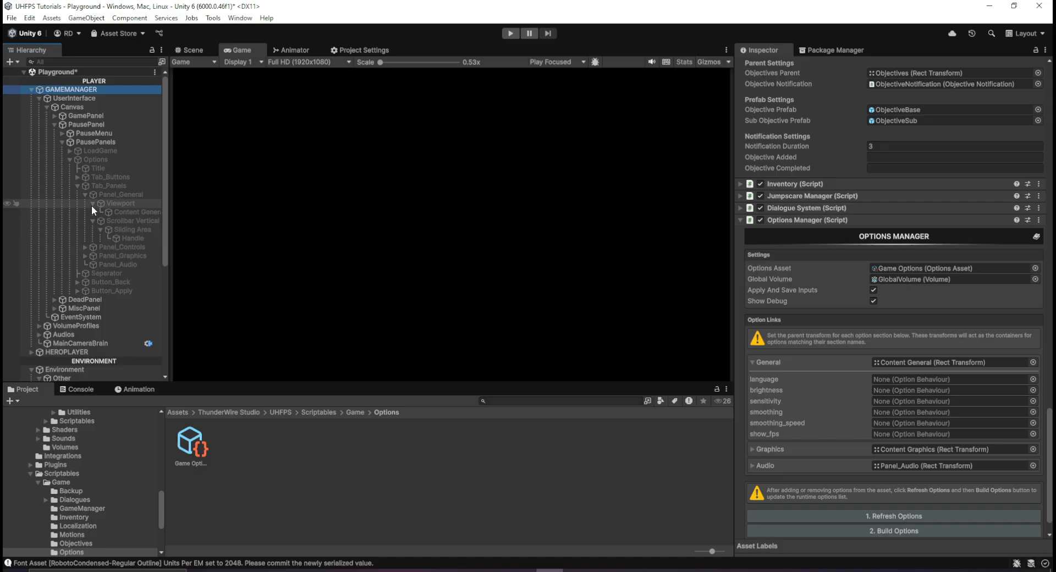
left_click(1032, 379)
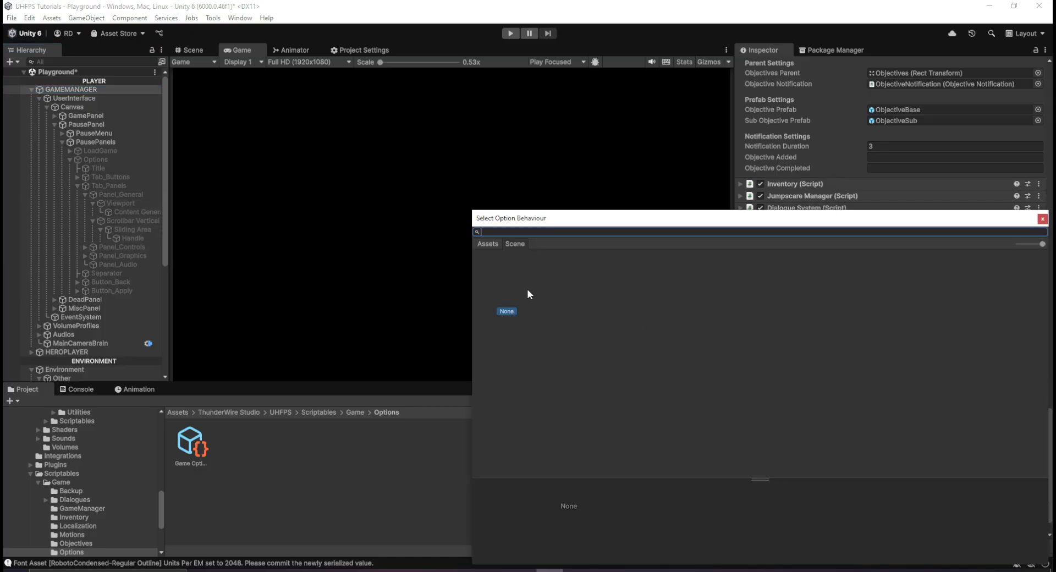
left_click(1042, 219)
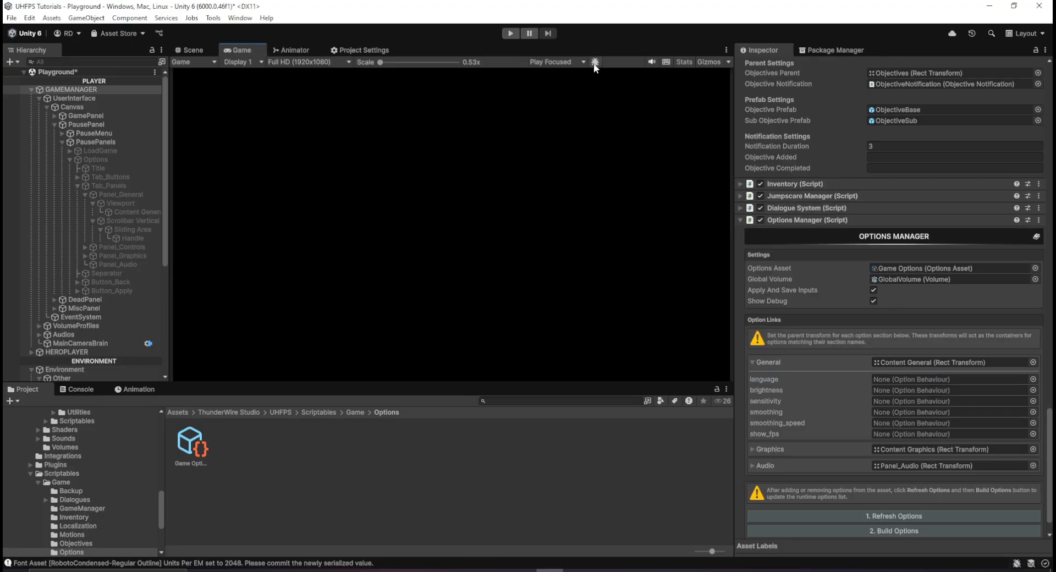
Step: Refresh and rebuild the options in the Options Manager so the General option links are reassigned
left_click(896, 517)
left_click(903, 531)
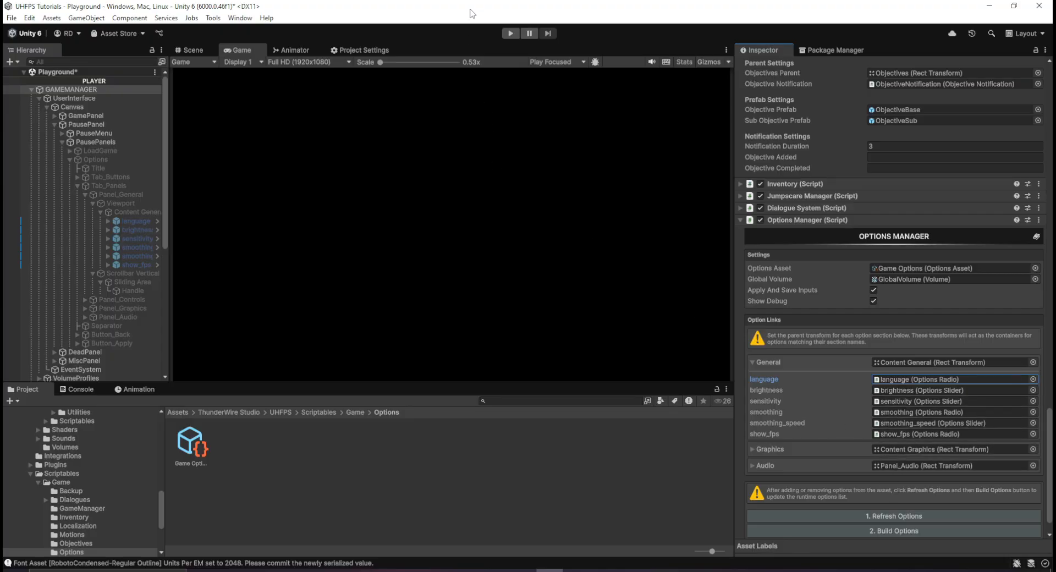
Step: Run the scene, check the options from the pause menu, and return to the game to look around
left_click(509, 37)
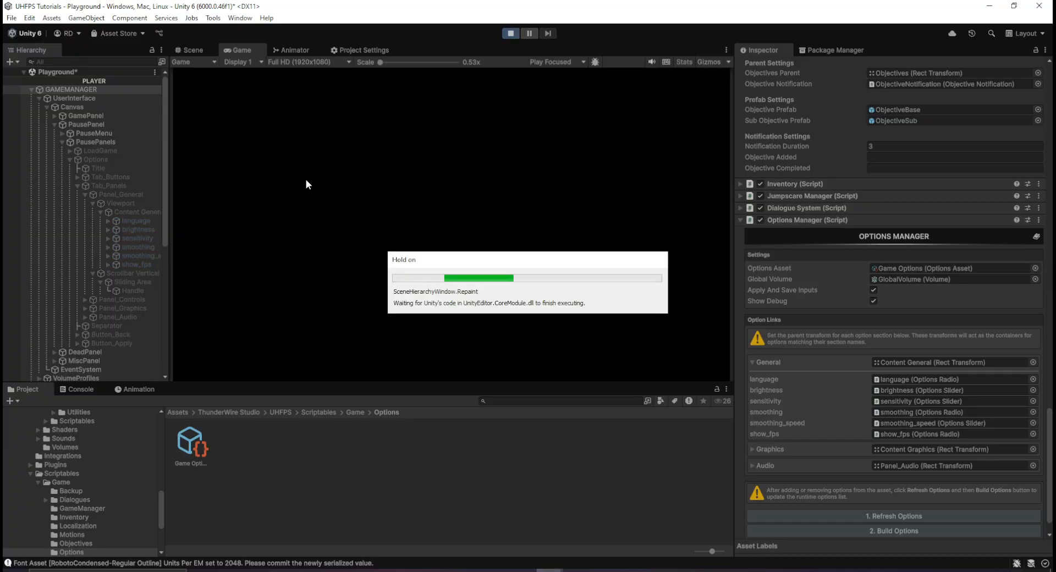
key("Escape")
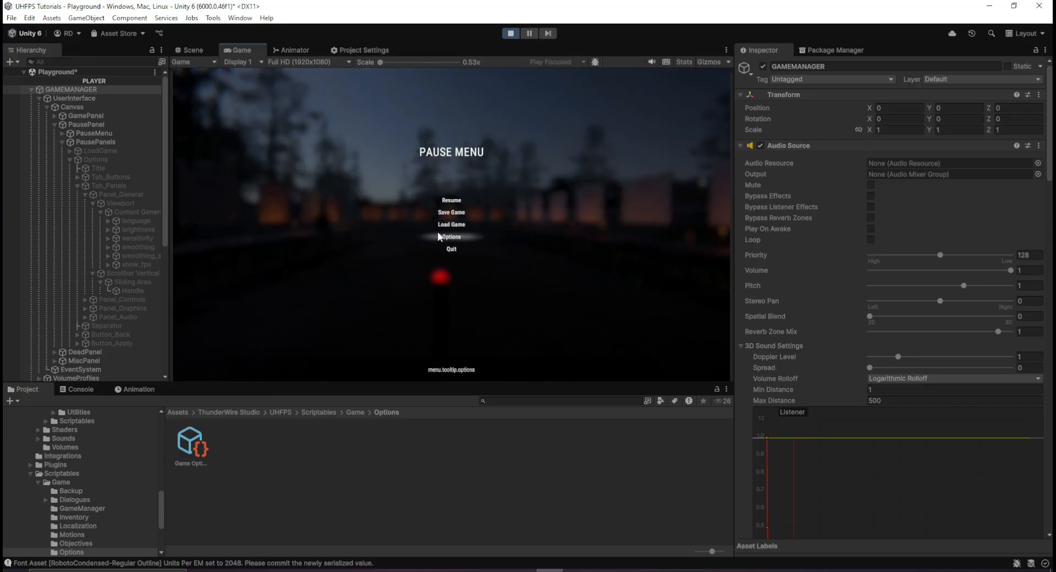
left_click(442, 237)
key("Escape")
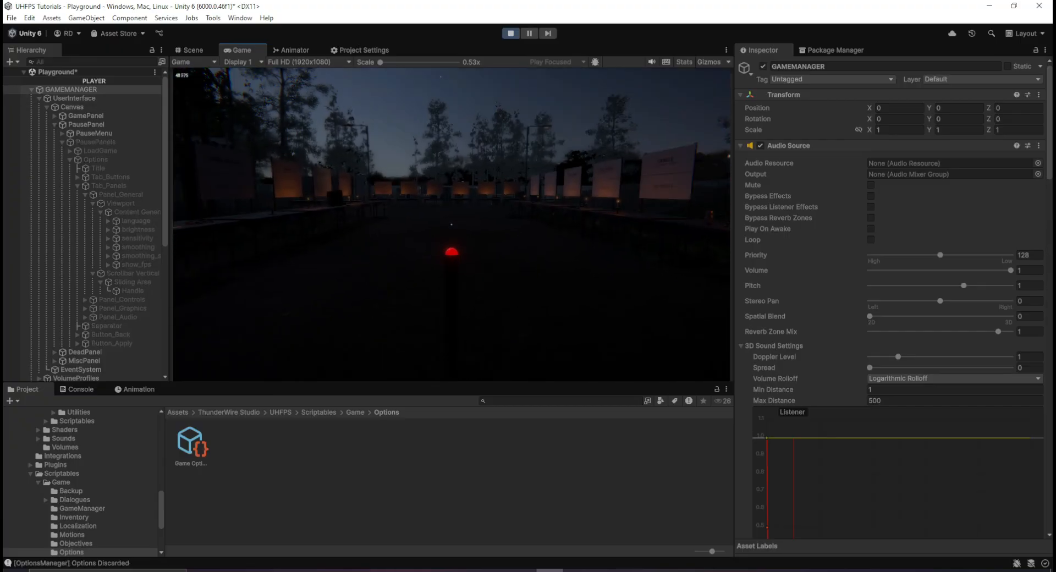
key("w")
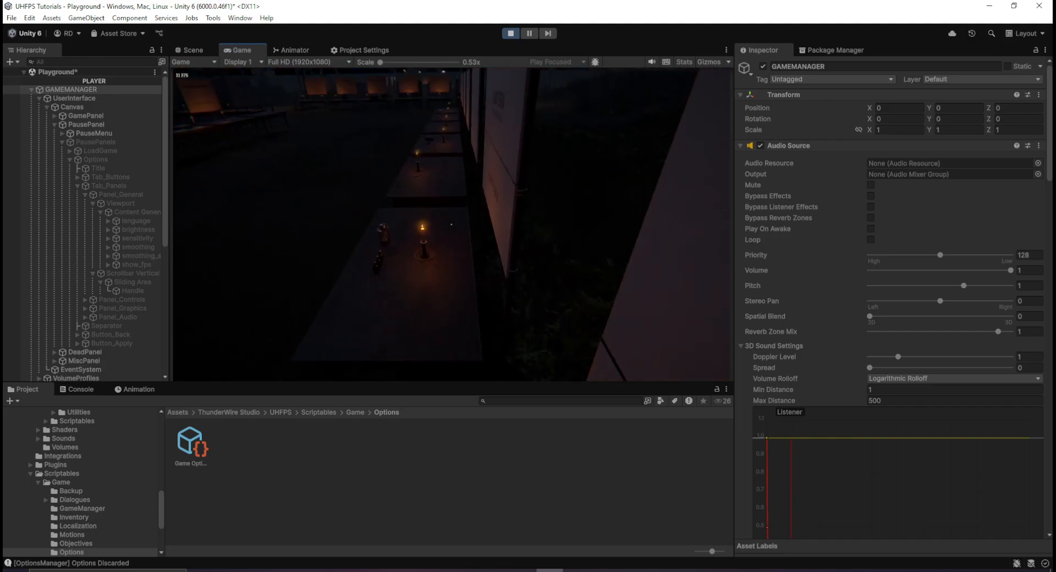
Step: Pause the game and select PlayerVirtualCamera, nested in Kickback within HEROPLAYER's FPView
key("Escape")
scroll(84, 121, "down", 6)
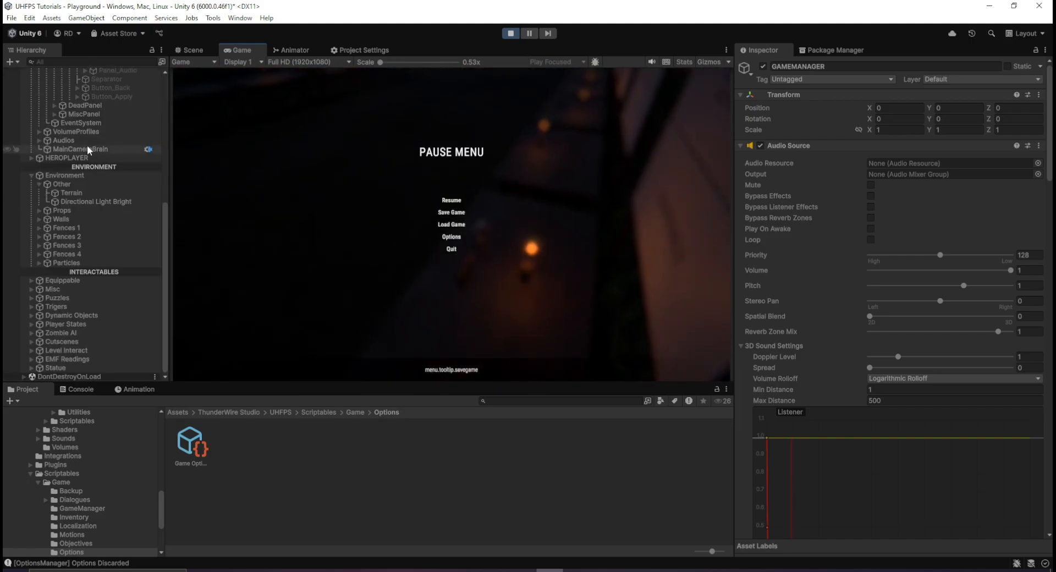
left_click(78, 181)
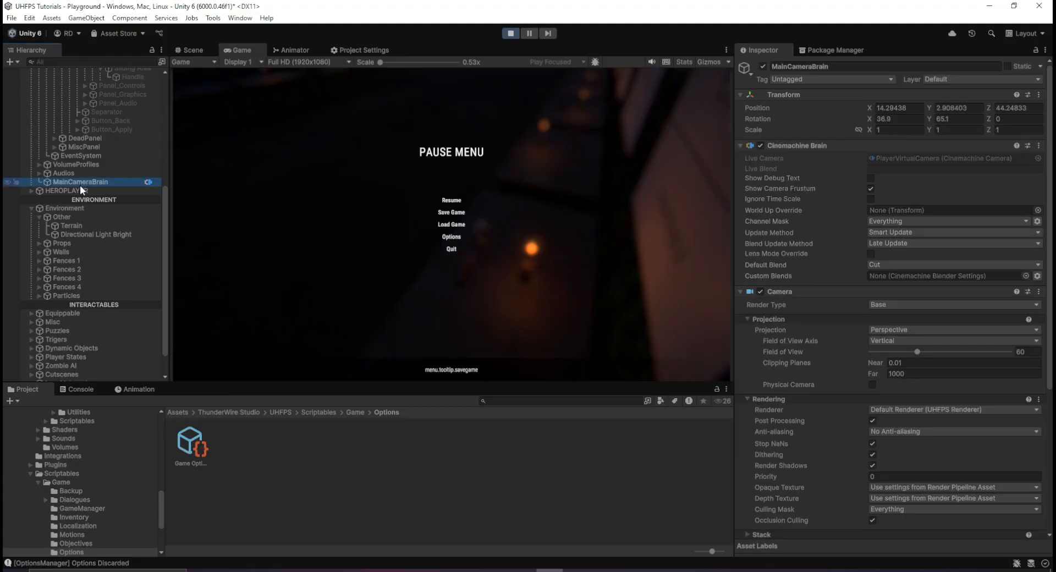
left_click(81, 190)
key("Right")
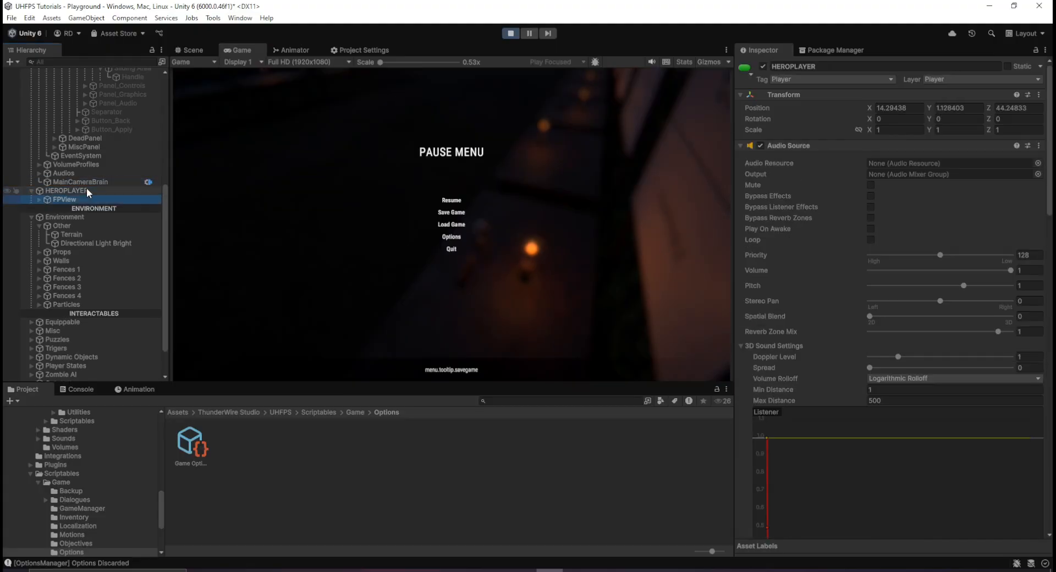
key("Down")
scroll(1024, 313, "down", 4)
scroll(1024, 312, "down", 15)
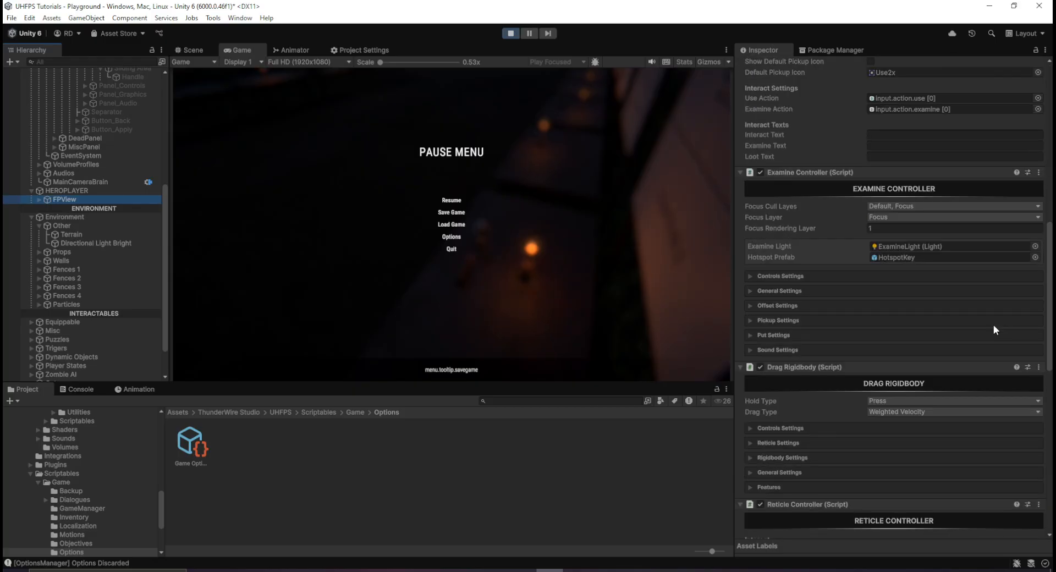
scroll(883, 364, "up", 15)
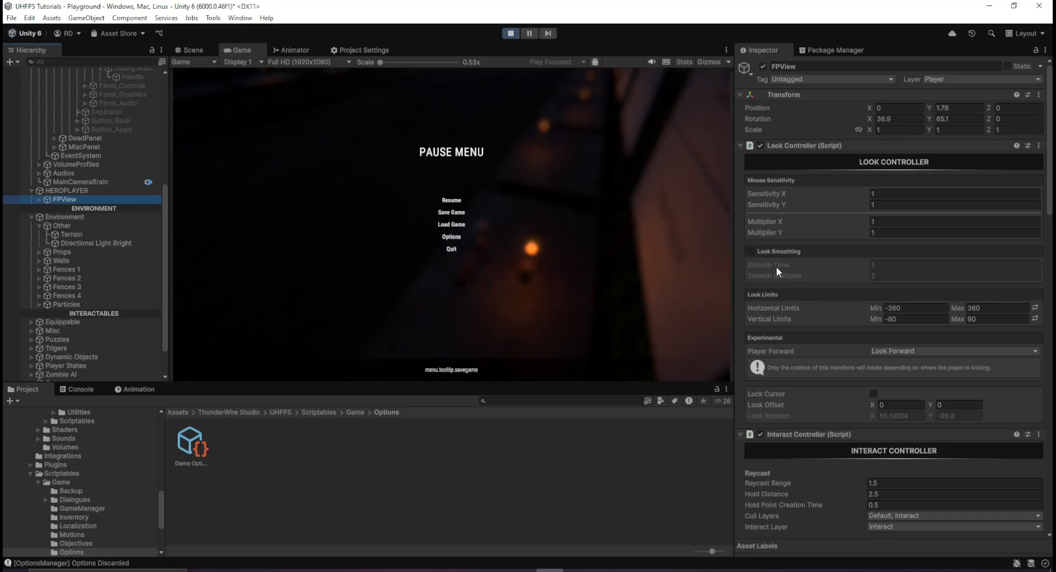
left_click(38, 199)
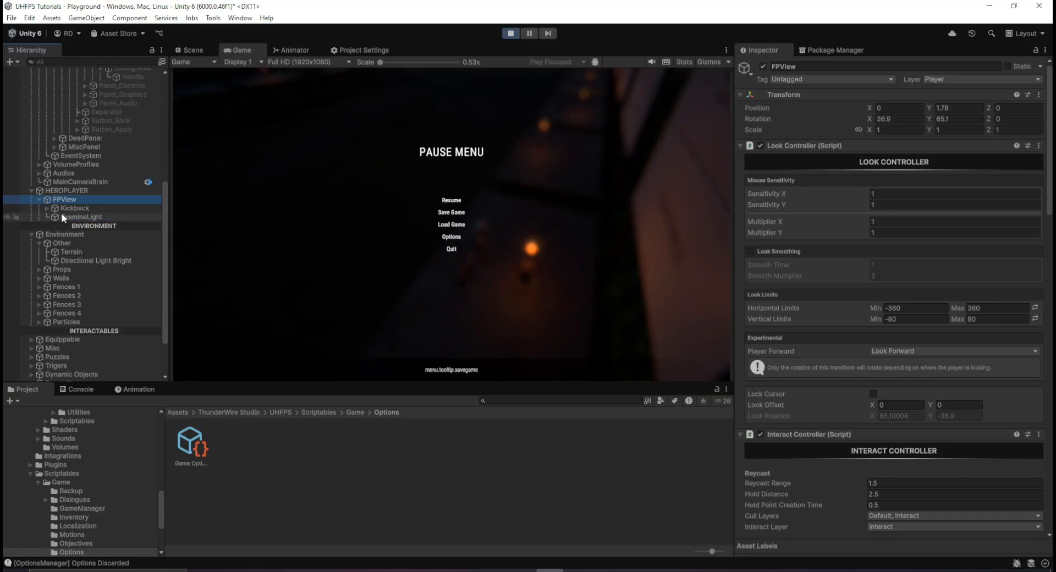
left_click(47, 209)
left_click(88, 216)
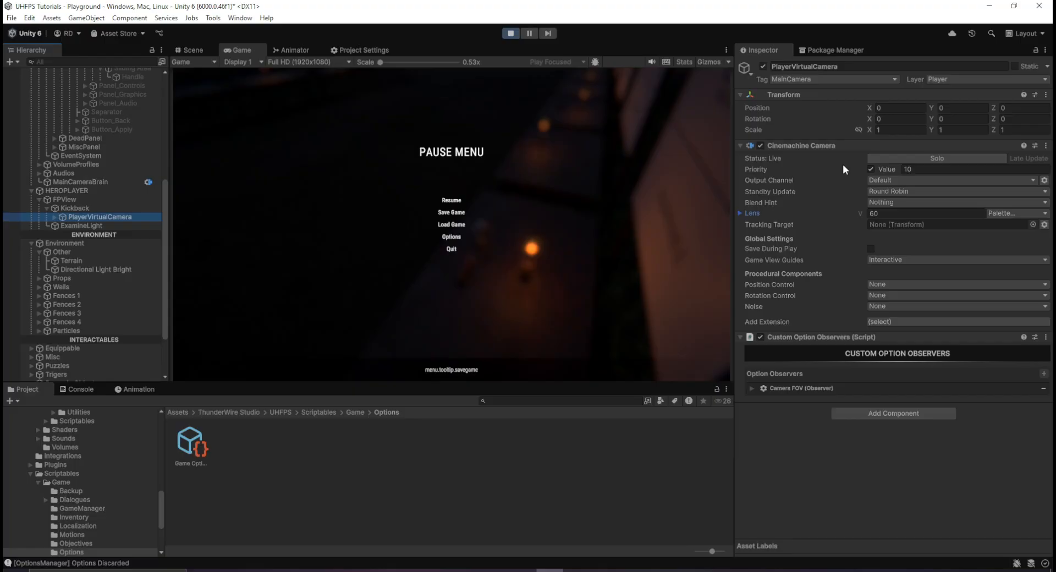
Step: Raise the camera lens's Vertical FOV to 94.8 during play, resume the game to preview it, and stop the run
left_click(755, 213)
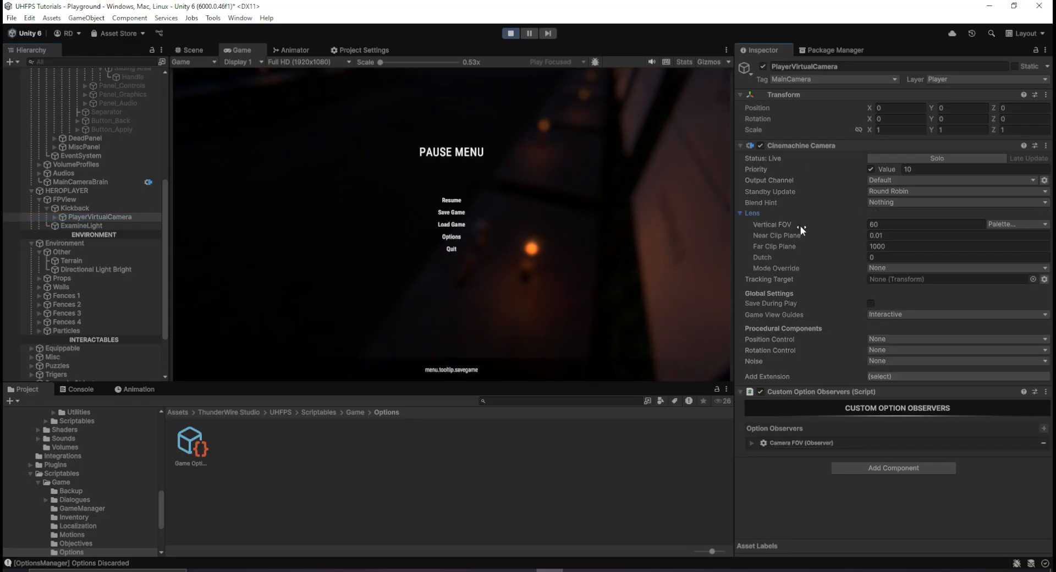
left_click_drag(800, 226, 895, 222)
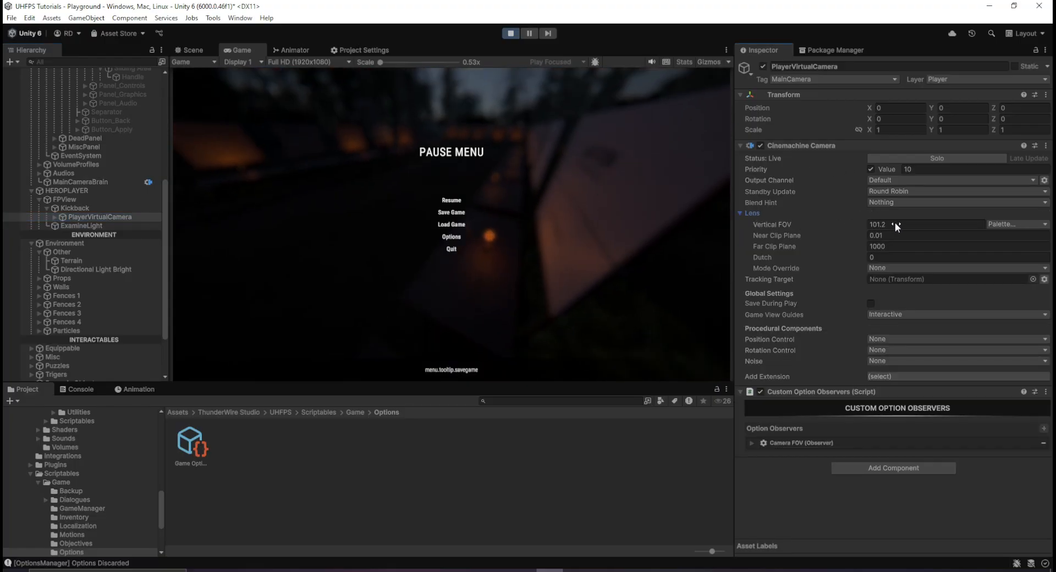
left_click(451, 204)
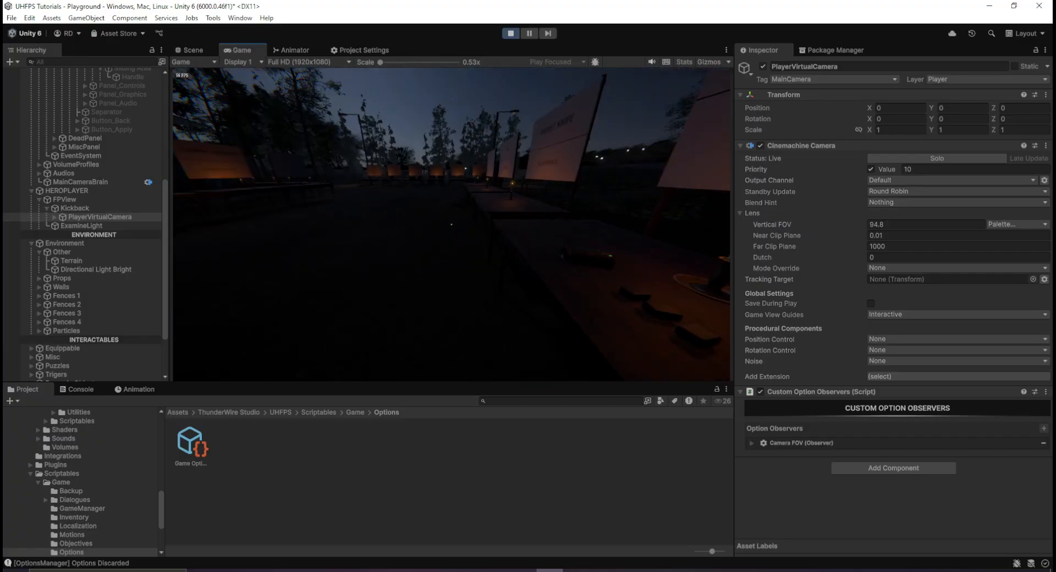
key("Escape")
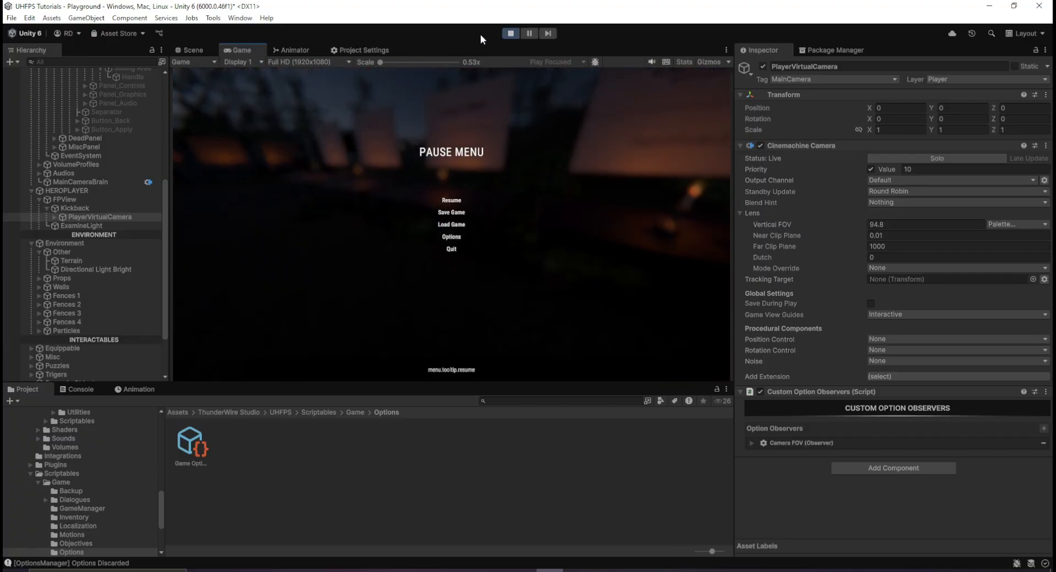
left_click(514, 37)
Step: Switch to the image viewer, show the viewer question in 2.PNG, and return to the Unity editor
key("alt+Tab")
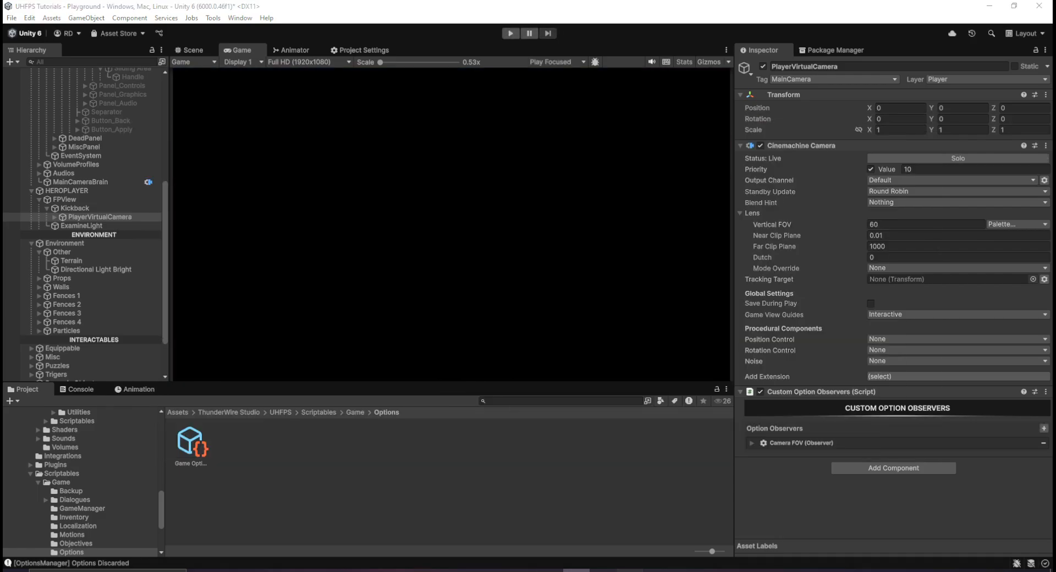
left_click(630, 571)
key("Right")
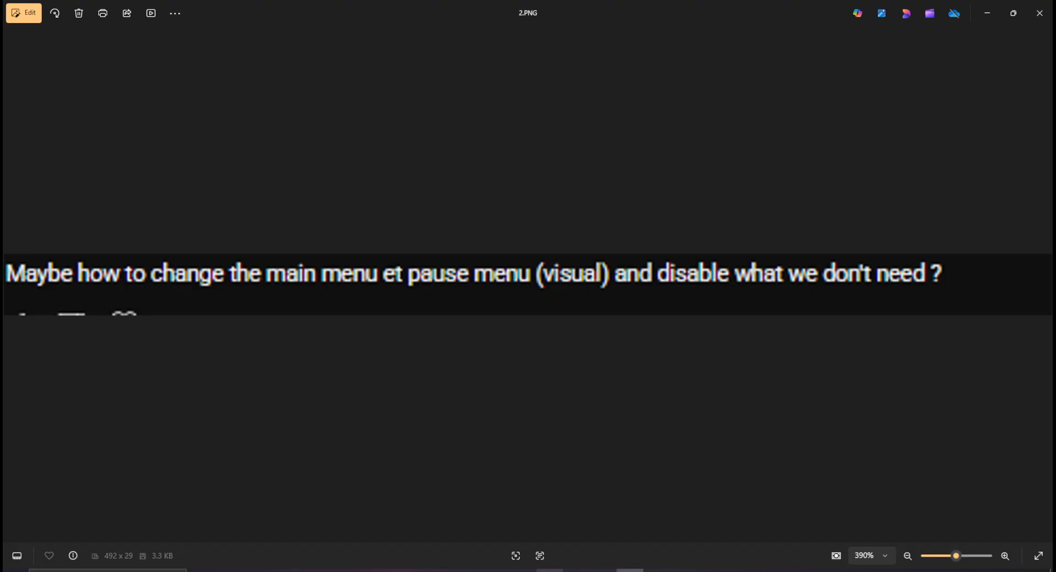
left_click(550, 571)
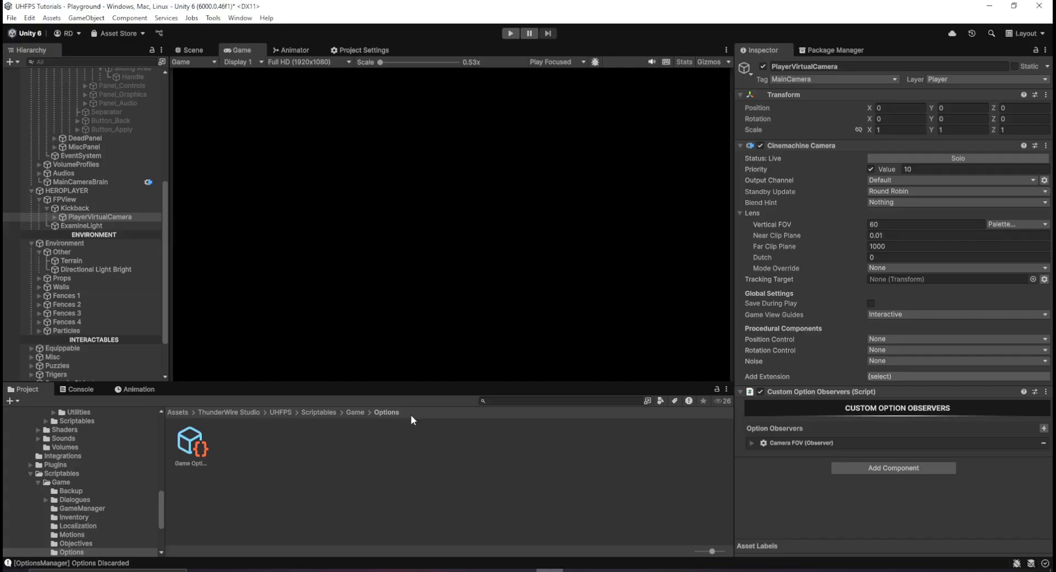
Step: Disable the Canvas Group component on PausePanel in the Canvas and view the panel in the Scene view
left_click(205, 51)
scroll(81, 202, "up", 8)
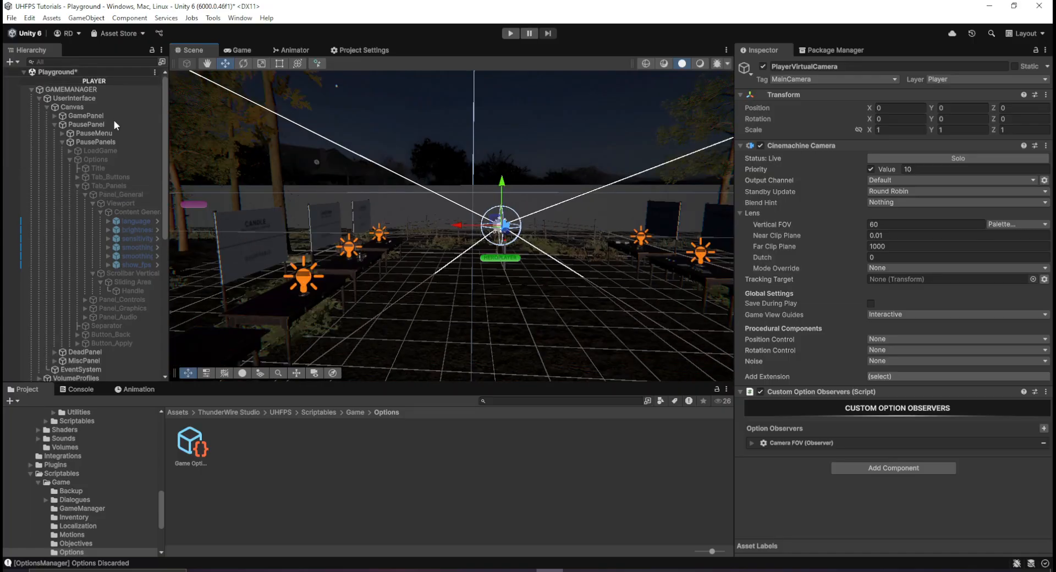
double_click(68, 108)
double_click(86, 125)
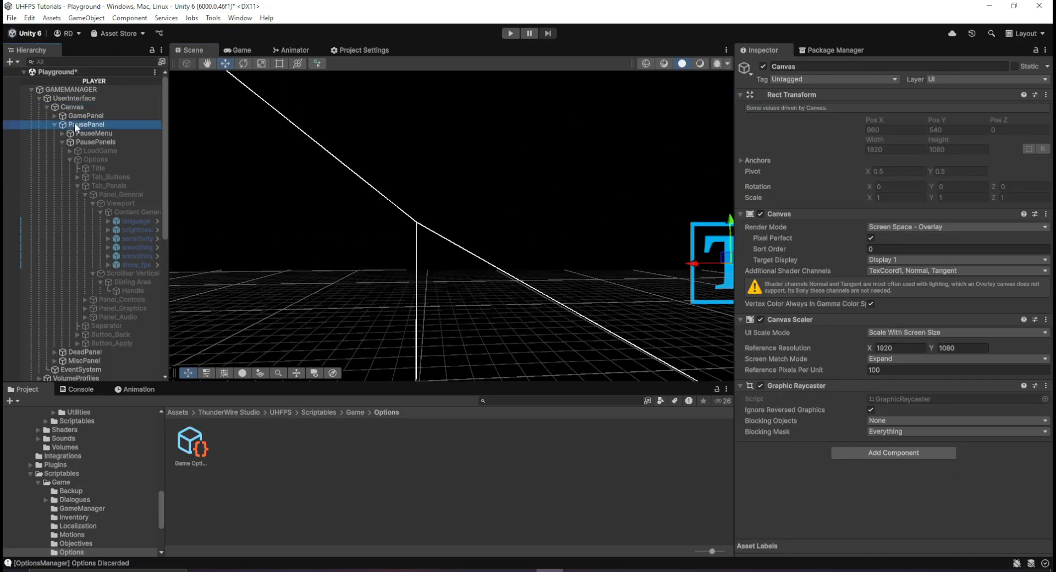
scroll(846, 297, "down", 5)
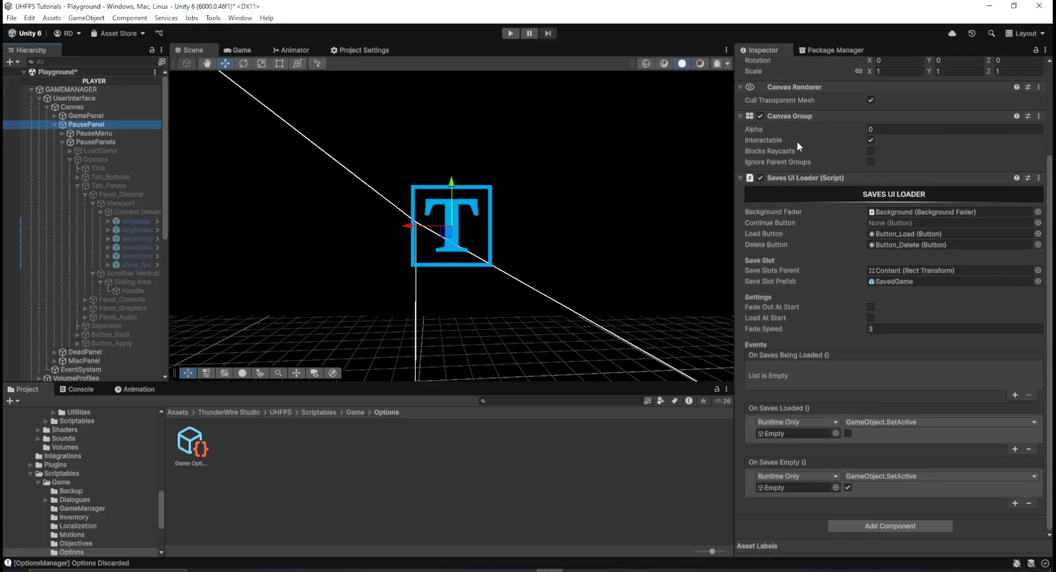
left_click(761, 116)
scroll(318, 309, "down", 4)
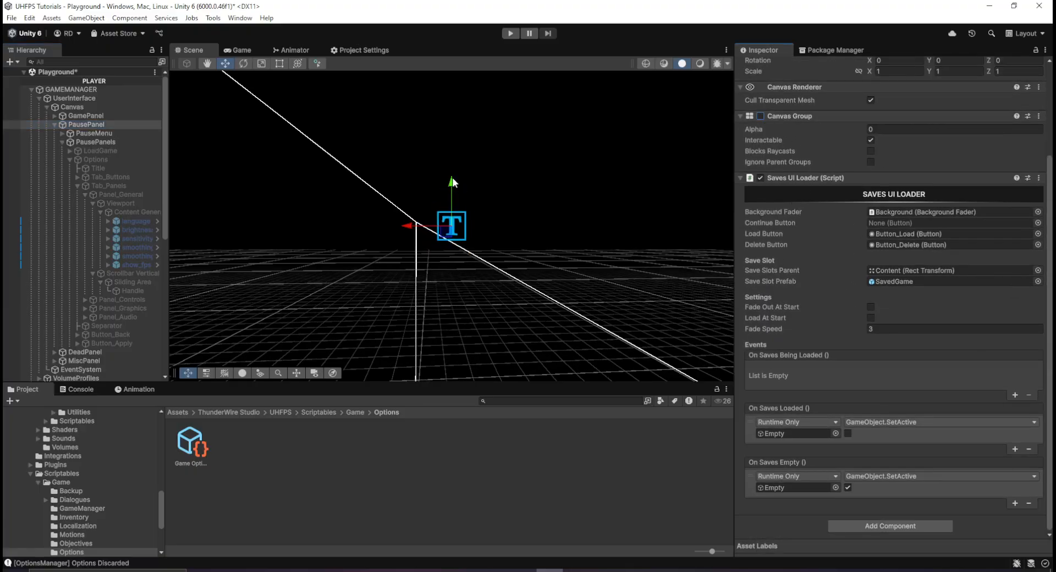
scroll(452, 177, "down", 4)
middle_click_drag(461, 172, 274, 312)
scroll(388, 294, "down", 6)
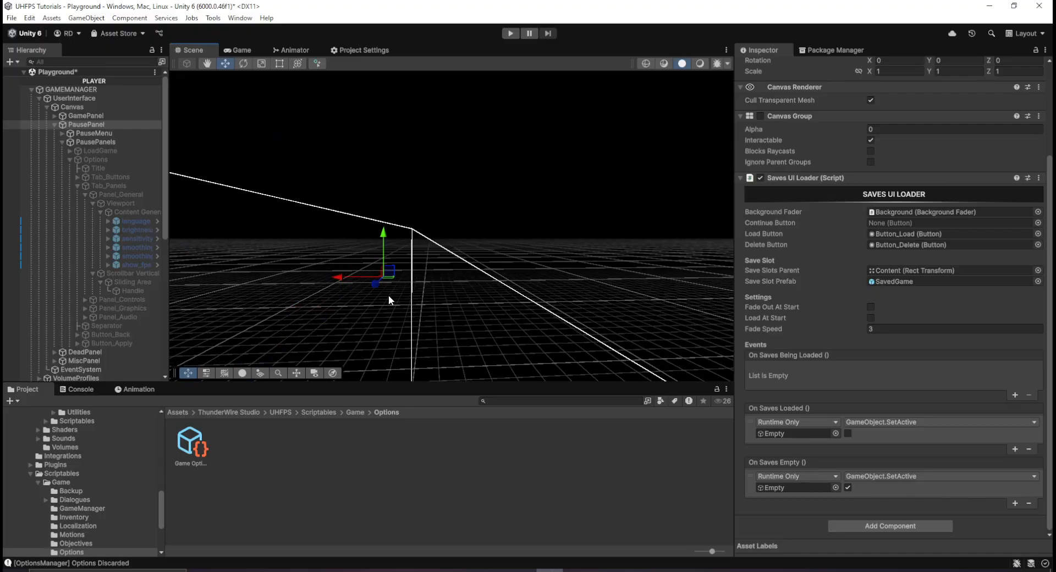
scroll(395, 283, "down", 10)
scroll(507, 187, "up", 3)
Step: Show the Game view and deactivate the GamePanel object
left_click(239, 50)
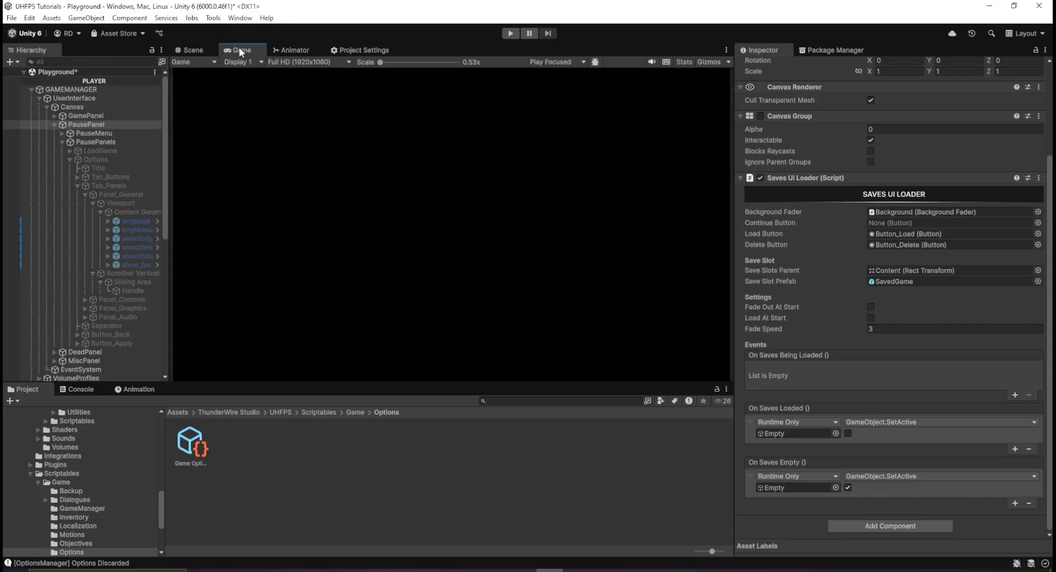
left_click(83, 116)
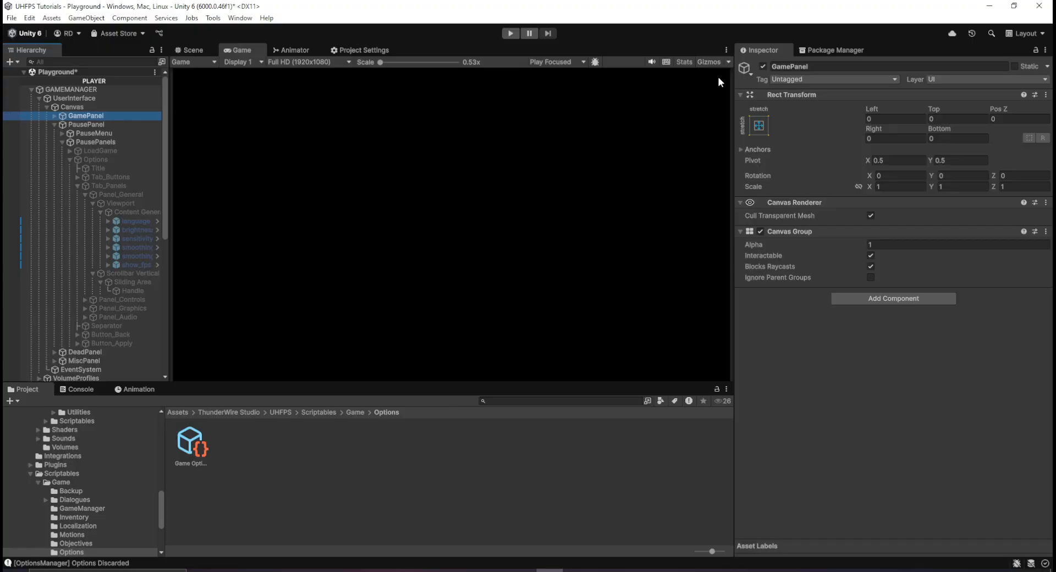
left_click(763, 66)
Step: Examine PausePanel's child objects, including LoadGame, PauseMenu and PauseButtons, for what hides the pause menu
left_click(78, 124)
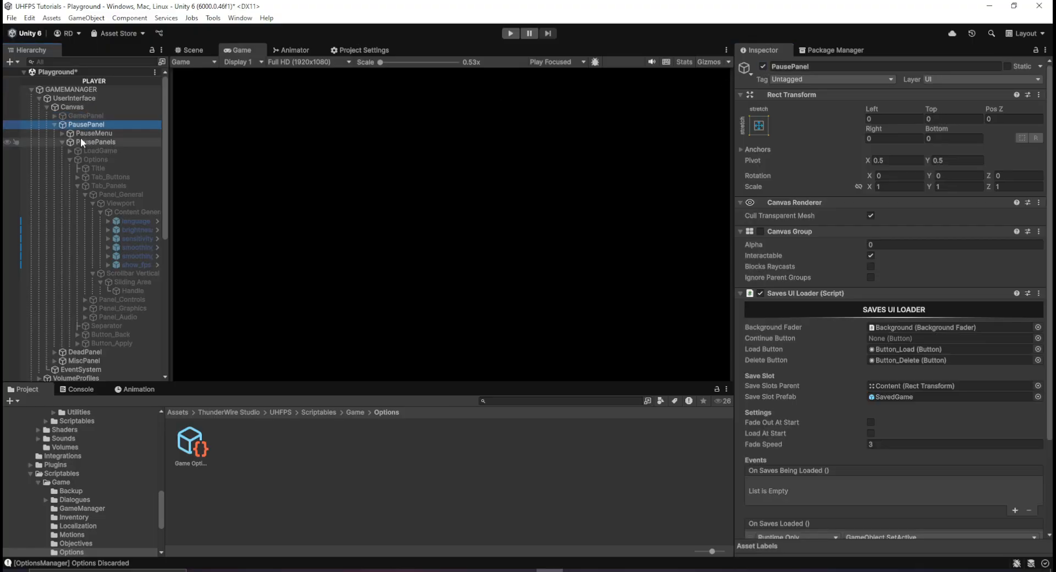
left_click(91, 150)
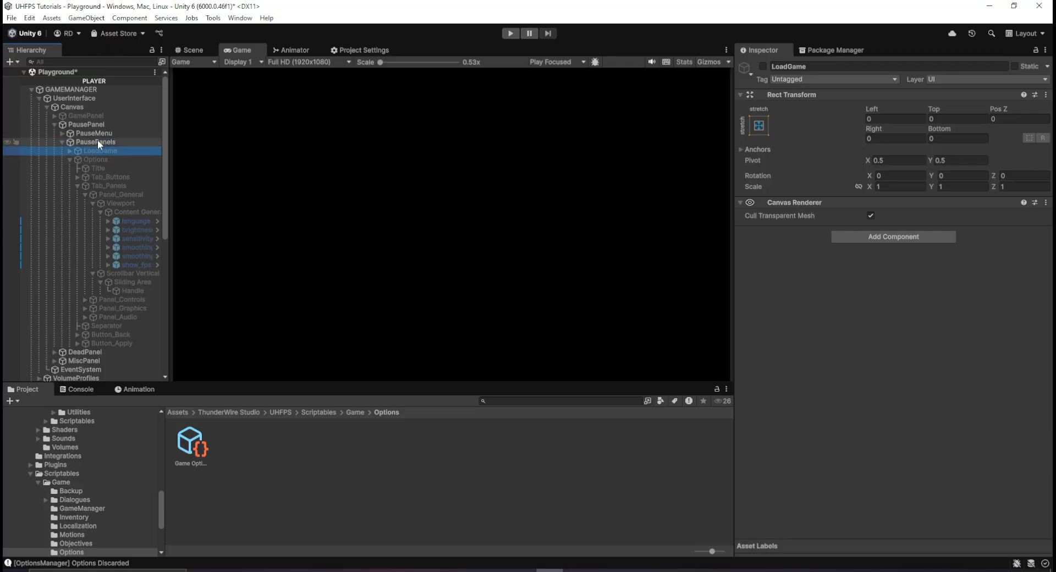
left_click(94, 135)
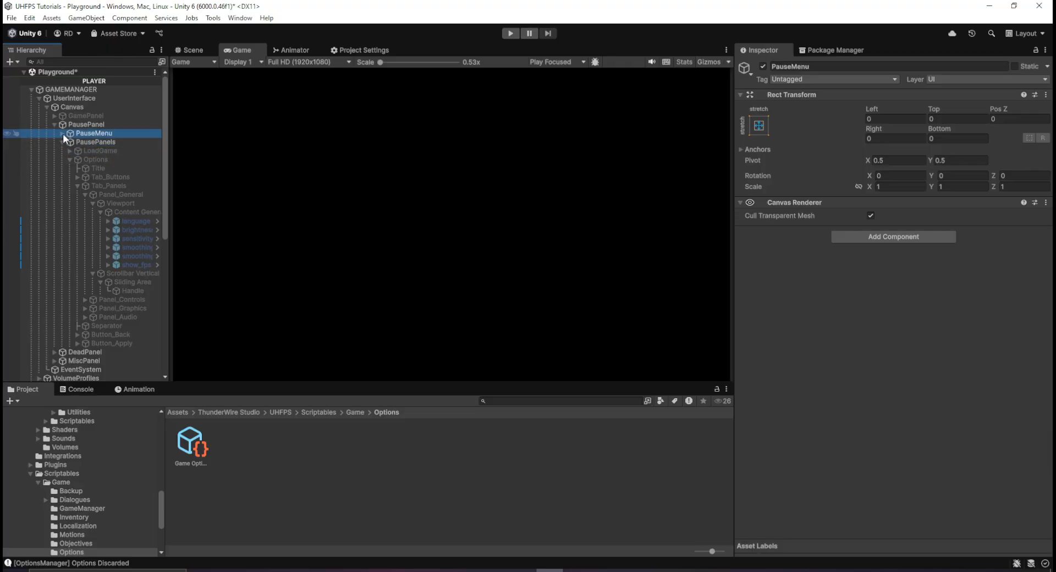
left_click(63, 134)
left_click(91, 143)
left_click(96, 150)
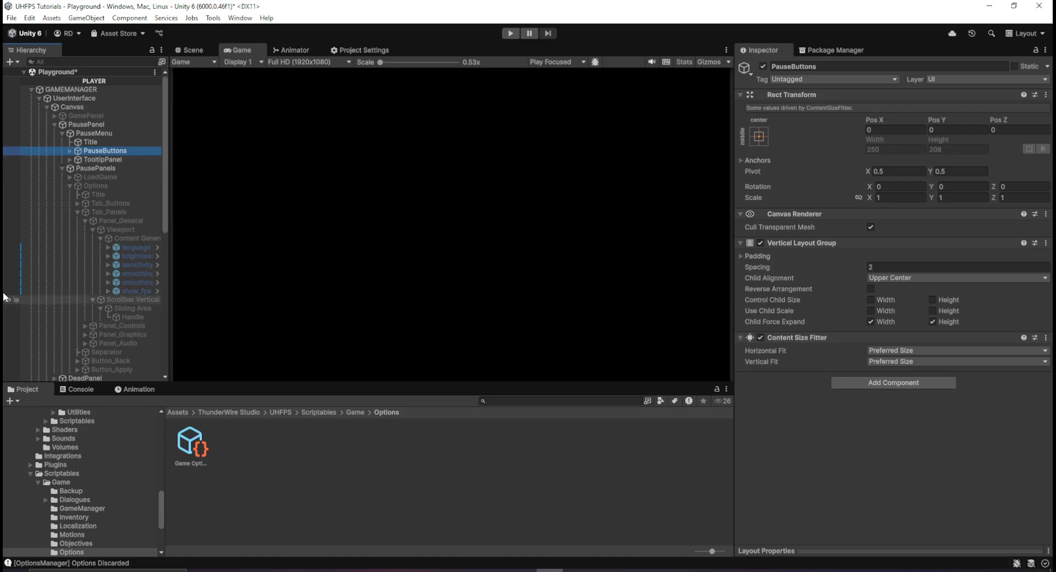
scroll(77, 264, "down", 9)
scroll(79, 193, "up", 9)
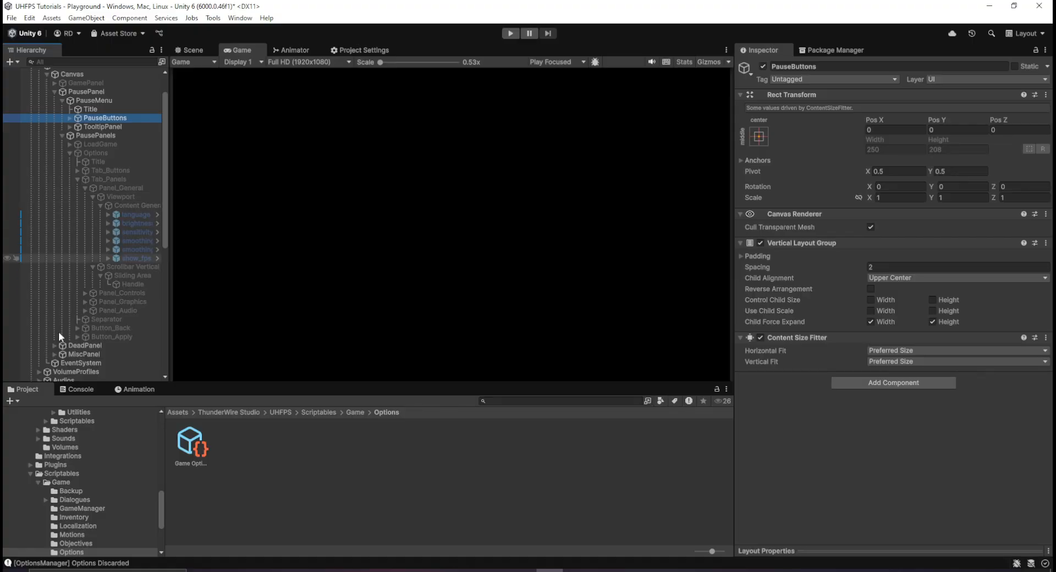
Step: Deactivate the black Background object in MiscPanel and preview the pause menu in the Game view
left_click(71, 107)
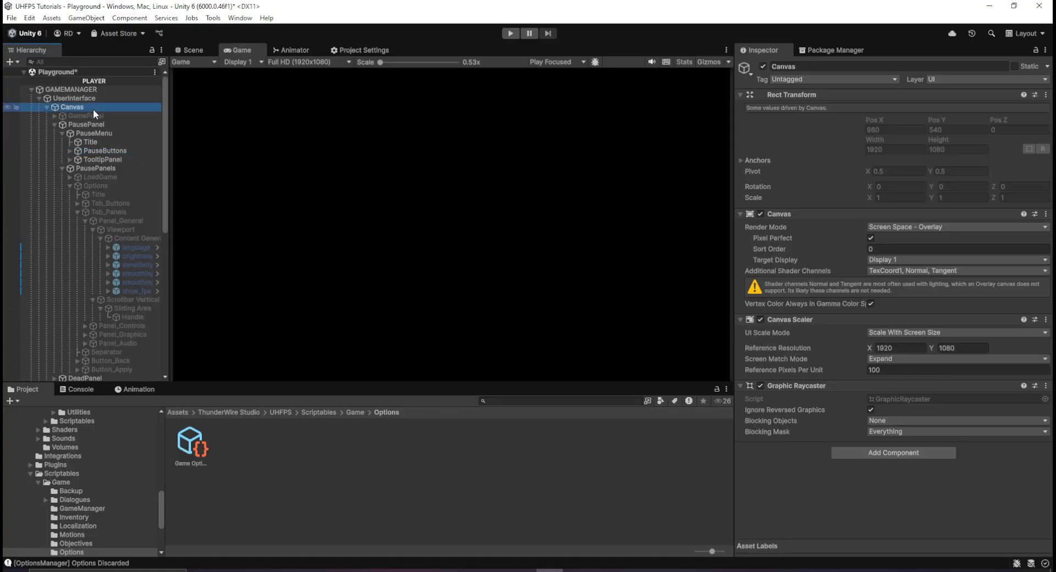
left_click(192, 49)
scroll(508, 264, "up", 3)
scroll(508, 264, "up", 5)
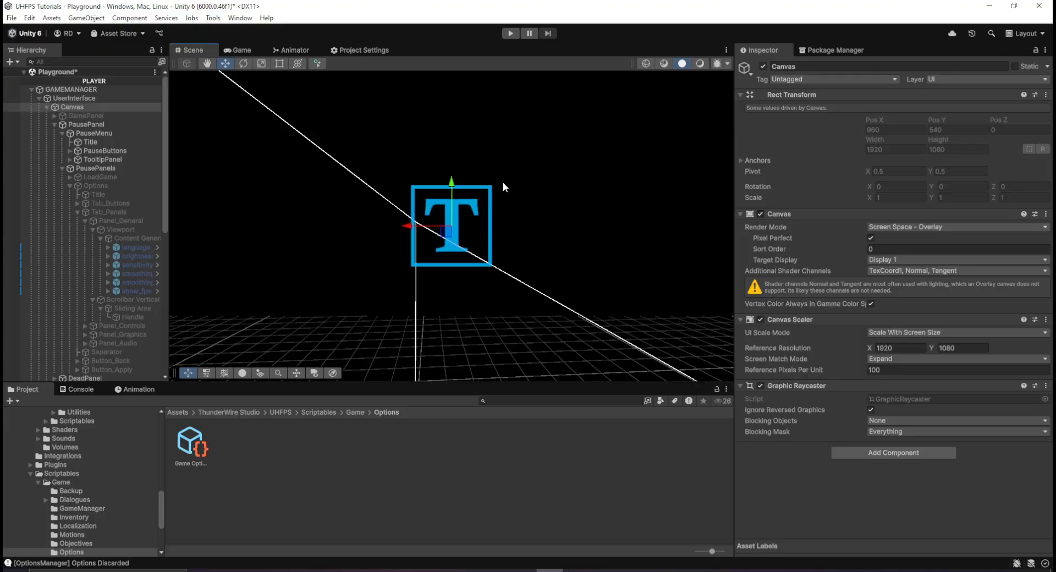
left_click(538, 161)
left_click(762, 67)
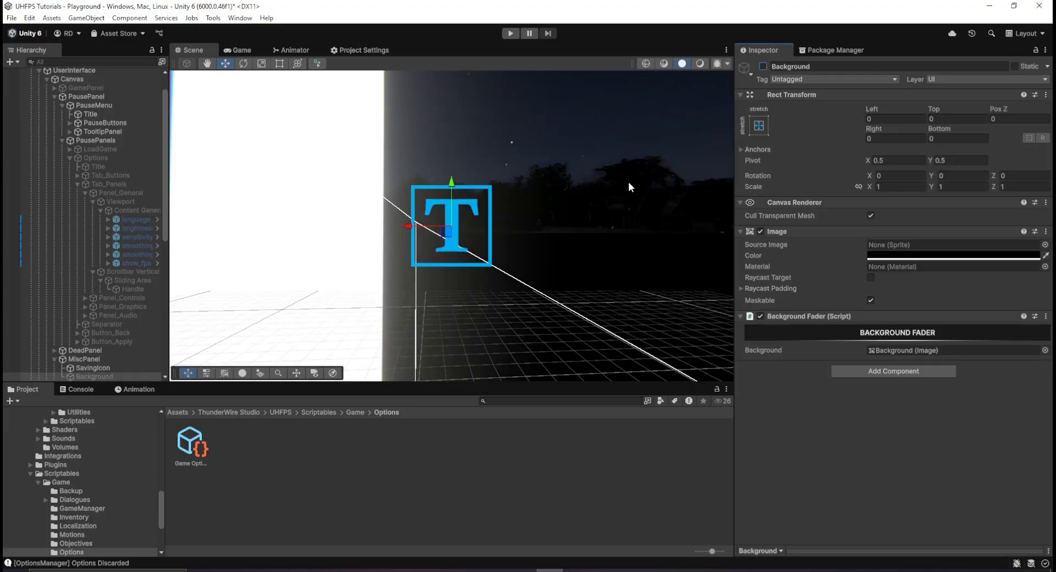
left_click(238, 51)
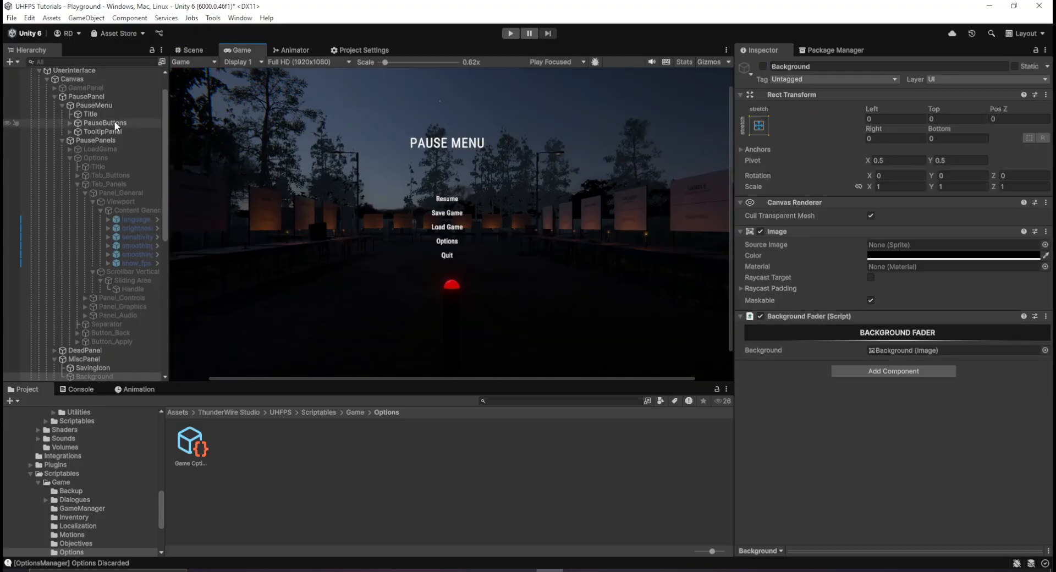
Step: Show the pause menu canvas in the Scene view using 2D mode
left_click(87, 114)
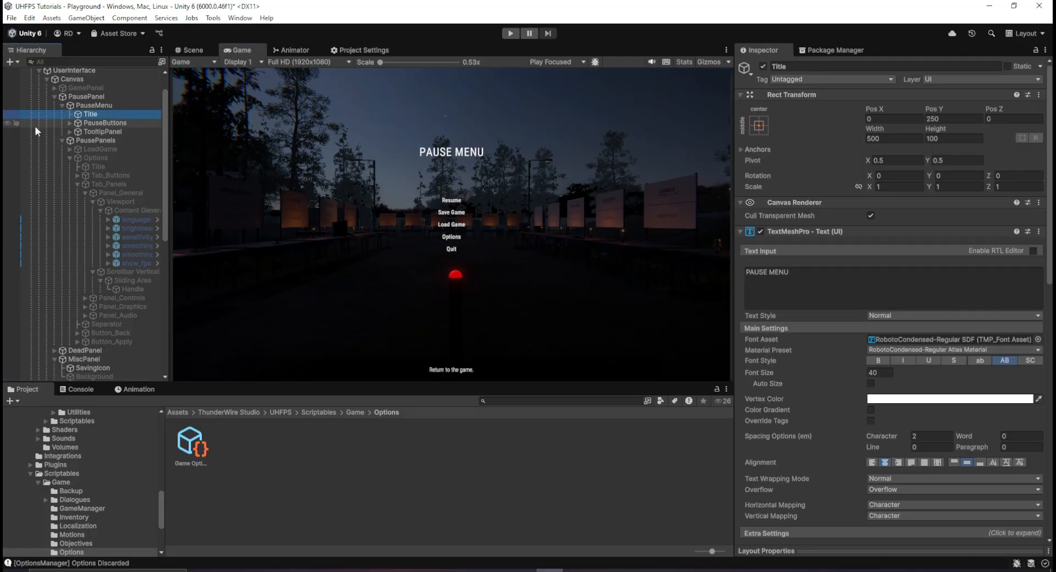
left_click(187, 50)
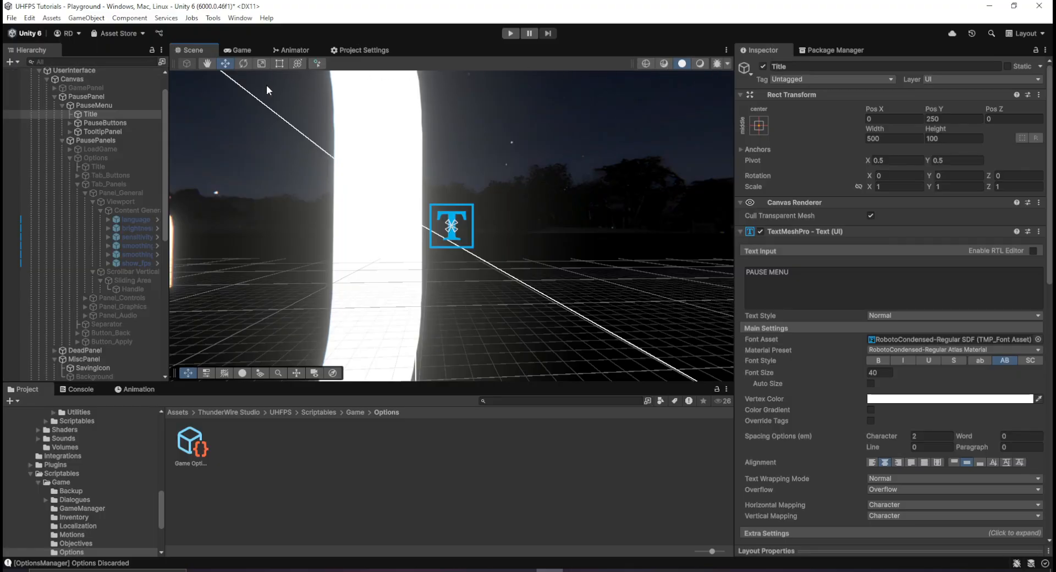
left_click(539, 286)
key("2")
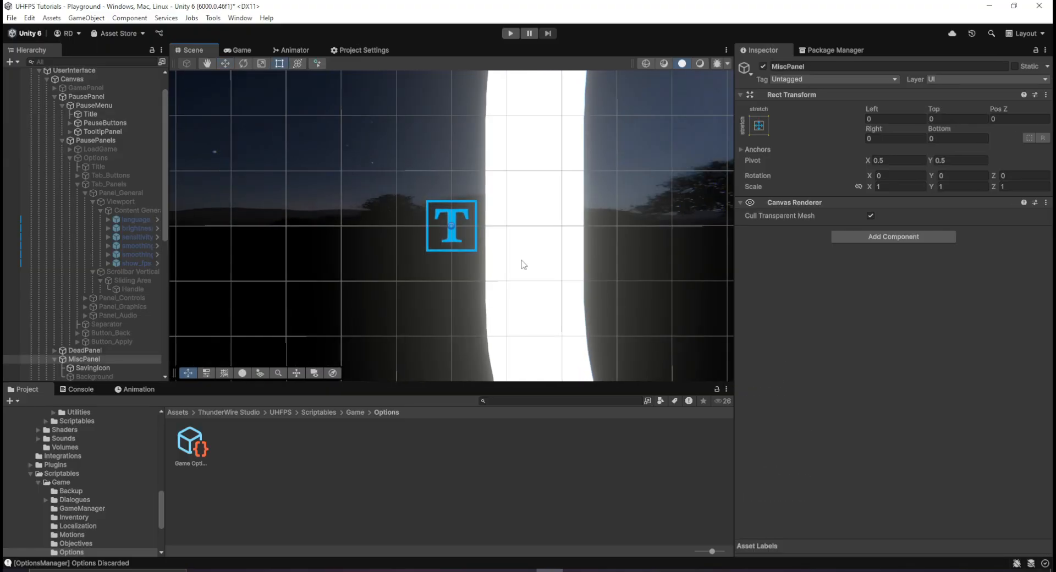
scroll(522, 265, "down", 10)
scroll(478, 173, "down", 12)
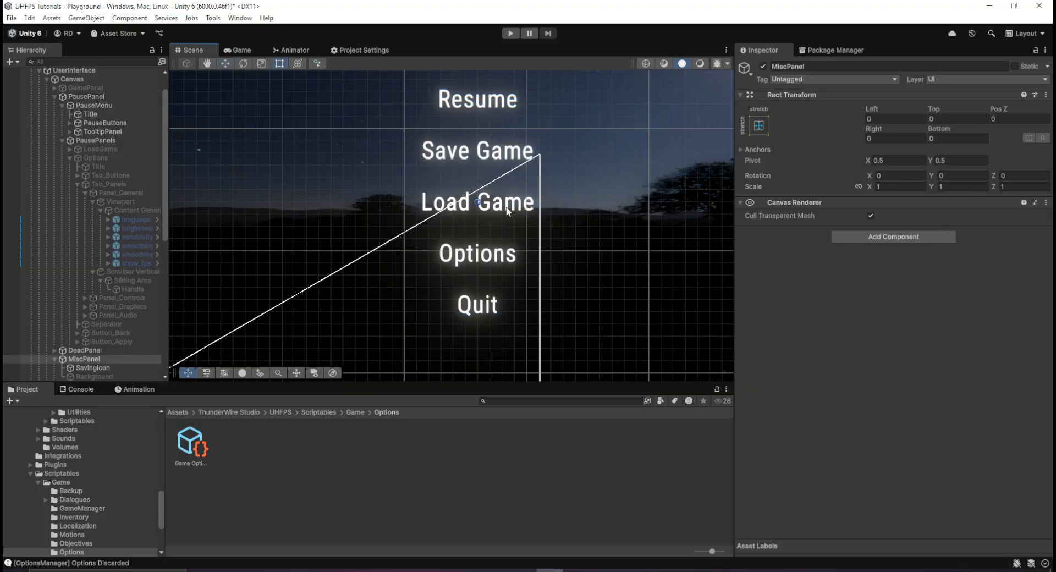
scroll(523, 137, "down", 3)
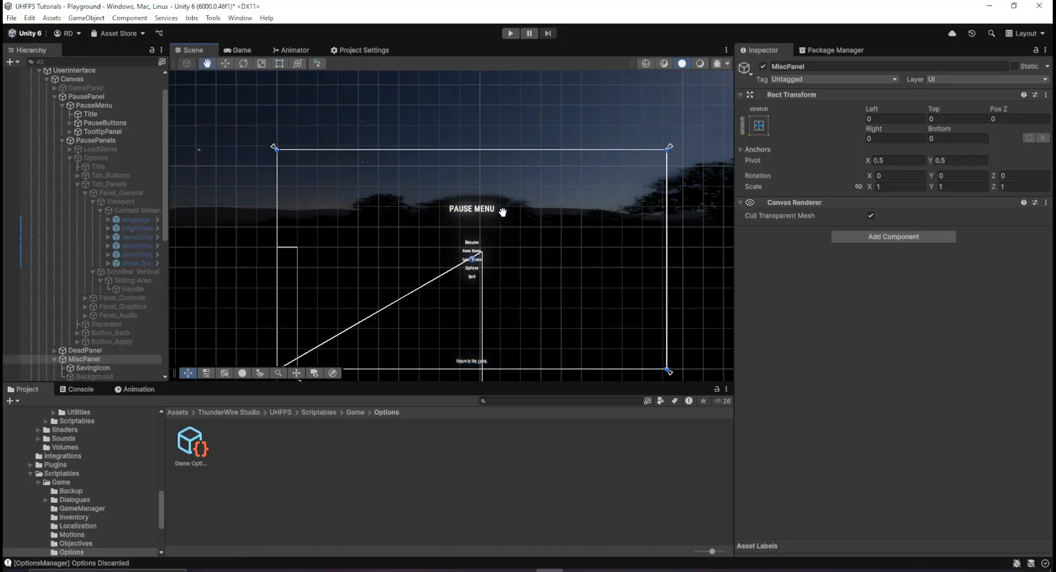
Step: Change the text of the pause menu's Title object to "Change Title"
left_click(201, 121)
scroll(445, 162, "up", 6)
middle_click_drag(444, 162, 378, 167)
left_click(425, 152)
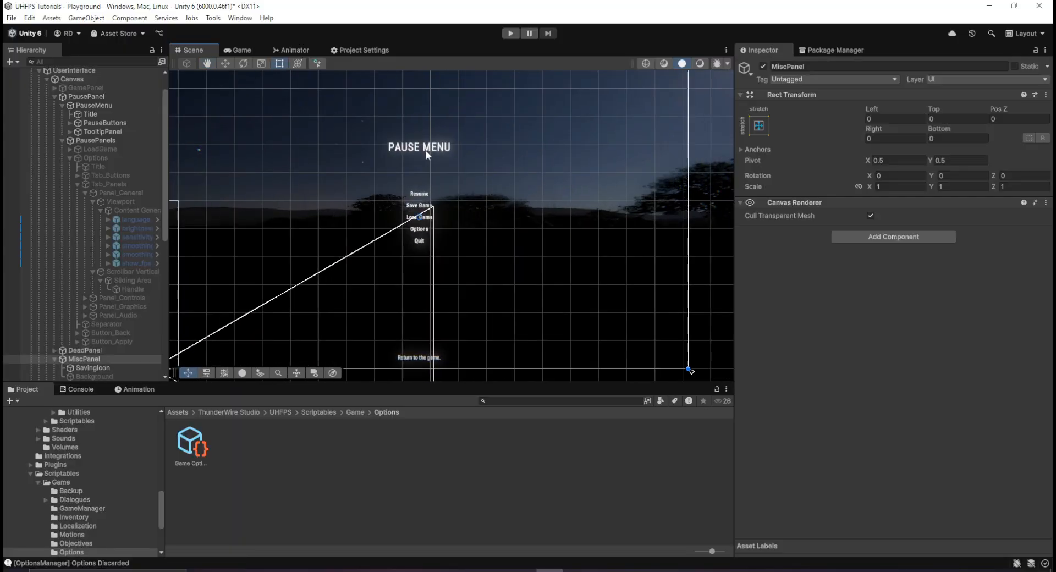
left_click(425, 152)
left_click(425, 152)
left_click(425, 152)
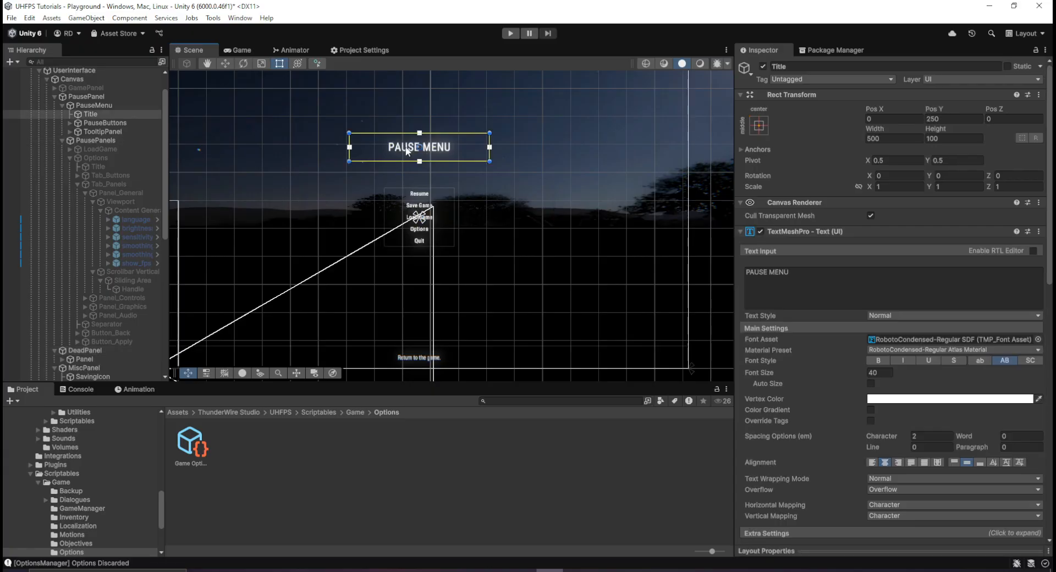
left_click(939, 291)
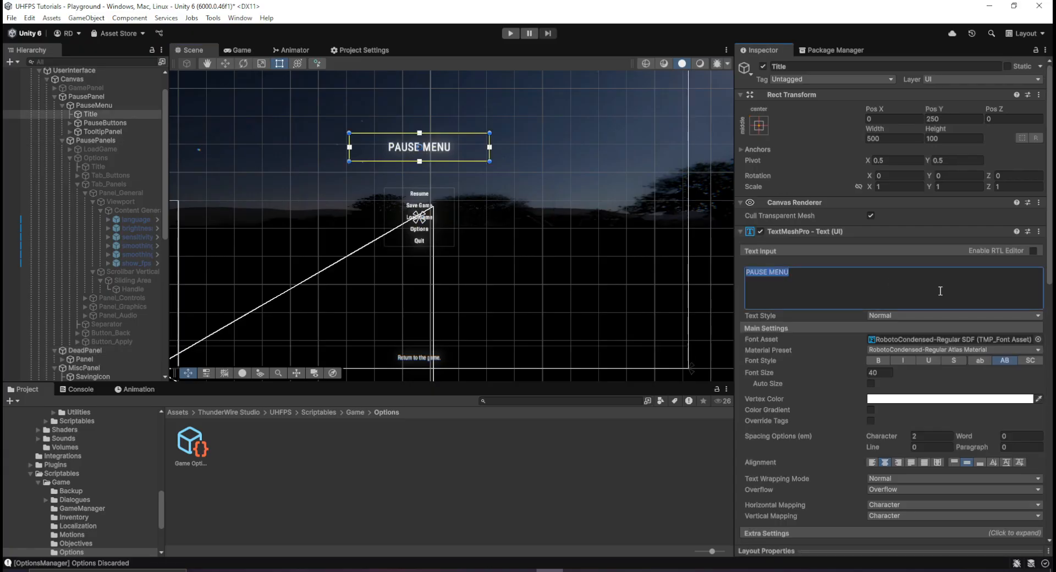
type("Change Title")
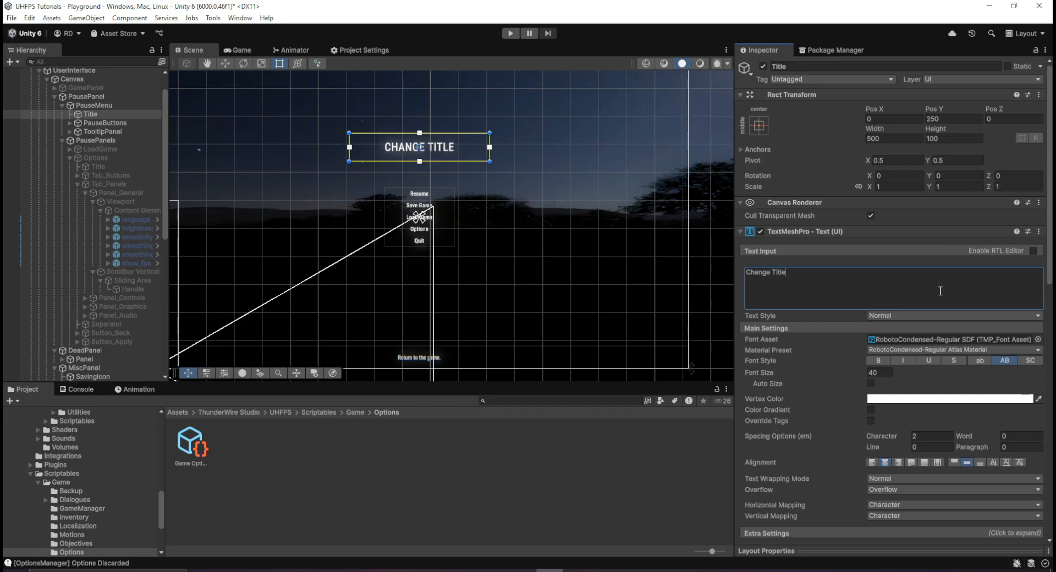
Step: Examine the G Loc Text component on Title and ping its localization table in the project assets
scroll(940, 292, "down", 4)
scroll(877, 415, "down", 3)
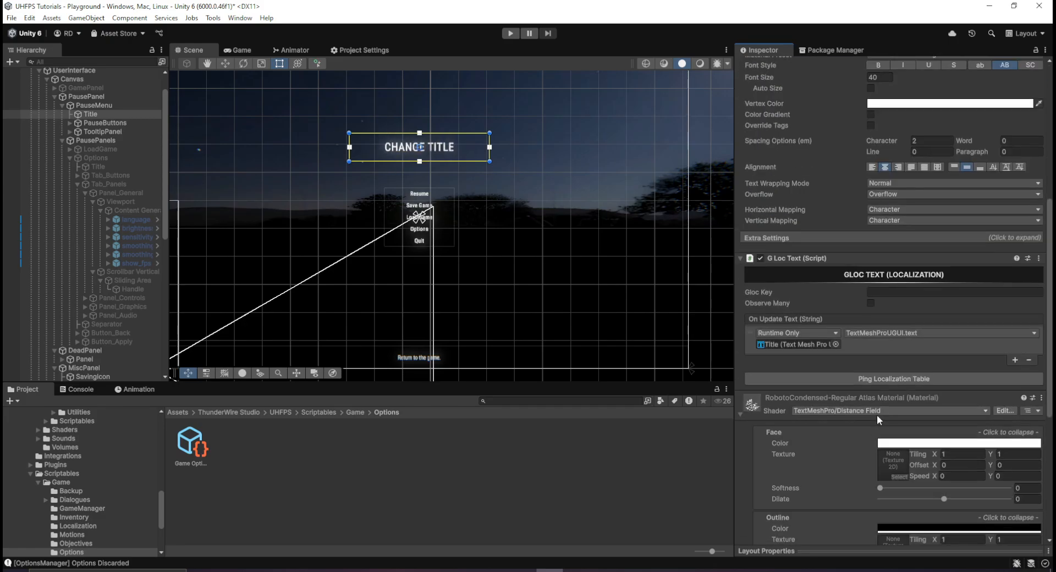
left_click(853, 378)
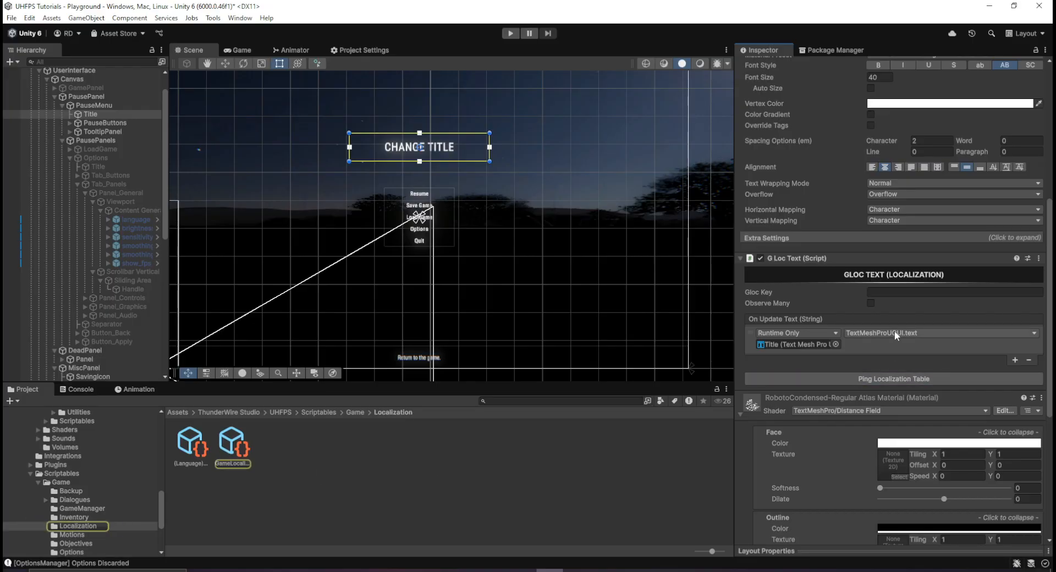
scroll(898, 309, "up", 2)
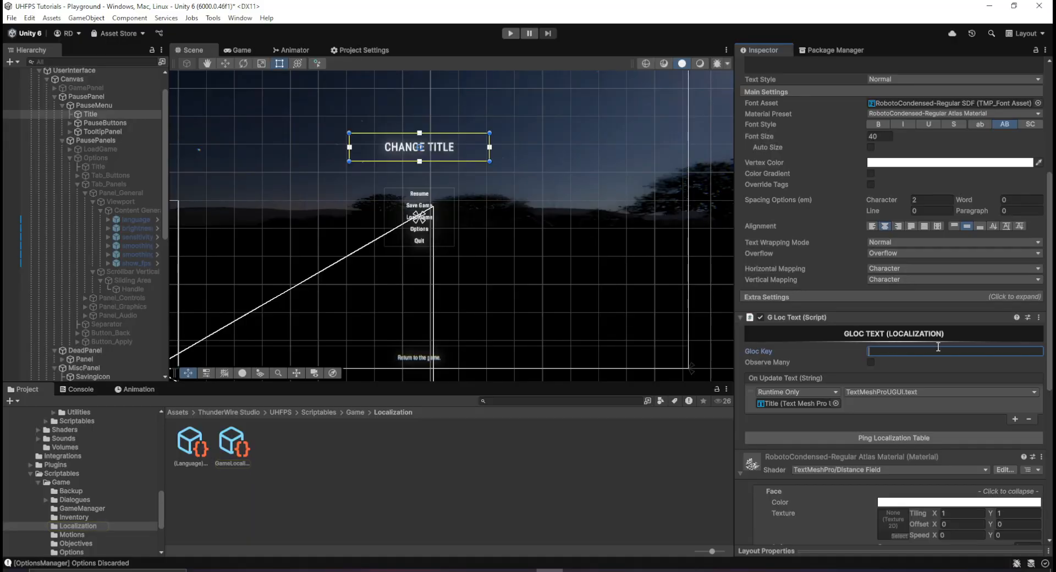
Step: Inspect the English language asset and open the Localization Editor from the GameLocalizationTable asset
left_click(244, 450)
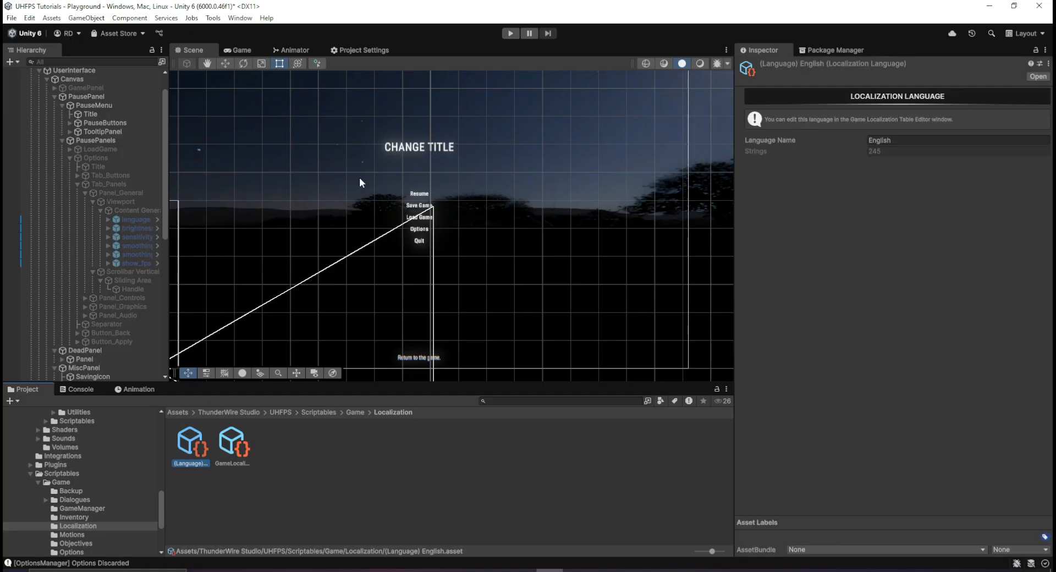
left_click(848, 119)
left_click(212, 18)
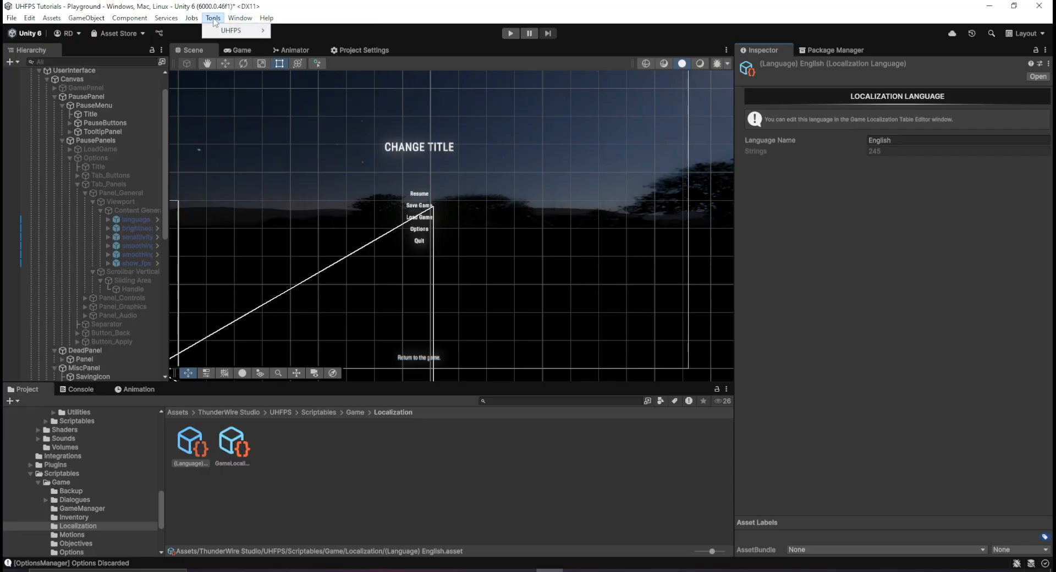
mouse_move(234, 31)
mouse_move(308, 72)
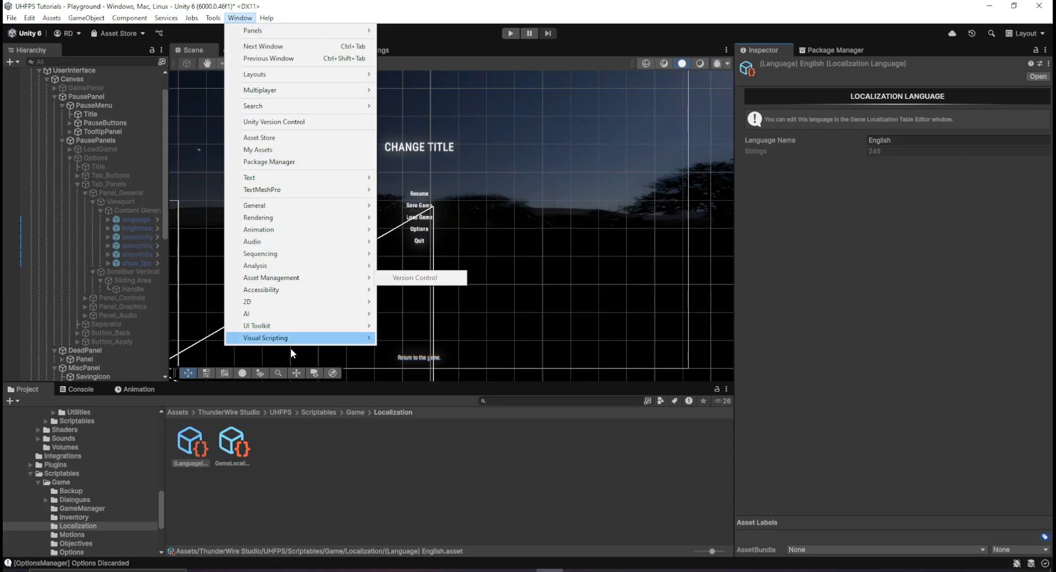
left_click(242, 452)
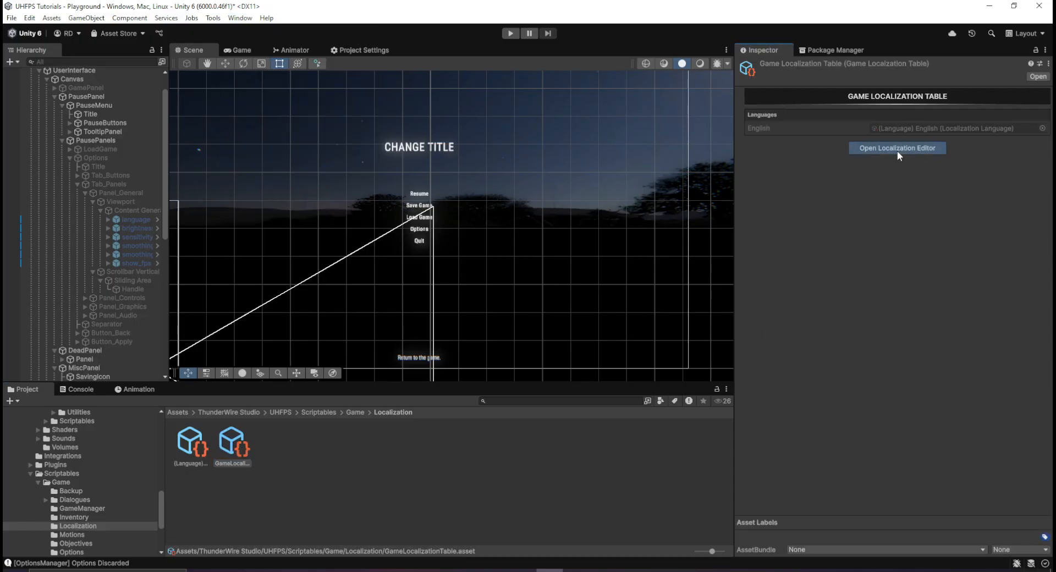
left_click(898, 150)
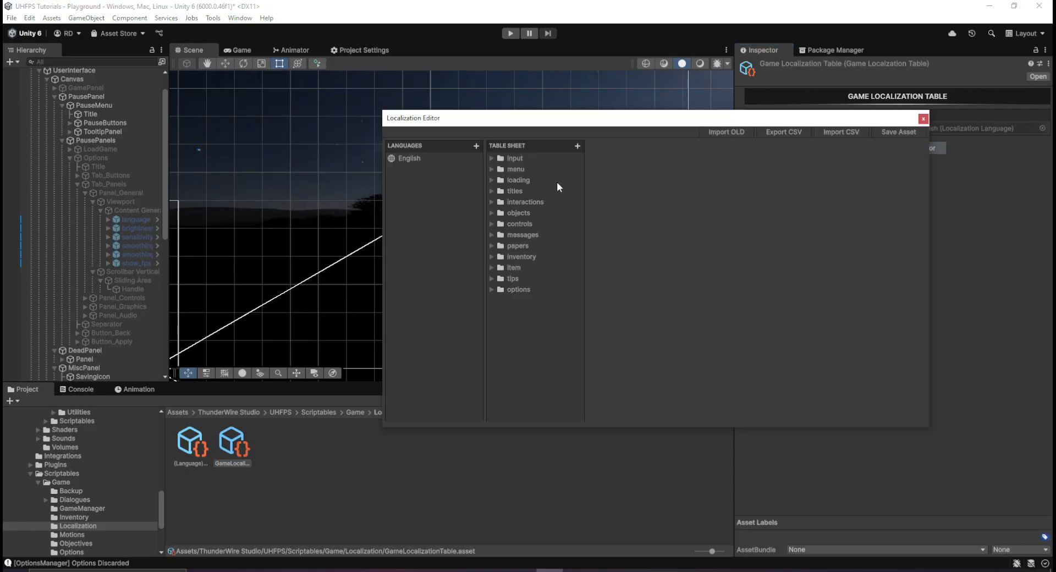
Step: Examine the title, button and tooltip keys in the menu section of the localization table sheet
left_click(498, 168)
left_click(491, 168)
left_click(530, 203)
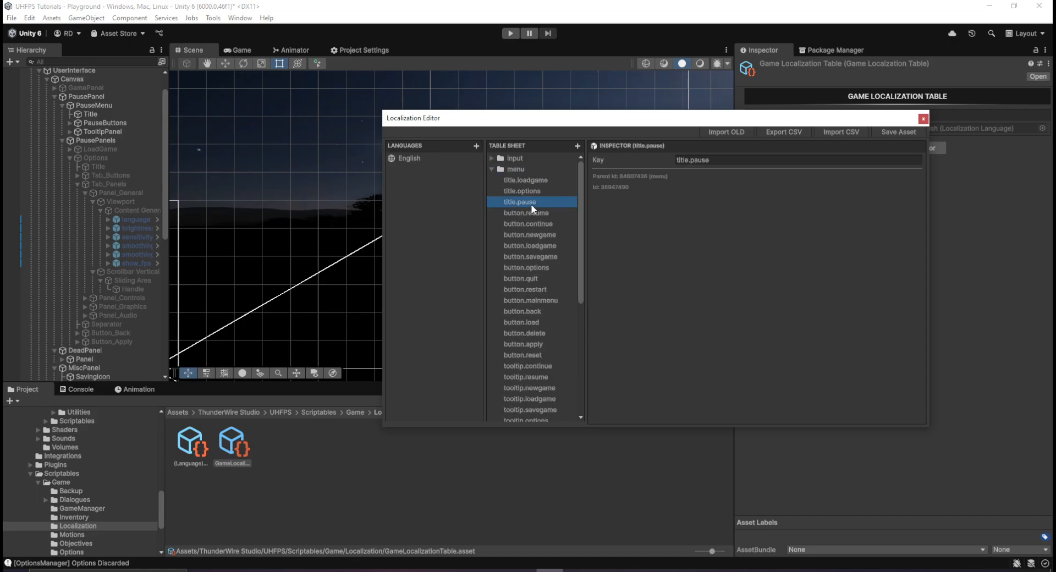
left_click(533, 215)
left_click(543, 235)
left_click(536, 257)
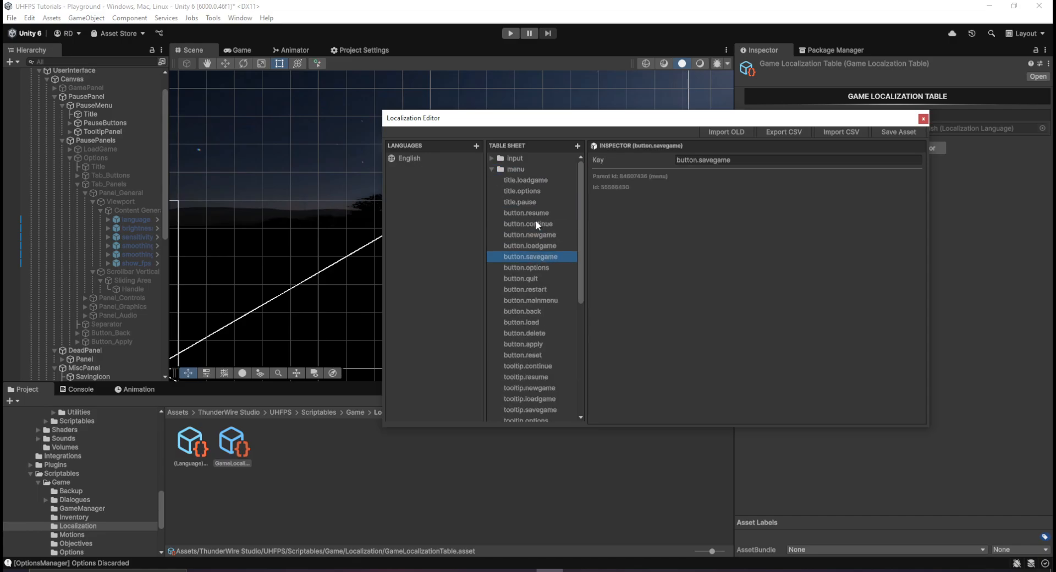
left_click(530, 235)
scroll(569, 272, "down", 2)
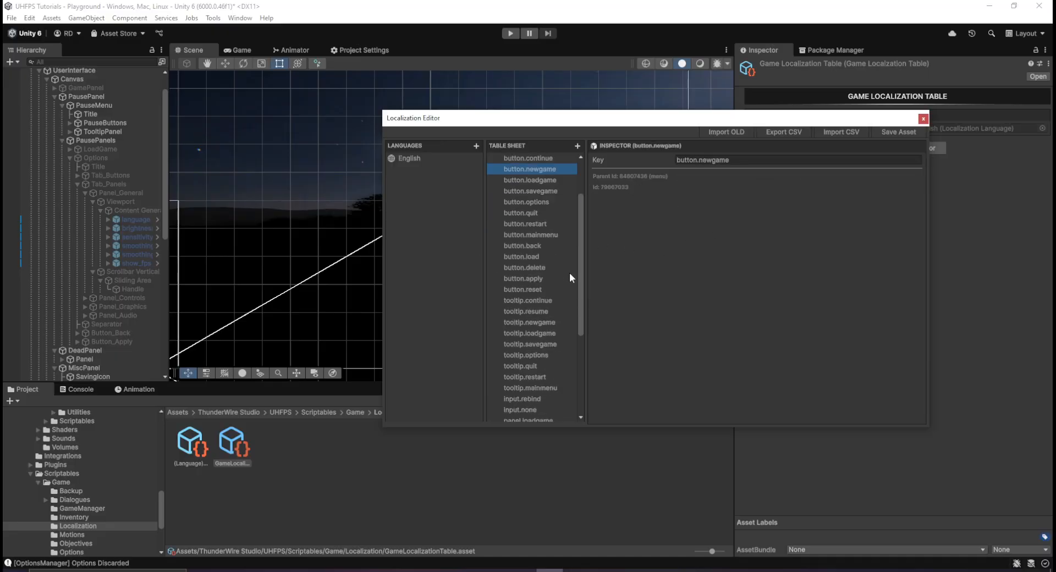
scroll(569, 272, "down", 3)
scroll(520, 248, "up", 5)
Step: Check the available action for the button.newgame key and view the text.died key at the end of the menu section
left_click(511, 168)
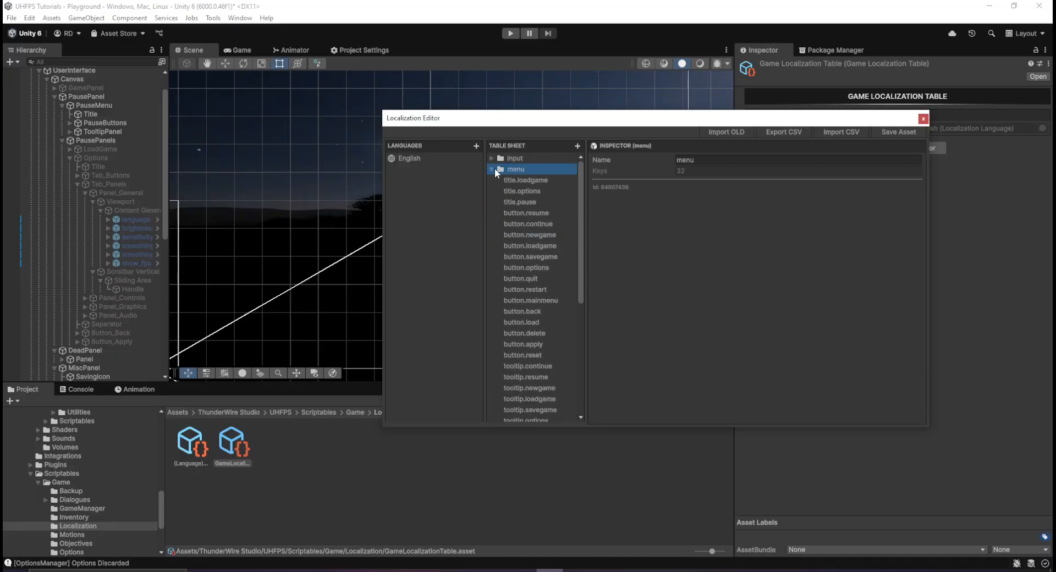
left_click(523, 190)
left_click(543, 238)
right_click(539, 239)
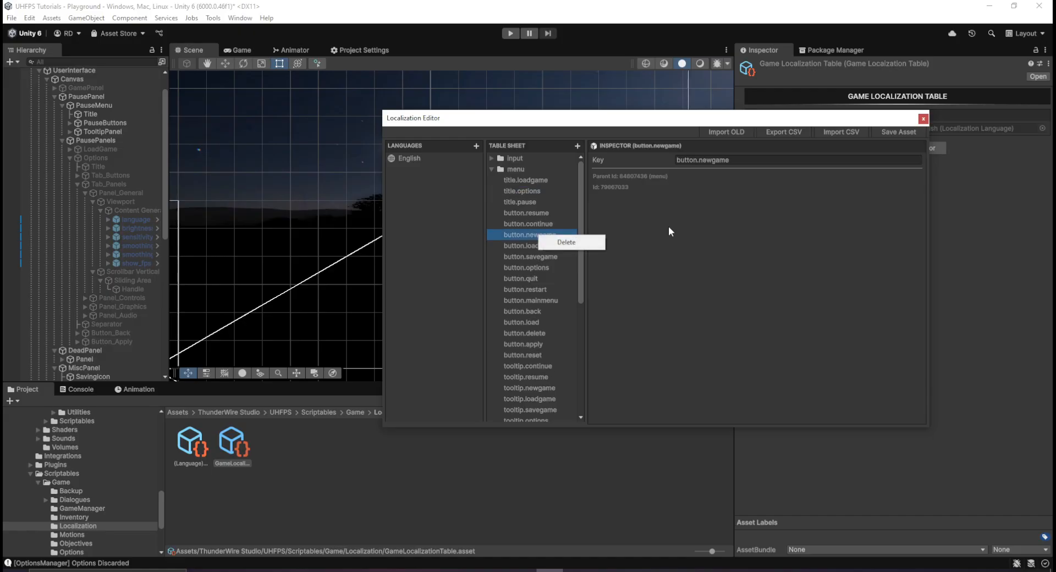
left_click(686, 236)
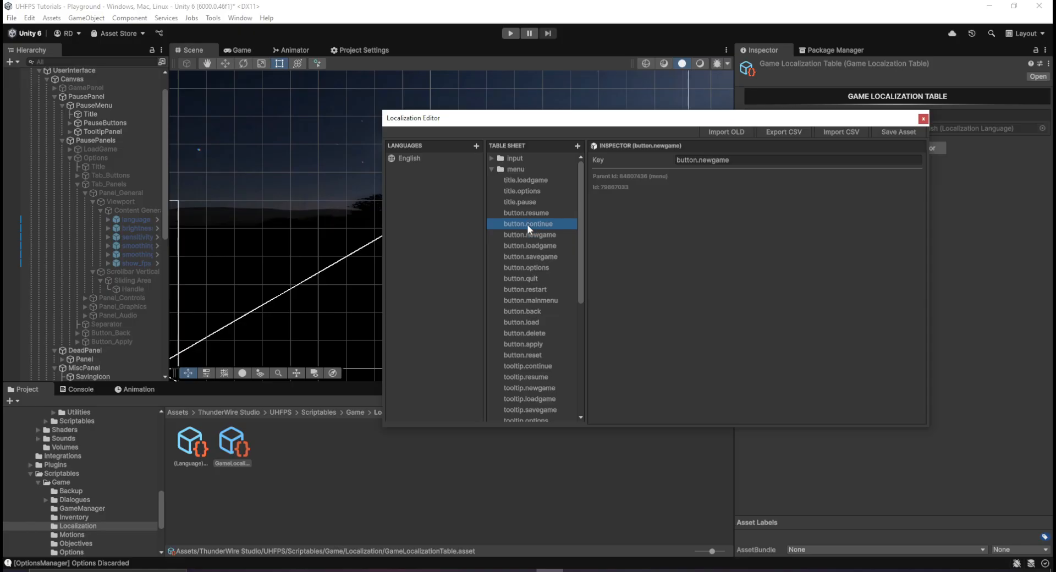
scroll(529, 236, "down", 6)
left_click(520, 309)
left_click(518, 296)
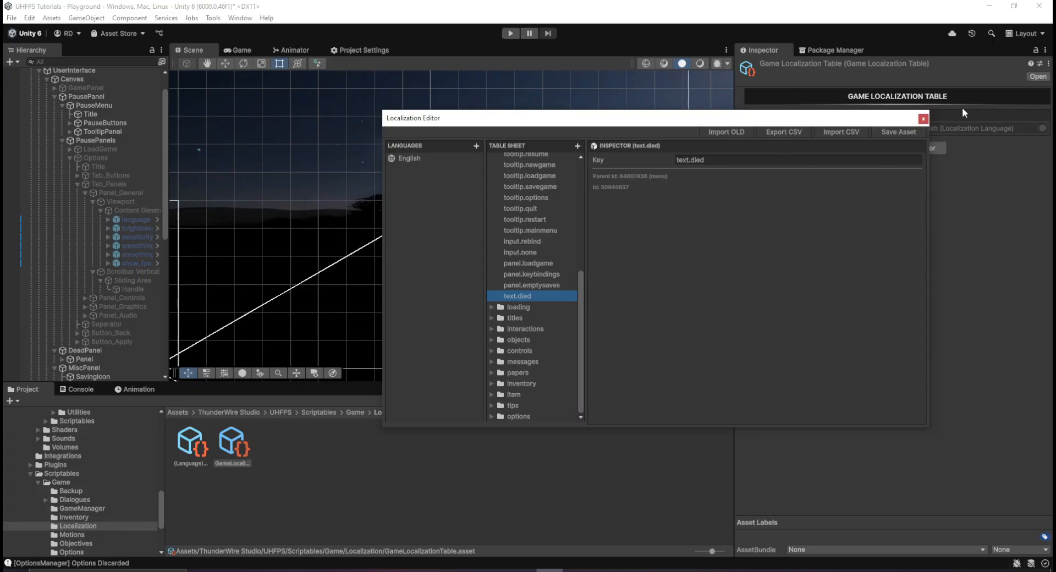
Step: Close the Localization Editor and return to the pause menu in the Scene view
left_click(276, 479)
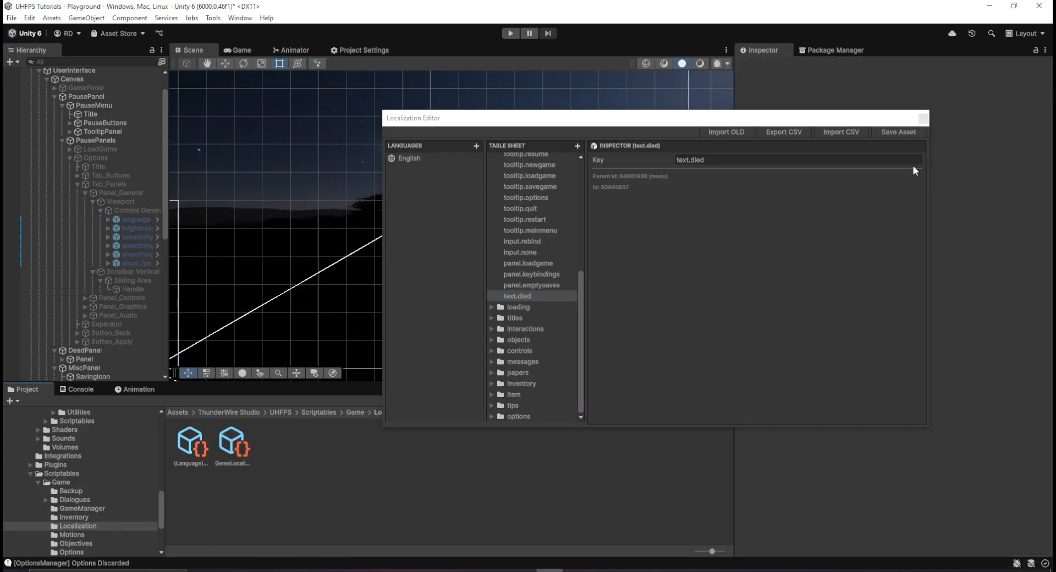
left_click(925, 119)
left_click(430, 220)
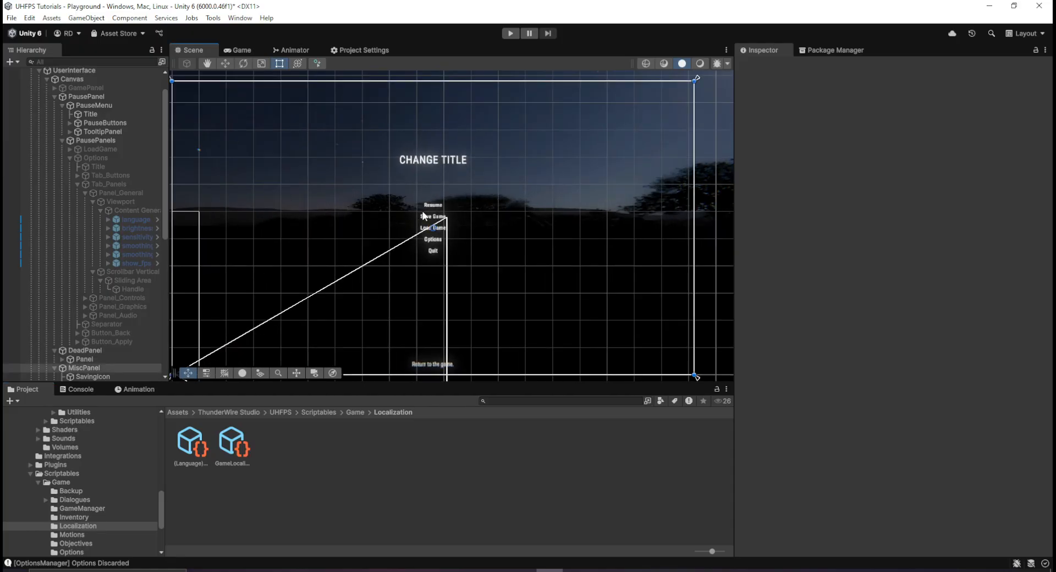
Step: Delete the SaveGame and LoadGame buttons from PauseButtons in the pause menu
scroll(121, 338, "up", 1)
scroll(110, 318, "down", 9)
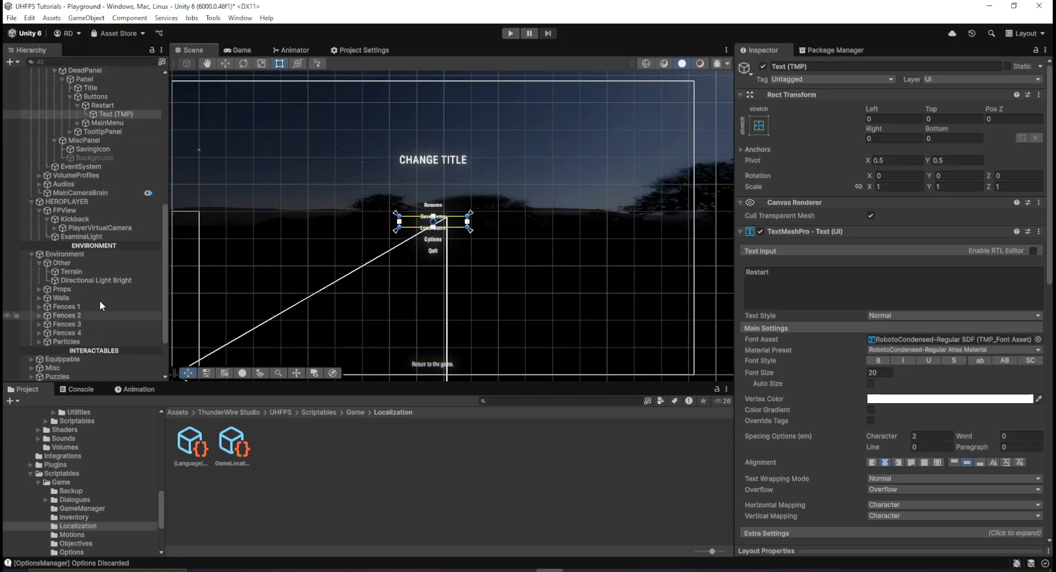
scroll(83, 220, "up", 8)
scroll(95, 193, "up", 2)
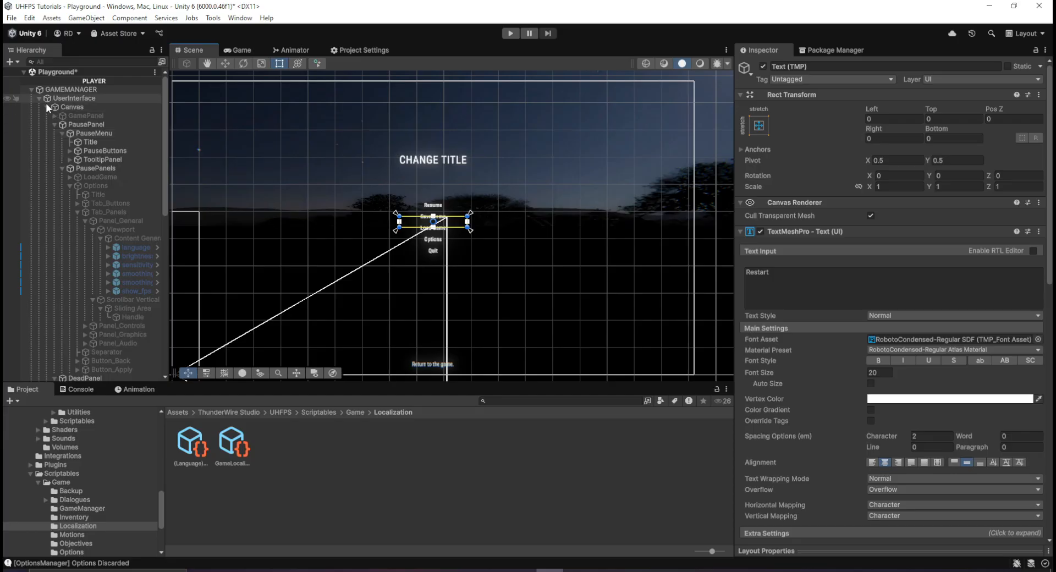
left_click(62, 168)
left_click(69, 169)
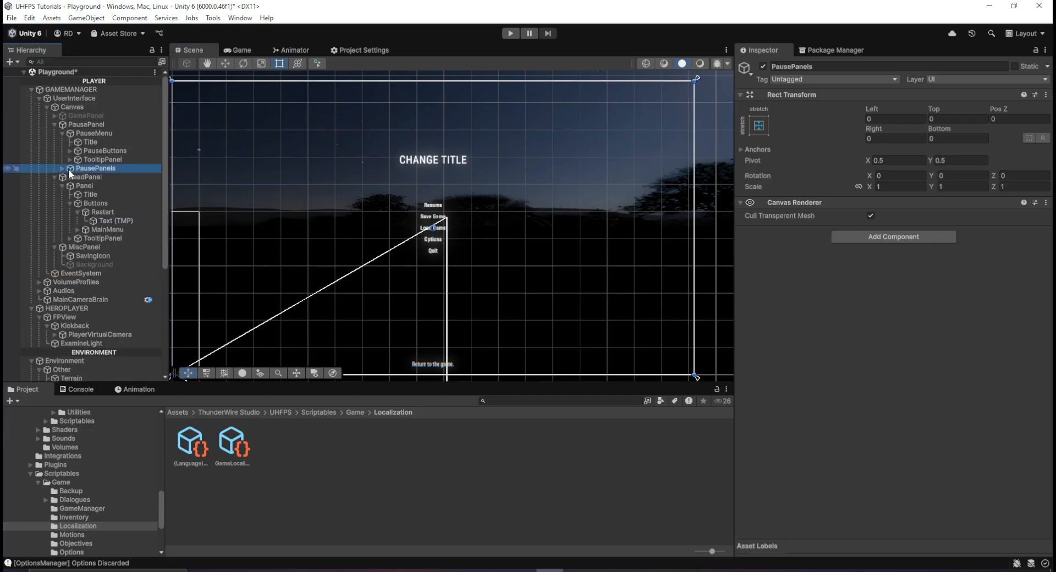
left_click(75, 149)
left_click(71, 150)
left_click(104, 168)
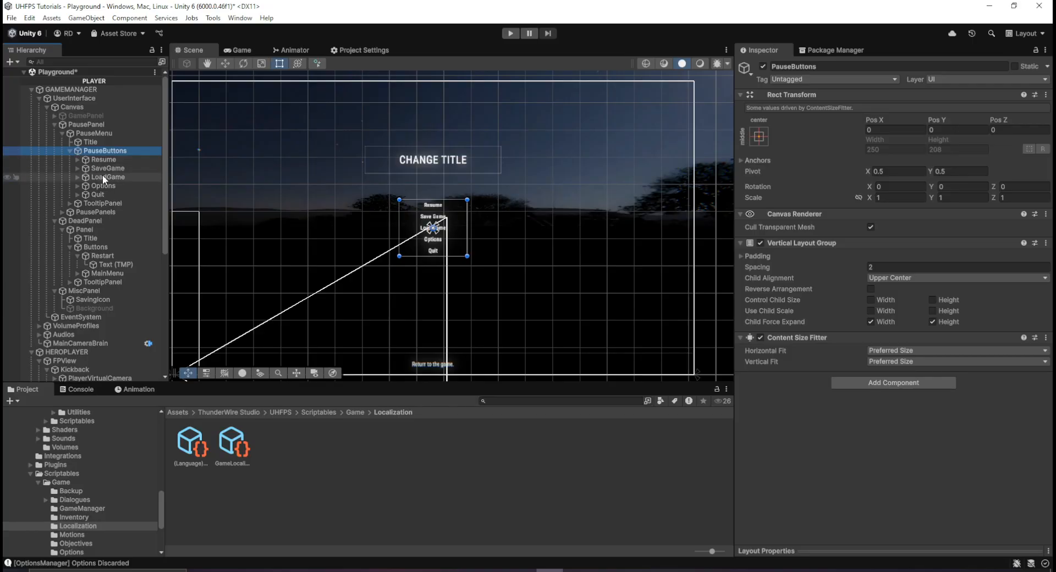
left_click(110, 185, "ctrl")
left_click(112, 179, "ctrl")
left_click(110, 184, "ctrl")
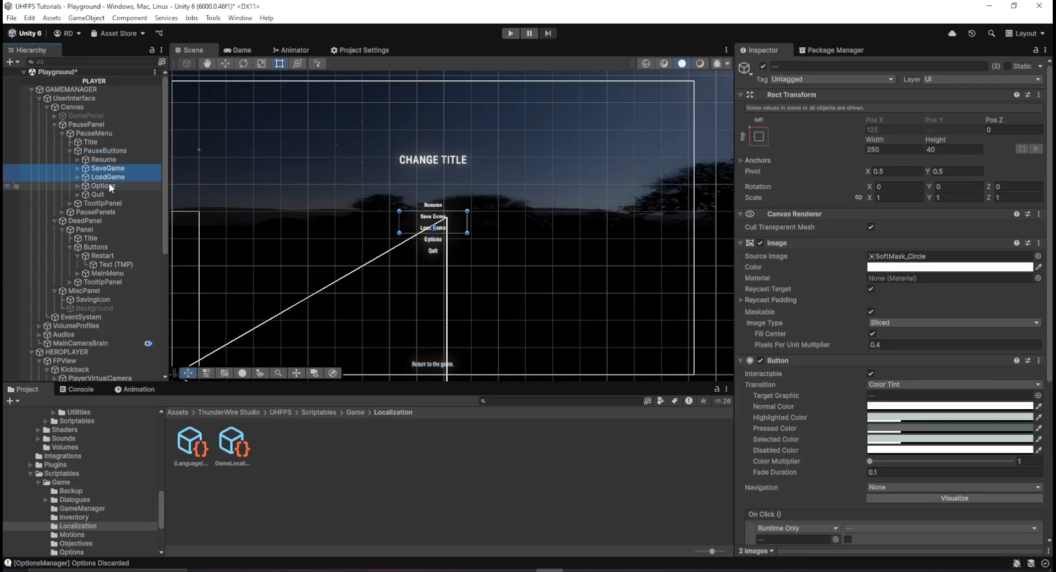
key("Delete")
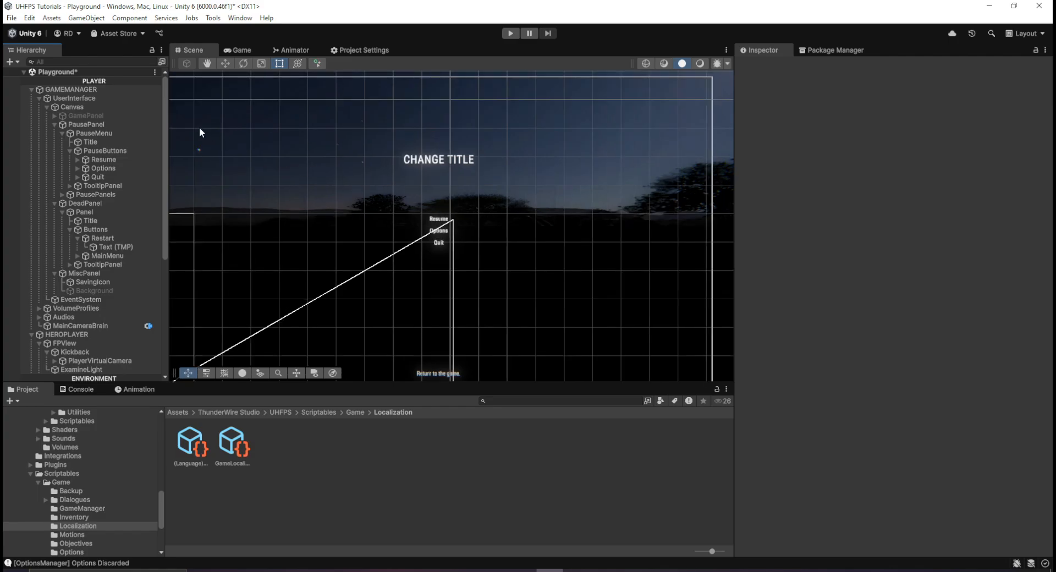
Step: Remove the Save Game Manager script component from the GAMEMANAGER object
left_click(77, 99)
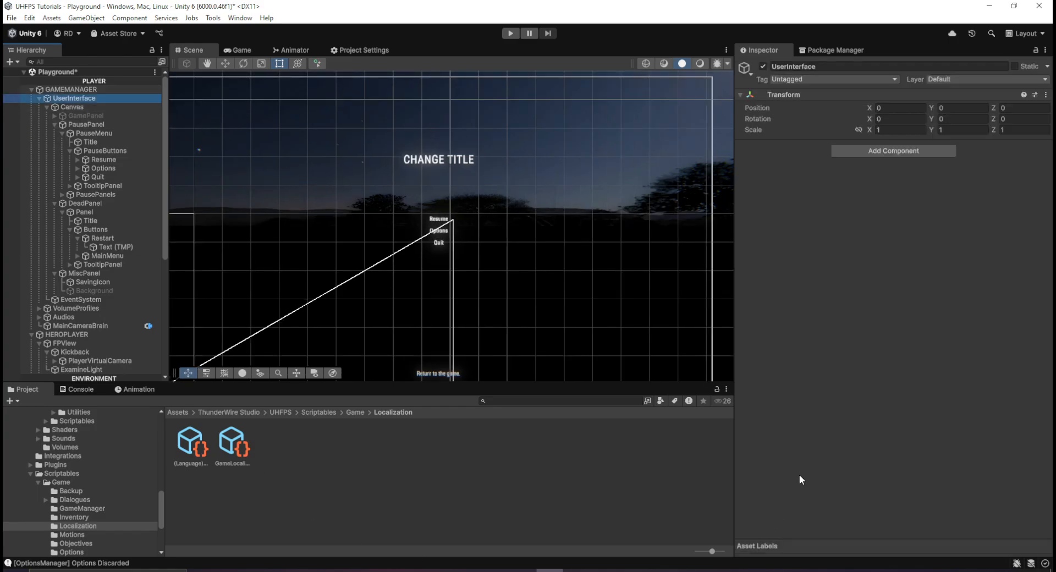
left_click(68, 90)
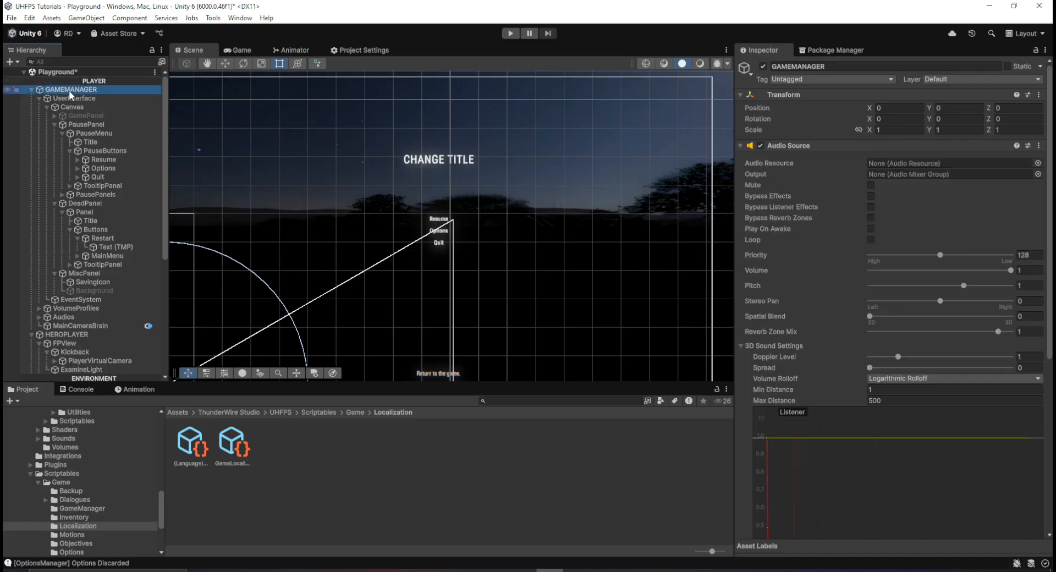
scroll(811, 262, "down", 10)
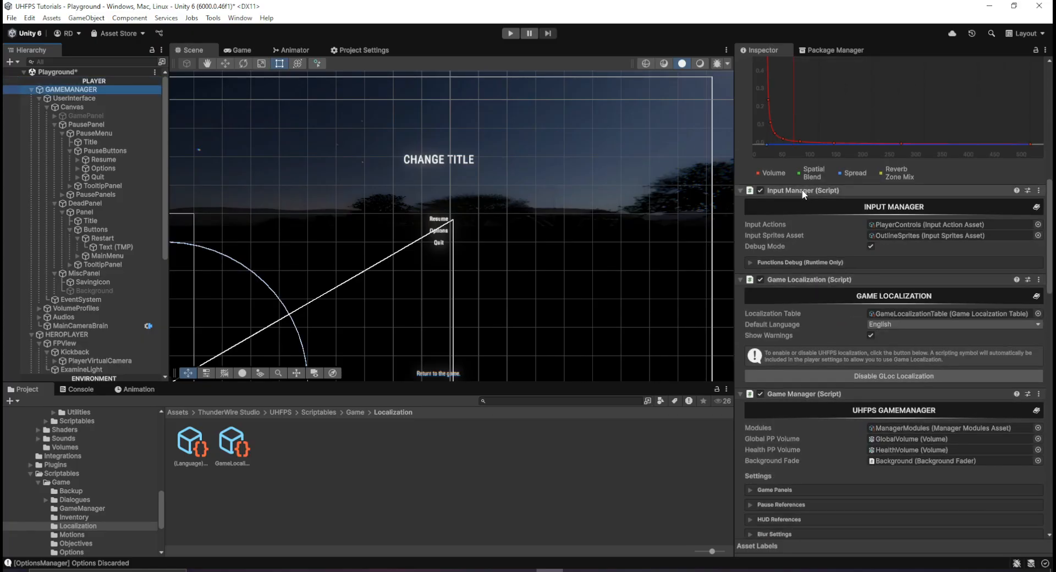
scroll(828, 230, "down", 15)
scroll(839, 272, "down", 10)
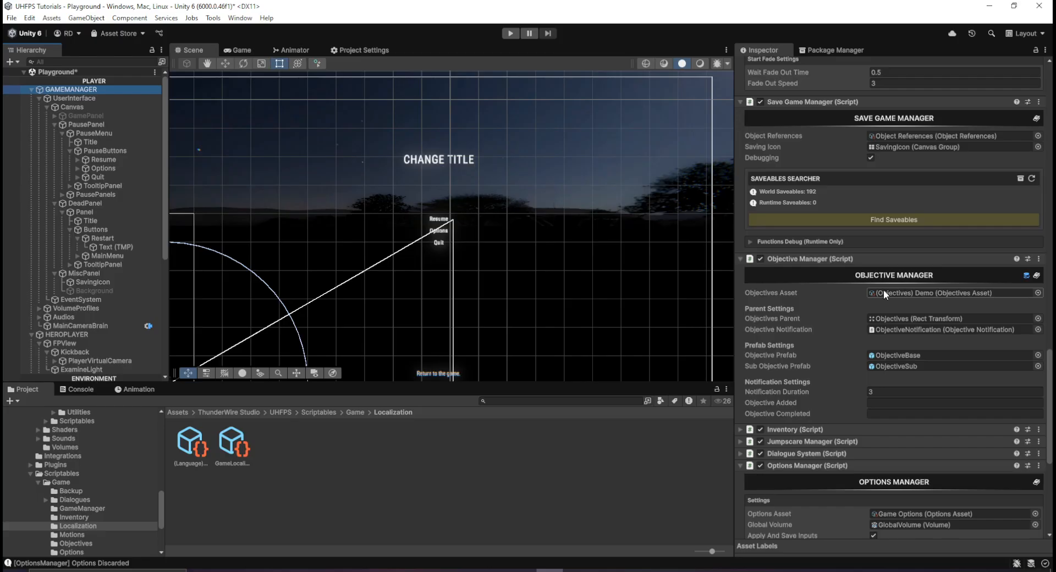
scroll(872, 361, "down", 2)
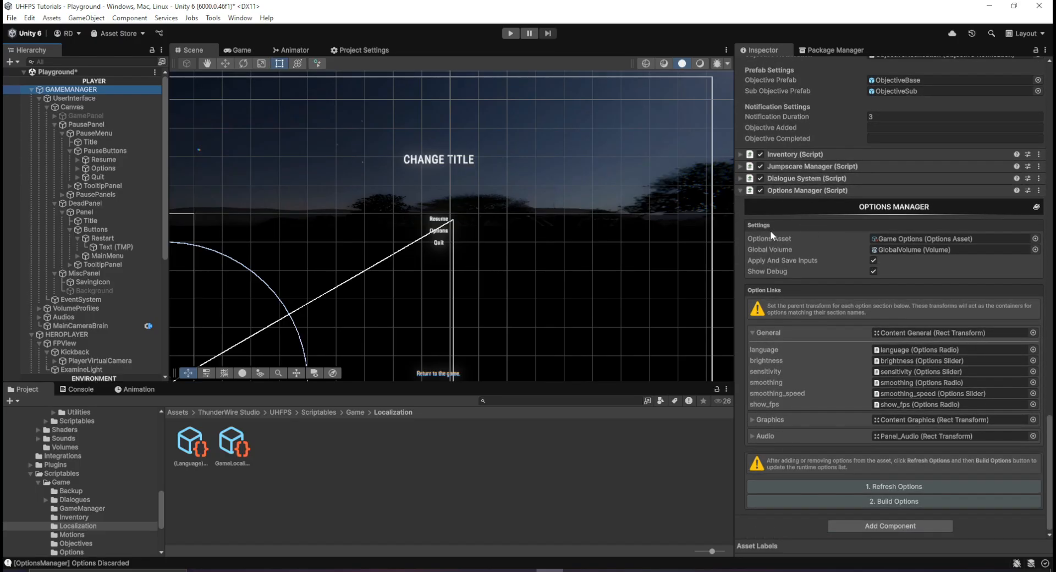
left_click(800, 188)
scroll(815, 187, "up", 2)
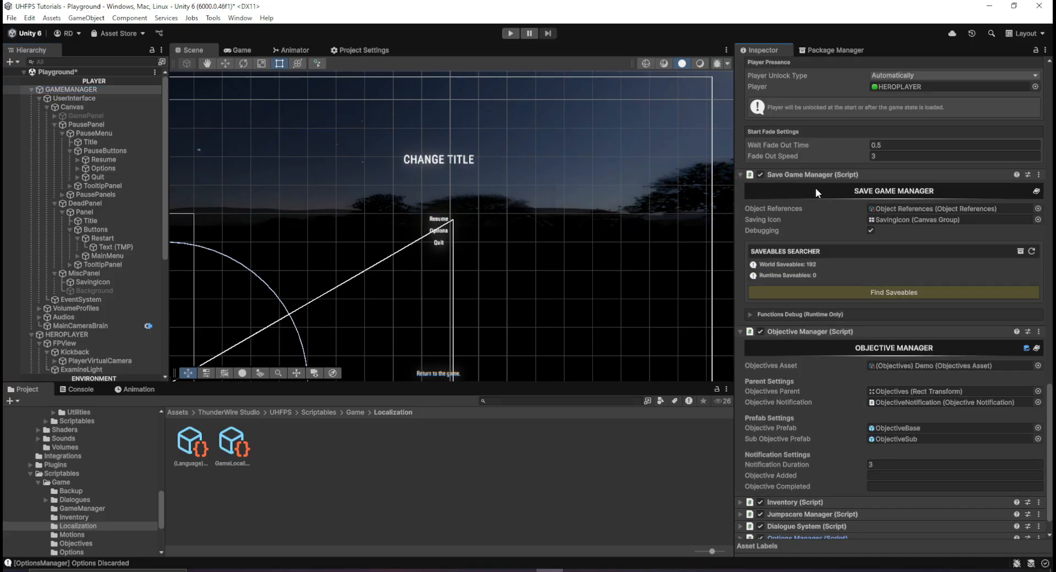
right_click(824, 176)
left_click(874, 223)
Step: Check the save and load button references under the Game Manager script's Pause References and locate its script file in the project
scroll(869, 220, "up", 10)
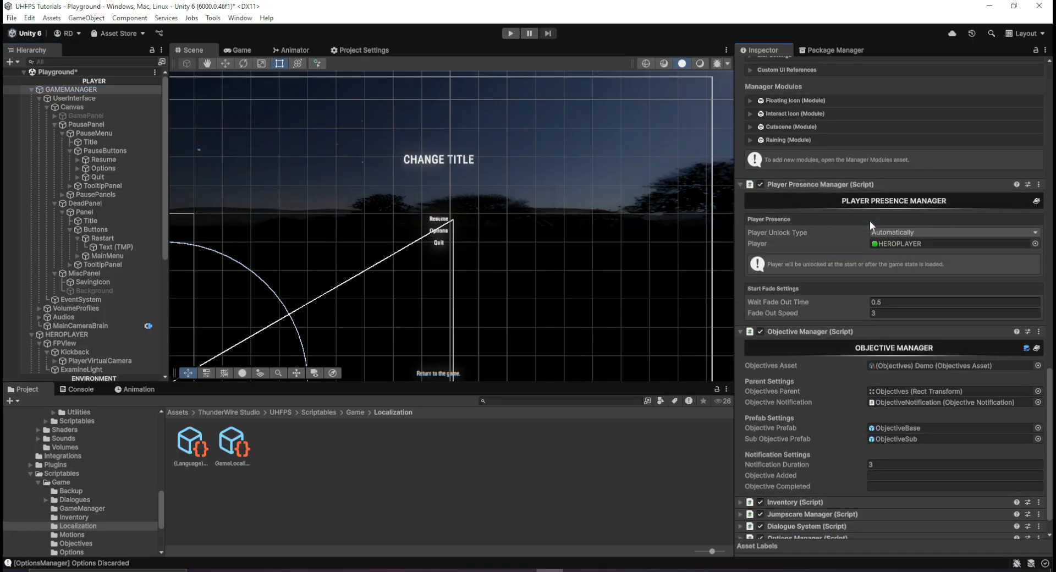
scroll(835, 266, "up", 8)
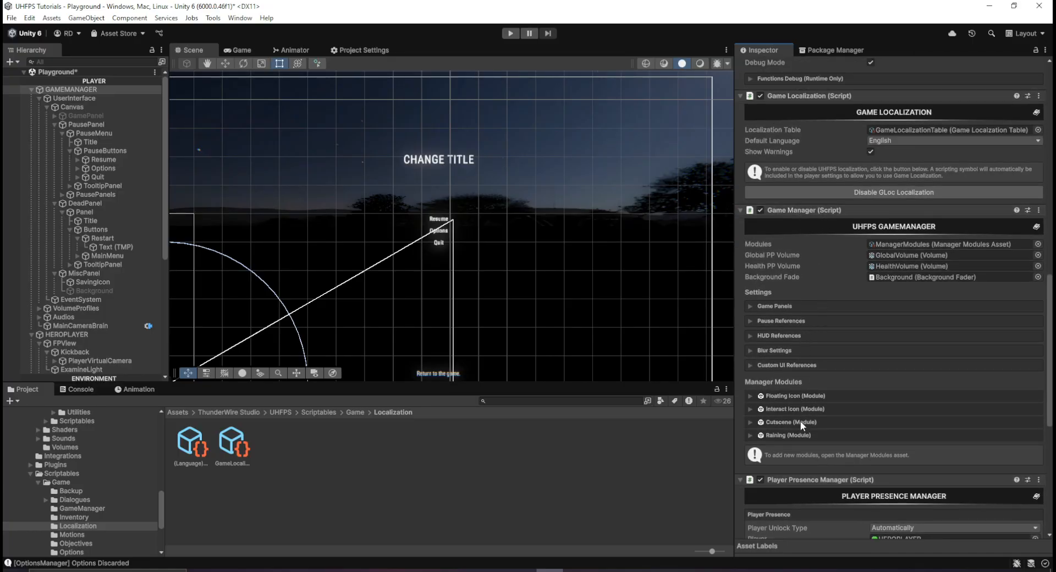
left_click(785, 321)
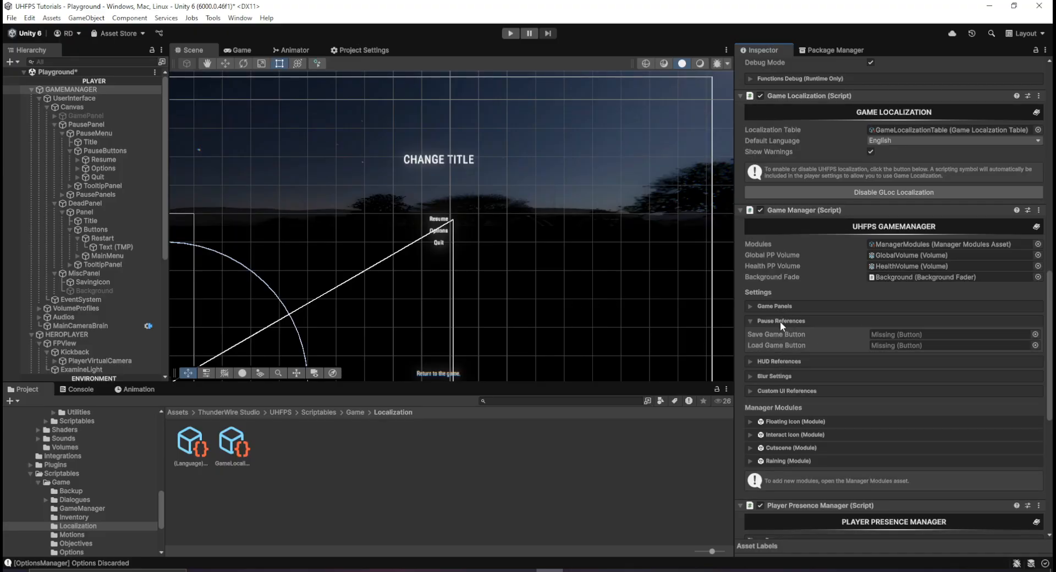
left_click(781, 321)
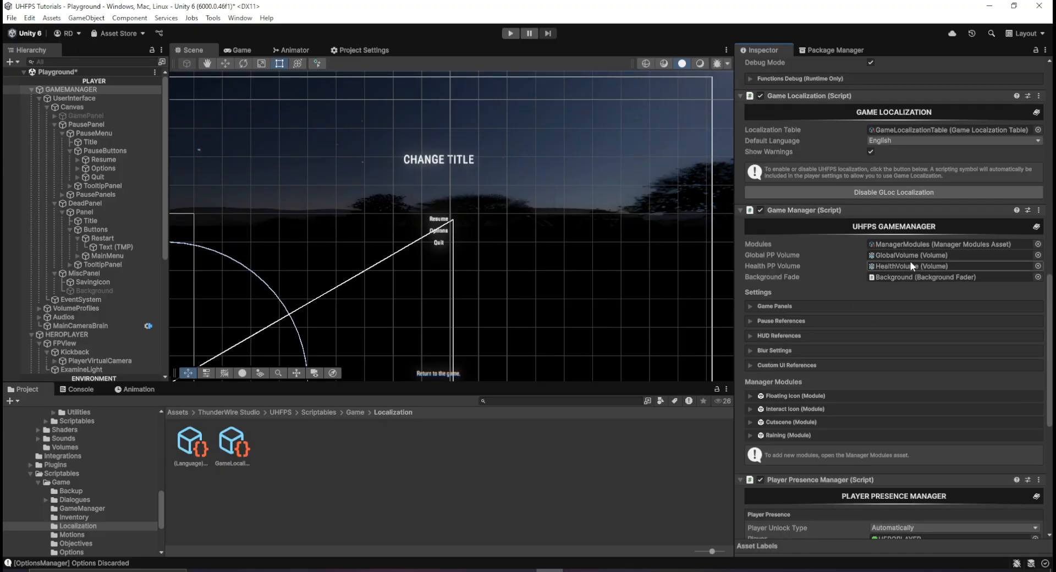
left_click(856, 227)
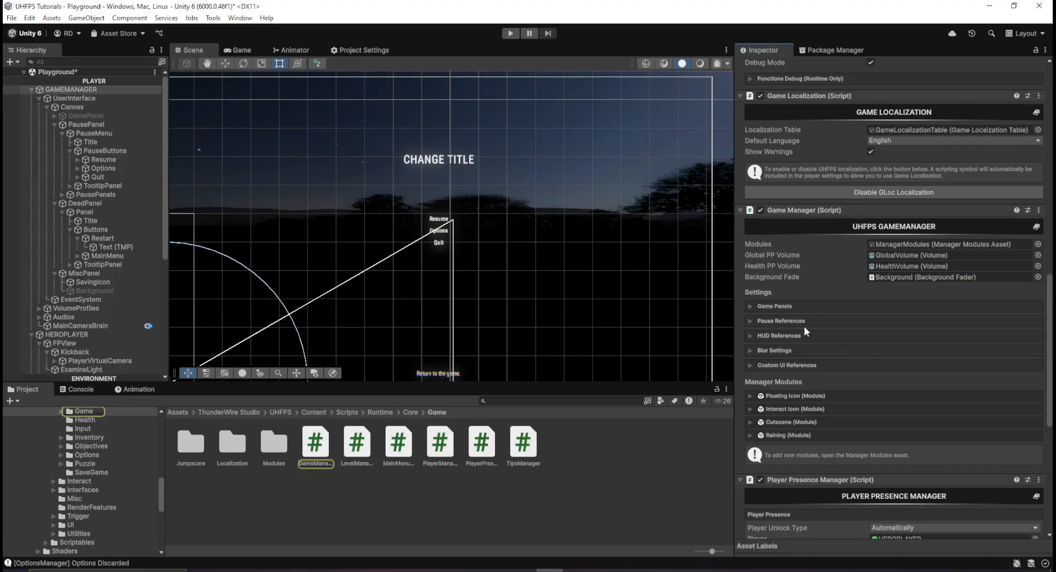
Step: Run the game, open Options from the pause menu and go back to check that the remaining buttons work
left_click(237, 51)
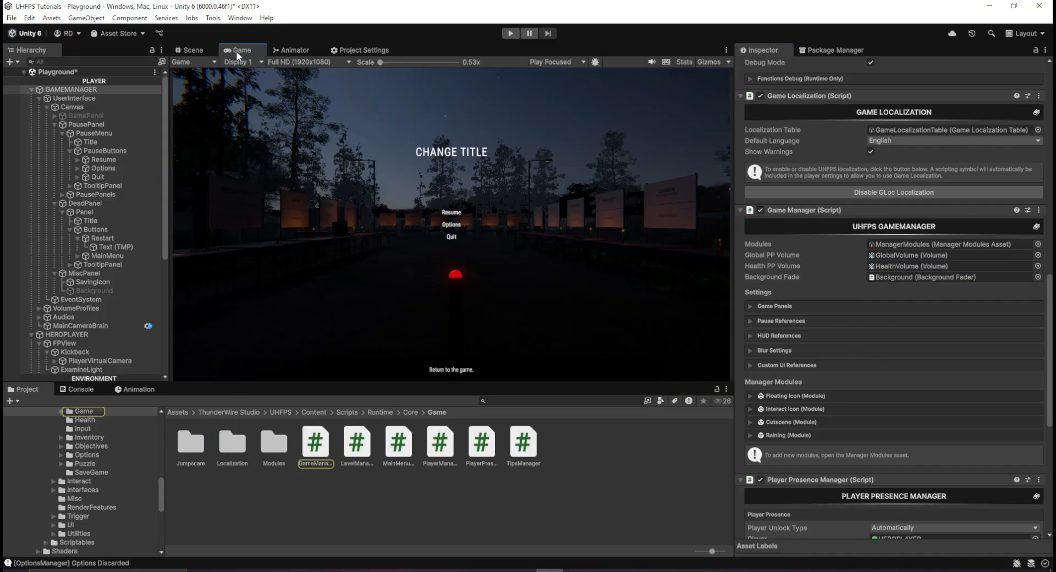
left_click(509, 35)
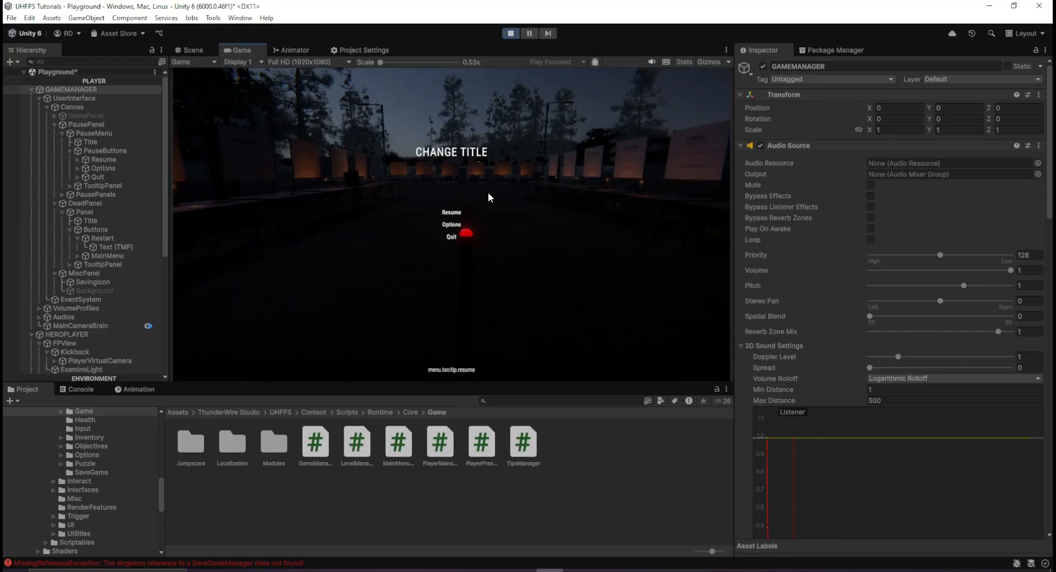
left_click(460, 224)
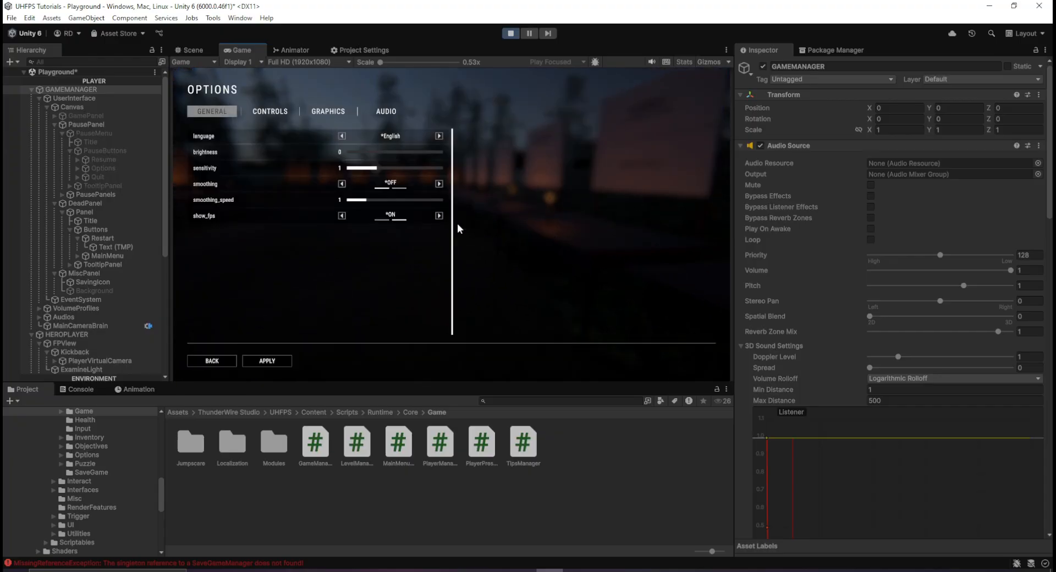
left_click(222, 358)
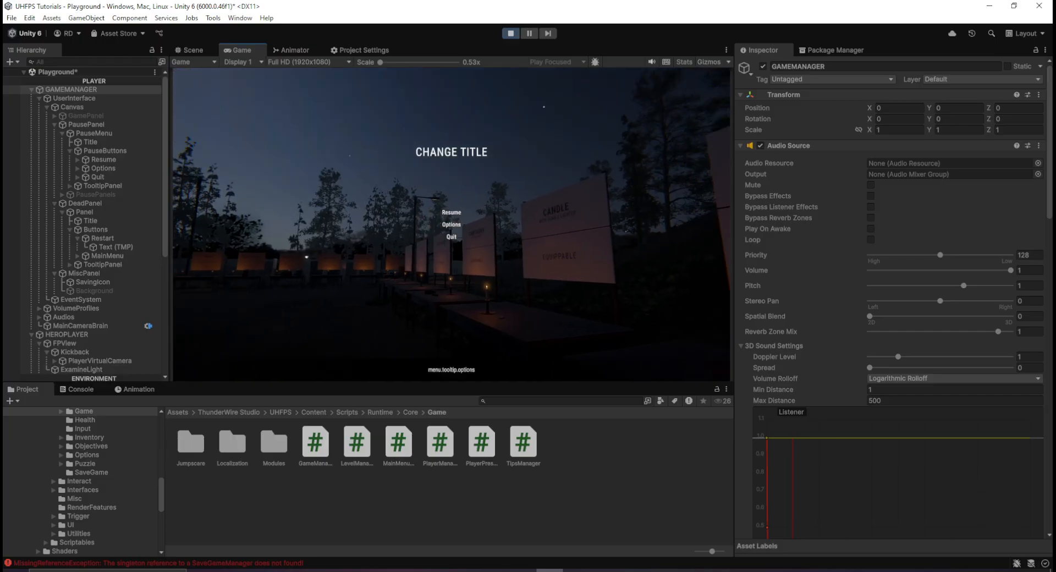
Step: Enable the Canvas Group component on PausePanel while the game is running
left_click(100, 124)
left_click(97, 105)
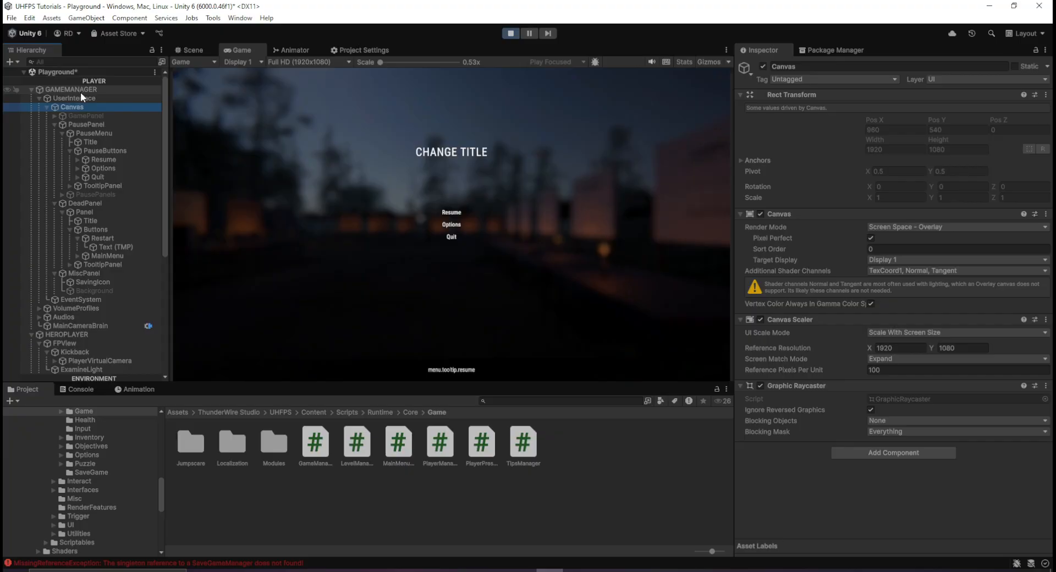
left_click(81, 98)
left_click(81, 106)
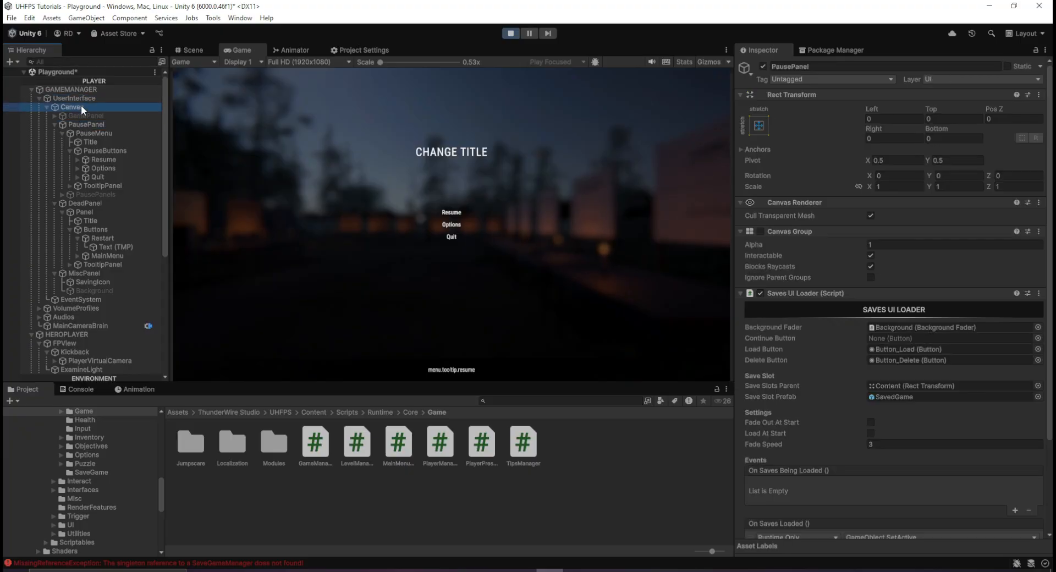
left_click(88, 126)
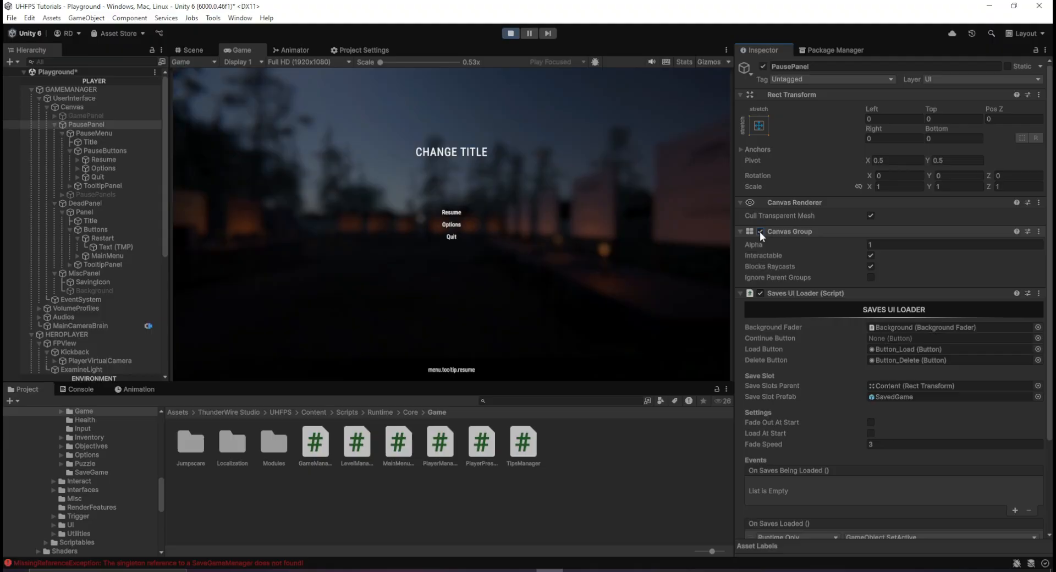
left_click(760, 232)
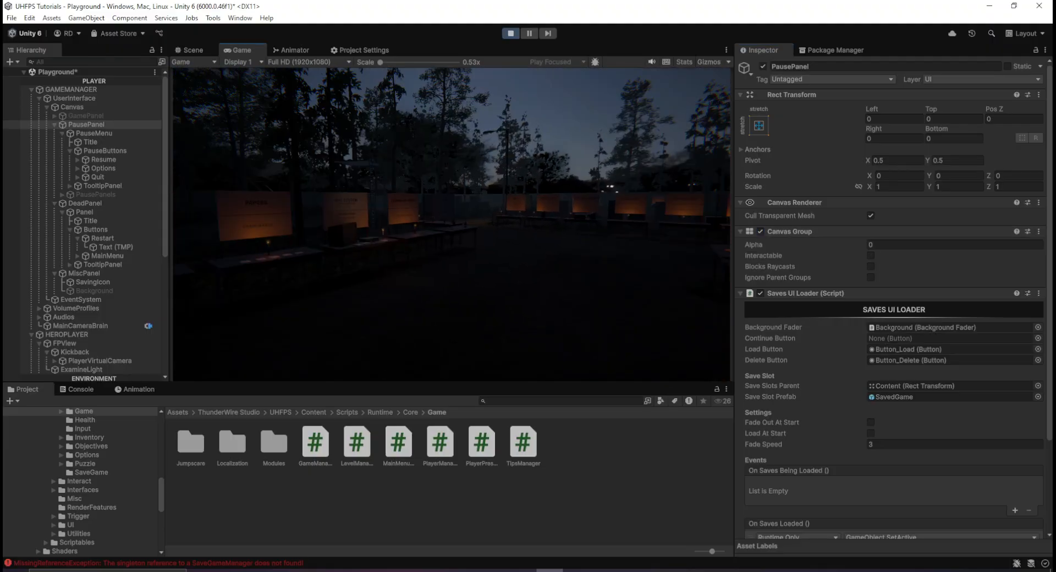
Step: Pause the running game, quit to the main menu and stop play mode
key("Escape")
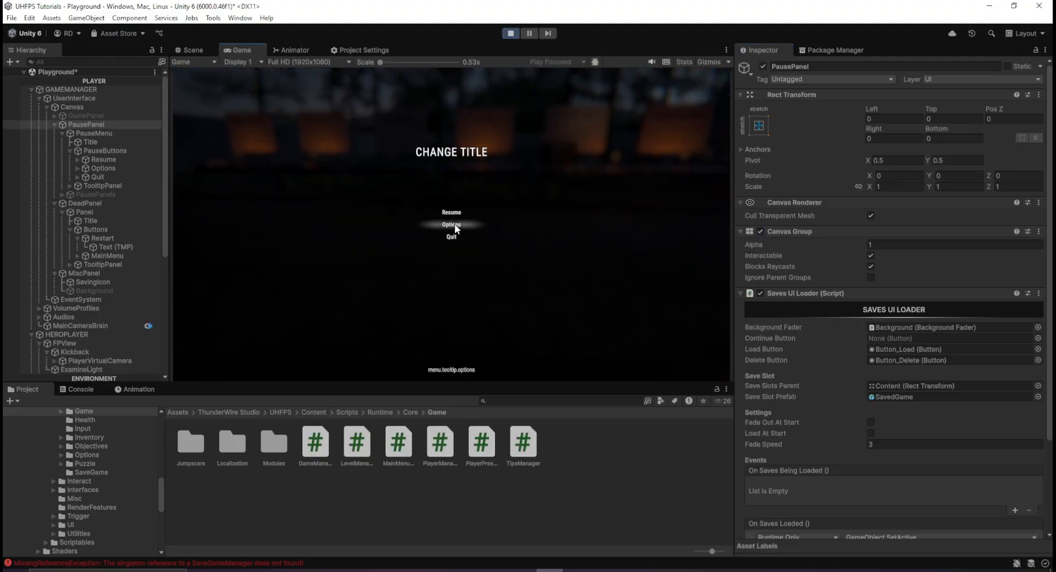
left_click(438, 241)
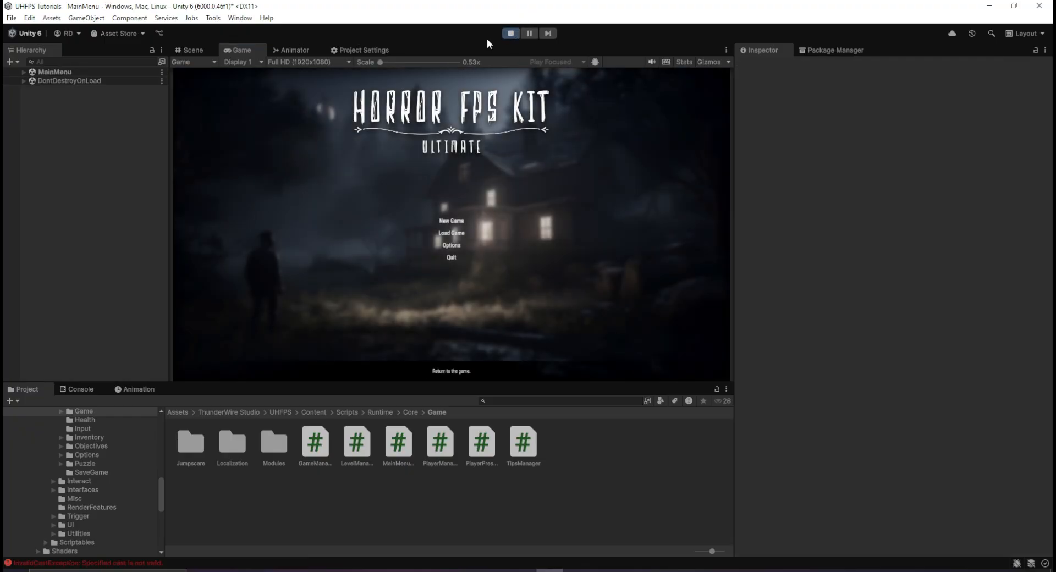
left_click(510, 34)
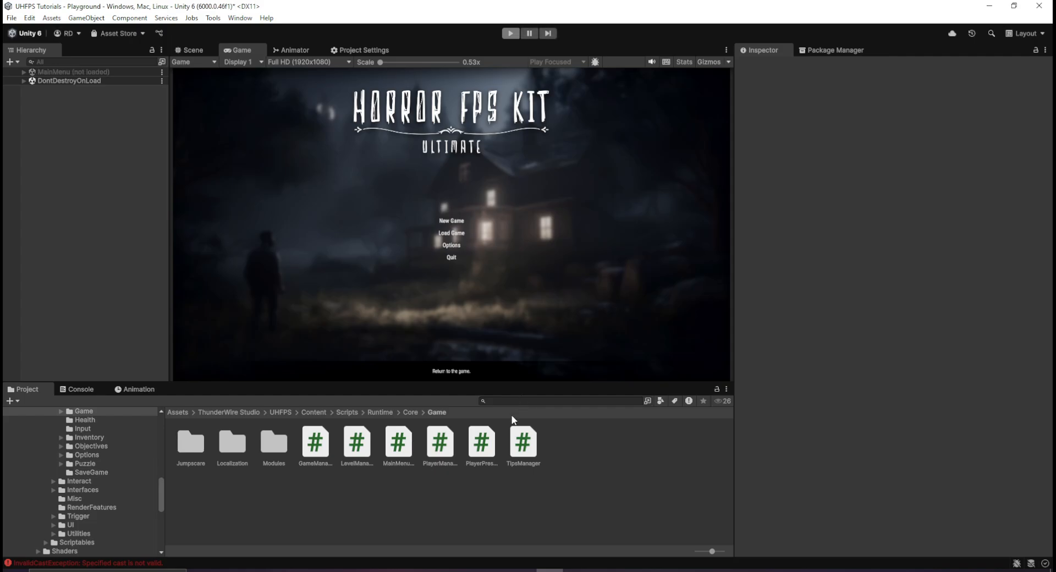
left_click(532, 401)
left_click(97, 176)
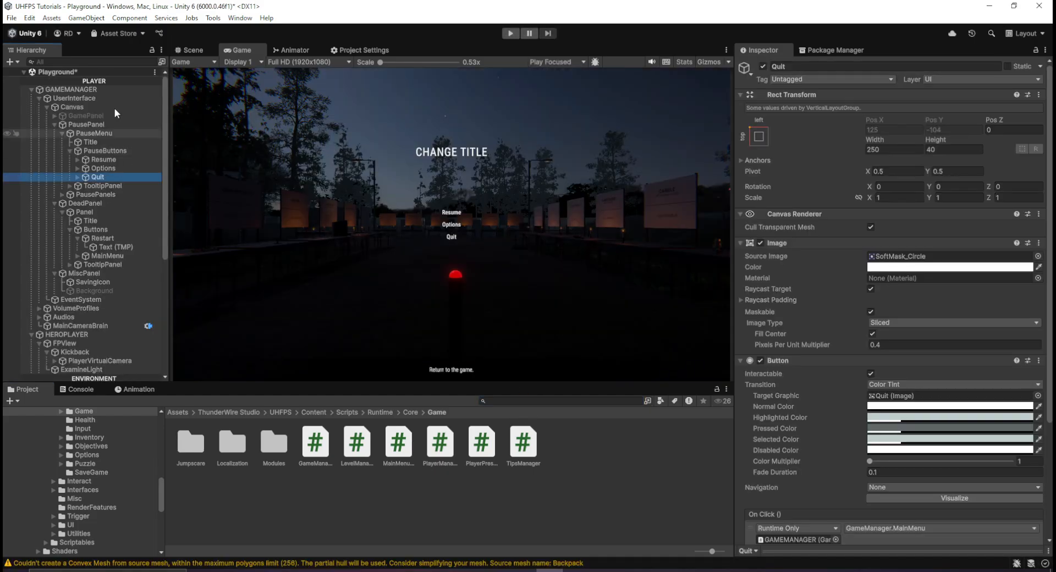
left_click(102, 133)
left_click(109, 124)
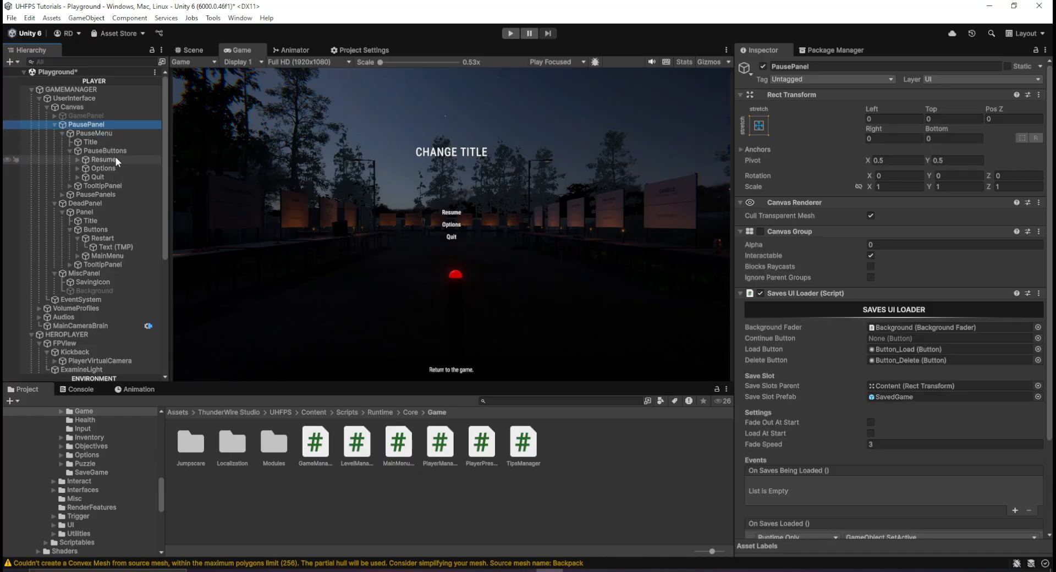
left_click(117, 185)
left_click(124, 169)
Step: Undo the recent edits until the deleted SaveGame and LoadGame buttons are restored under PauseButtons
key("ctrl+z")
key("ctrl+z")
key("ctrl+z")
key("ctrl+z")
key("ctrl+z")
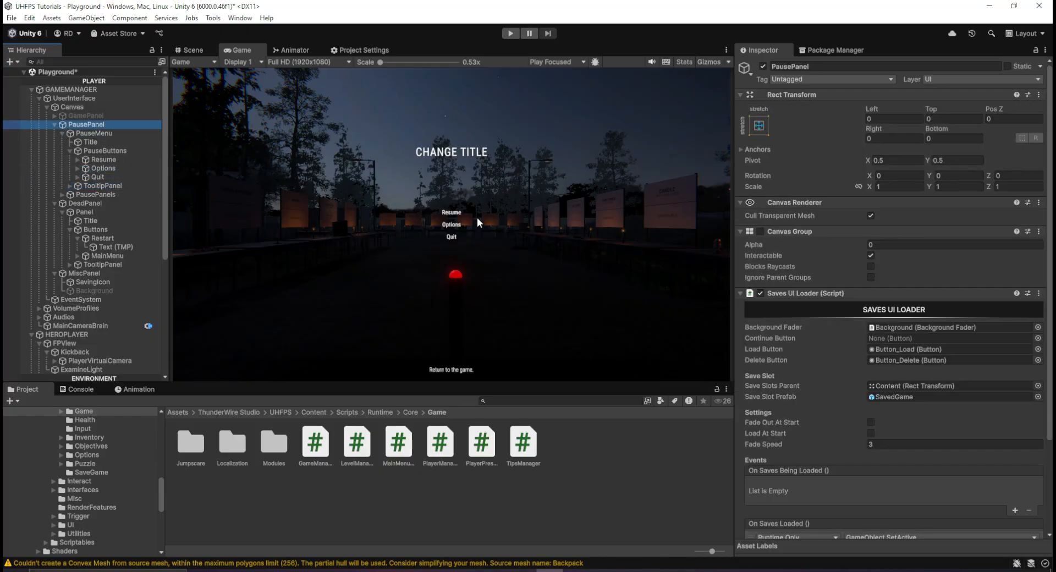
key("ctrl+z")
key("ctrl+z")
key("ctrl+z")
key("ctrl+z")
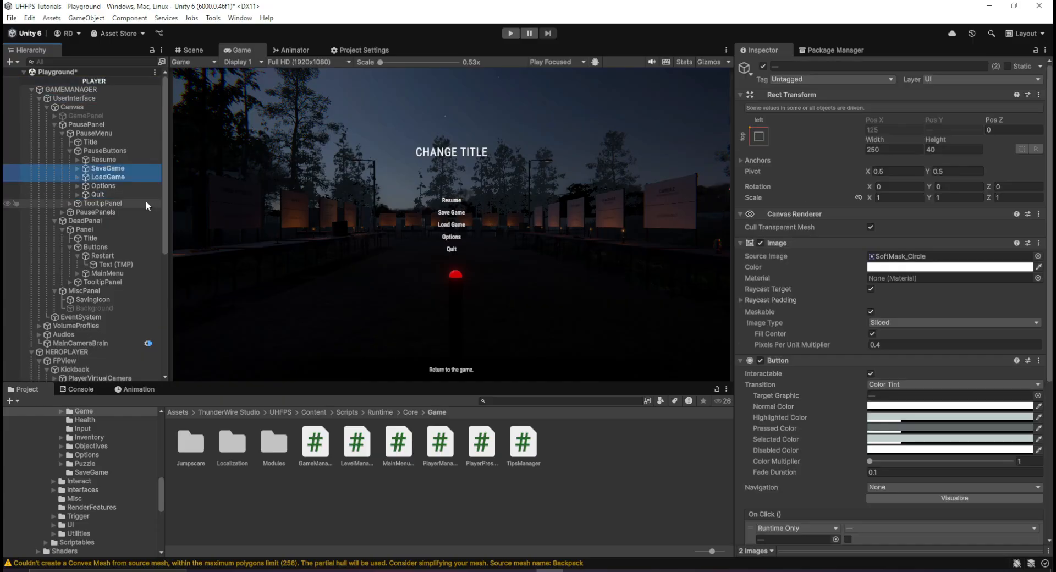
Step: Anchor the pause menu's TooltipPanel to the top edge with horizontal stretch, also moving its pivot and position to the top
left_click(111, 201)
left_click(189, 50)
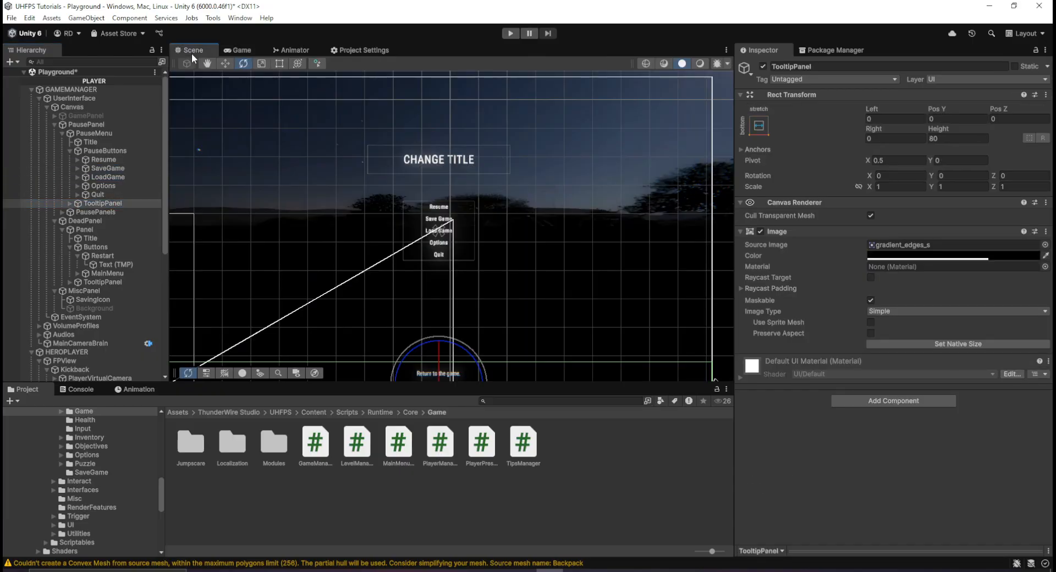
key("f")
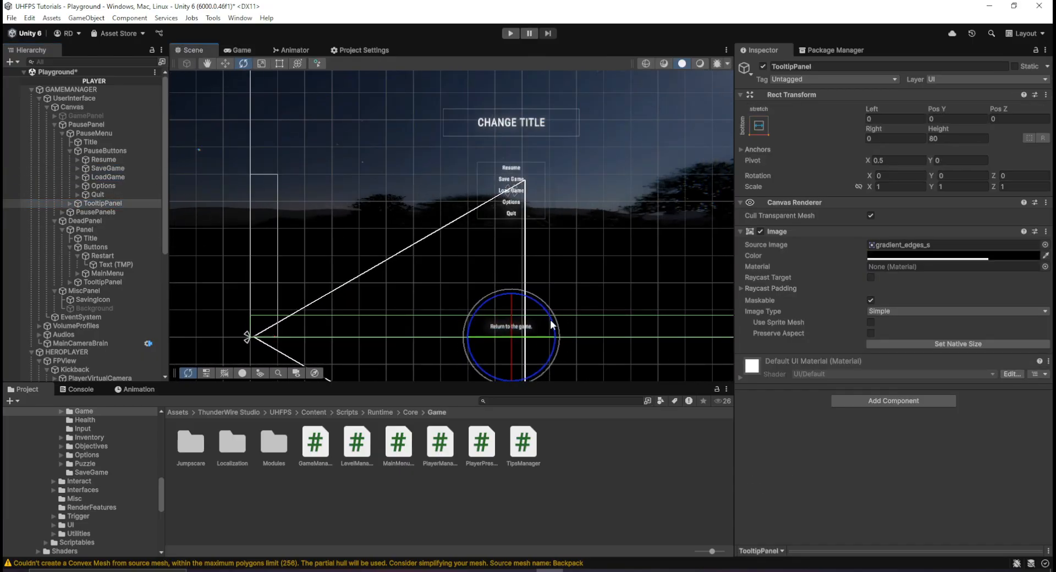
key("w")
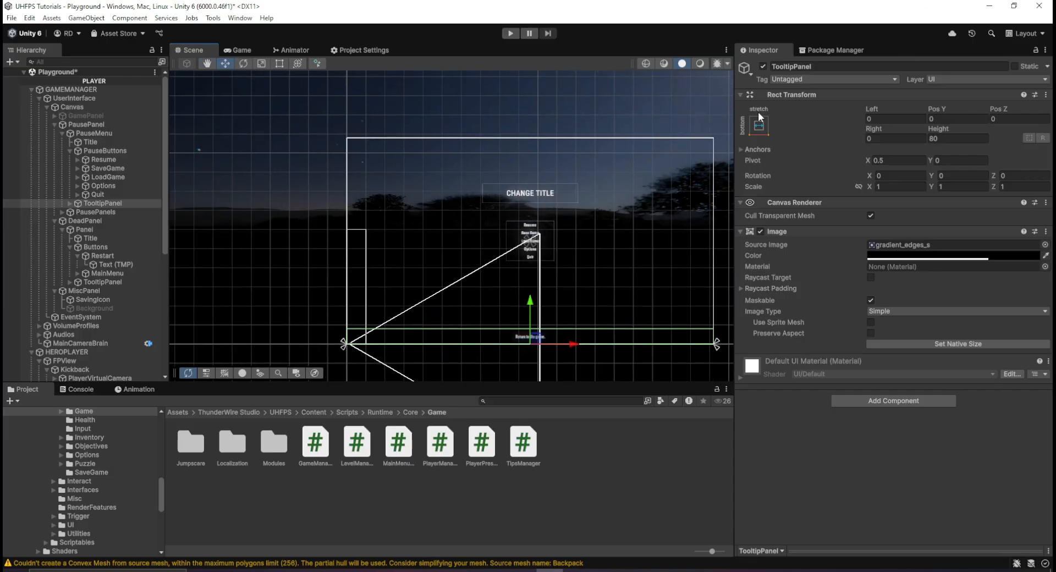
left_click(758, 126)
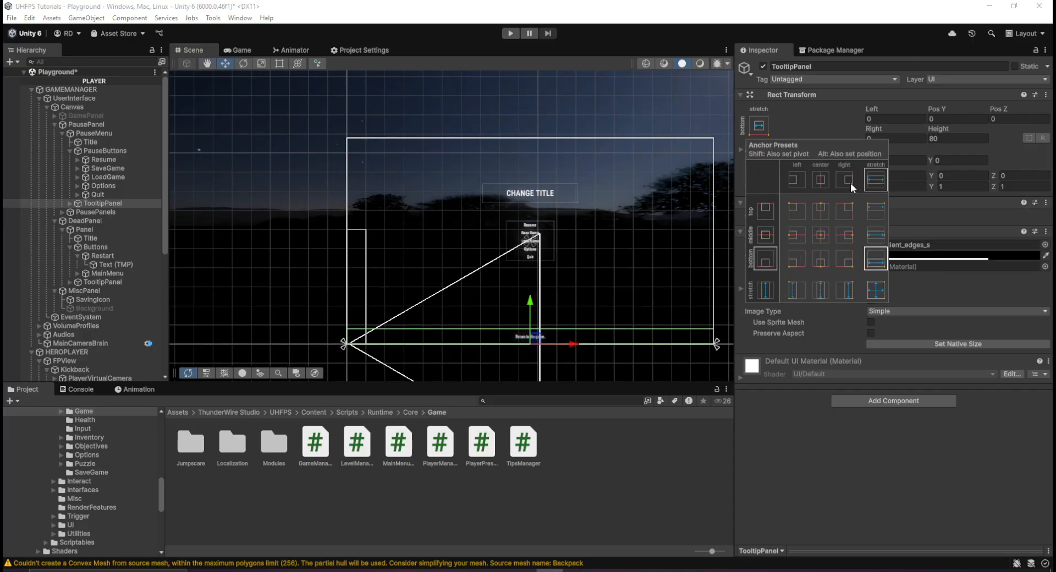
key("shift")
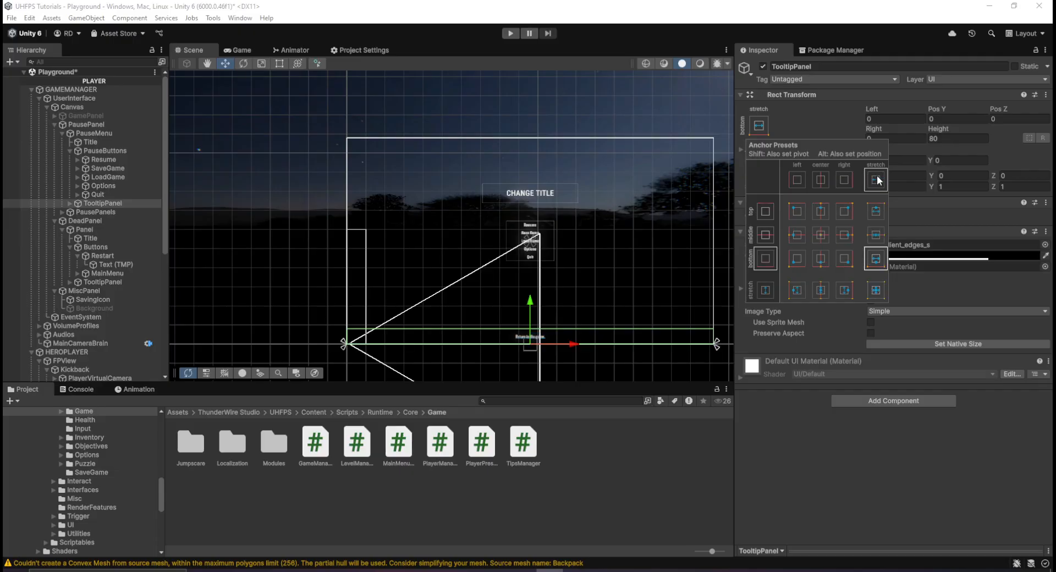
key("alt")
left_click(826, 209, "alt+shift")
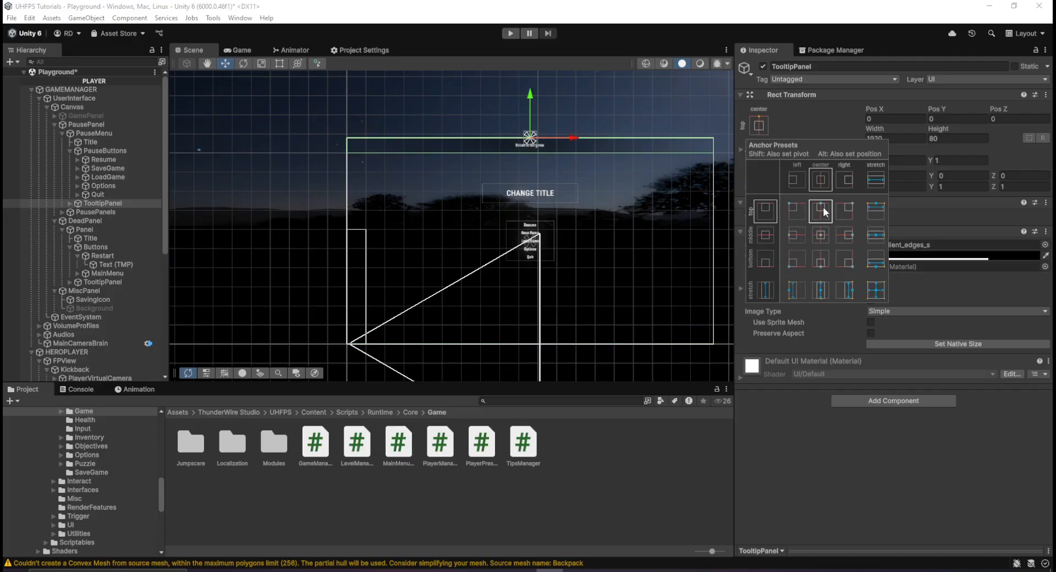
left_click(877, 180)
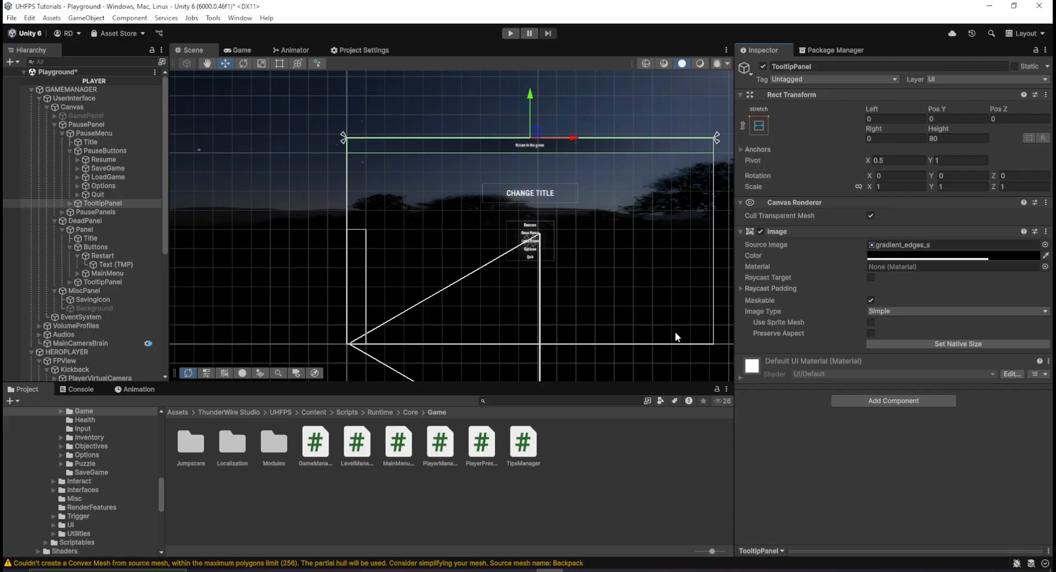
Step: Anchor the pause menu's PauseButtons group to the middle left and move its position there too
left_click(415, 87)
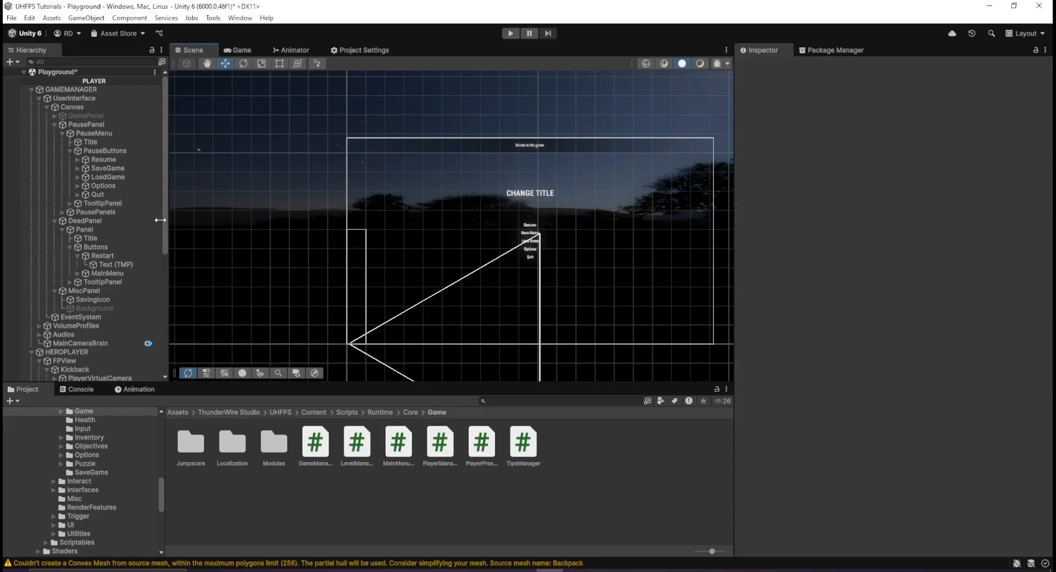
left_click(84, 220)
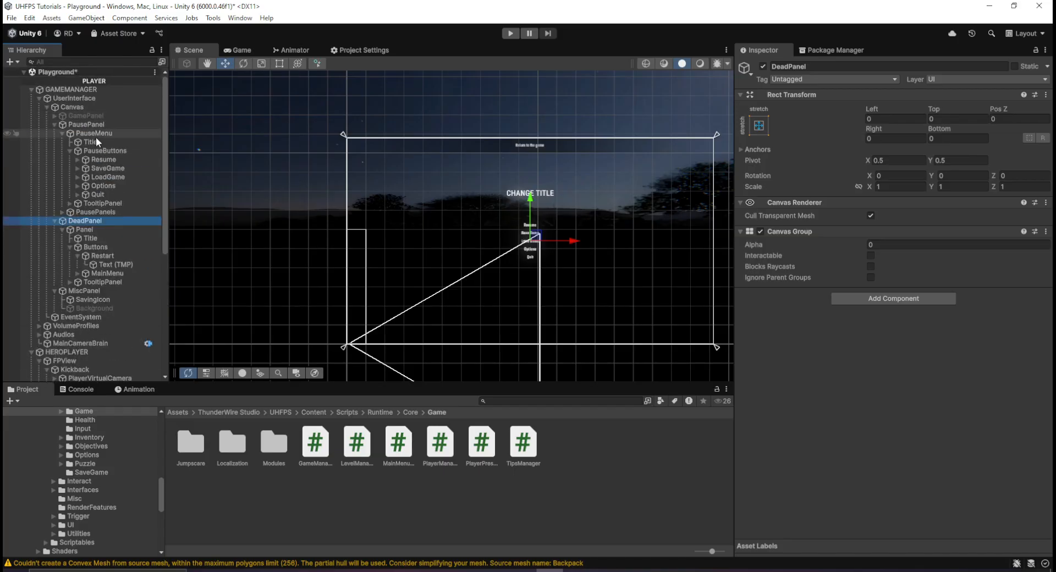
left_click(111, 156)
left_click(114, 152)
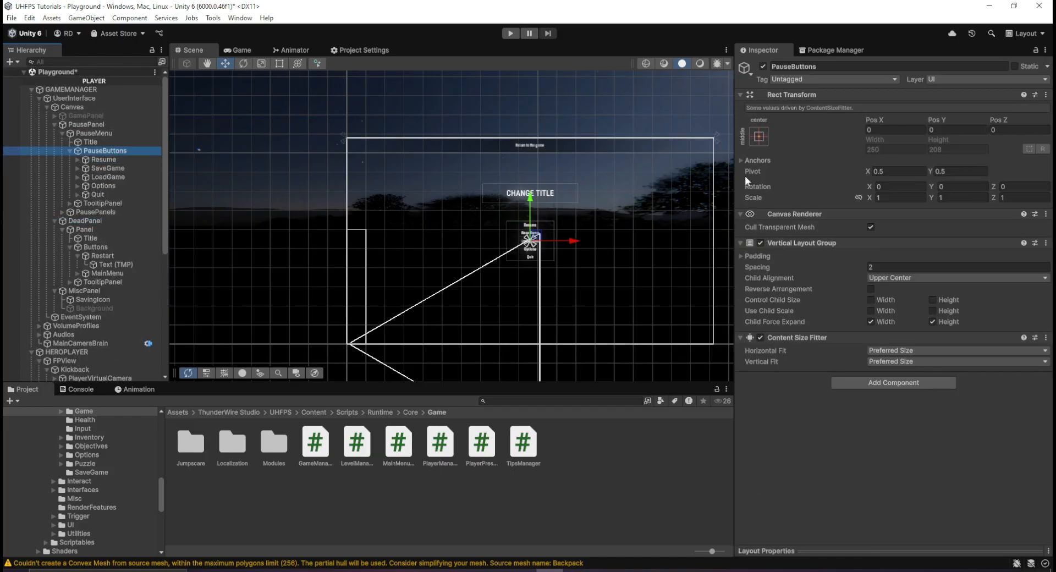
left_click(764, 143)
left_click(797, 245, "alt")
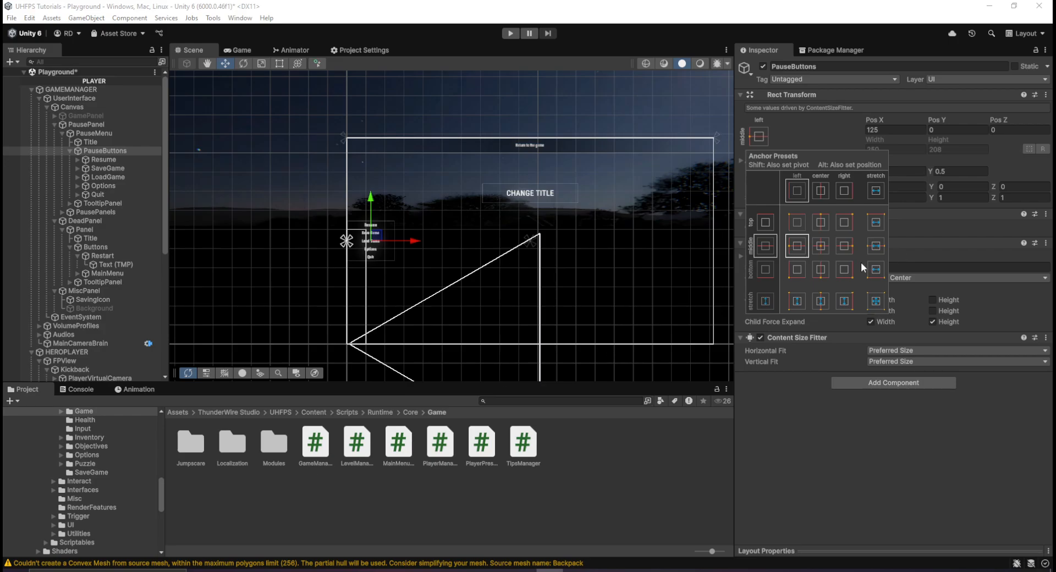
Step: Anchor and position the pause menu's Title at the middle left, raise it to about Pos Y 206, and preview it in the Game view
left_click(90, 142)
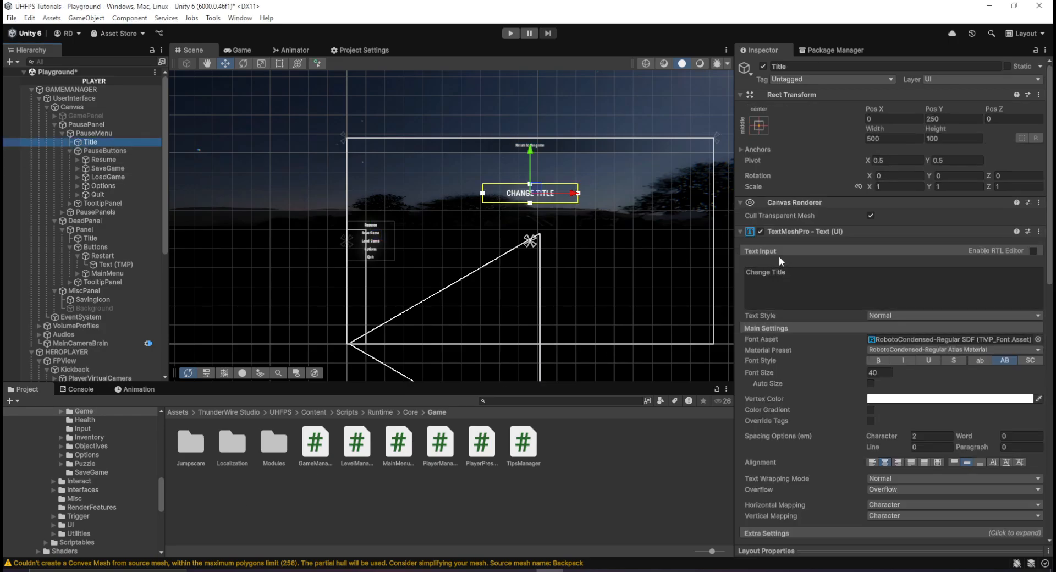
left_click(759, 126)
left_click(793, 210, "alt")
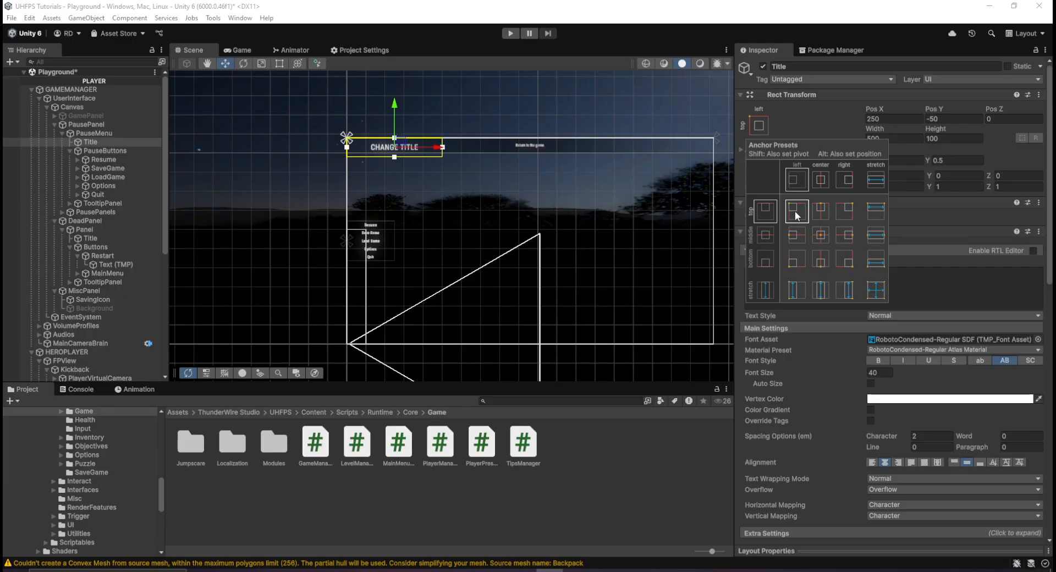
left_click(796, 235, "alt")
left_click_drag(399, 198, 400, 161)
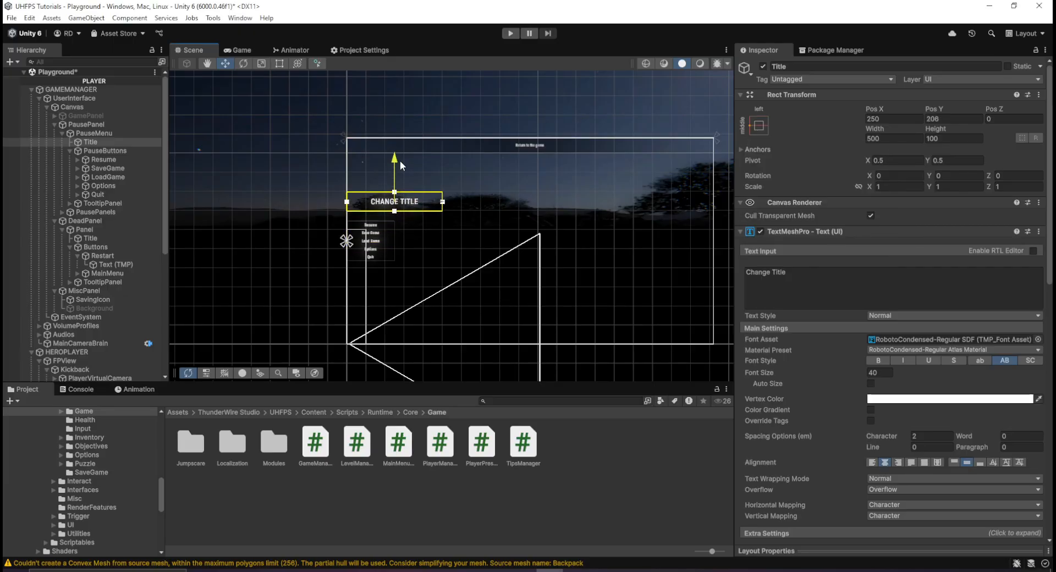
left_click(238, 50)
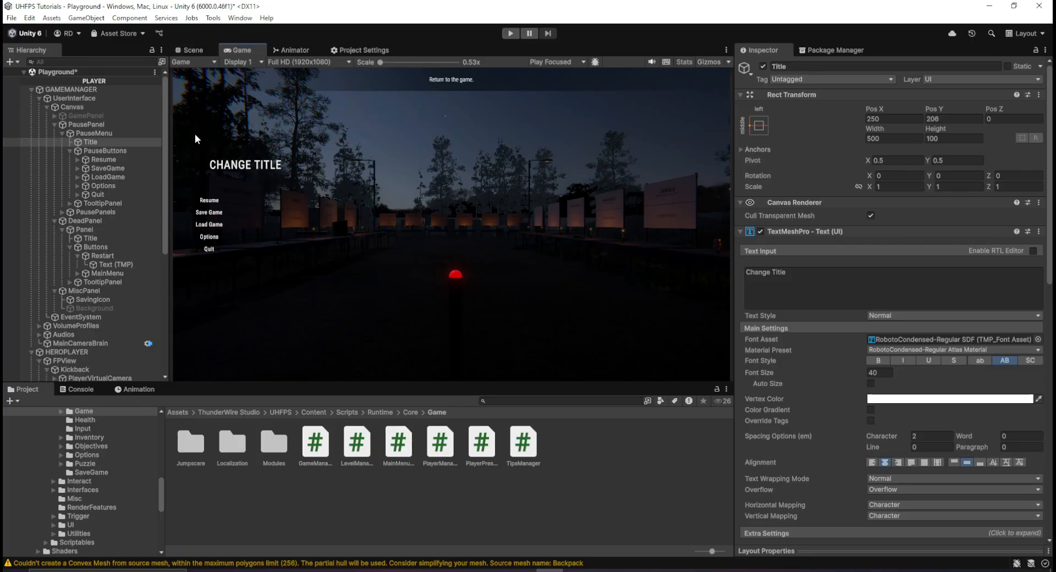
Step: Search the project for "menu" and open the MainMenu scene without saving the changes to Playground
left_click(380, 540)
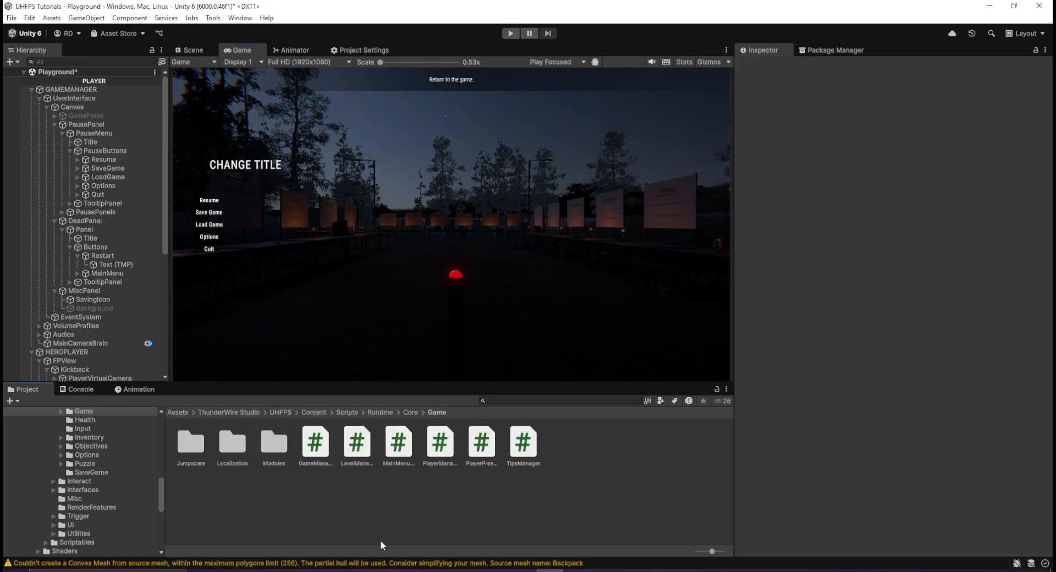
left_click(505, 401)
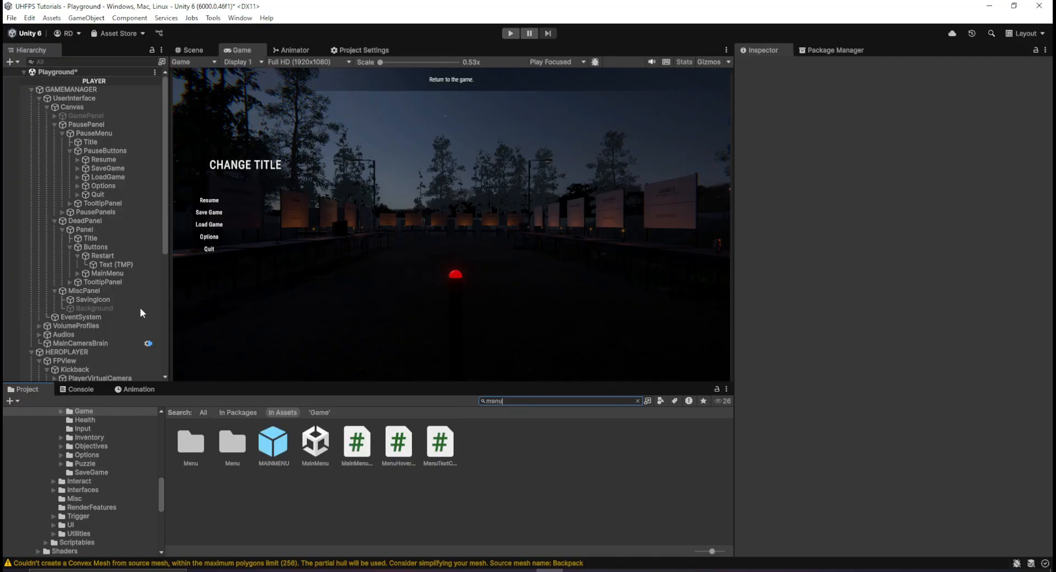
double_click(315, 443)
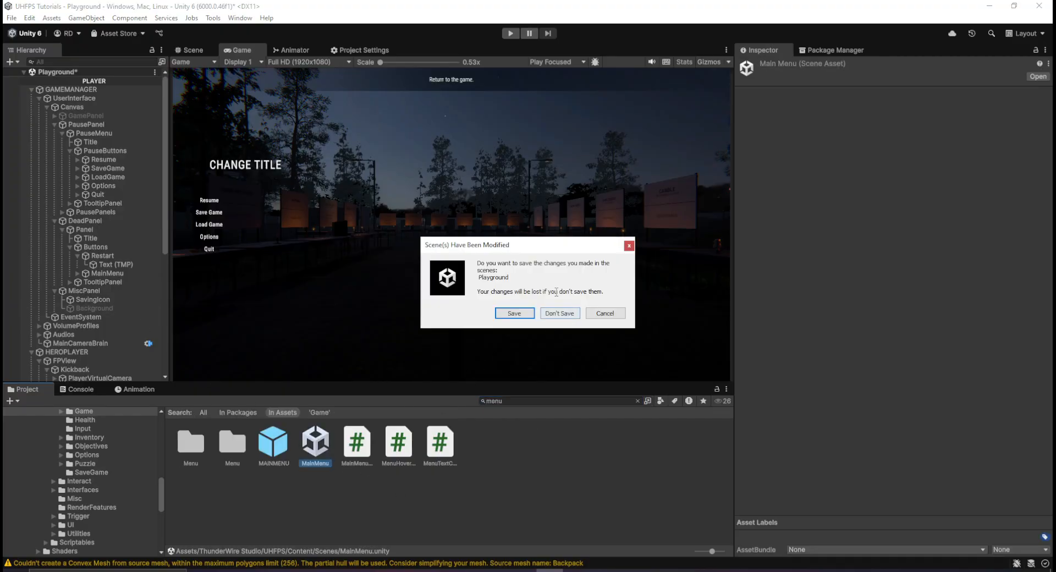
left_click(561, 313)
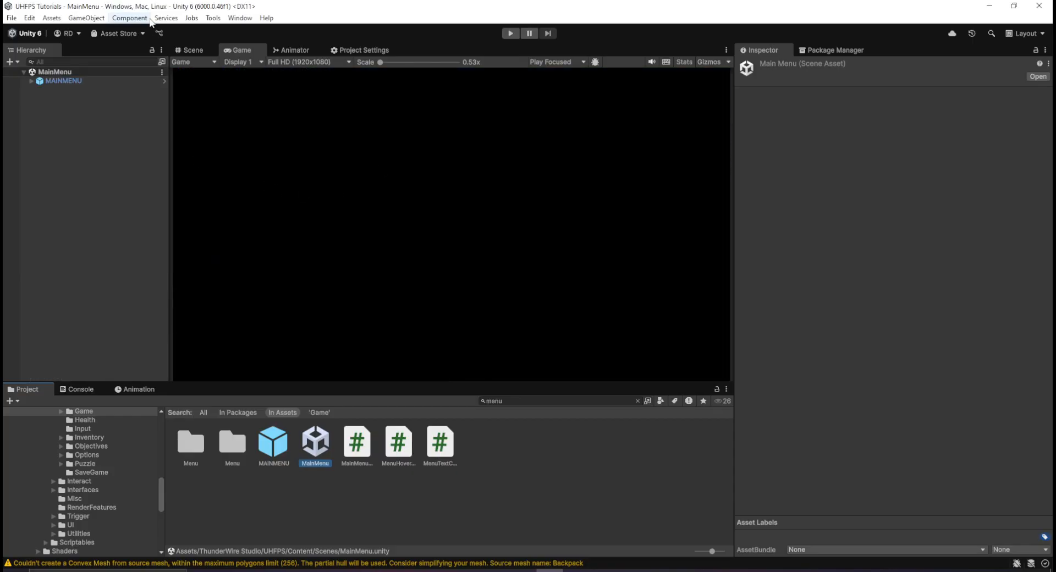
Step: Deactivate the FadingBackground object covering the main menu in the Scene view
left_click(194, 50)
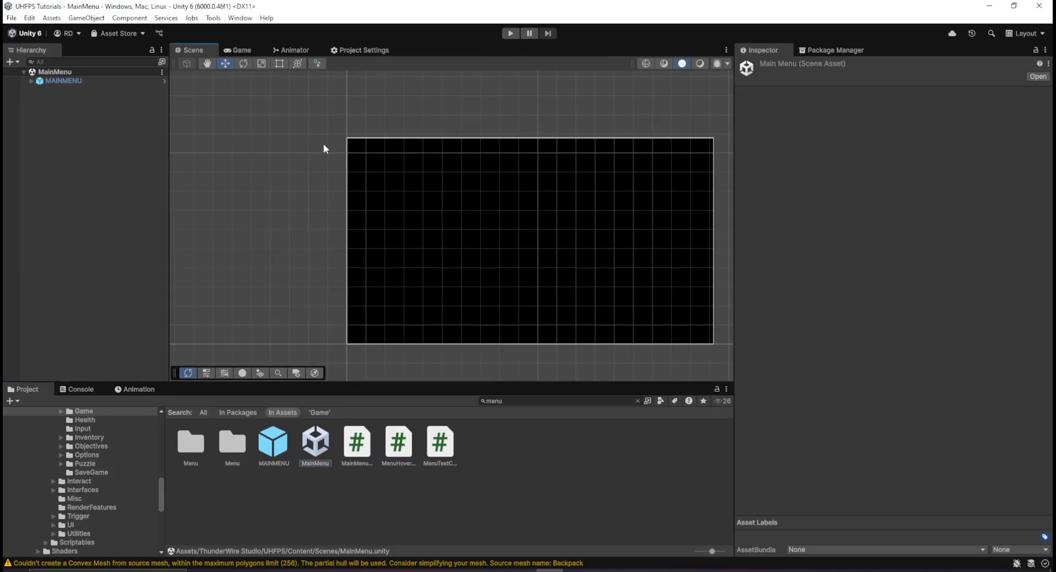
left_click(622, 273)
left_click(589, 205)
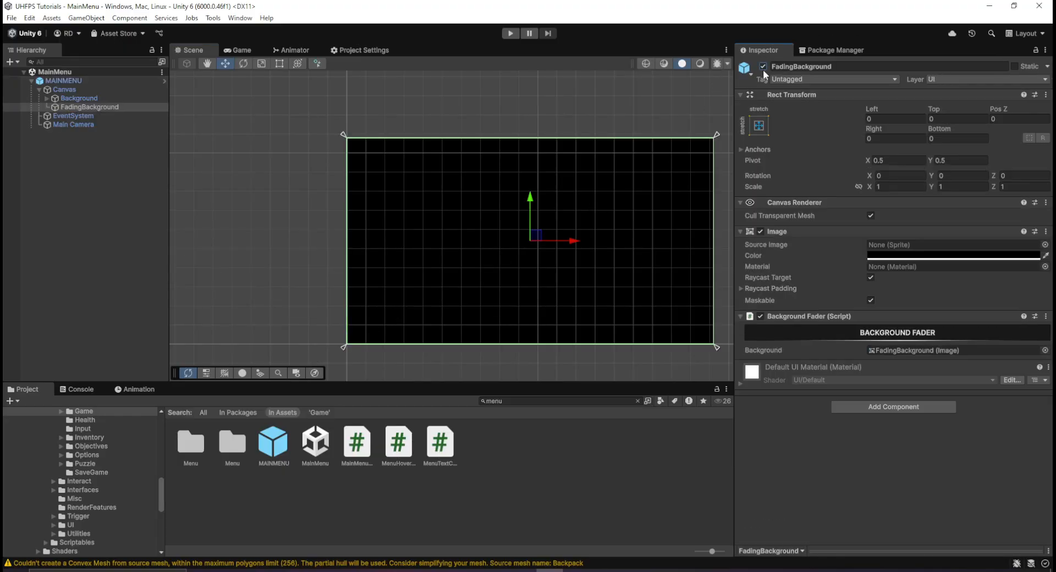
left_click(763, 66)
Step: Examine the main menu's canvas in the scene and the MAINMENU object's manager, Saves UI Loader and event settings
left_click(582, 255)
left_click(678, 259)
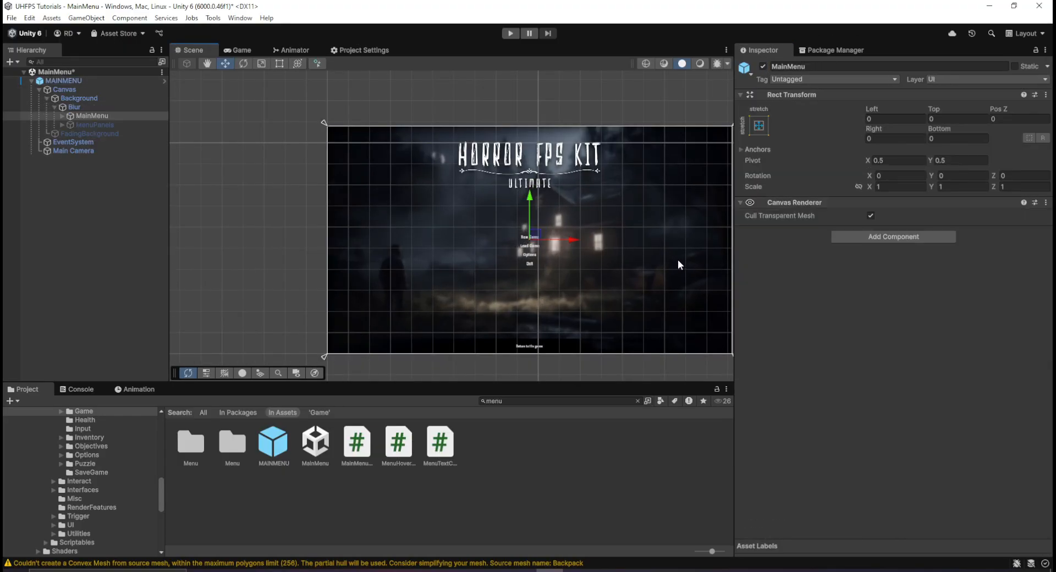
left_click(678, 263)
left_click(93, 116)
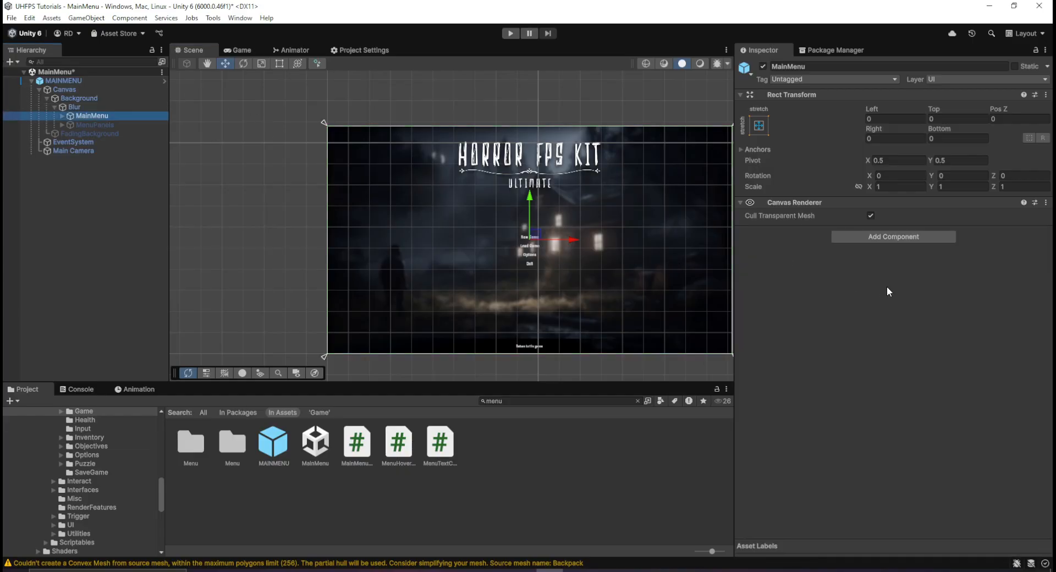
left_click_drag(573, 230, 483, 221, "alt")
left_click(397, 163)
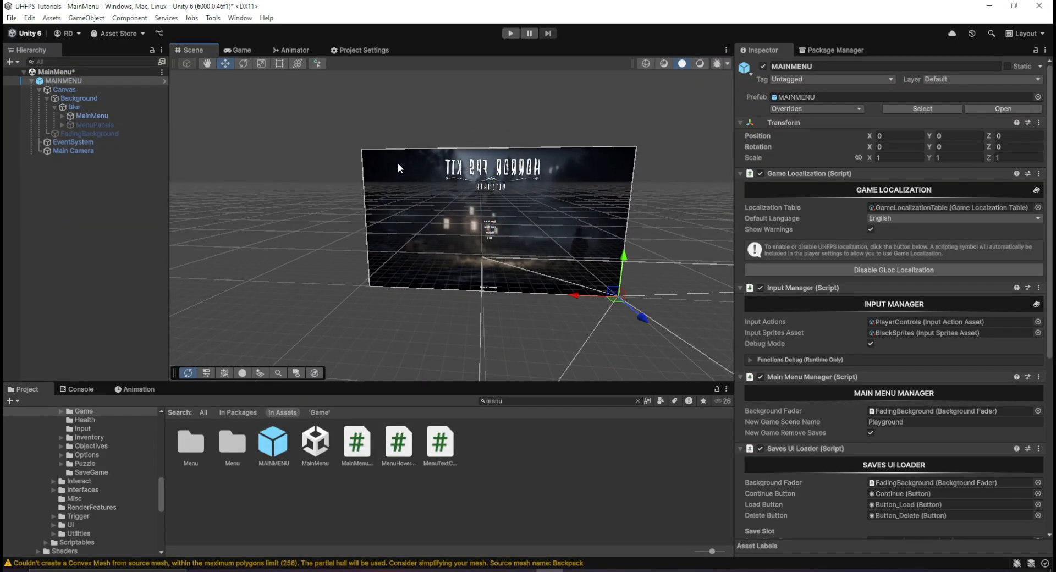
left_click(398, 161)
left_click(75, 88)
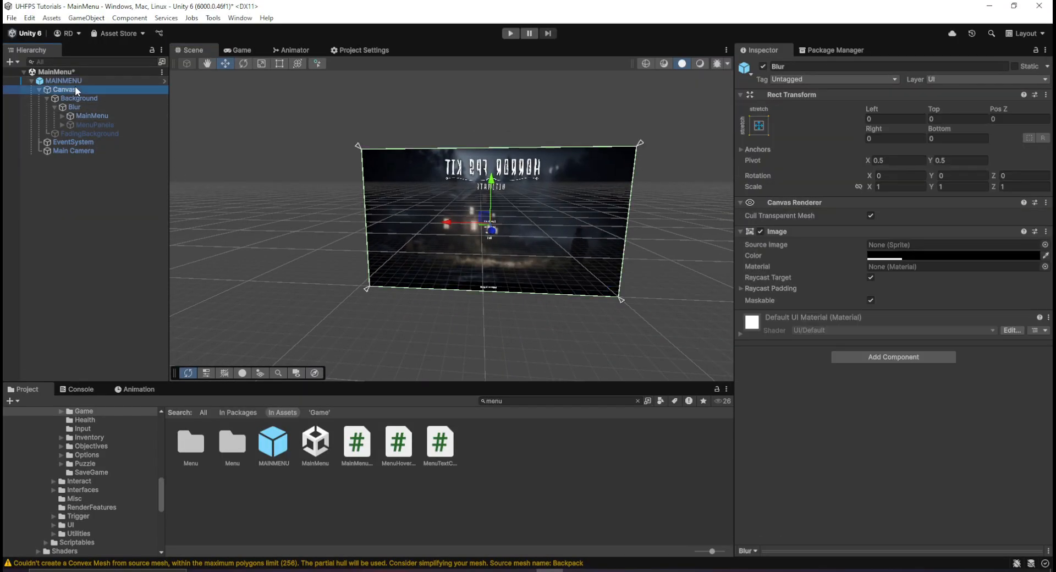
left_click(82, 81)
scroll(905, 379, "down", 8)
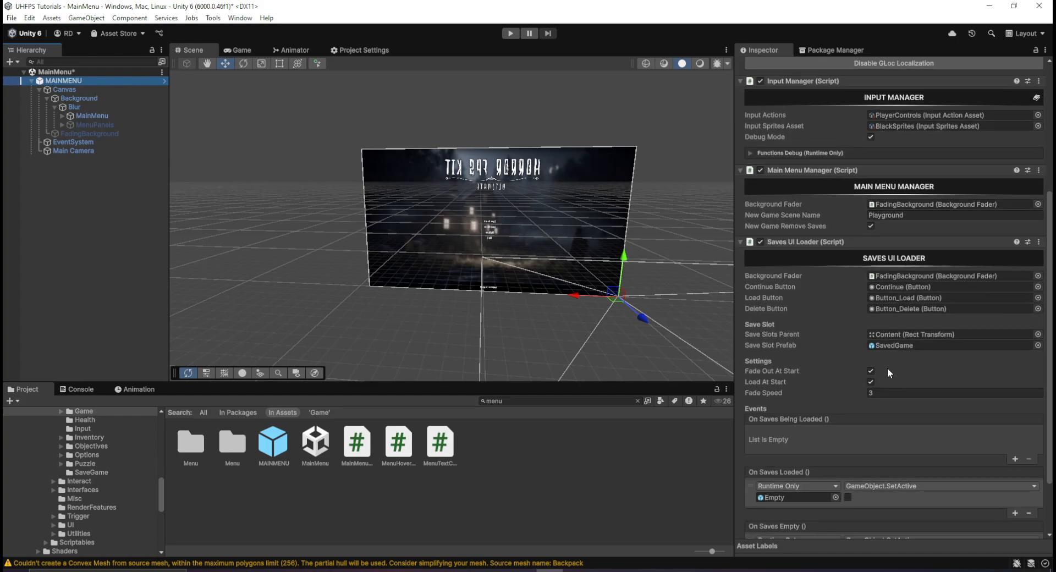
scroll(871, 379, "up", 6)
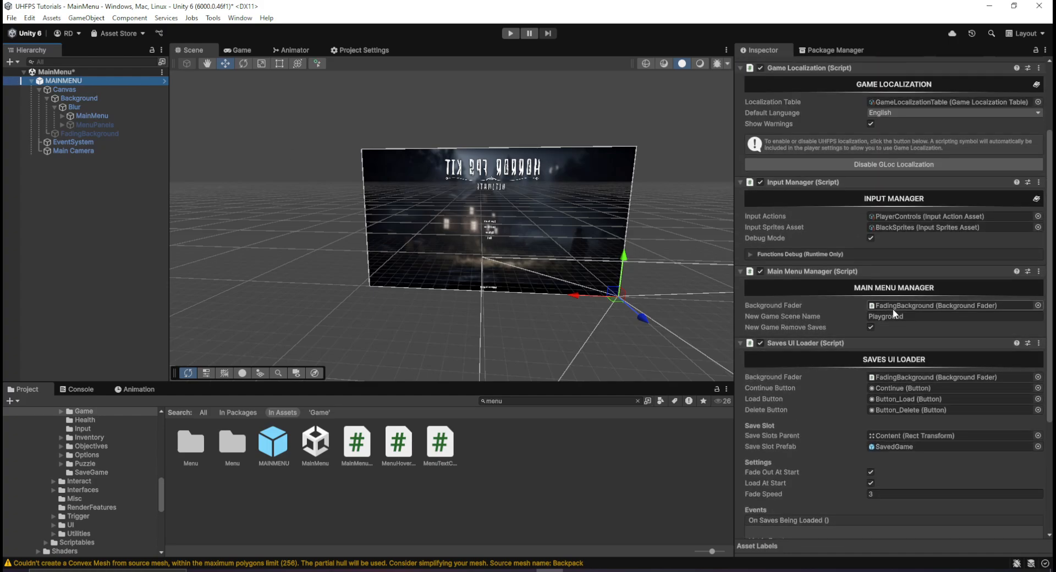
scroll(875, 378, "down", 5)
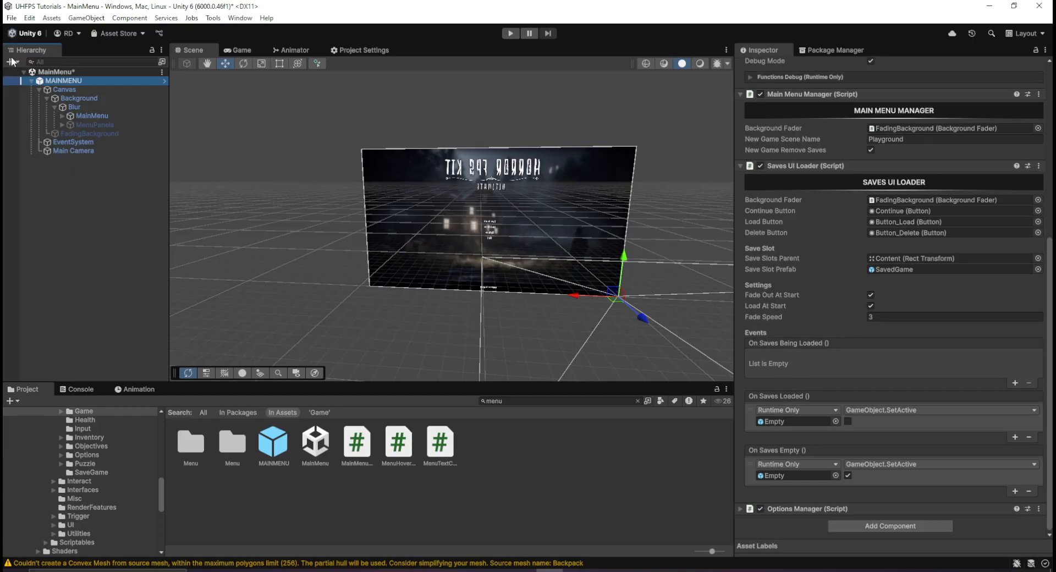
Step: Disable the Image component on the Background object under the main menu's Canvas
left_click(63, 89)
left_click(88, 97)
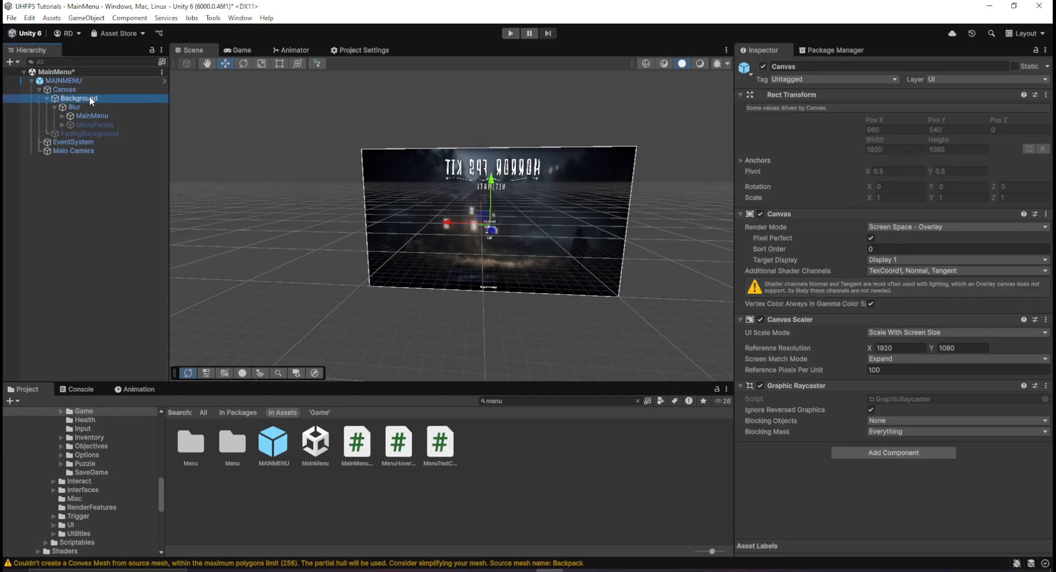
right_click(756, 231)
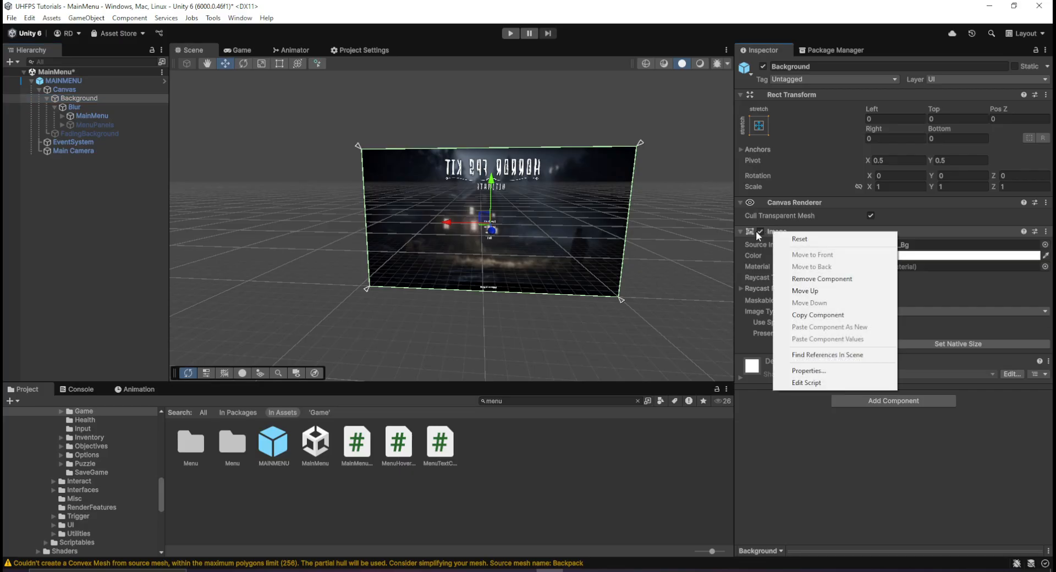
left_click(916, 229)
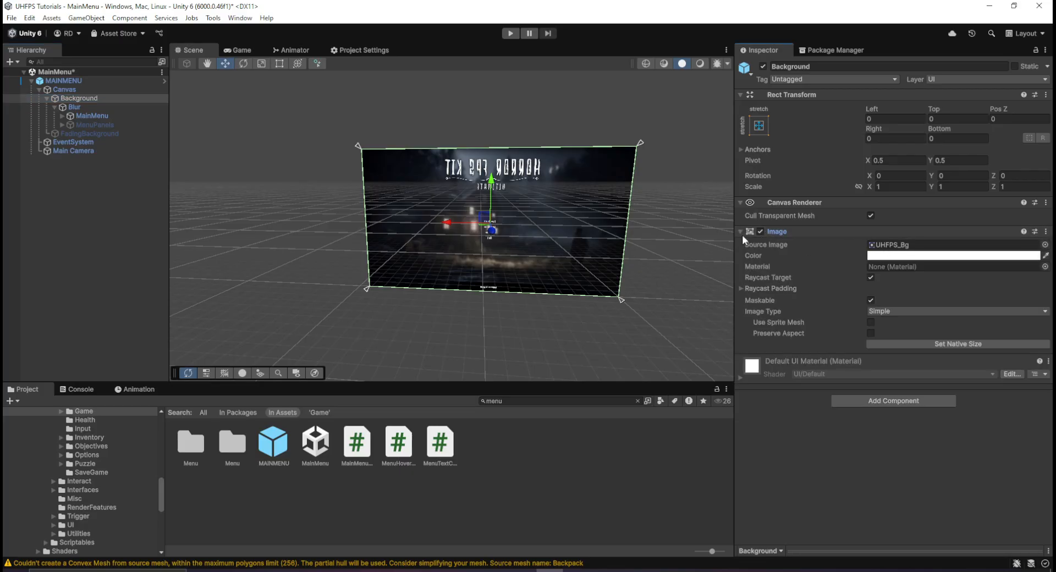
left_click(760, 231)
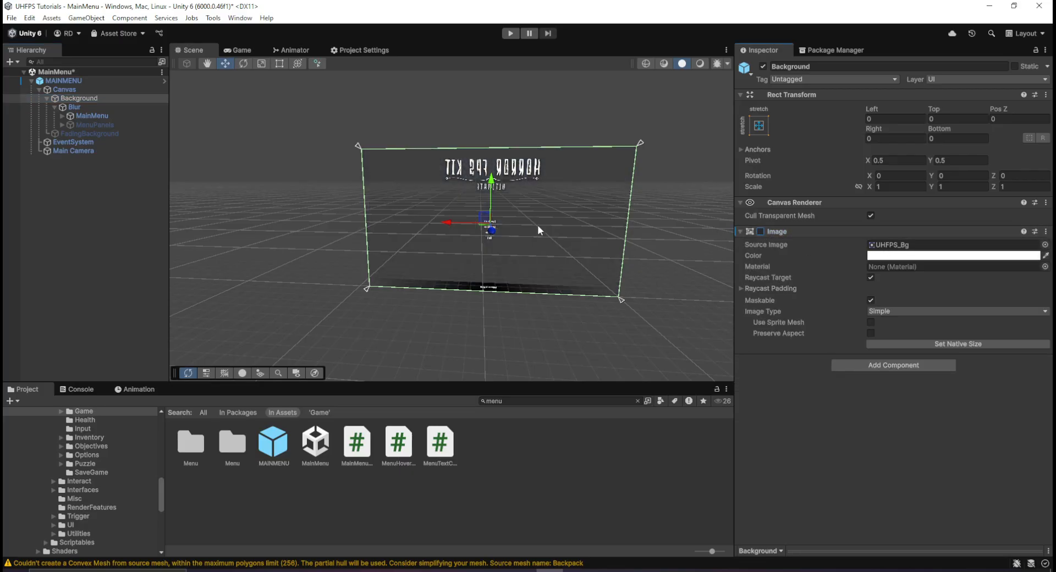
Step: Align the Main Camera with a Scene view that looks over the open space beside the canvas
left_click(73, 151)
right_click_drag(460, 241, 380, 250)
scroll(440, 263, "up", 5)
scroll(384, 235, "up", 2)
key("ctrl+shift+f")
Step: Add a 3D cube to the MainMenu scene and align it with the current Scene view
left_click(149, 203)
right_click(78, 191)
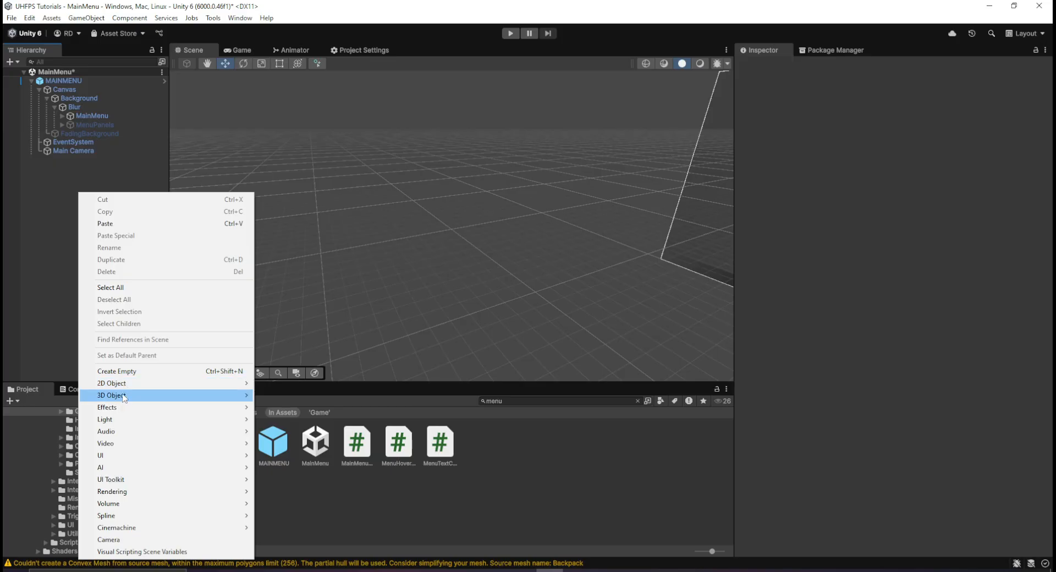
mouse_move(105, 394)
left_click(275, 395)
right_click(471, 244)
key("ctrl+shift+f")
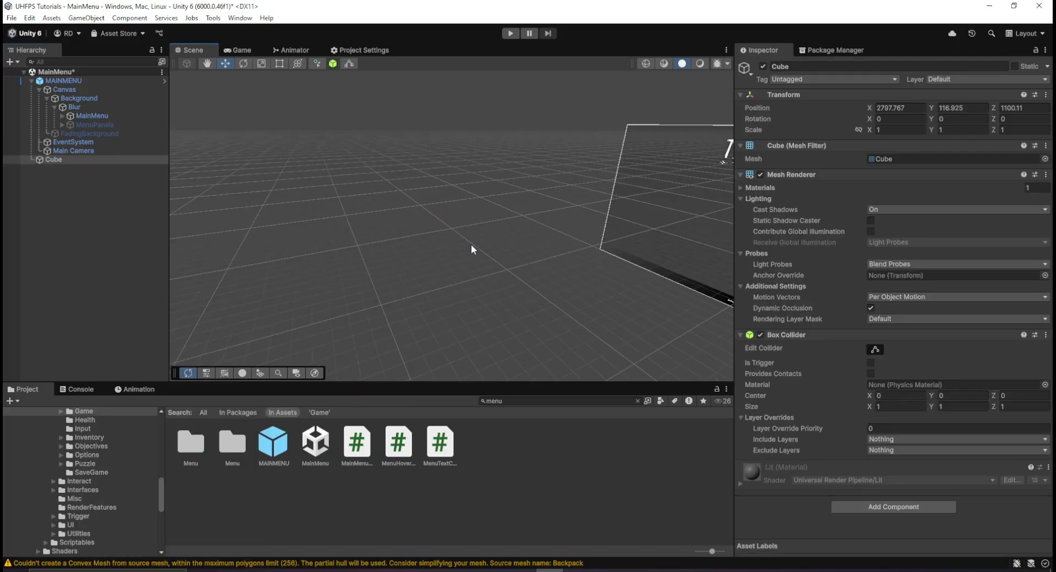
Step: Scale the cube into a wide slab, about 81 on X and 135 on Z, and check it in the Game view
right_click_drag(410, 302, 528, 297)
key("s")
key("a")
key("r")
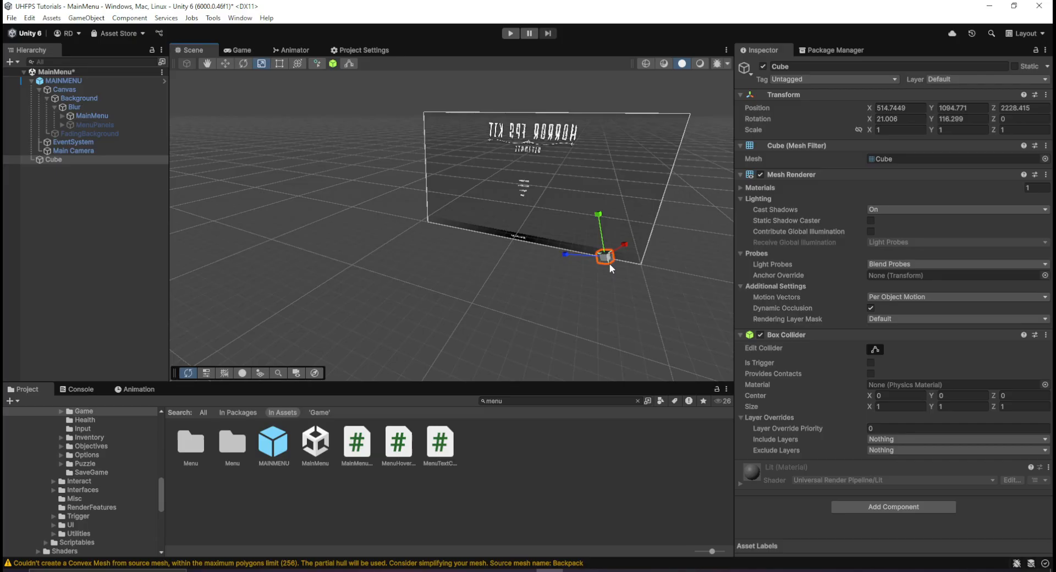
left_click_drag(582, 257, 885, 551)
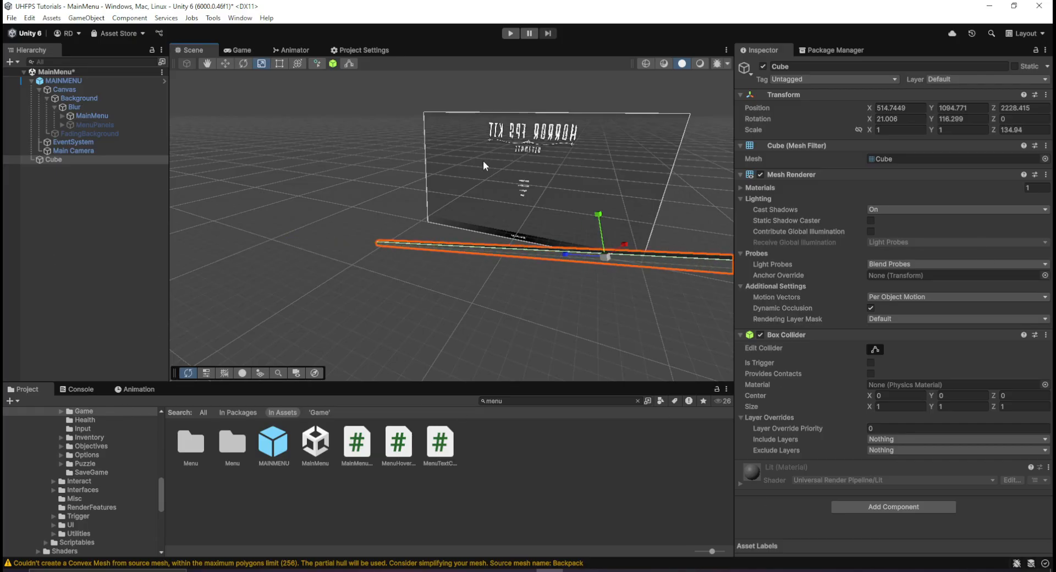
left_click_drag(635, 250, 4, 504)
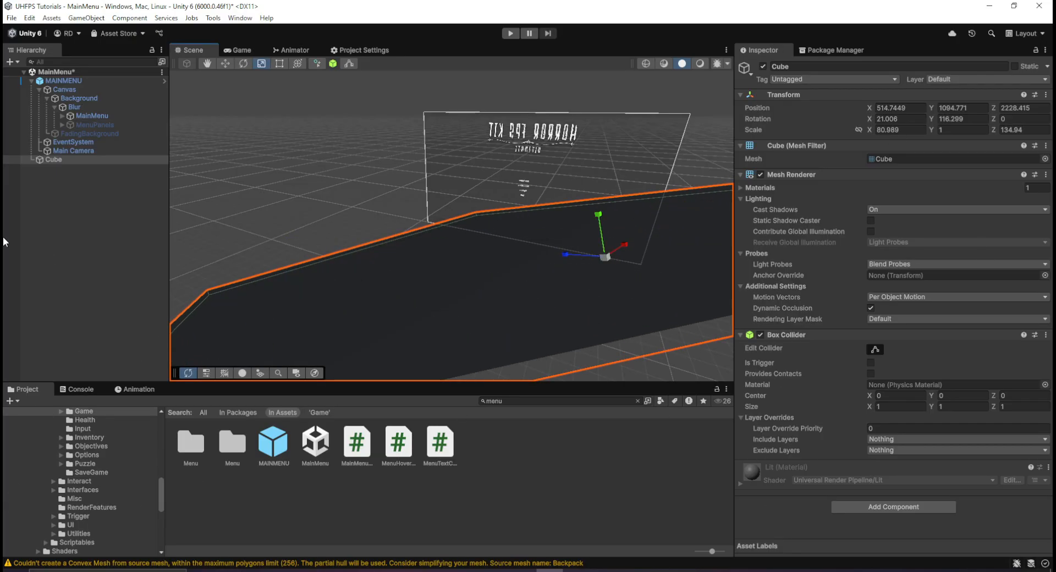
right_click_drag(536, 165, 709, 193)
scroll(373, 286, "down", 6)
scroll(352, 208, "up", 4)
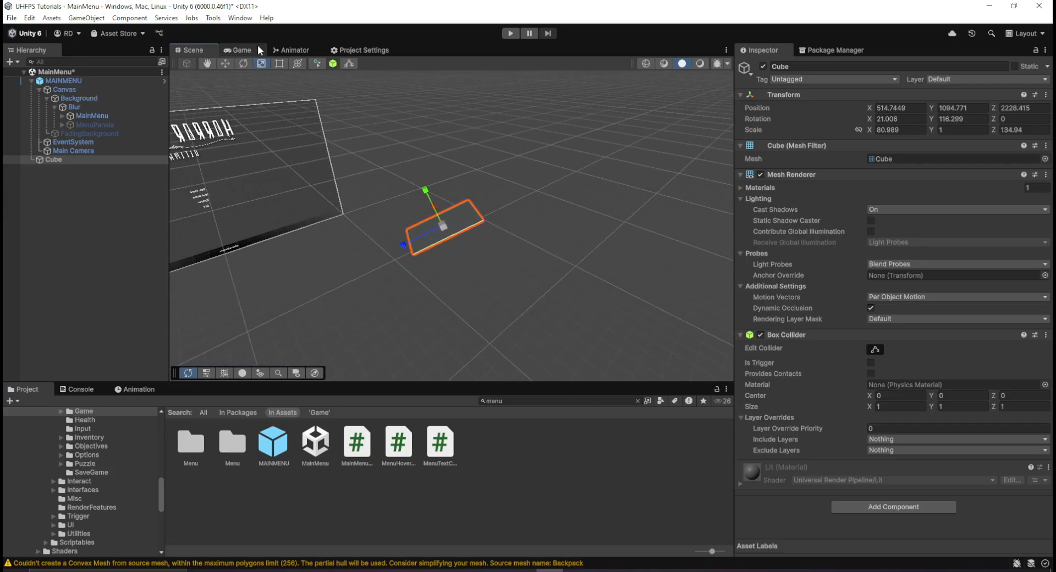
left_click(240, 50)
left_click(196, 51)
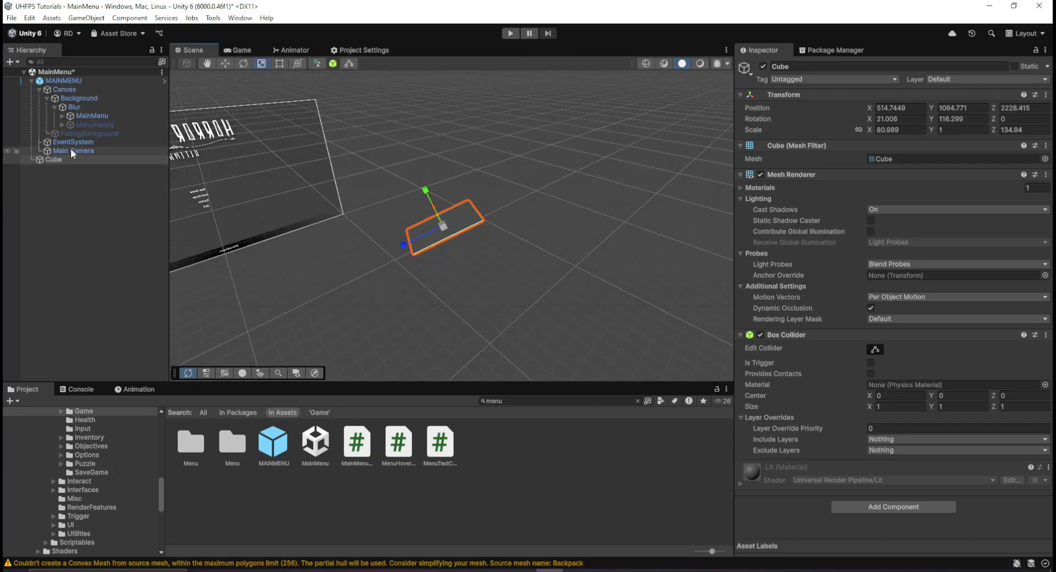
Step: Align the Main Camera with a scene view looking down at the cube and check it in the Game view
double_click(71, 150)
scroll(381, 226, "down", 4)
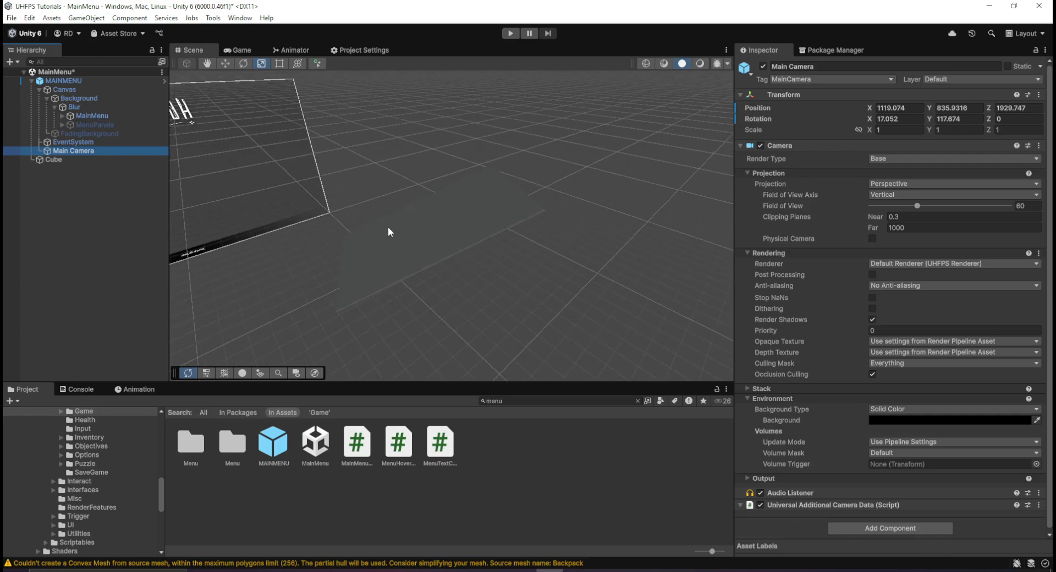
right_click_drag(471, 242, 462, 235)
key("ctrl+shift+f")
left_click(242, 48)
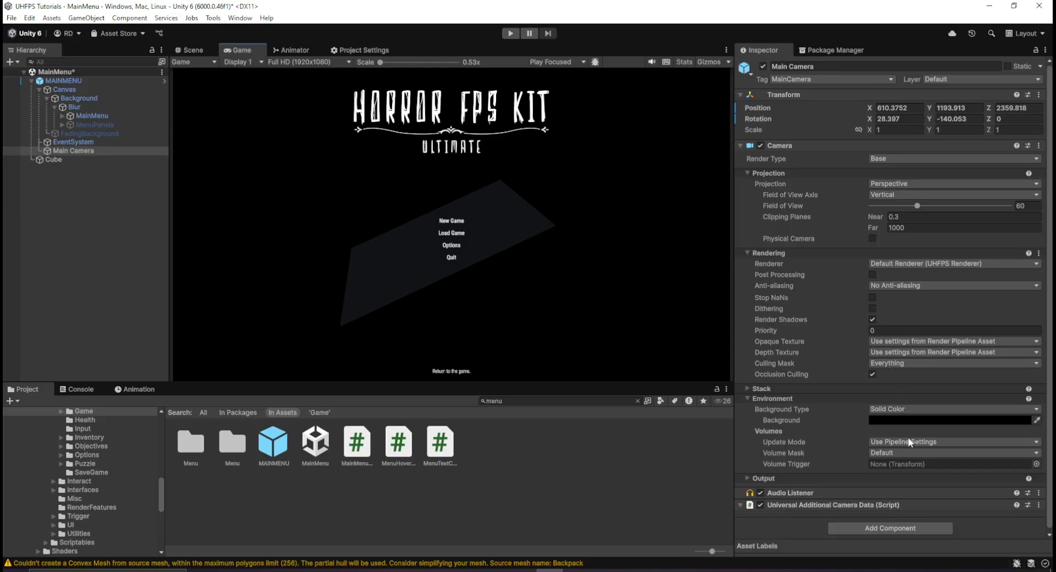
Step: Set the Main Camera's solid background color to black
left_click(902, 185)
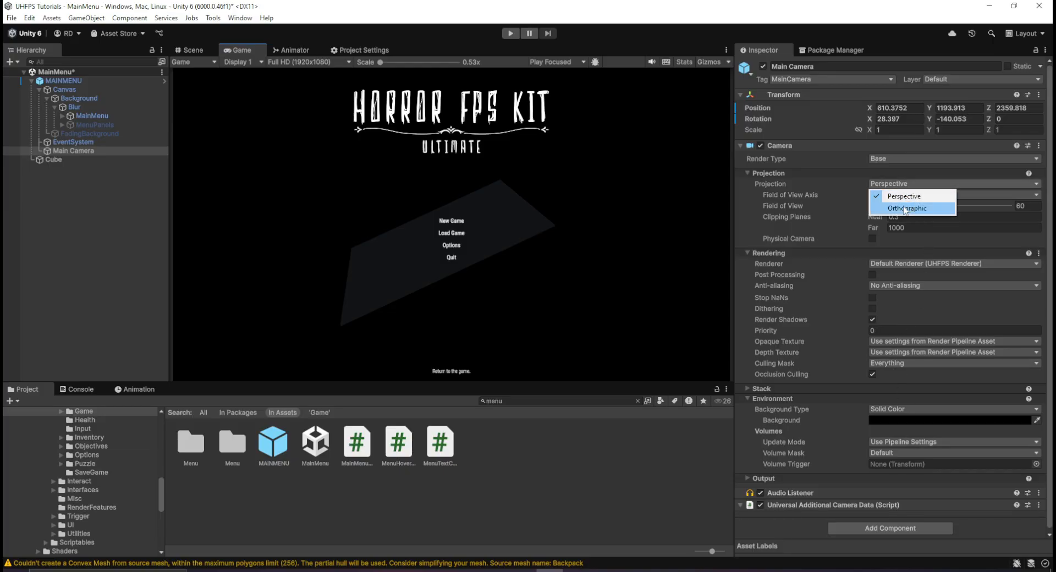
left_click(770, 173)
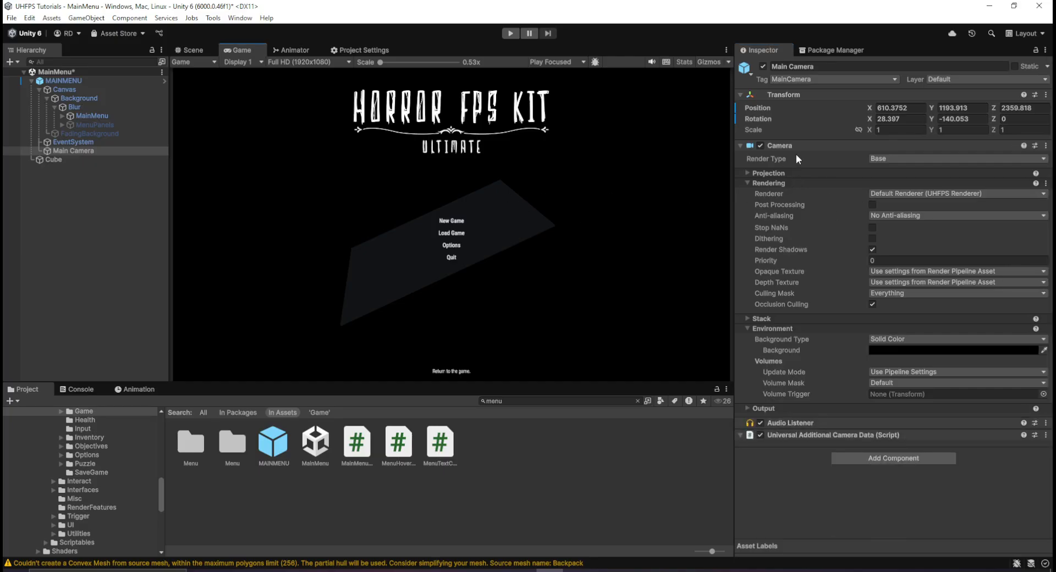
left_click(909, 353)
left_click_drag(959, 375, 876, 451)
Step: Add a Point Light at the root of the scene and align it with the current scene view
left_click(98, 222)
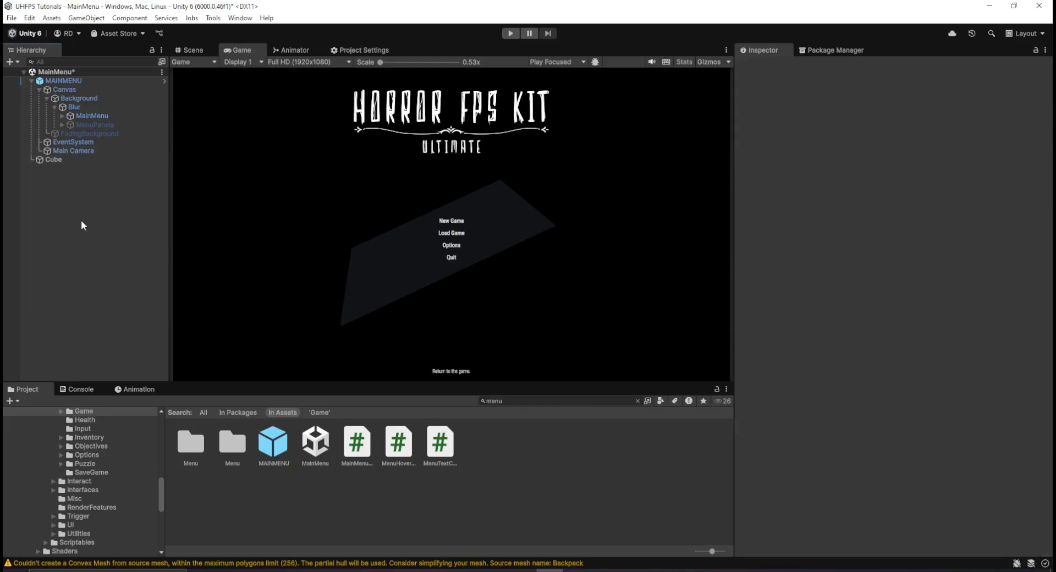
right_click(75, 203)
mouse_move(140, 435)
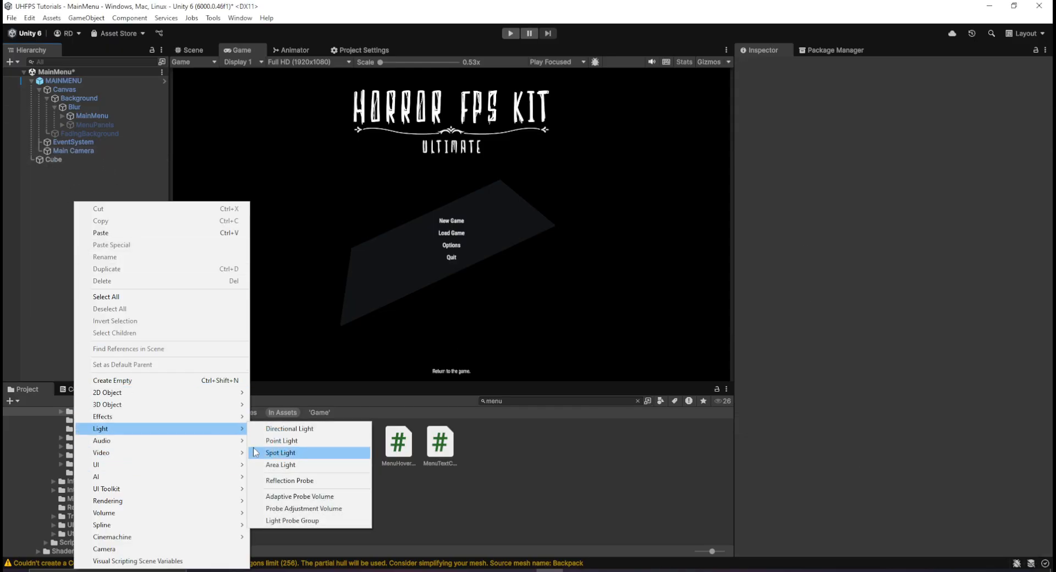
left_click(299, 440)
left_click(191, 50)
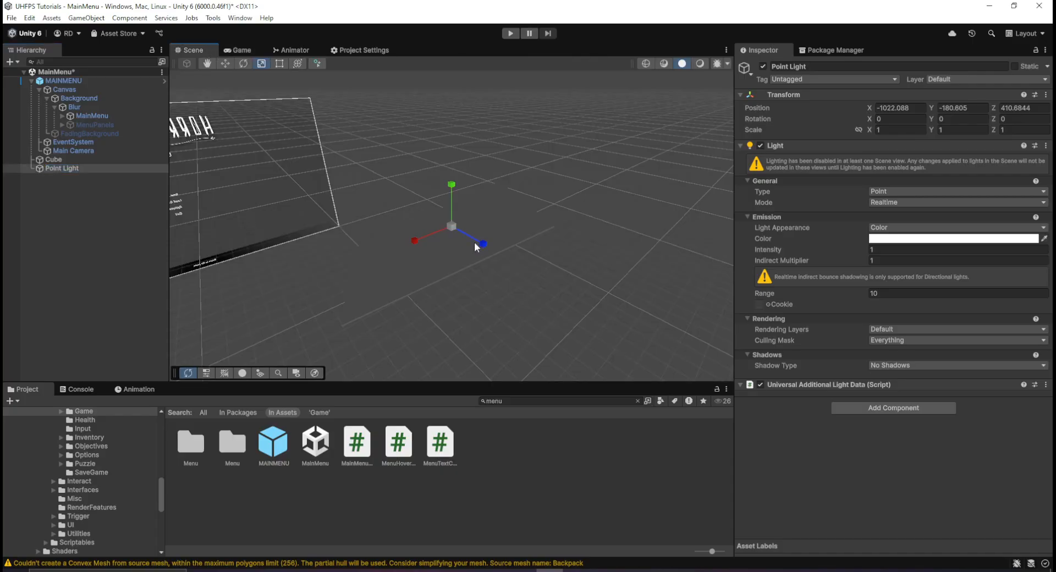
right_click_drag(475, 247, 487, 255)
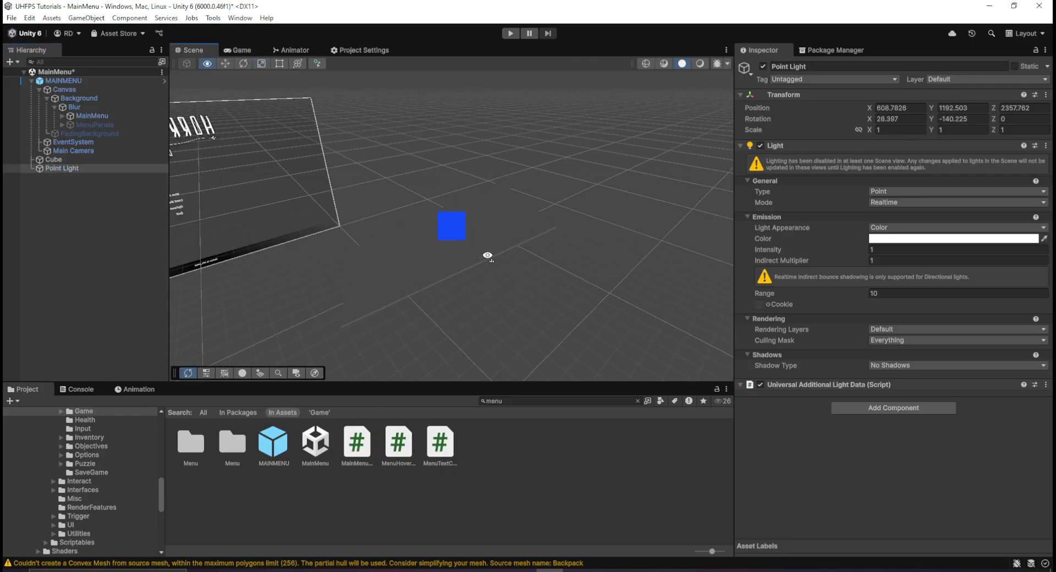
Step: Set the Point Light's intensity to 3.31 and range to 395.19, and align it with a view closer to the cube
left_click(254, 51)
left_click_drag(777, 249, 155, 71)
left_click(190, 51)
mouse_move(580, 241)
right_mouse_down()
mouse_move(552, 240)
mouse_move(584, 273)
mouse_move(670, 221)
mouse_move(669, 210)
right_mouse_up()
key("w")
scroll(566, 253, "up", 5)
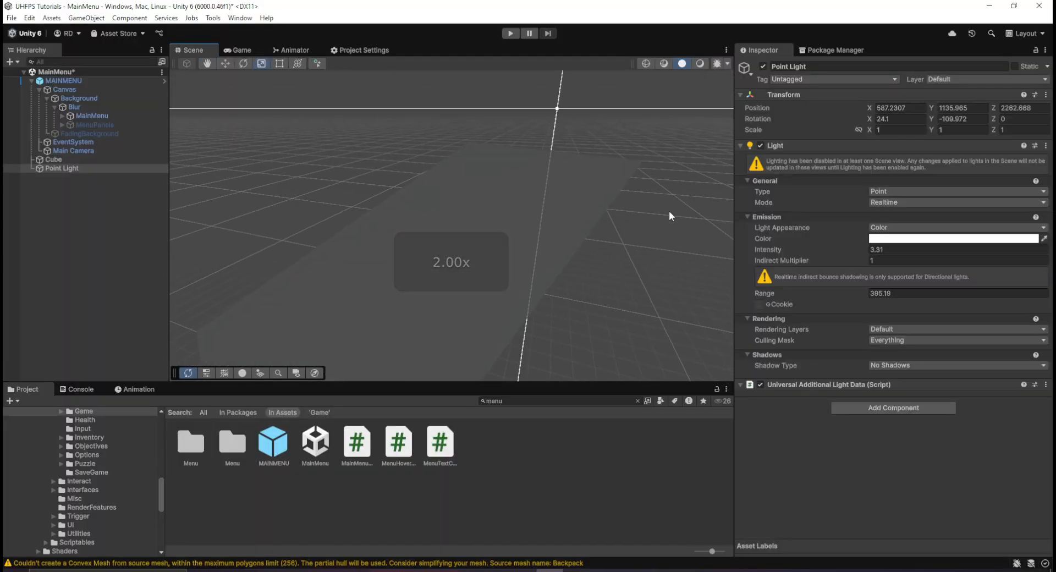
Step: Turn on scene lighting in the Scene view and clear the object selection
left_click(700, 63)
right_click(69, 187)
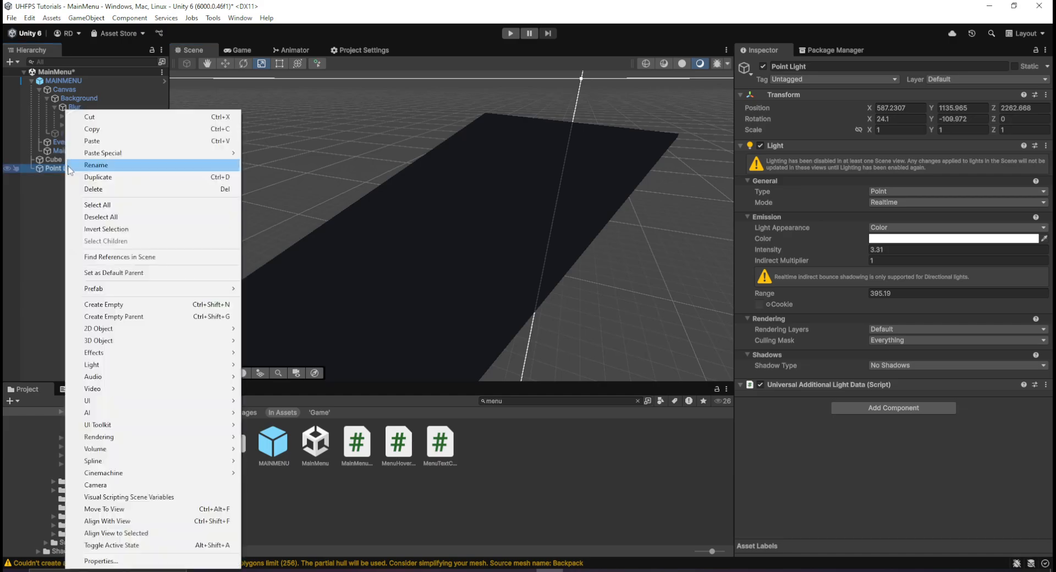
left_click(31, 238)
scroll(486, 209, "up", 5)
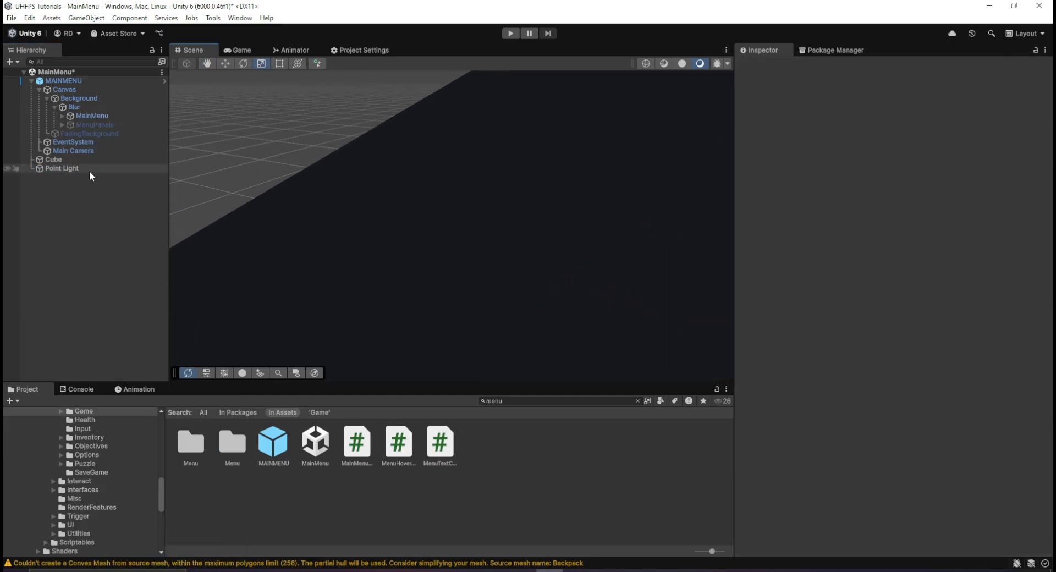
Step: Move the Point Light over the cube to about X 549, Y 1117.3, Z 2232.4
left_click(89, 168)
left_click_drag(440, 325, 438, 242, "alt")
scroll(445, 220, "down", 3)
key("w")
left_click(444, 199)
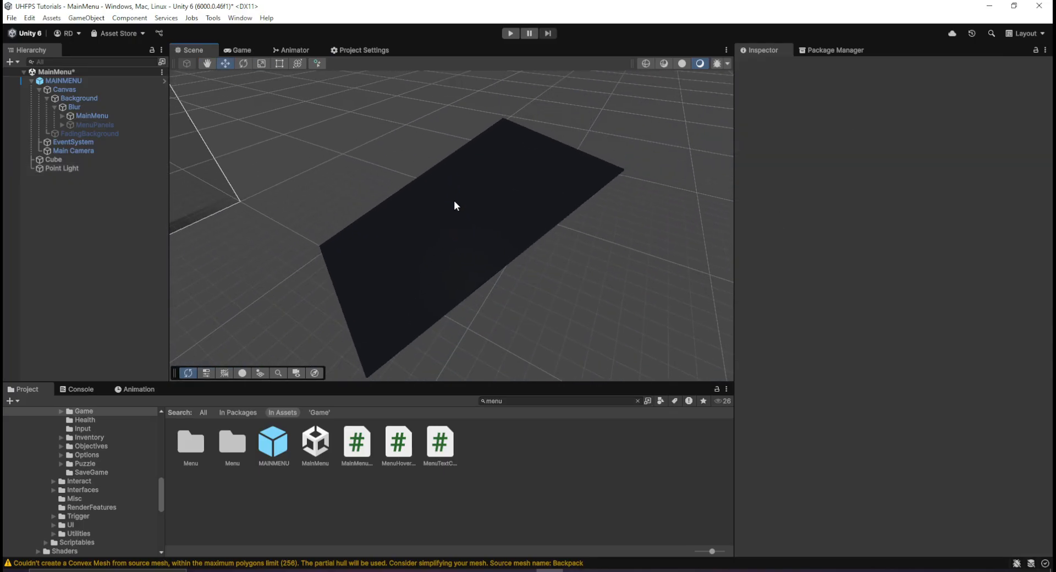
key("ctrl+z")
left_click_drag(454, 198, 468, 107)
left_click_drag(461, 151, 420, 218)
Step: Set the Point Light's intensity to 187.72 and check the lit cube in the Game view
right_click_drag(422, 221, 544, 193)
key("w")
key("a")
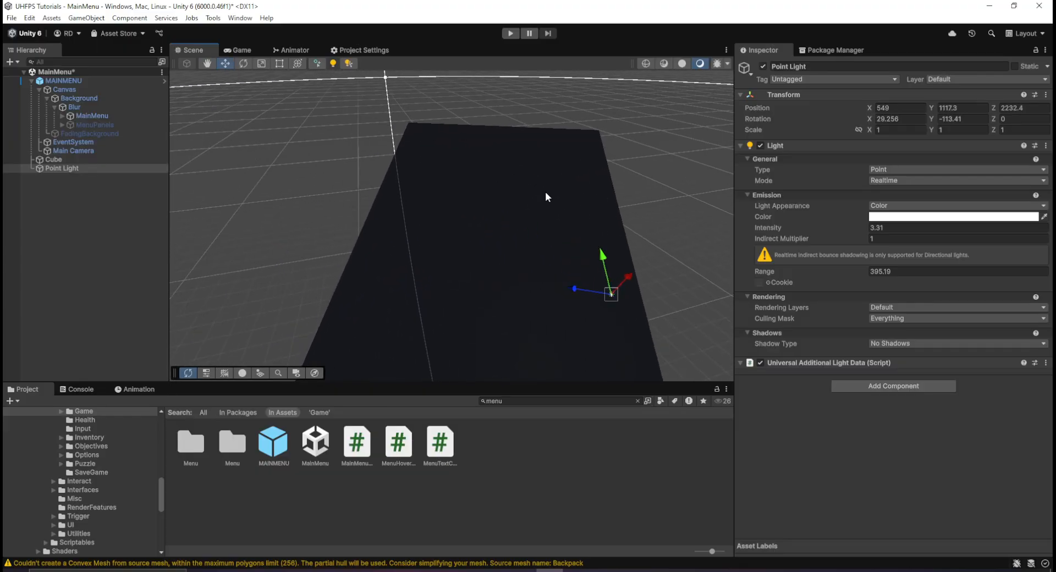
left_click_drag(844, 227, 902, 257)
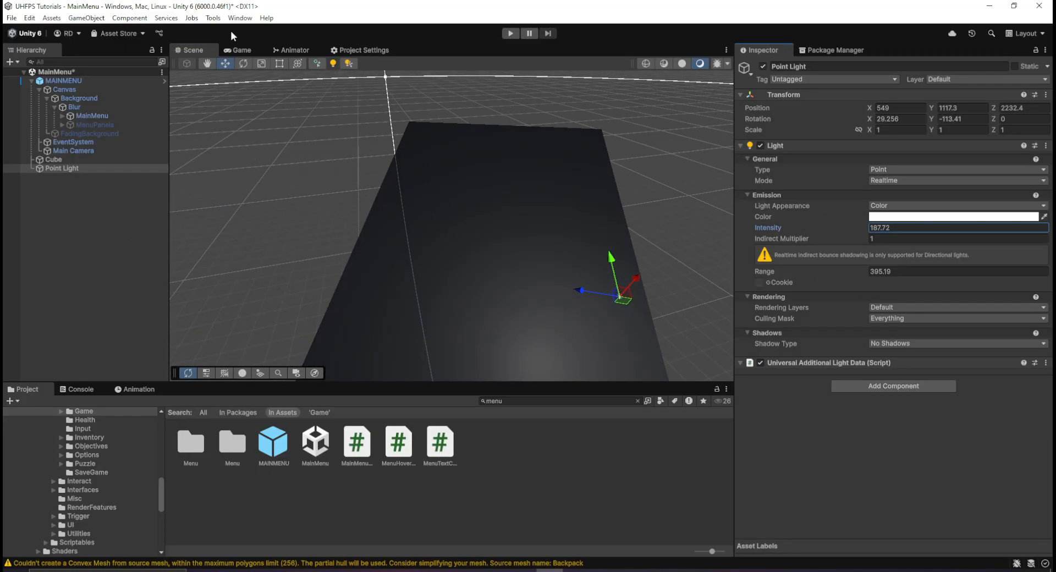
left_click(238, 50)
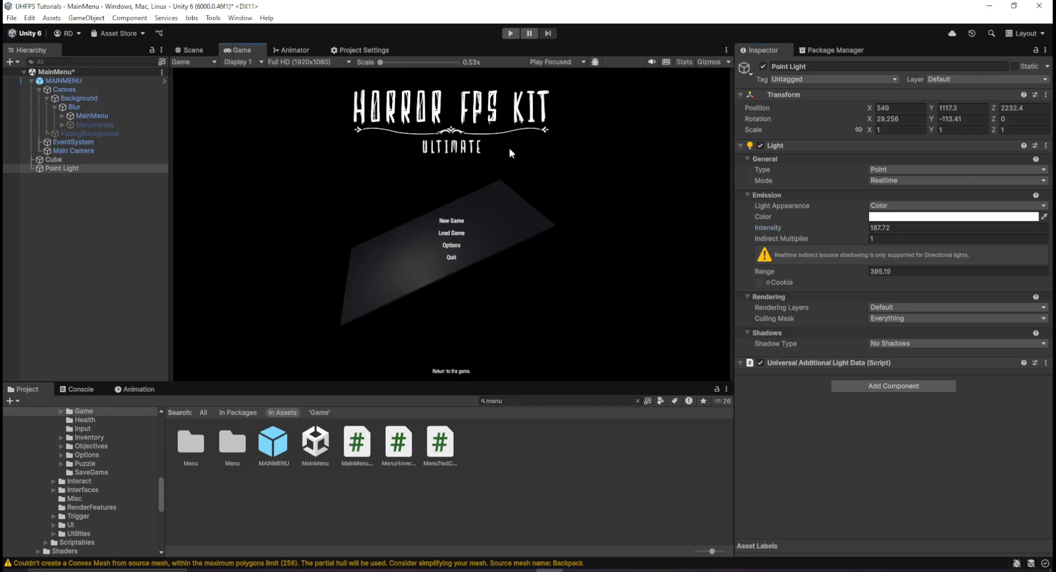
Step: Play-test the main menu in a maximized Game view, opening and leaving Options before stopping play mode
key("shift+space")
left_click(516, 33)
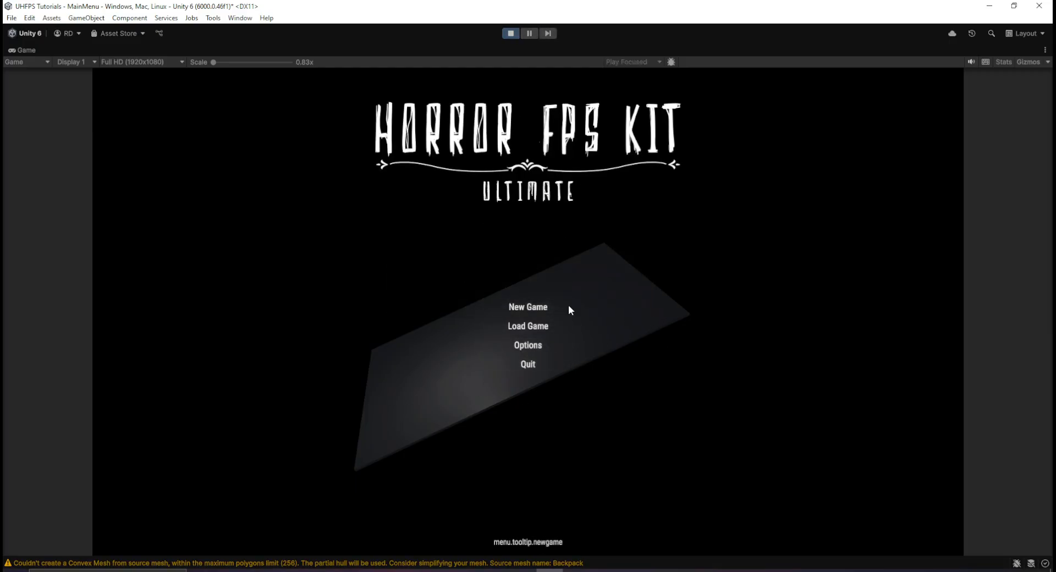
left_click(501, 344)
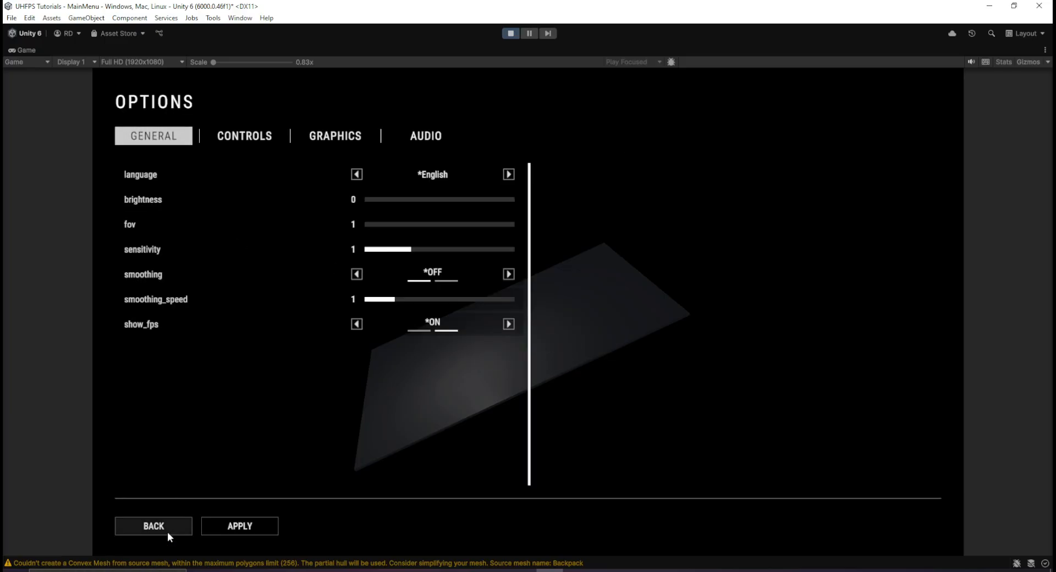
left_click(154, 525)
left_click(510, 33)
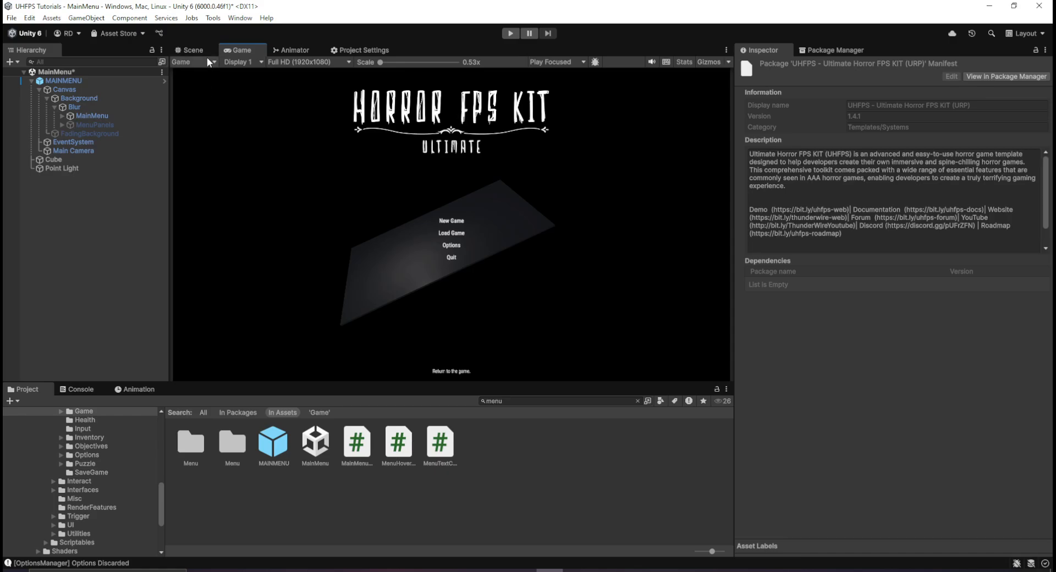
Step: Frame the MainMenu UI object in the Scene view using 2D mode
left_click(193, 50)
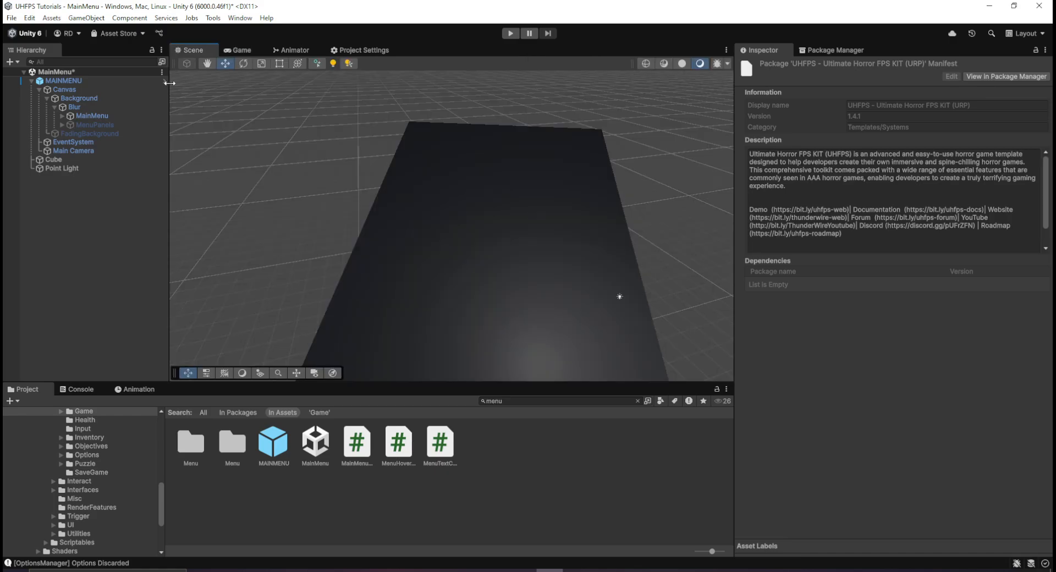
double_click(101, 117)
key("w")
right_click_drag(786, 316, 490, 269)
key("2")
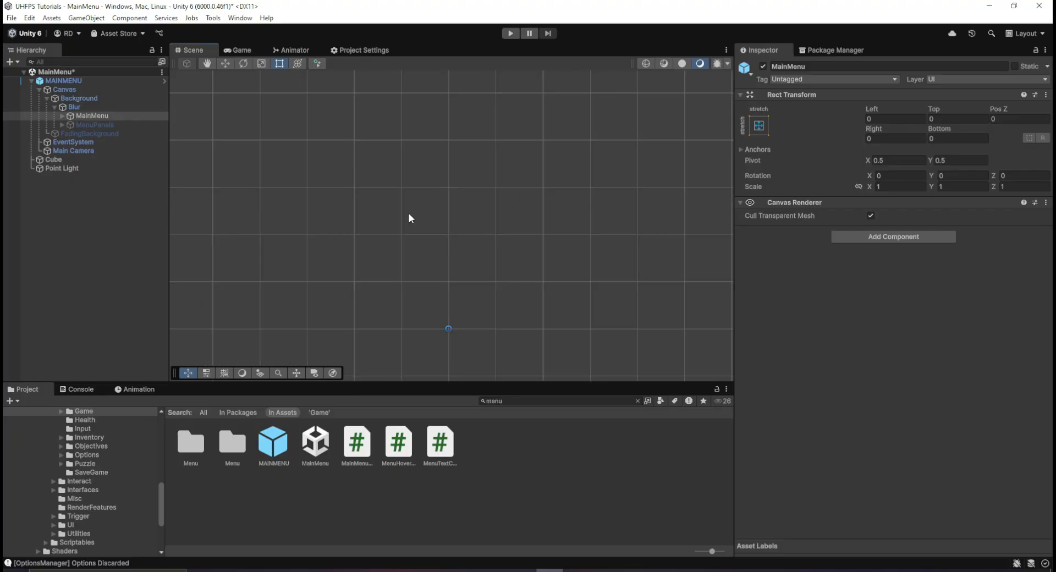
scroll(396, 182, "up", 10)
scroll(392, 193, "down", 5)
scroll(384, 247, "down", 10)
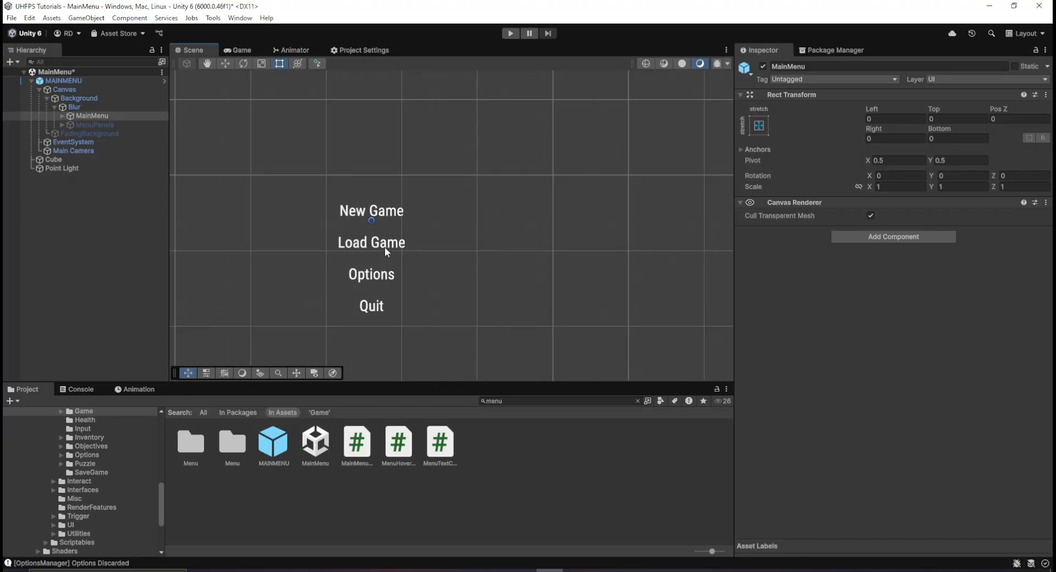
scroll(437, 240, "up", 3)
Step: Examine the Background, Main Camera and Canvas objects inside the MAINMENU prefab
left_click(97, 166)
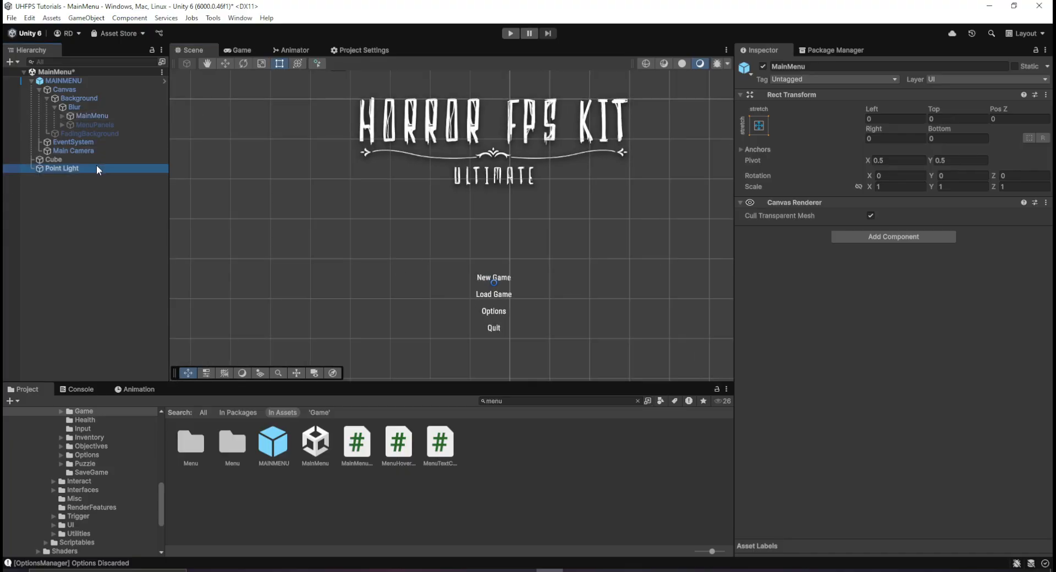
left_click(83, 134)
left_click(61, 81)
left_click(33, 99)
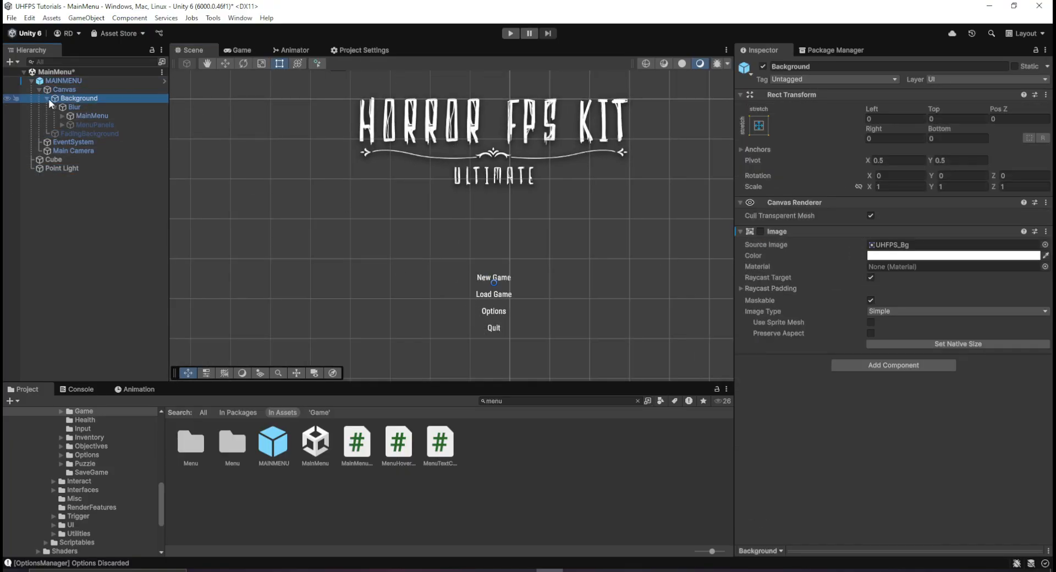
left_click(47, 98)
left_click(67, 116)
left_click(74, 124)
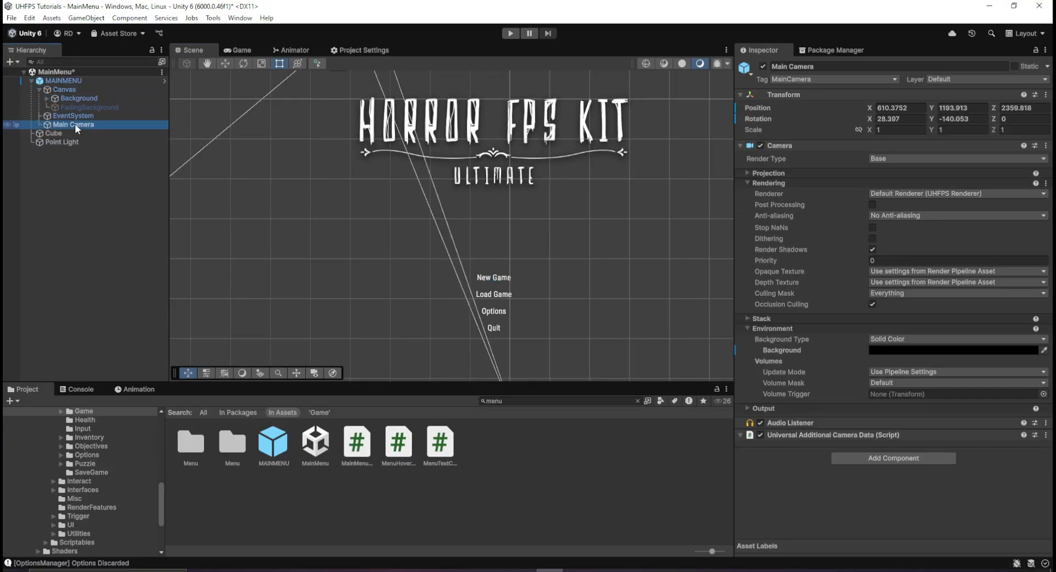
left_click(50, 90)
left_click(47, 98)
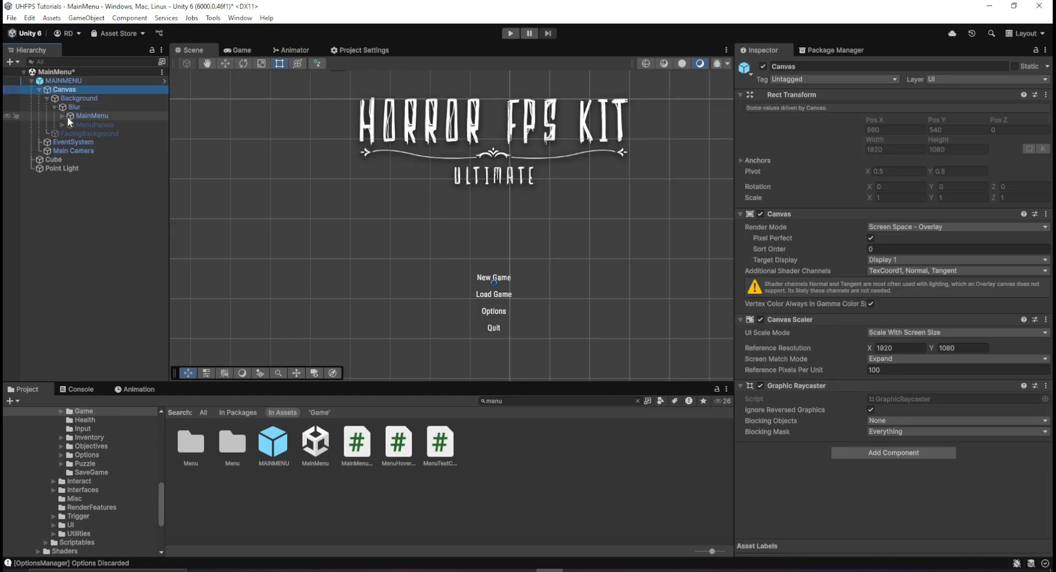
Step: Activate the MenuPanels object and its LoadGame child panel
left_click(86, 124)
left_click(763, 66)
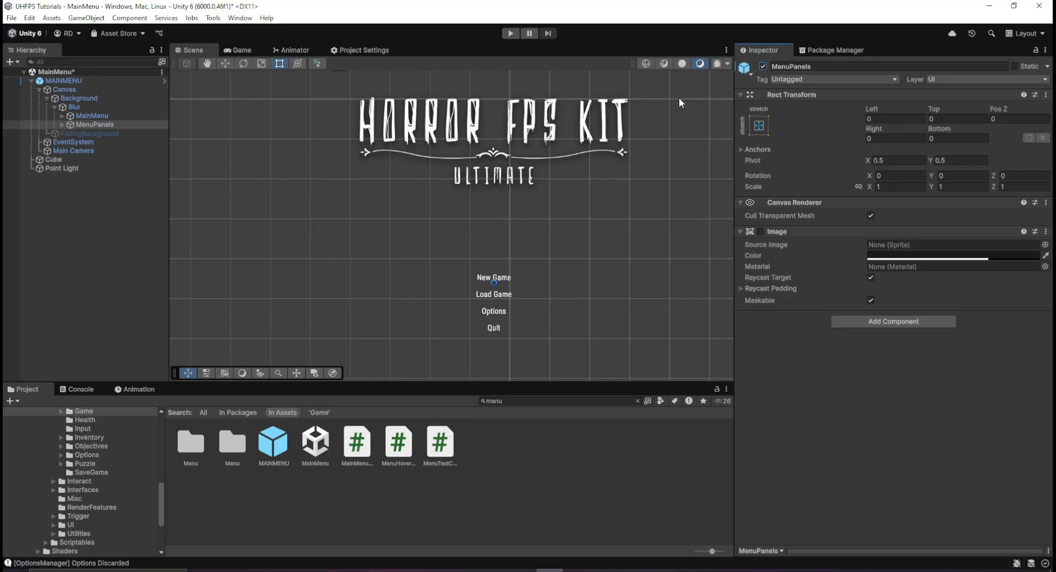
scroll(367, 279, "down", 5)
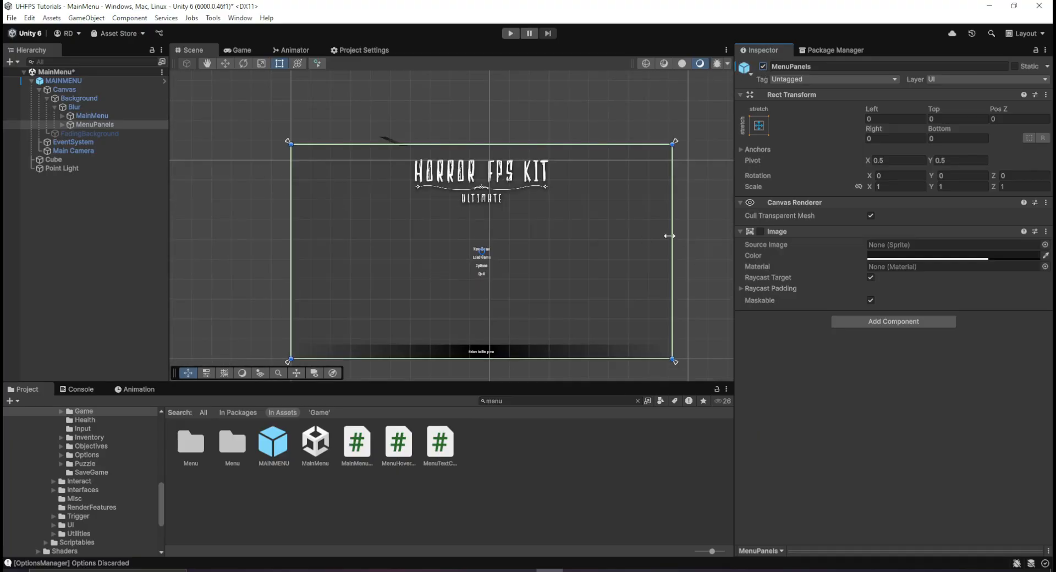
left_click(88, 115)
left_click(97, 125)
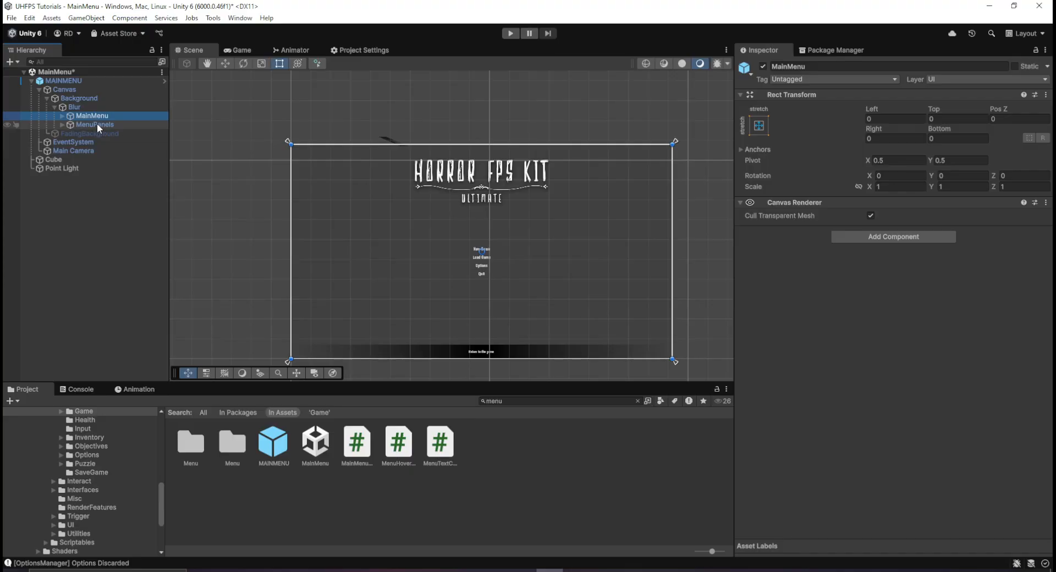
left_click(62, 124)
left_click(99, 133)
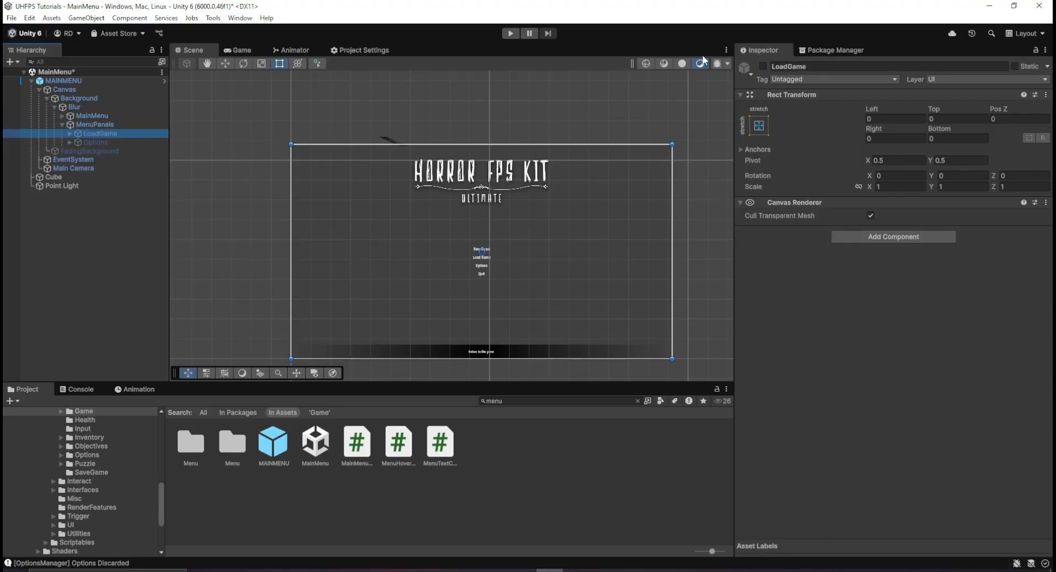
left_click(763, 66)
scroll(210, 289, "up", 3)
Step: Anchor and position the LoadGame panel's Title at middle right, and right-align its text
left_click(87, 134)
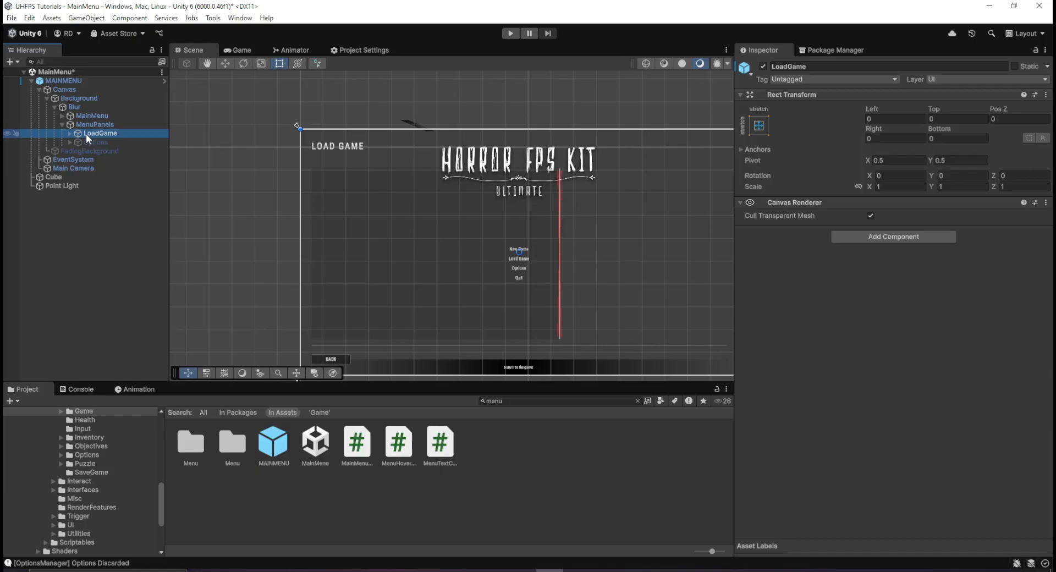
key("Right")
key("Down")
key("w")
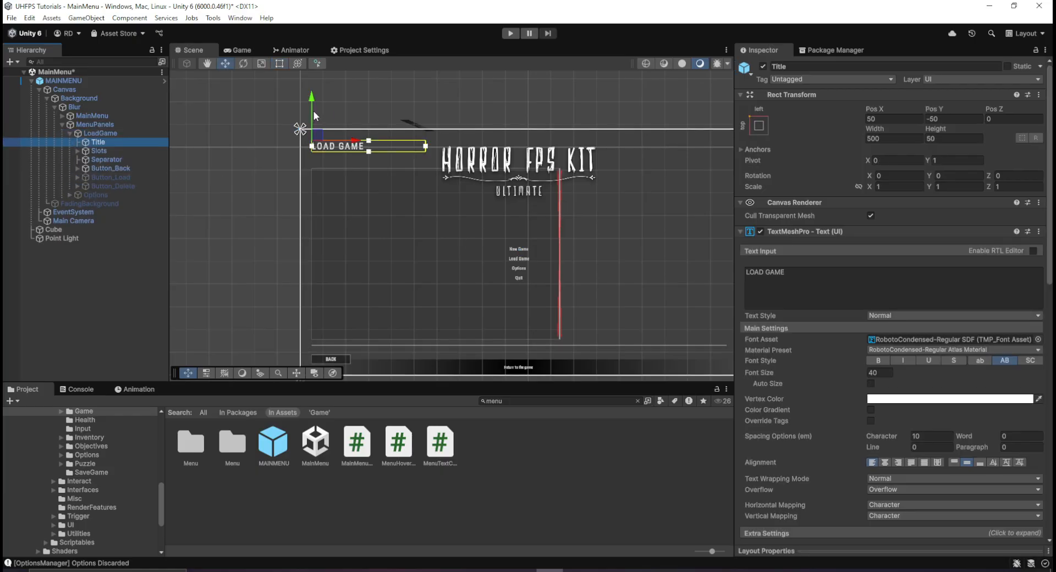
left_click_drag(734, 134, 740, 133)
left_click(762, 128)
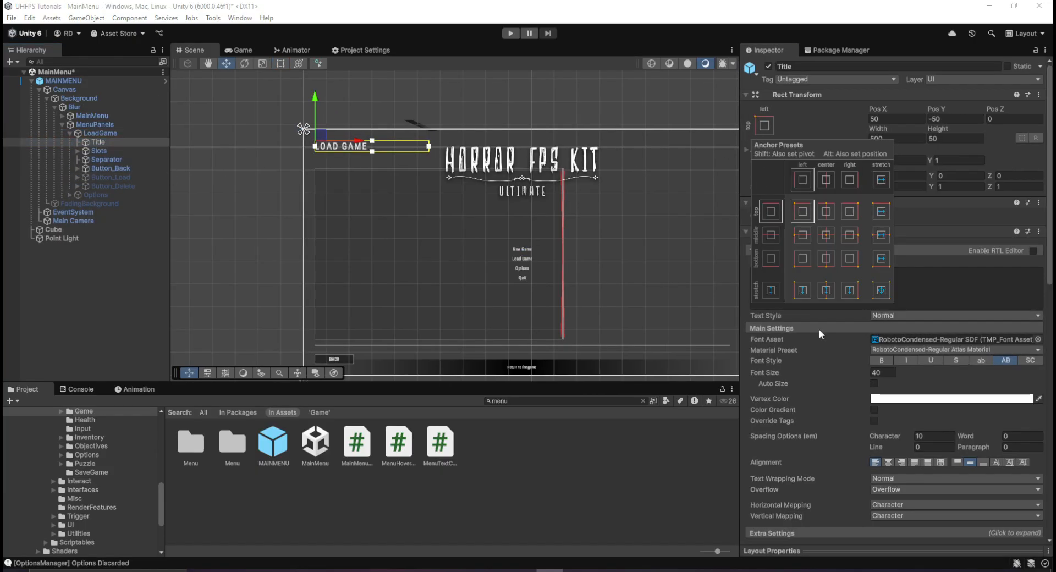
left_click(850, 235, "alt")
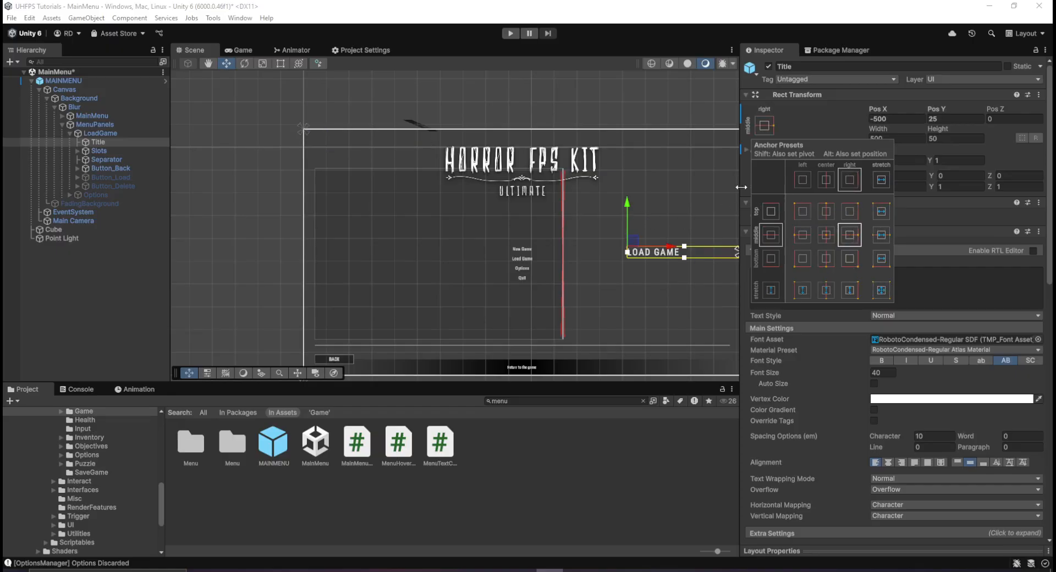
left_click(901, 463)
Step: Move the LOAD GAME title to the panel's upper-right corner, at Pos X -553 and Pos Y 522
middle_click_drag(544, 287, 406, 302)
left_click_drag(519, 214, 536, 103)
left_click_drag(555, 148, 543, 149)
Step: Move the LoadGame panel's Slots area horizontally toward the middle of the canvas, to about Pos X 417
left_click(296, 226)
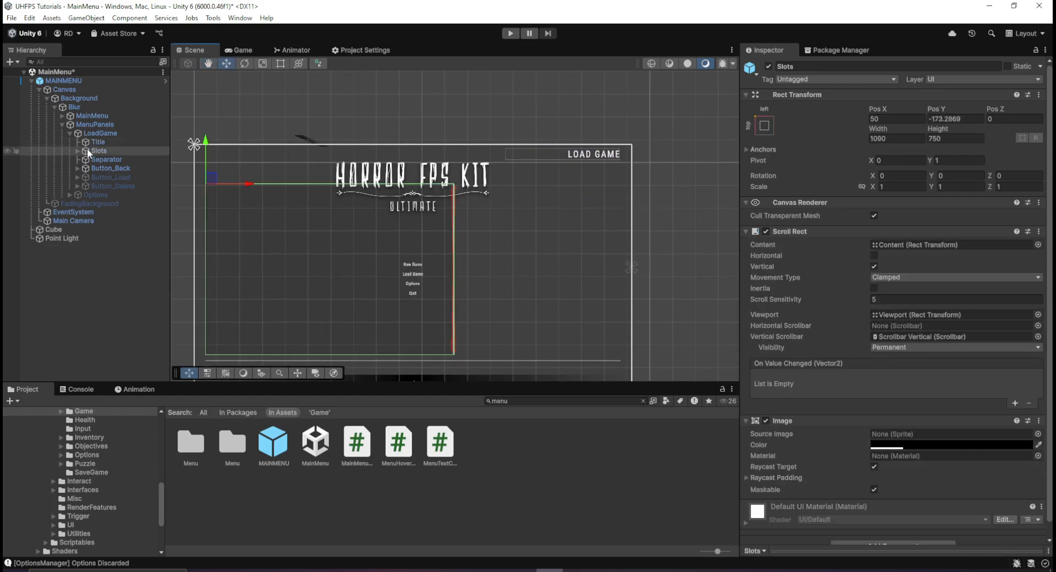
left_click(102, 142)
left_click(101, 150)
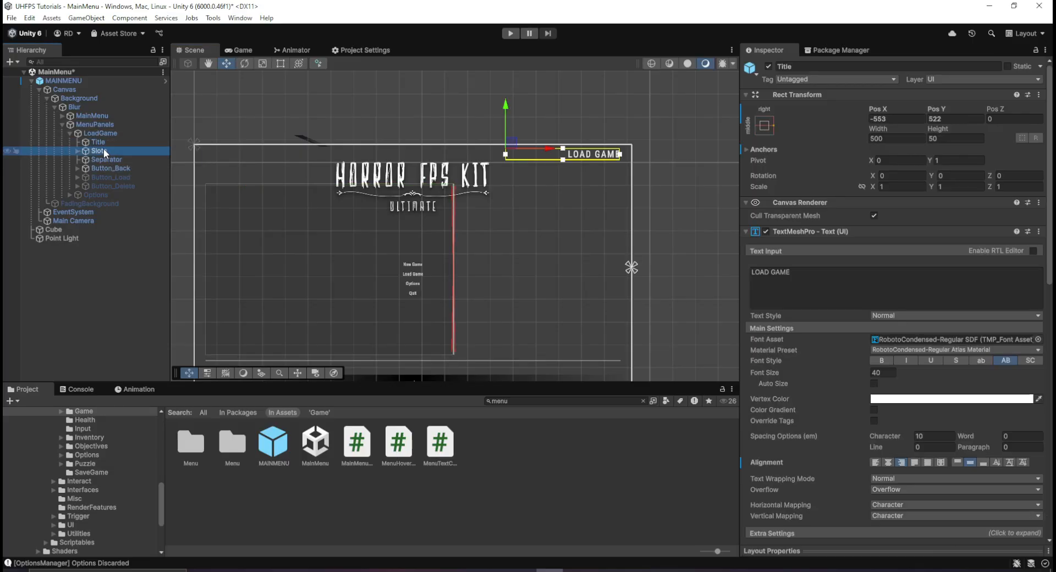
left_click_drag(279, 189, 329, 189)
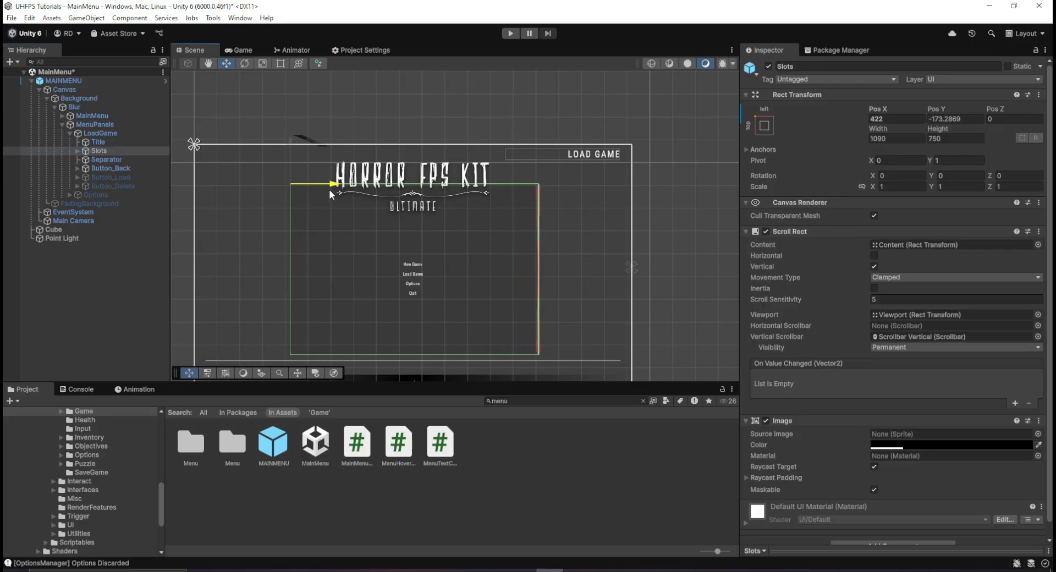
Step: Raise the LoadGame panel's Separator line to Pos Y 995, just below the LOAD GAME title, and check it in the Game view
left_click(105, 159)
scroll(417, 313, "down", 1)
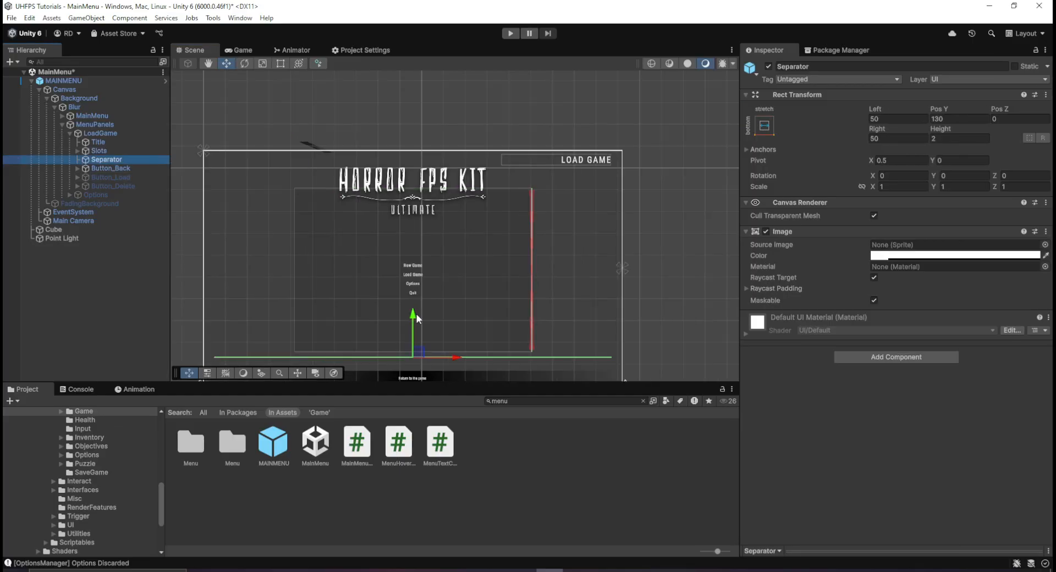
left_click_drag(417, 317, 455, 128)
left_click(243, 50)
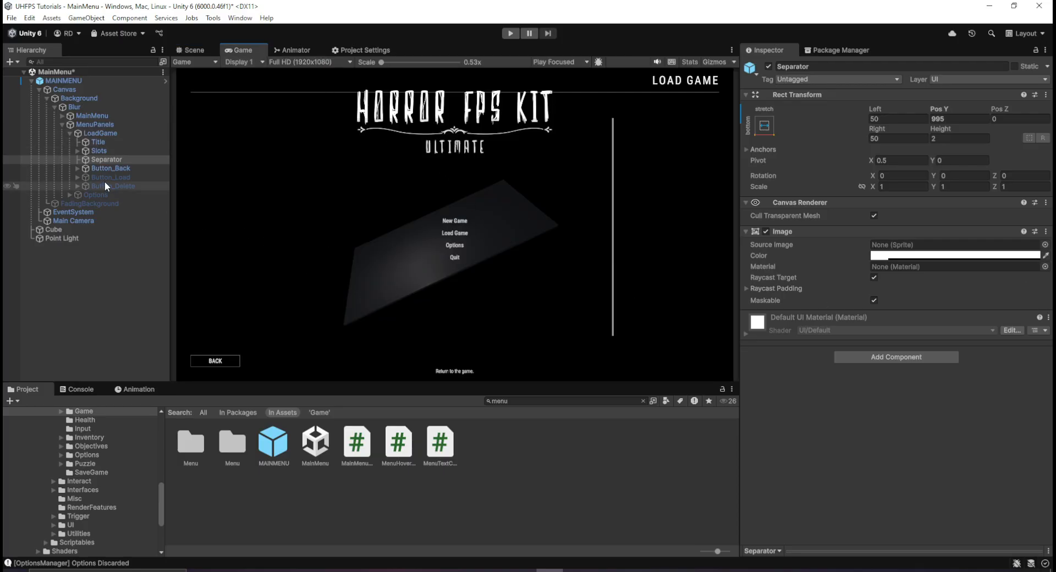
Step: Anchor and position Button_Back at bottom right, and offset it to Pos X -197.13 and Pos Y 30
left_click(121, 167)
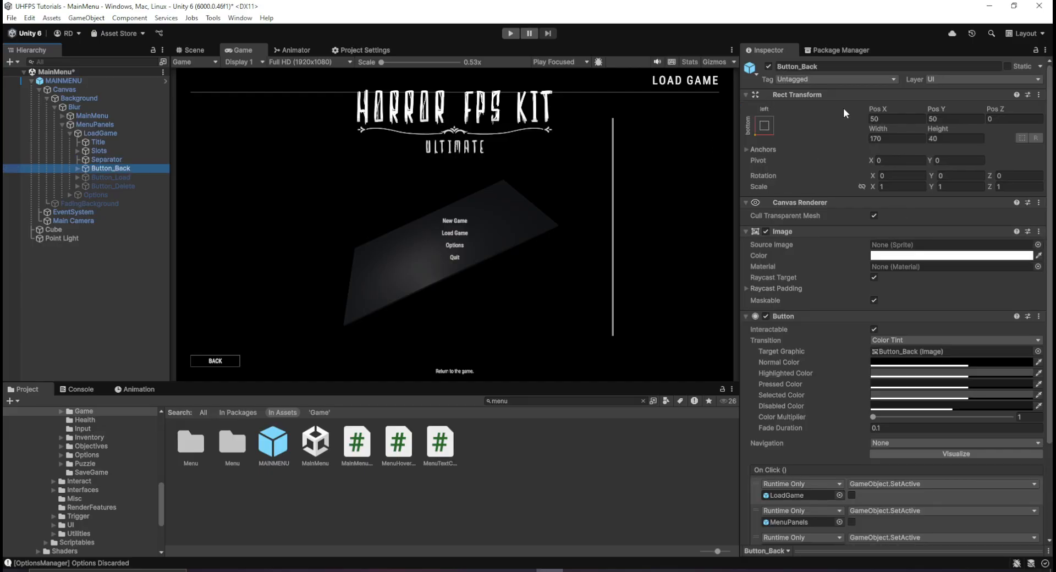
left_click(764, 125)
left_click(849, 259, "alt")
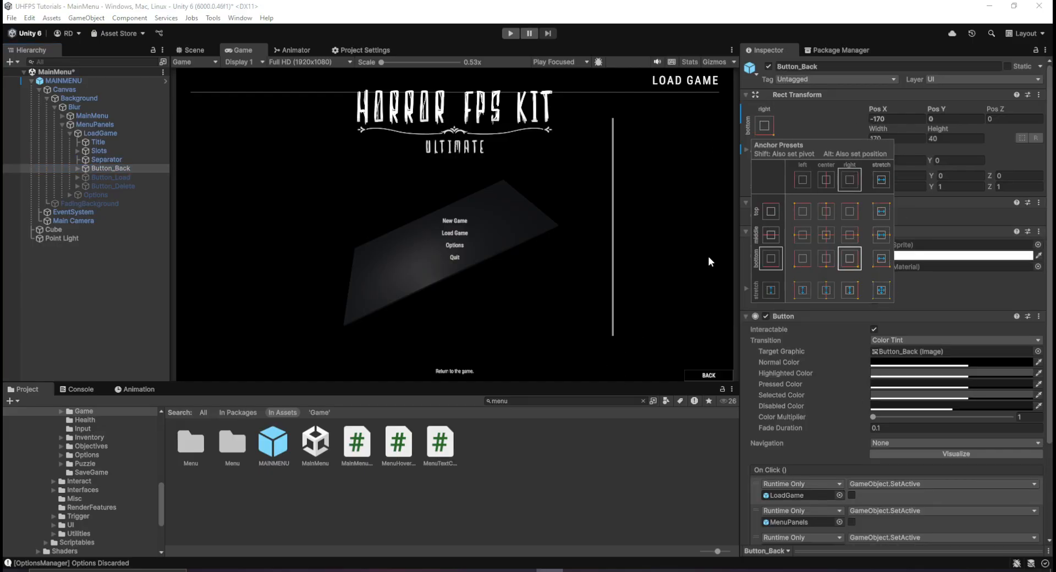
left_click(910, 284)
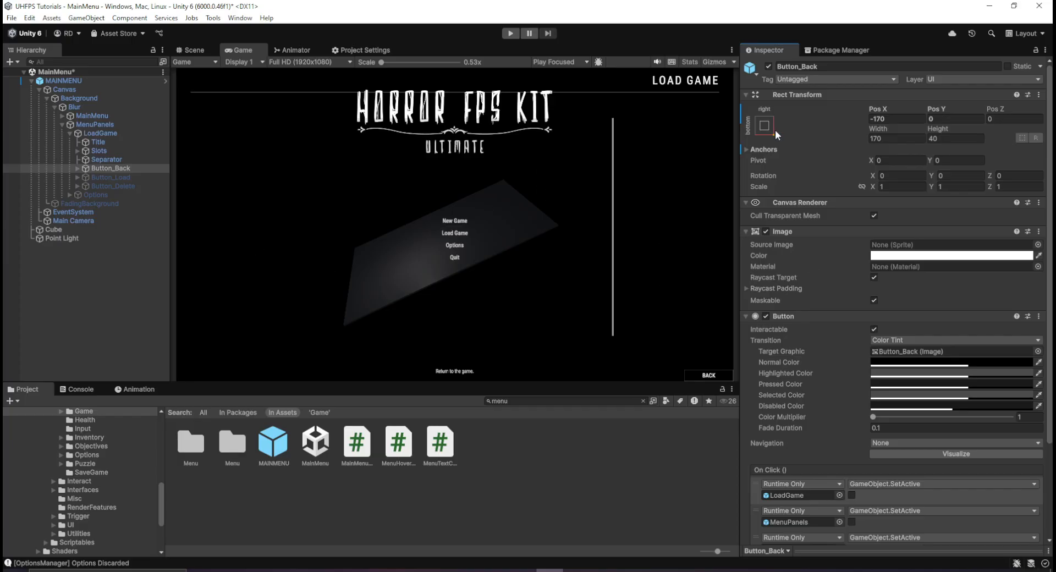
left_click_drag(882, 110, 385, 132)
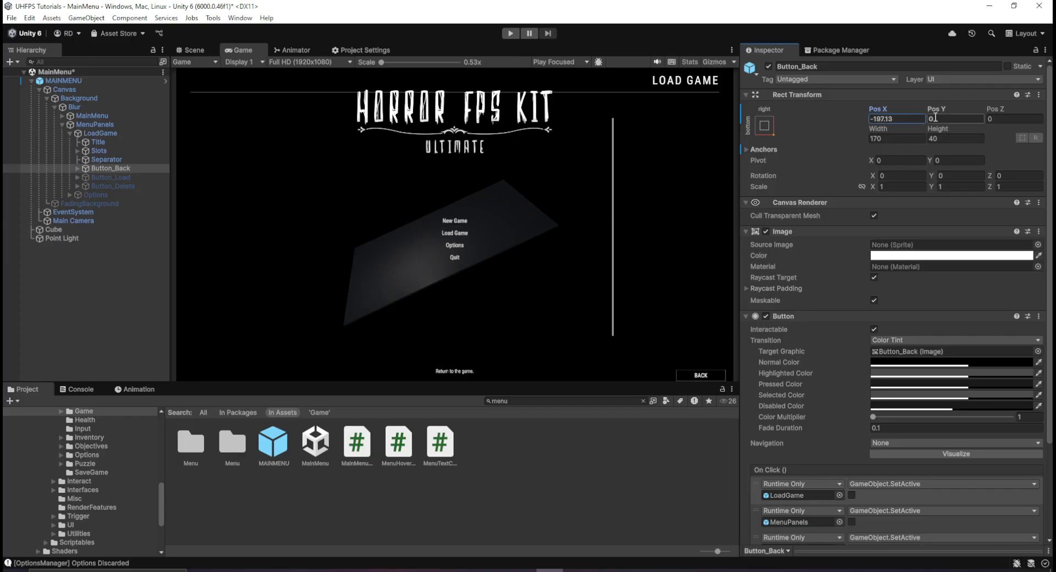
left_click_drag(941, 105, 984, 101)
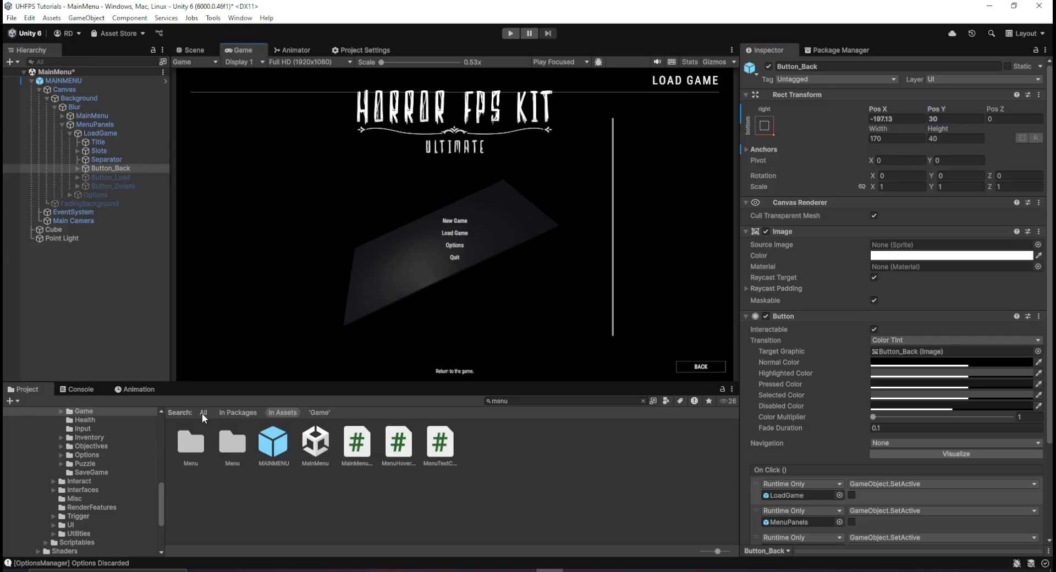
Step: Toggle the Button_Load and Button_Delete objects on and back off together
left_click(100, 176)
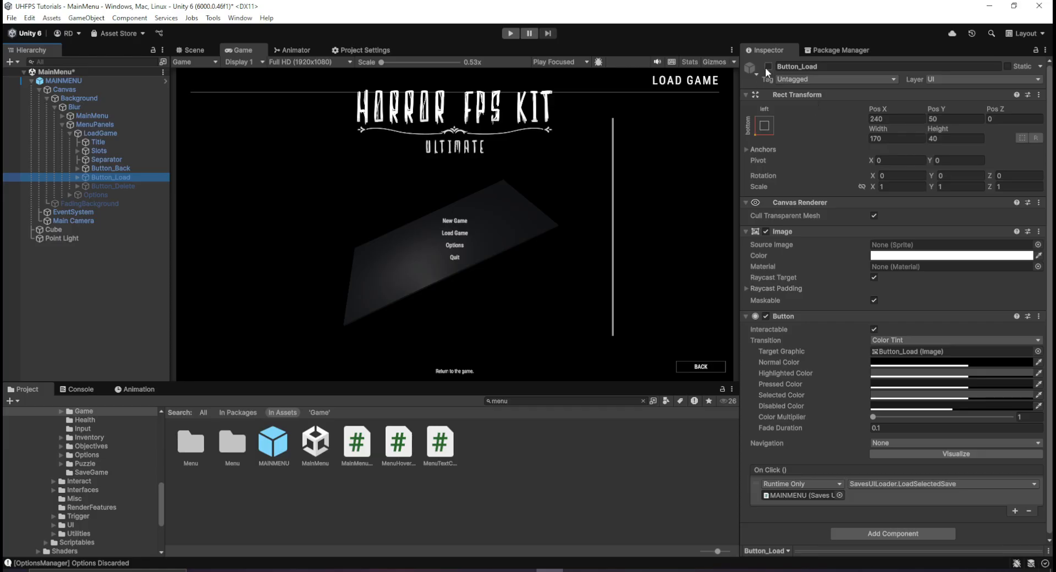
left_click(118, 187, "ctrl")
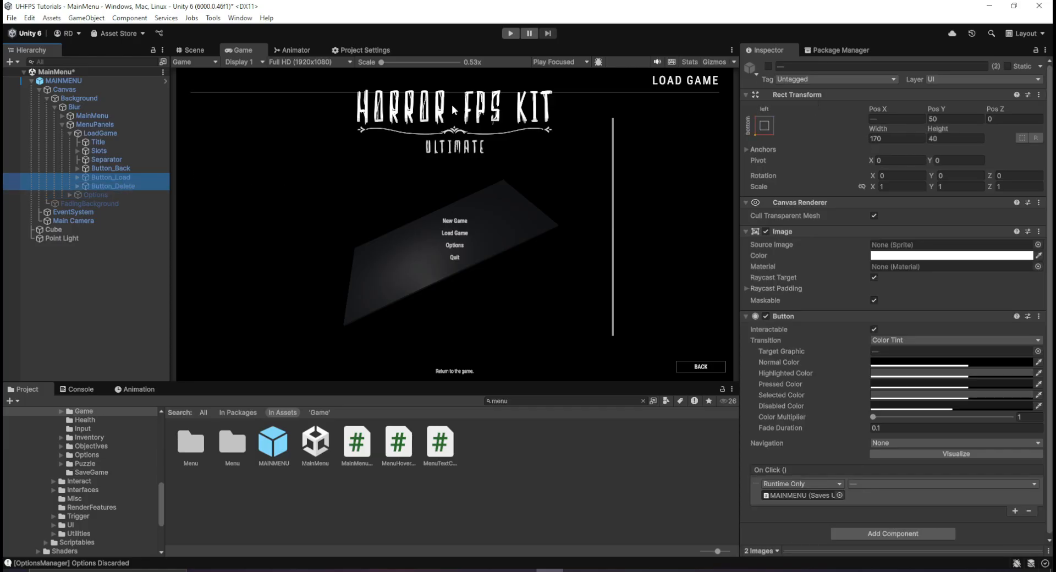
left_click(768, 63)
left_click(767, 64)
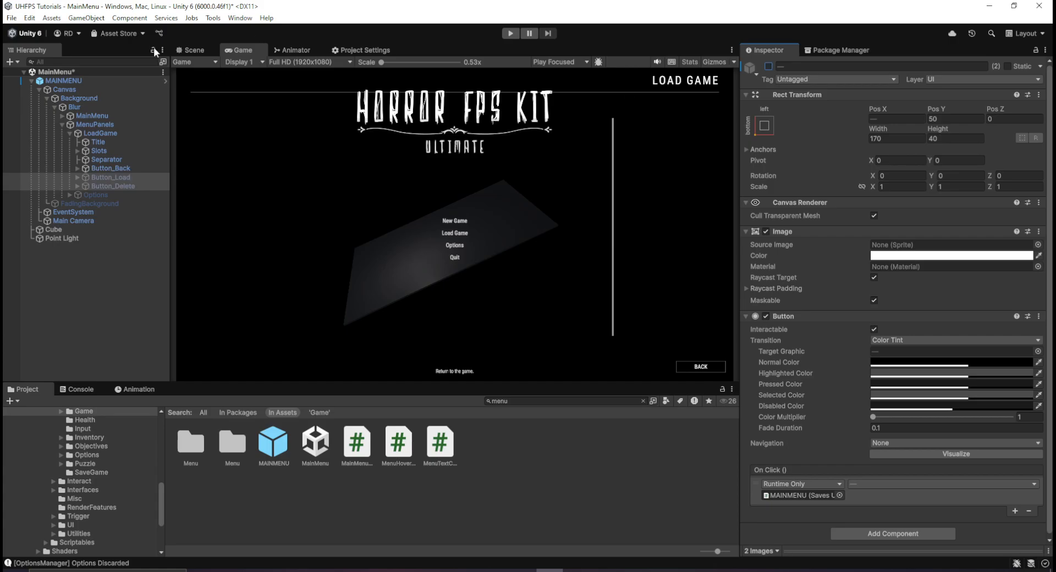
Step: Inspect the LoadGame panel's elements in the Scene view and check the 2.PNG image in the photo viewer
left_click(206, 55)
left_click(434, 268)
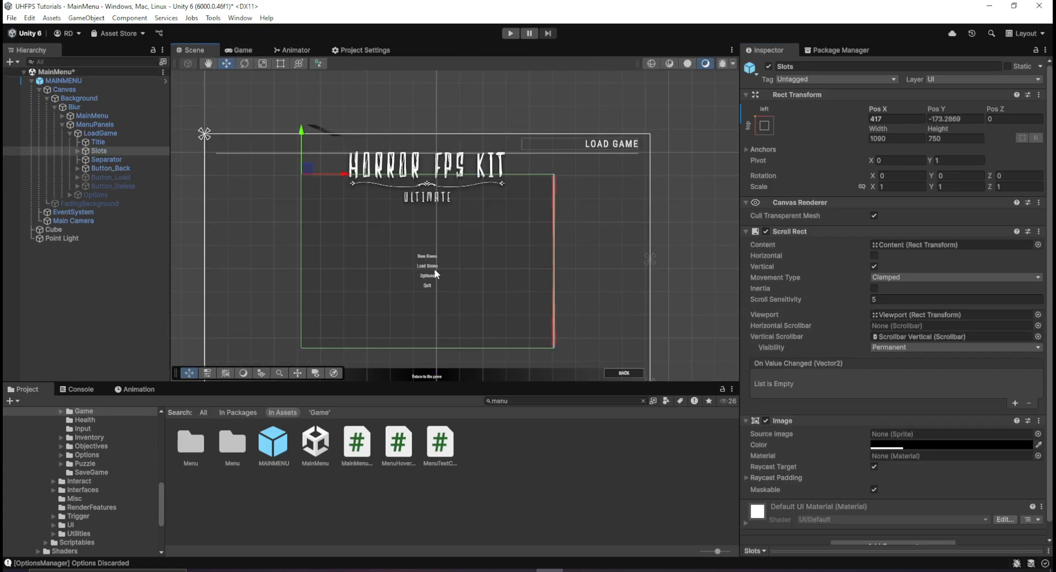
left_click(434, 269)
left_click(434, 269)
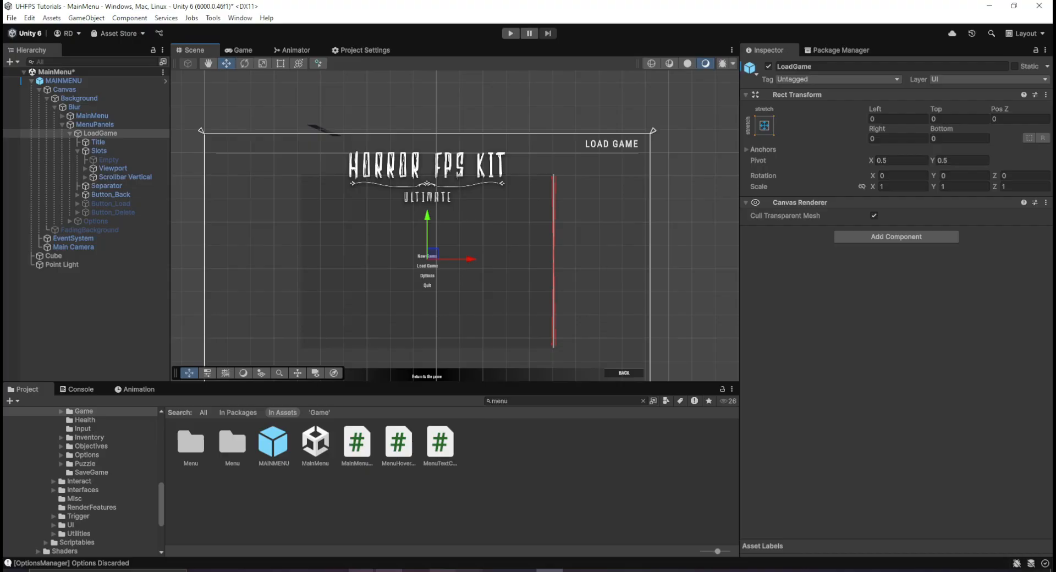
left_click(630, 570)
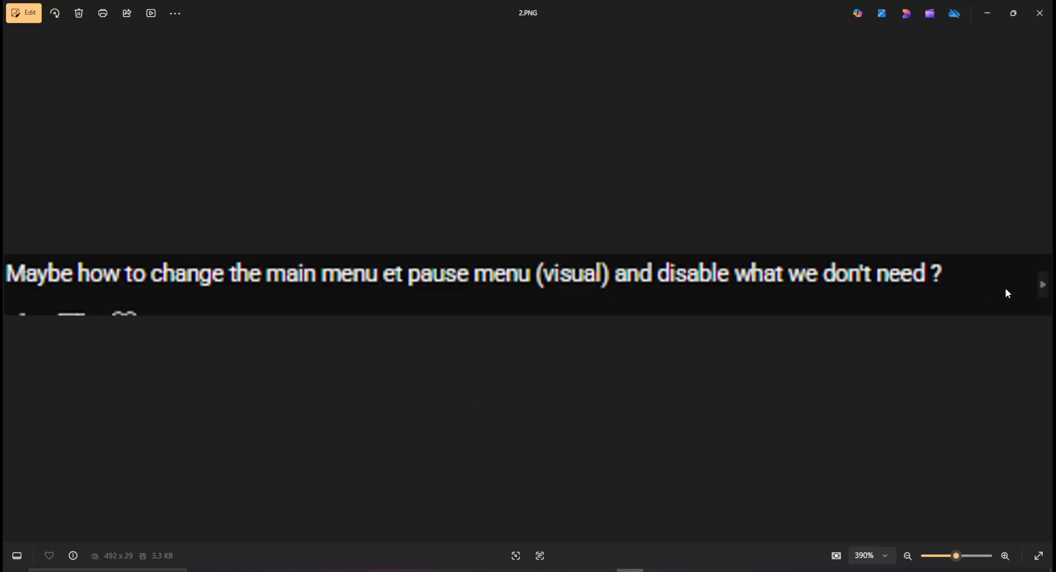
left_click(630, 569)
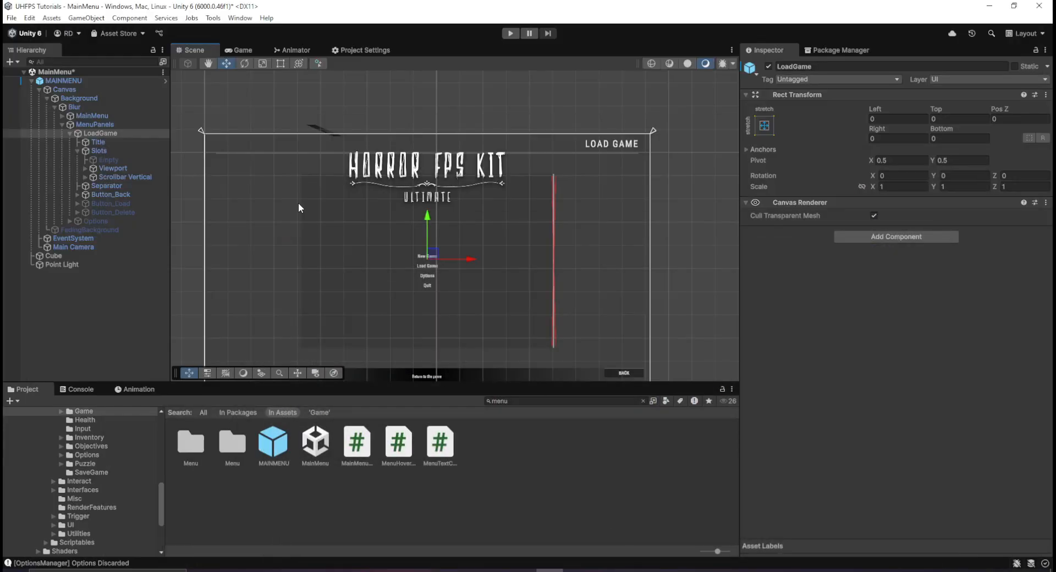
Step: Delete the LoadGame panel from MenuPanels
left_click(104, 151)
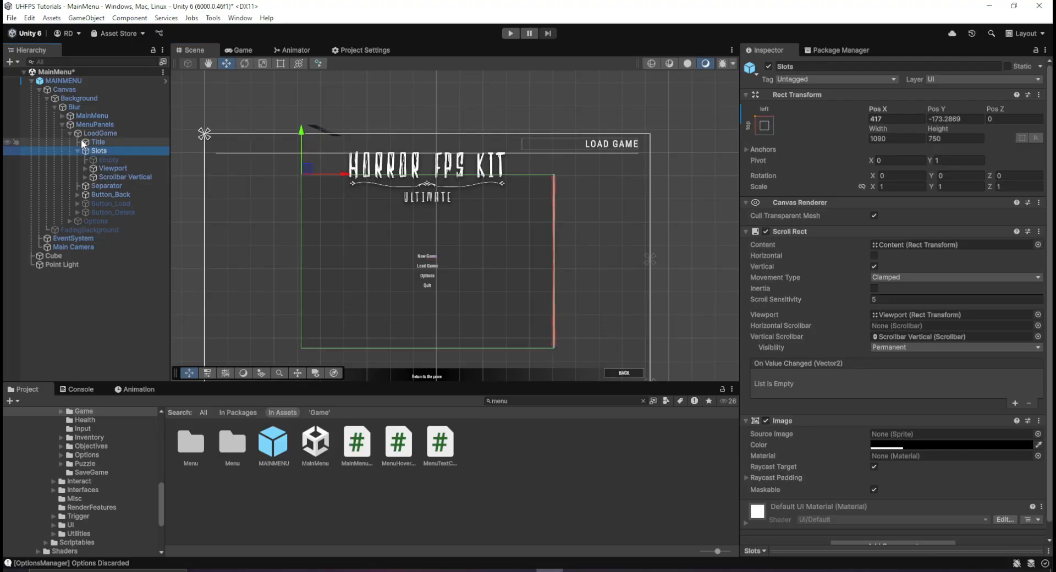
left_click(111, 132)
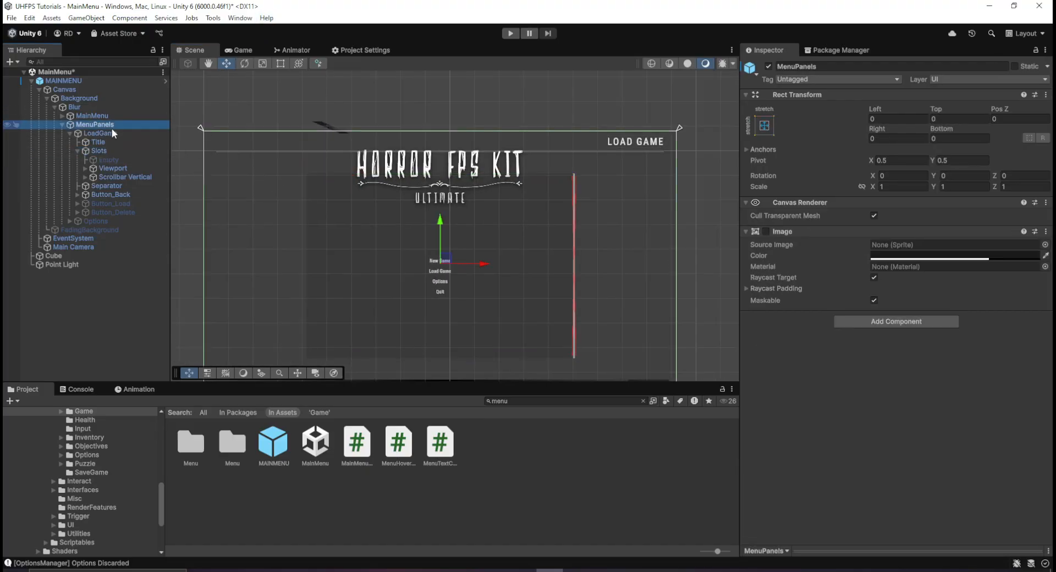
key("Delete")
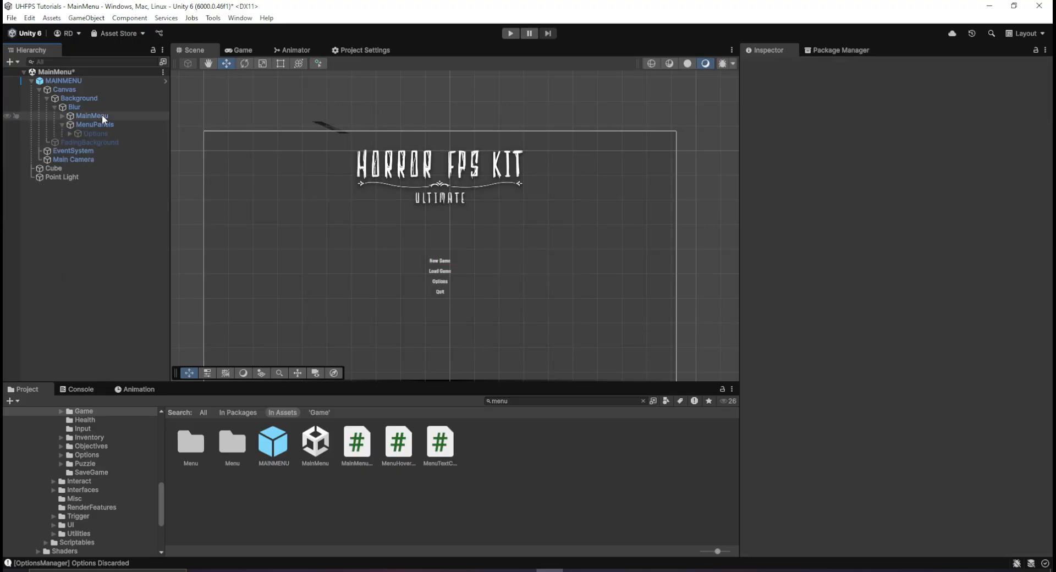
Step: Delete the LoadGame and Options buttons from MainMenu's MenuButtons group and check the menu in the Game view
left_click(101, 115)
left_click(62, 116)
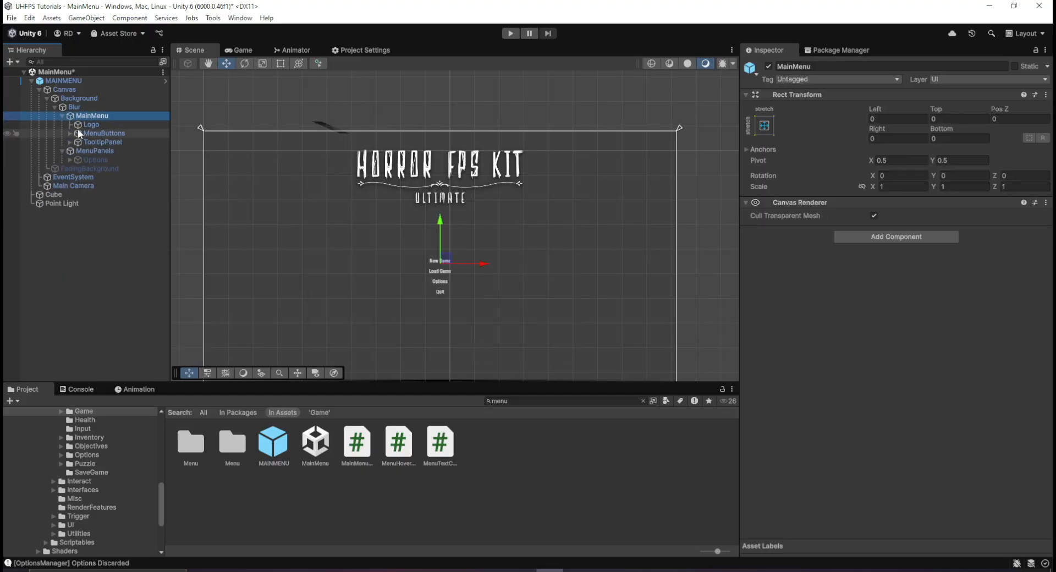
left_click(72, 133)
left_click(69, 133)
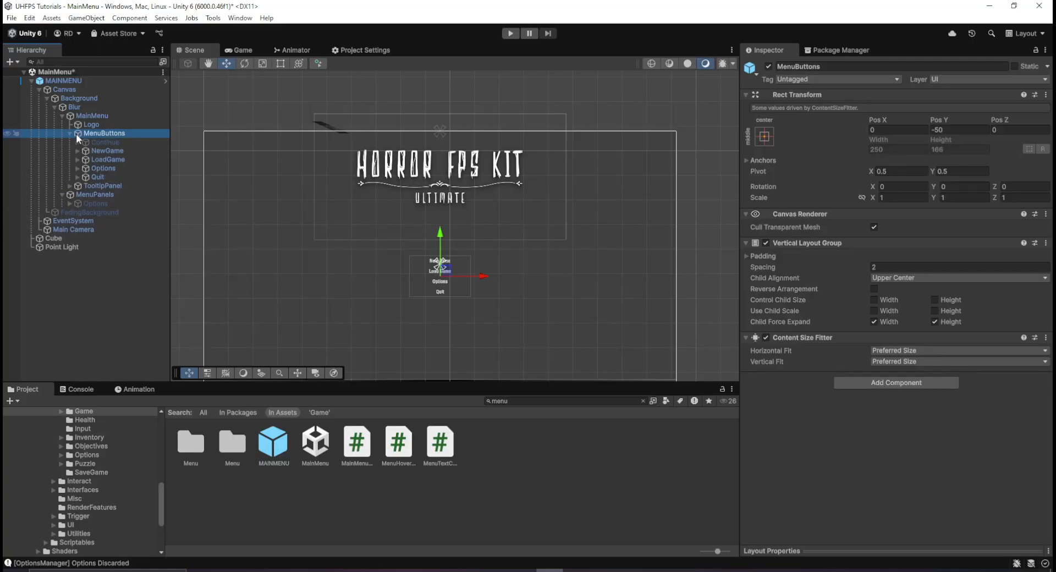
left_click(105, 159)
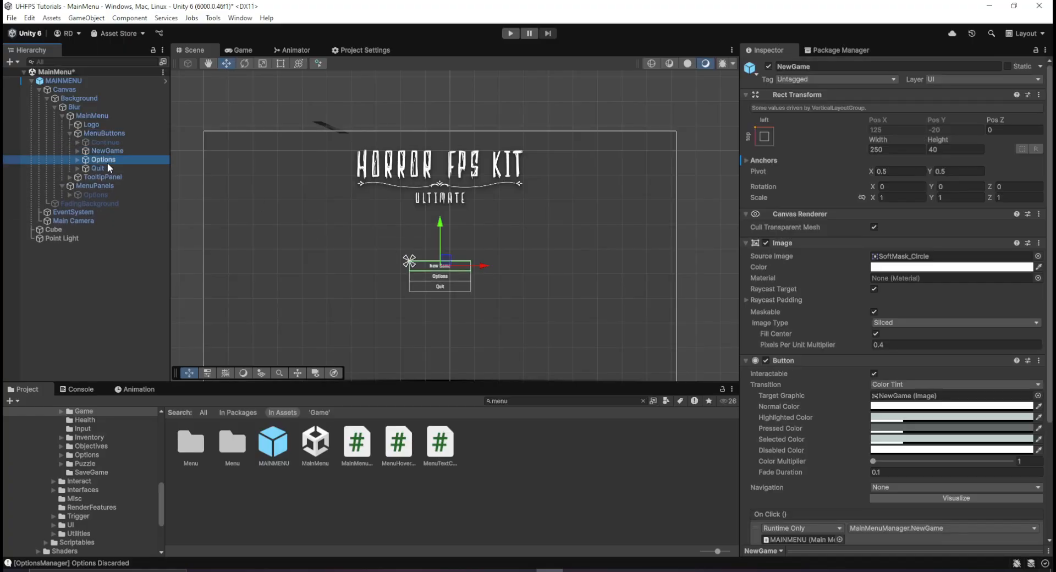
key("Delete")
left_click(242, 50)
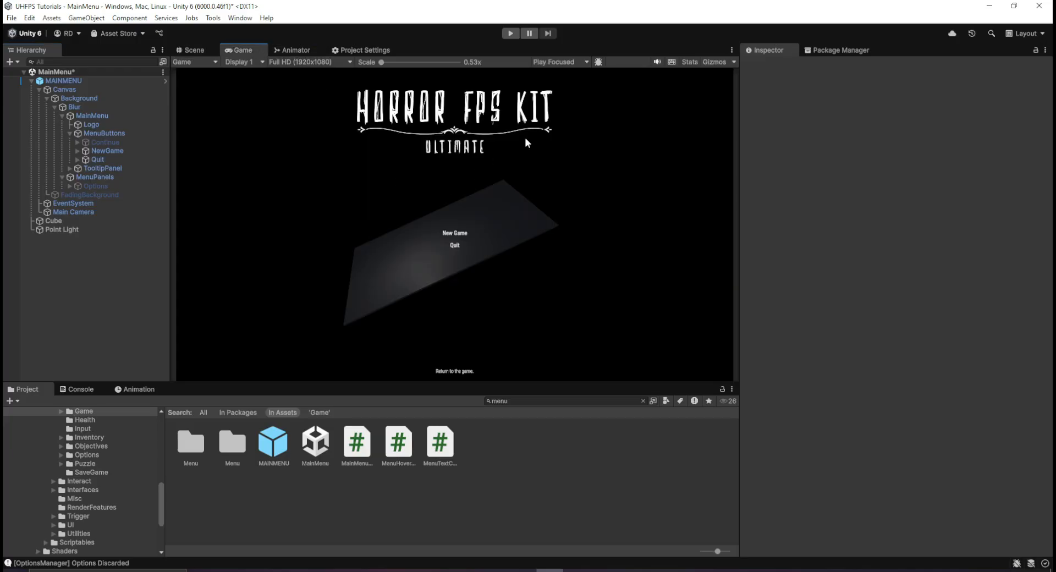
key("shift+space")
key("shift+space")
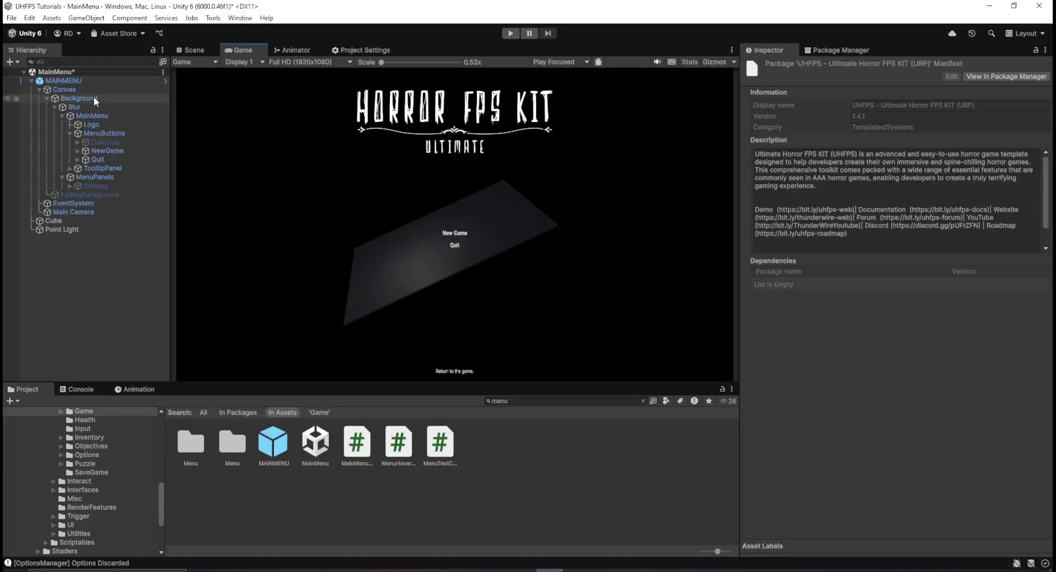
Step: Examine the Background and Canvas objects and the script components on the MAINMENU object
left_click(93, 98)
left_click(101, 91)
left_click(93, 100)
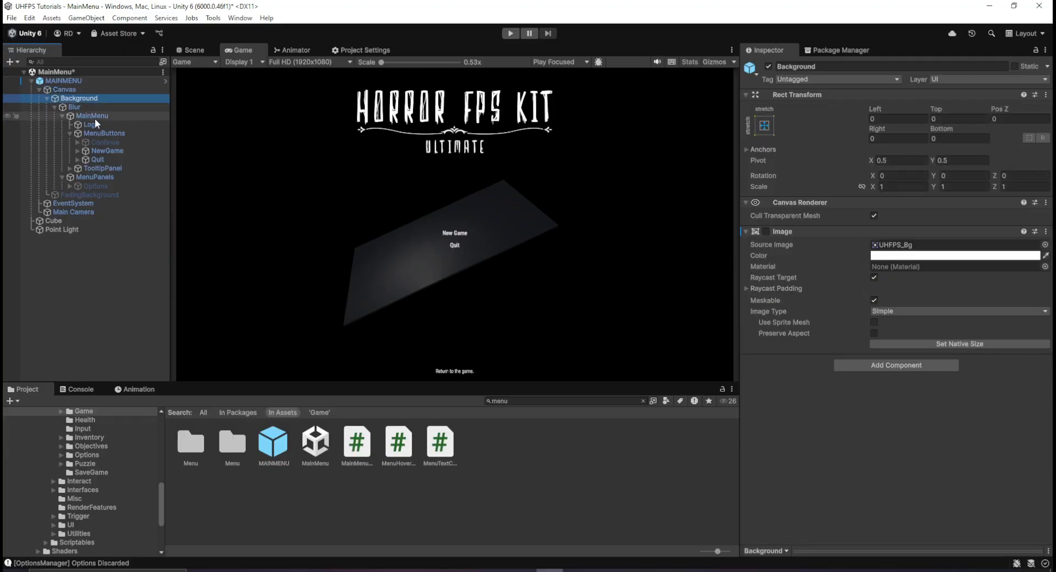
left_click(82, 82)
scroll(762, 239, "down", 3)
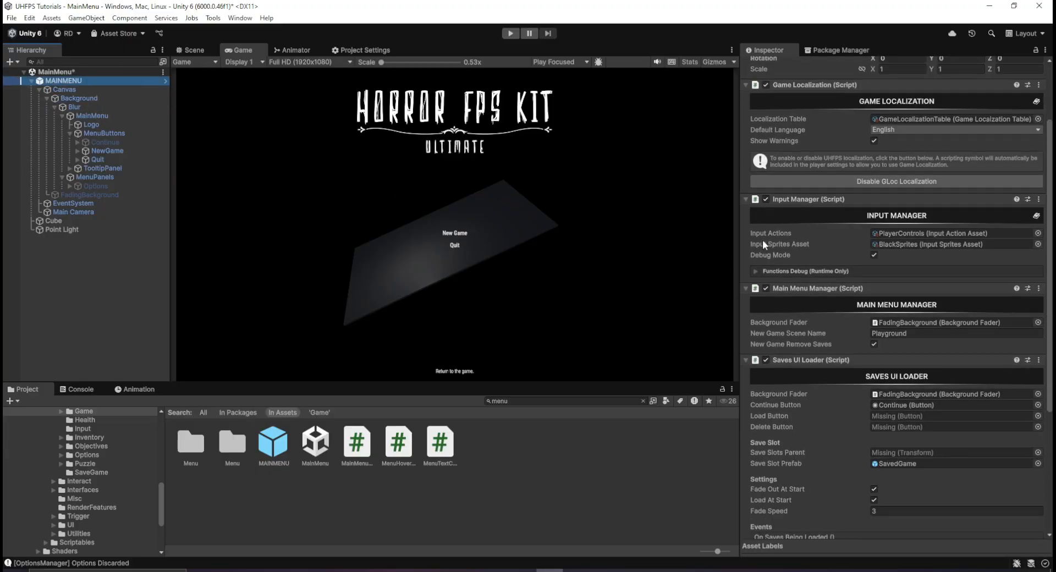
scroll(845, 309, "down", 3)
Step: Try to move the Saves UI Loader component up on the MAINMENU object
right_click(798, 299)
left_click(832, 358)
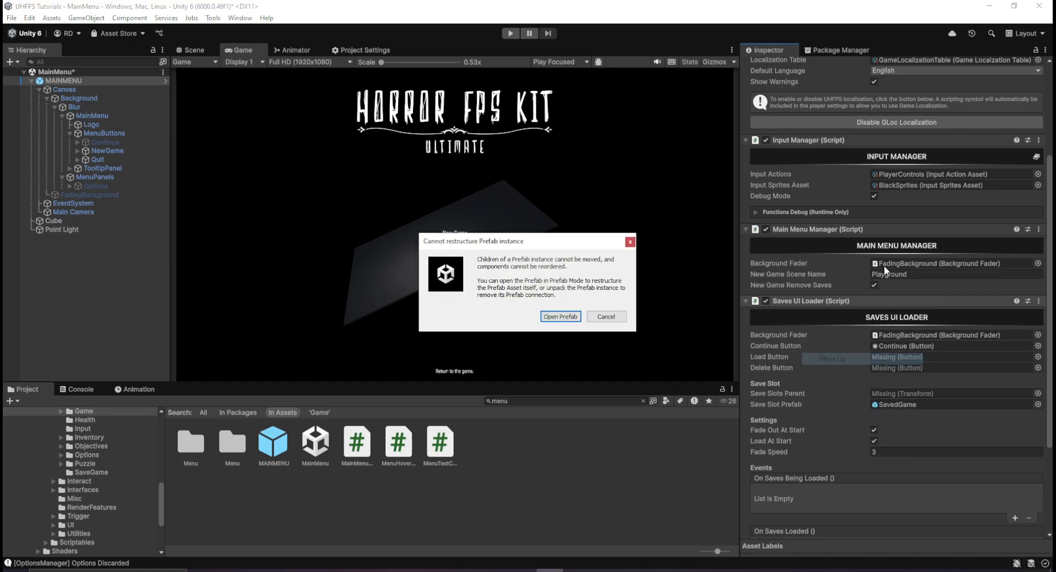
left_click(606, 316)
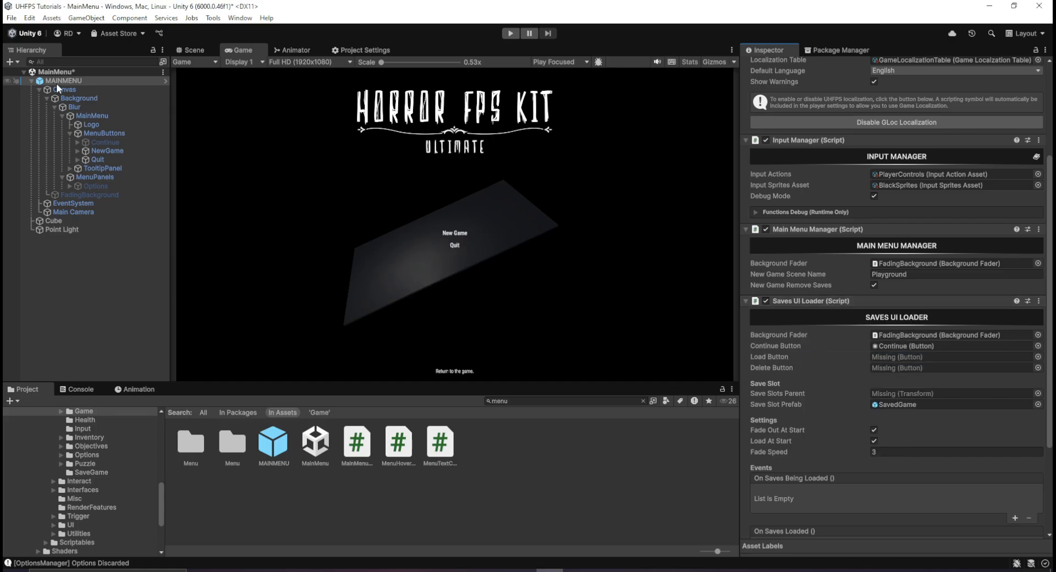
Step: Completely unpack the MAINMENU prefab instance and look over its Canvas and Blur objects
right_click(56, 83)
mouse_move(177, 265)
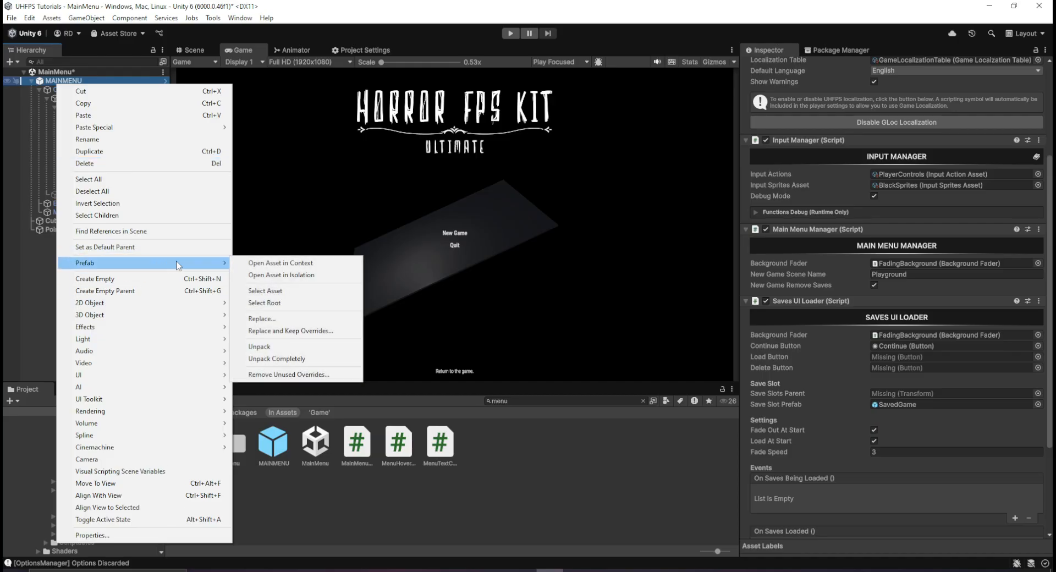
left_click(316, 358)
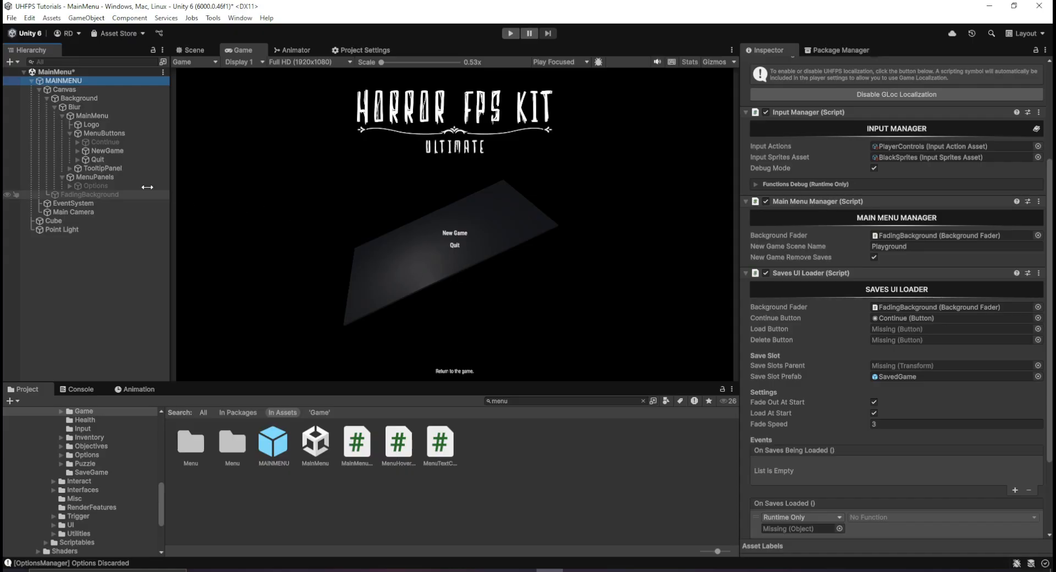
left_click(272, 452)
left_click(94, 106)
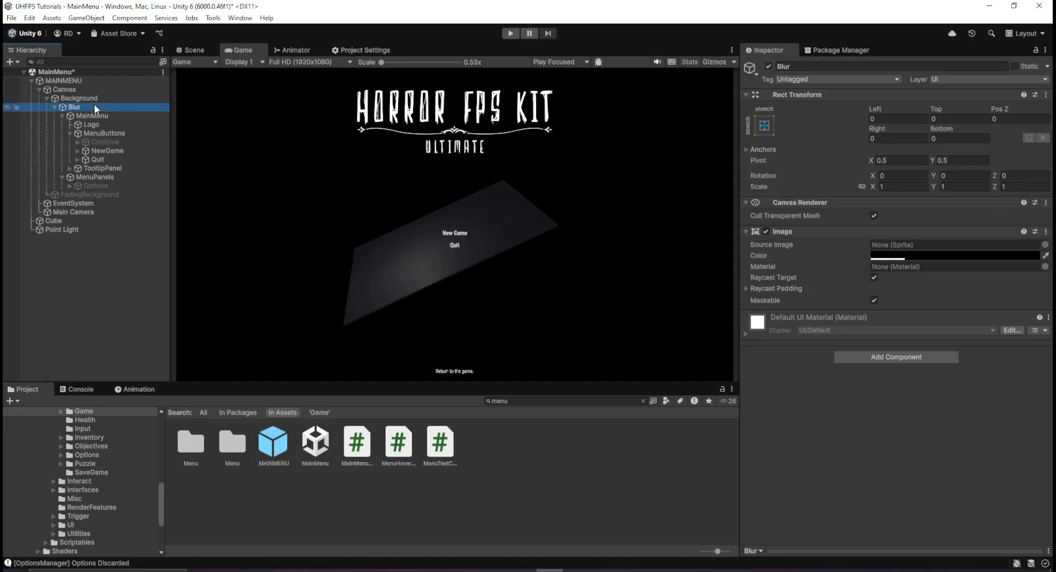
left_click(74, 89)
left_click(99, 108)
Step: Undo the complete unpacking of the MAINMENU prefab instance
key("ctrl+z")
key("ctrl+z")
key("ctrl+z")
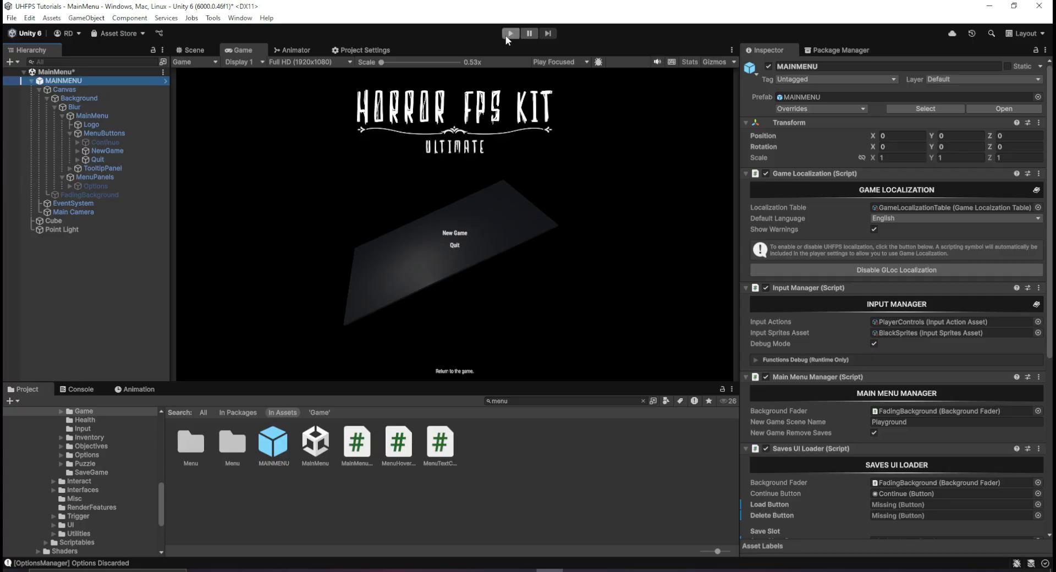
Step: Test the reduced main menu in play mode and stop playback
left_click(506, 35)
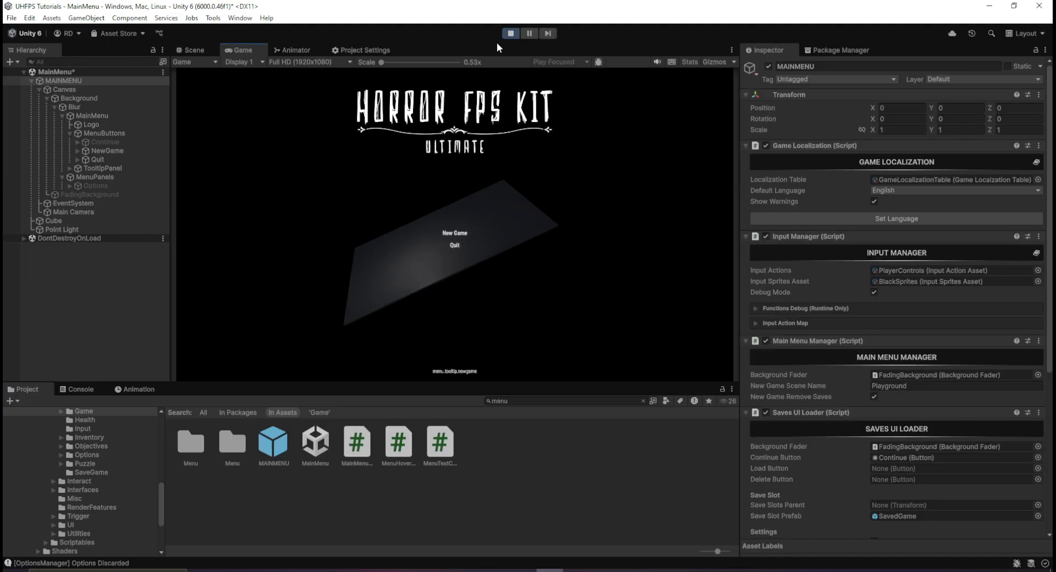
left_click(511, 34)
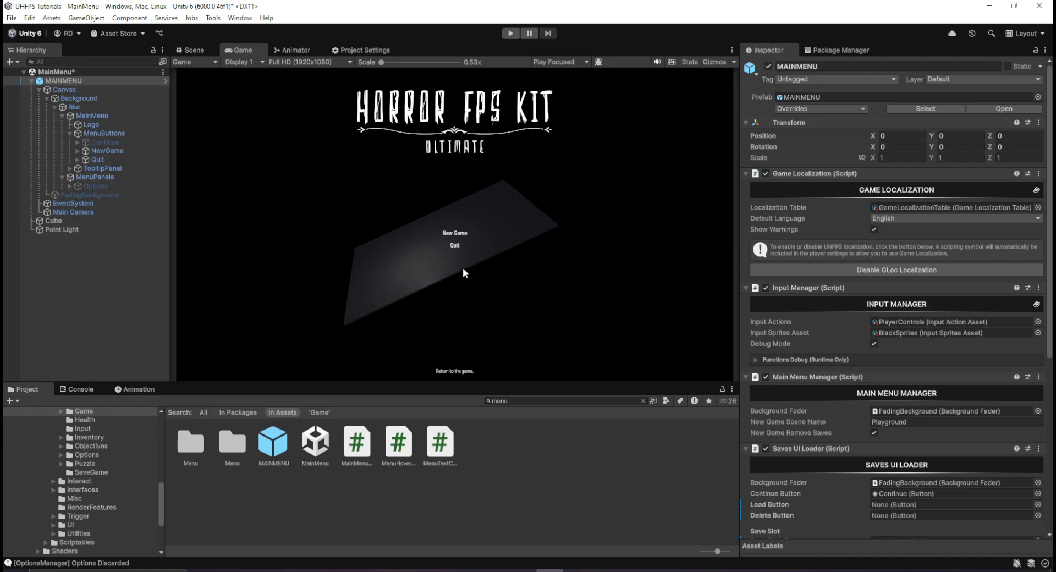
Step: Add a second MAINMENU prefab instance to the scene, deactivate the original MAINMENU, and test the fresh menu in play mode
left_click_drag(277, 461, 53, 271)
left_click(79, 78)
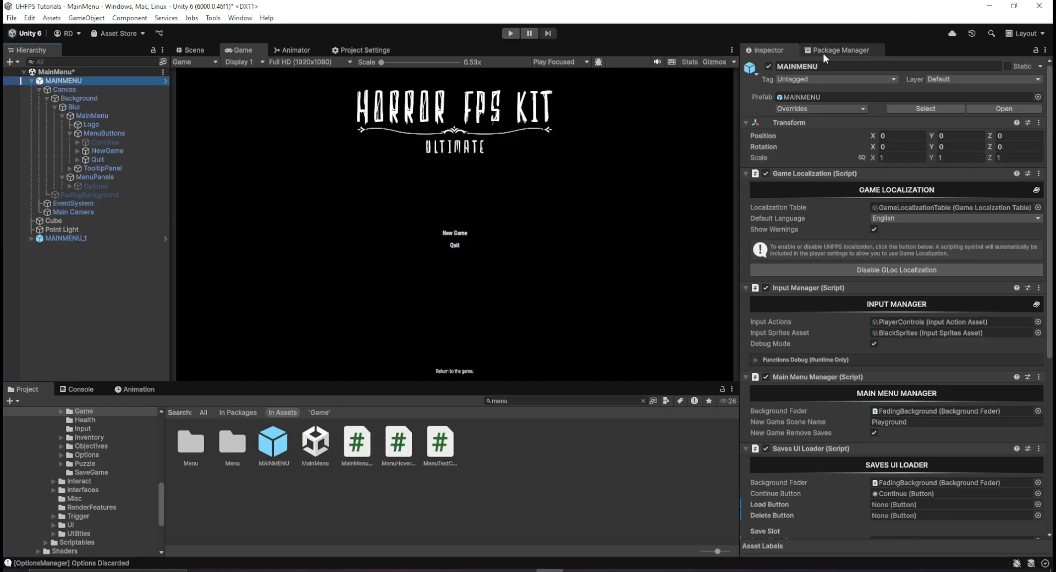
left_click(768, 66)
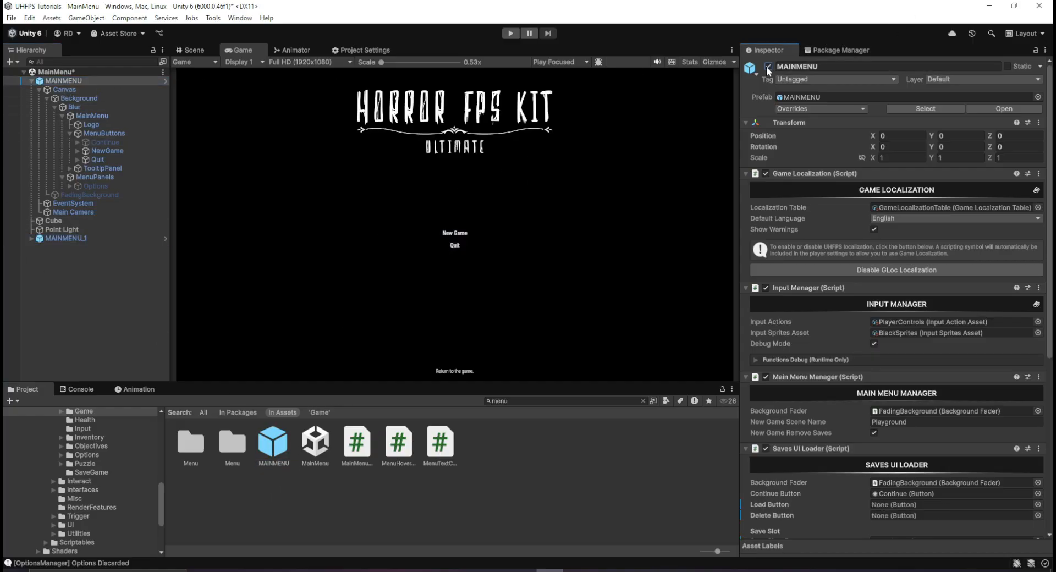
left_click(510, 33)
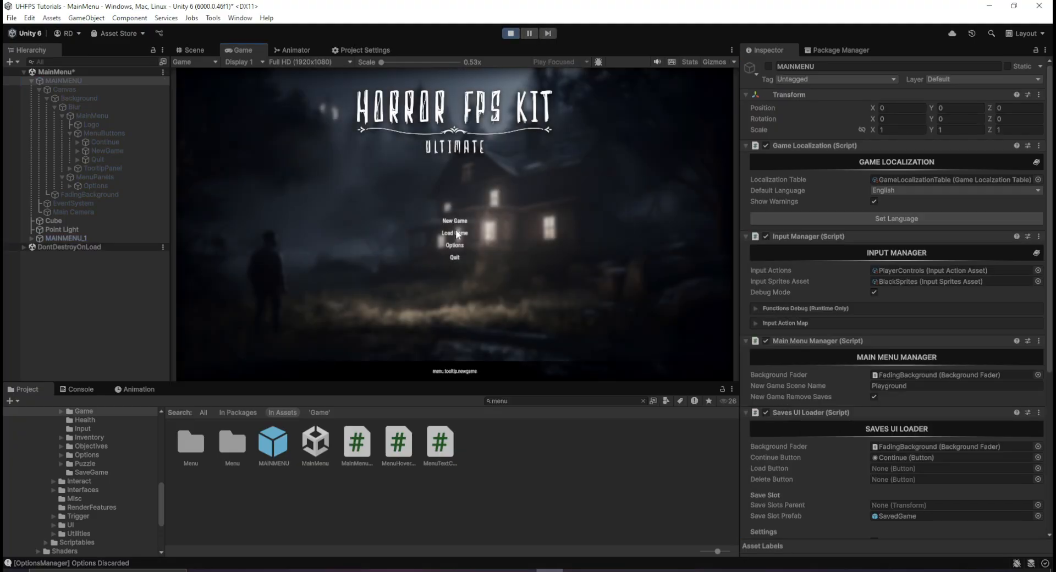
left_click(511, 33)
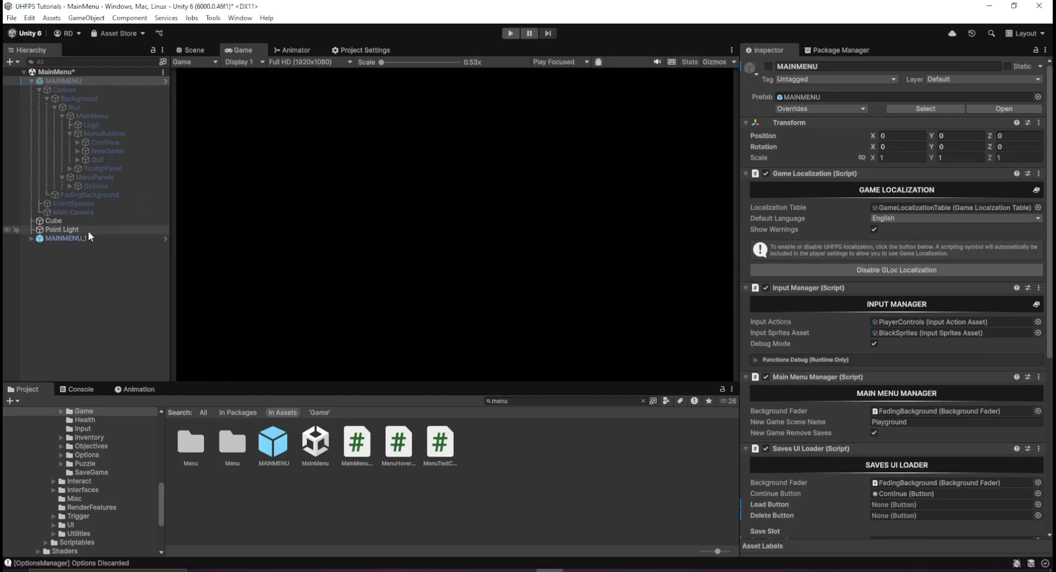
Step: Delete the MAINMENU_1 instance from the scene and reactivate the original MAINMENU object
left_click(88, 231)
left_click(91, 238)
key("Delete")
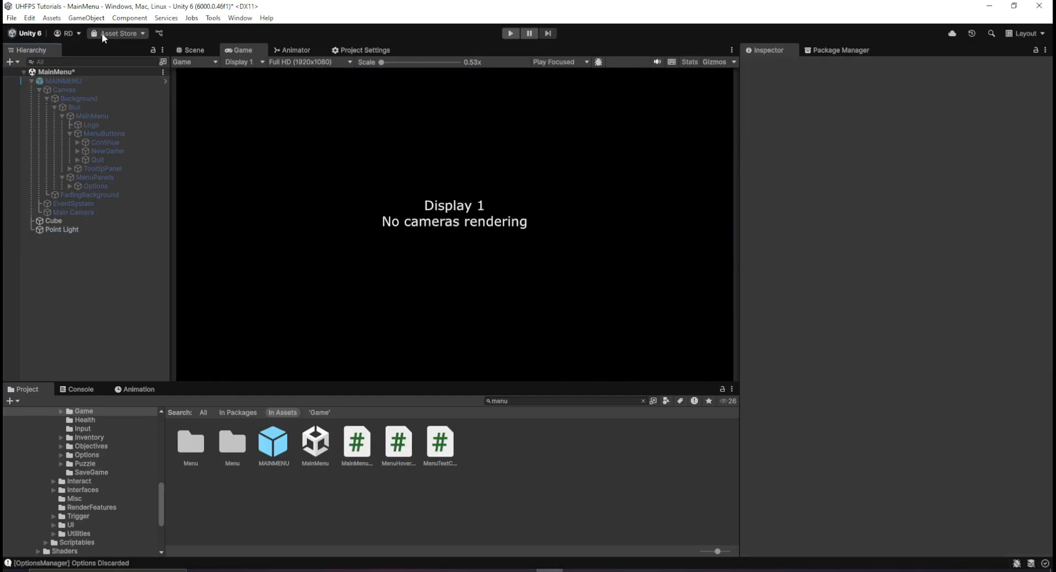
left_click(64, 81)
left_click(768, 66)
Step: Completely unpack the MAINMENU prefab instance and rename the object MAINMENU2
right_click(71, 82)
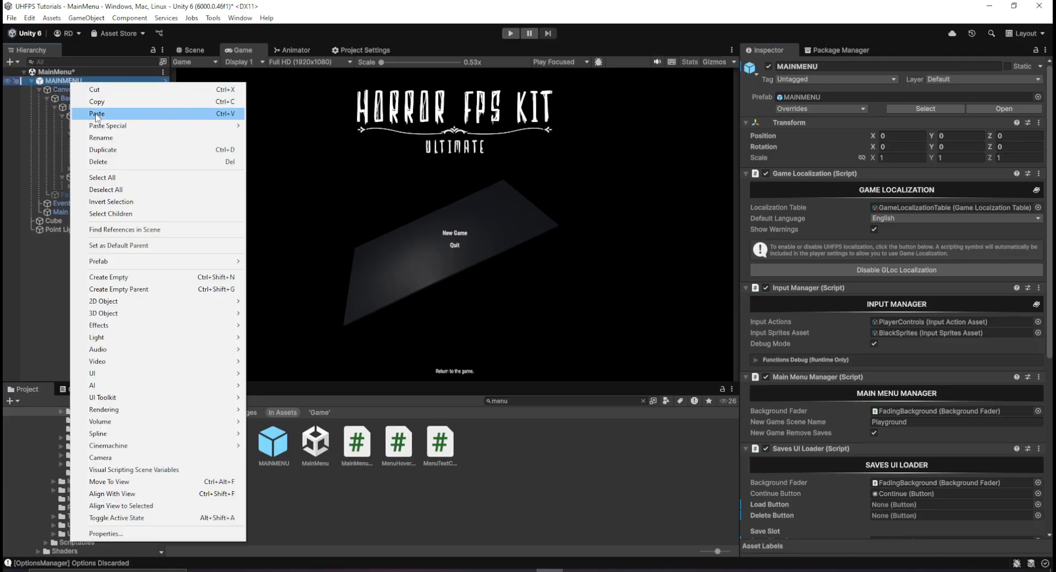
mouse_move(127, 260)
left_click(308, 357)
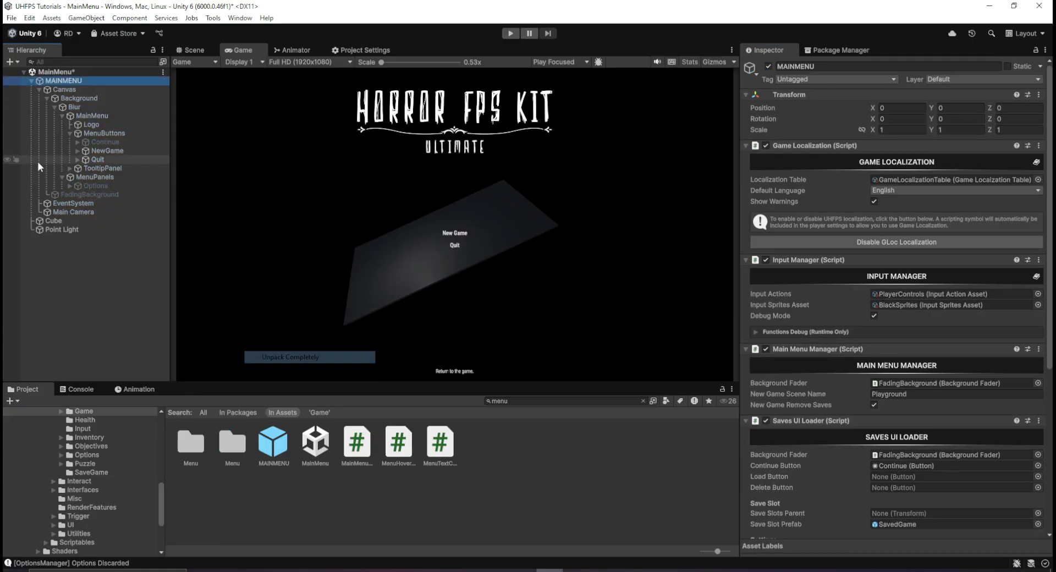
left_click_drag(77, 80, 290, 499)
left_click(80, 80)
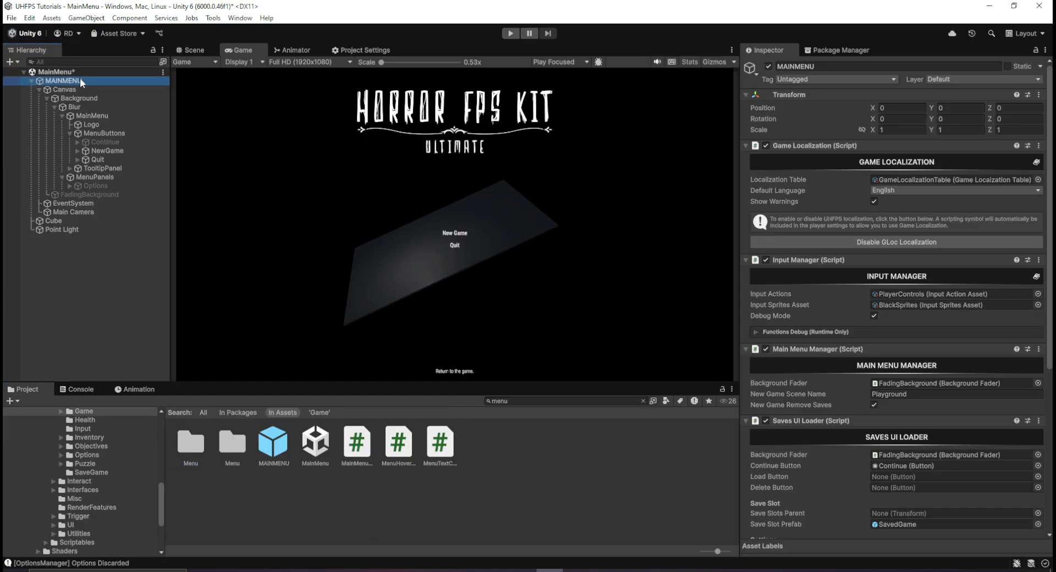
left_click(141, 82)
type("2")
key("Return")
Step: Remove the Saves UI Loader and Options Manager components from MAINMENU2
scroll(790, 387, "down", 1)
right_click(809, 393)
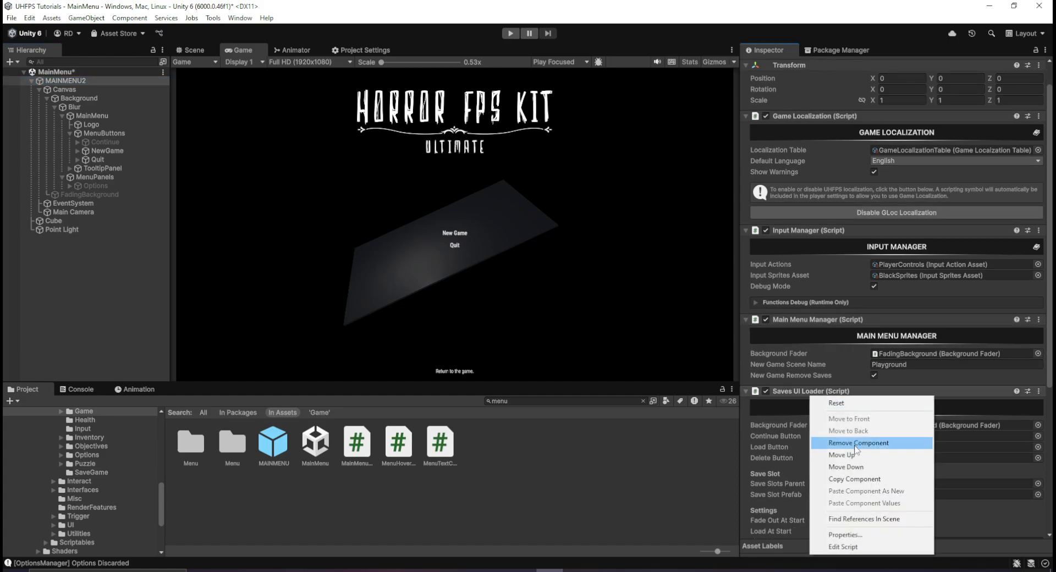
left_click(855, 443)
left_click(812, 420)
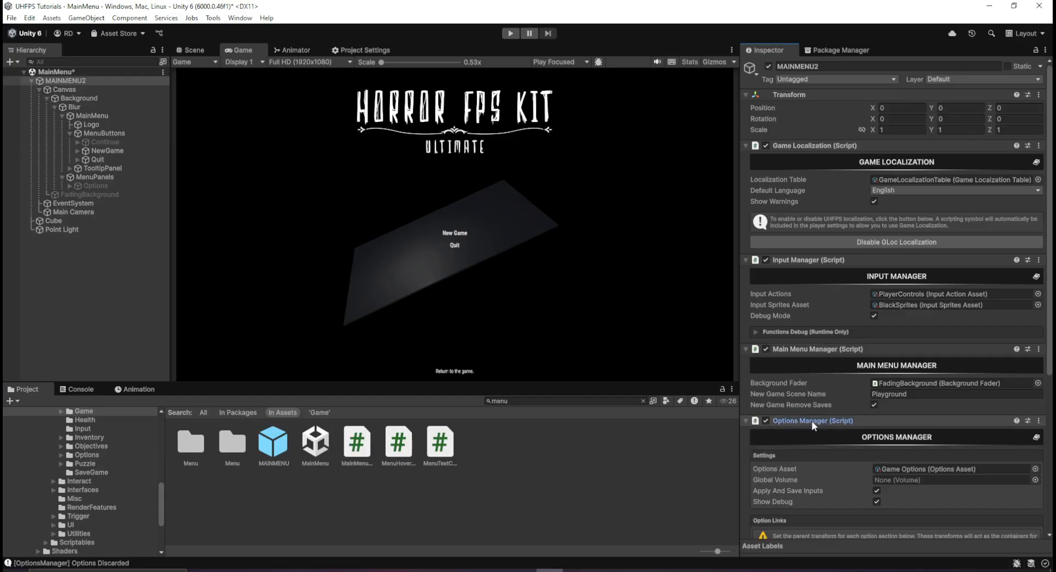
scroll(840, 397, "down", 4)
right_click(812, 183)
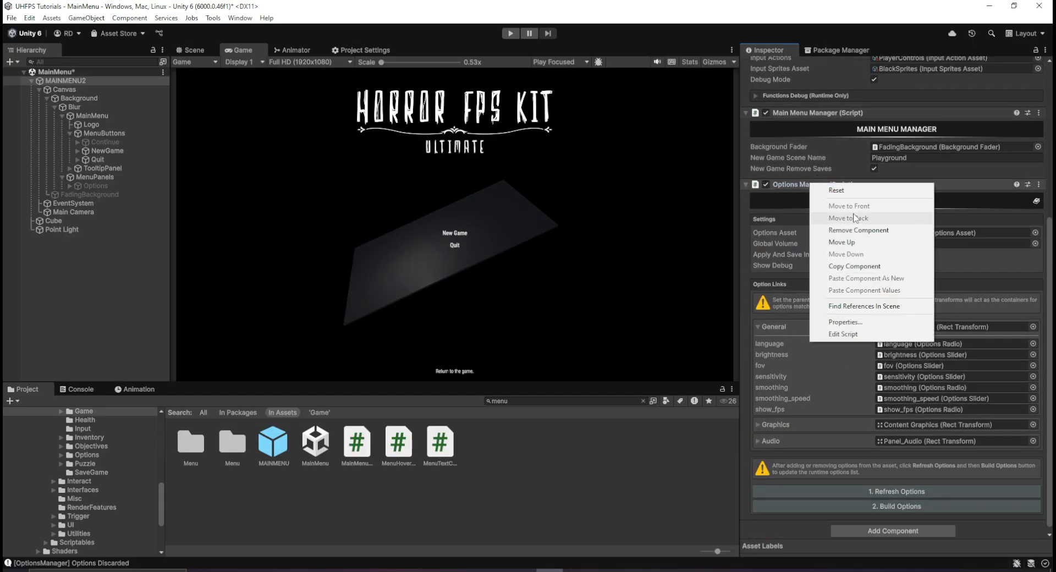
left_click(839, 219)
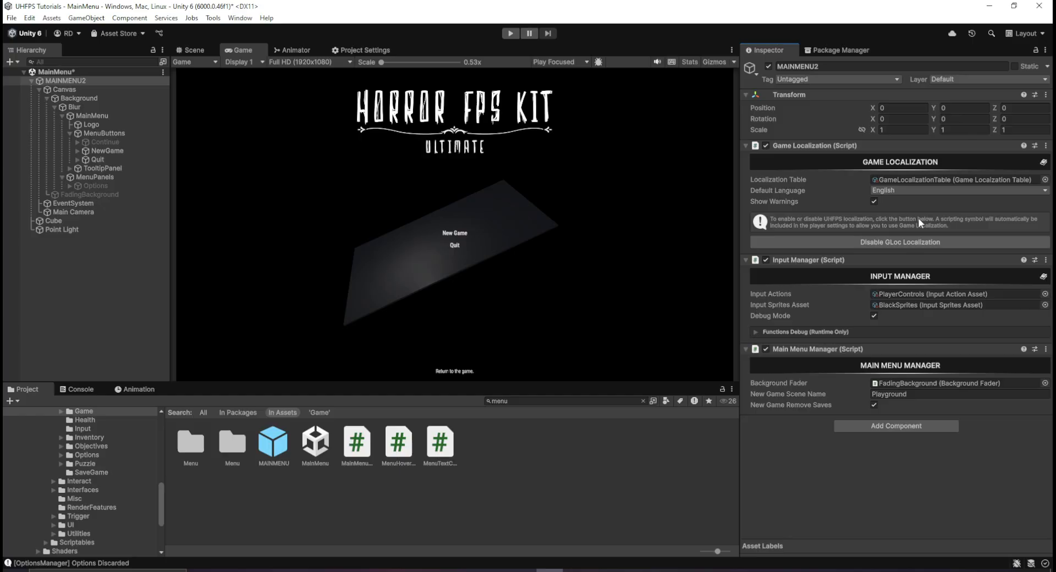
Step: Disable GLoc localization and remove the Game Localization component from MAINMENU2
left_click(880, 243)
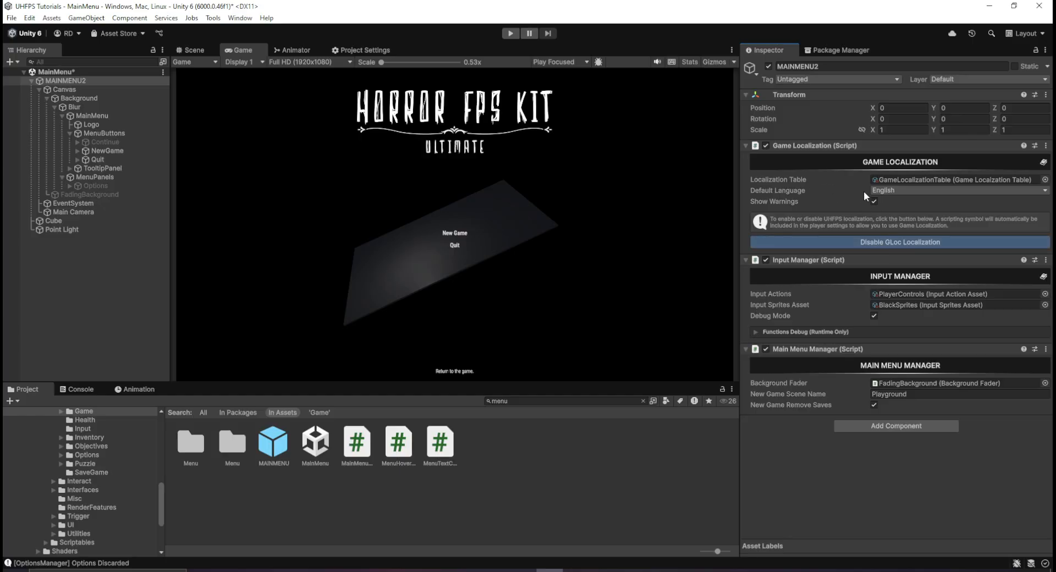
right_click(821, 147)
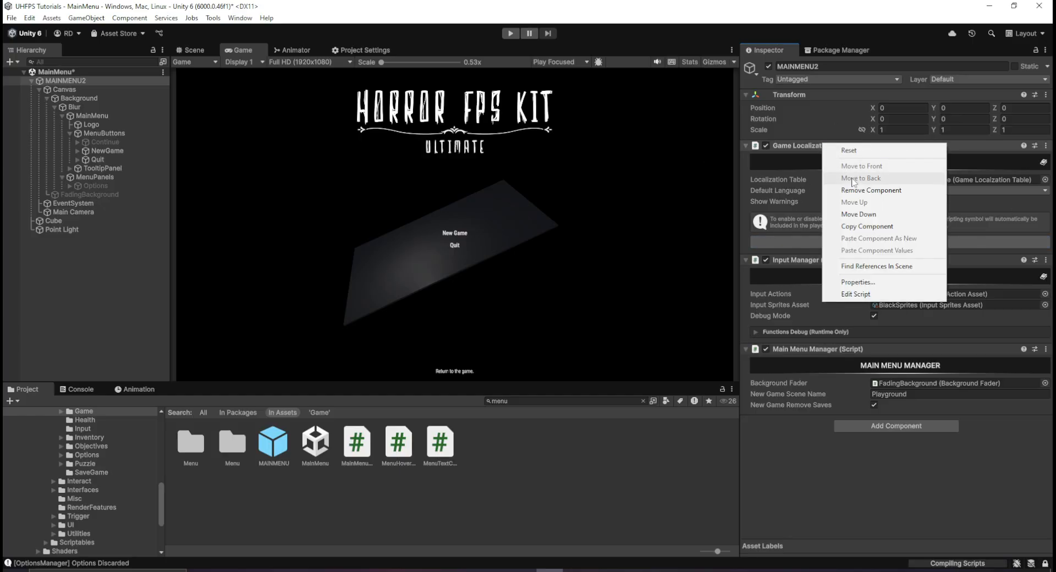
left_click(841, 190)
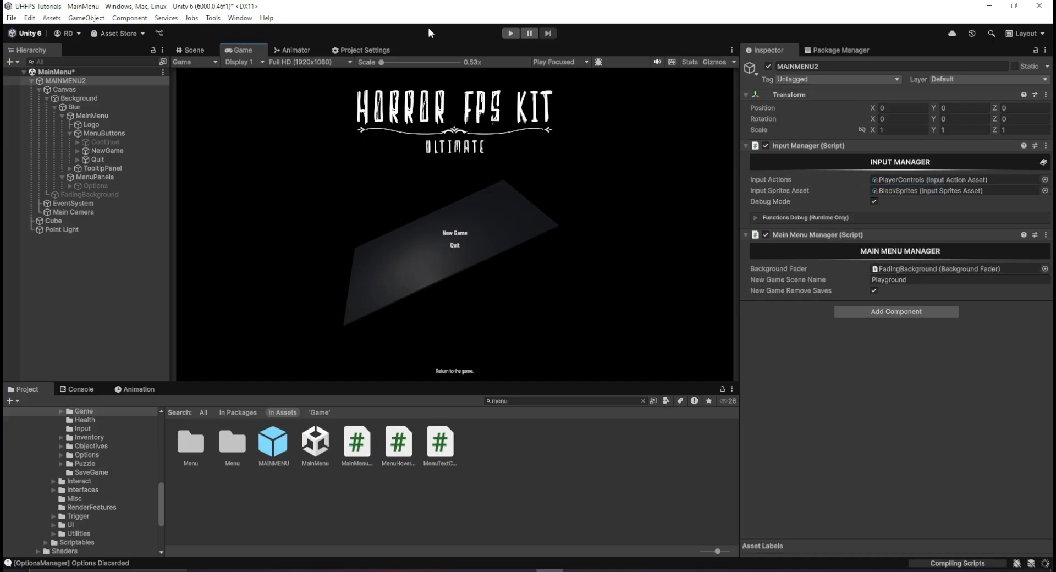
Step: Test the stripped-down main menu in play mode by starting a new game, and stop playback
left_click(511, 34)
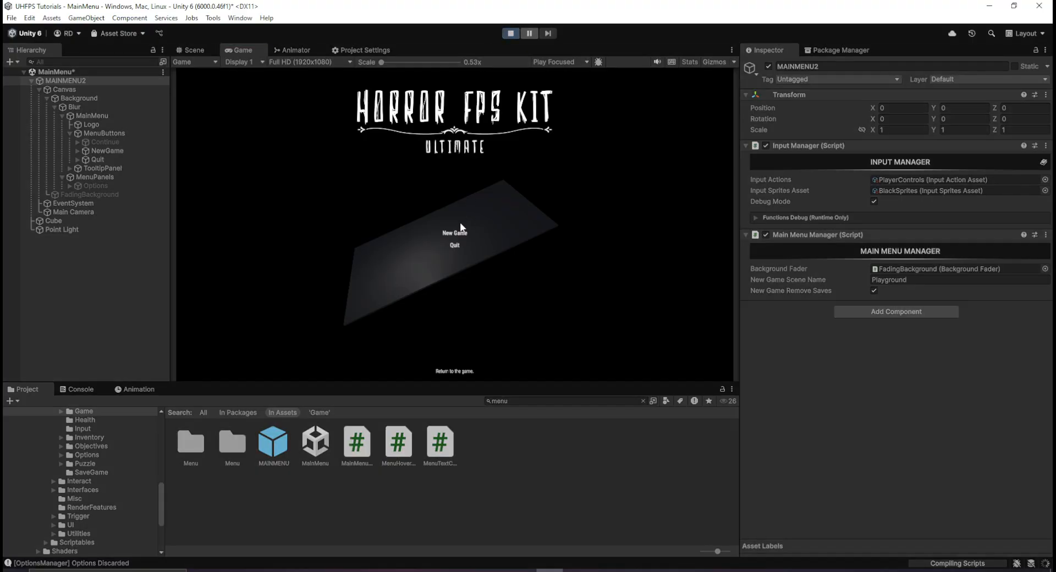
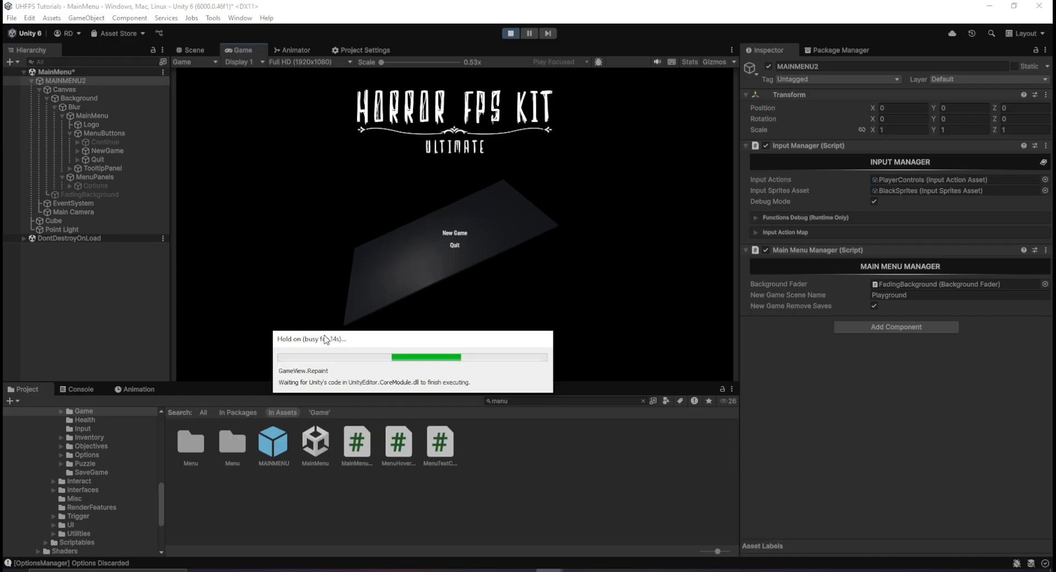
left_click(454, 236)
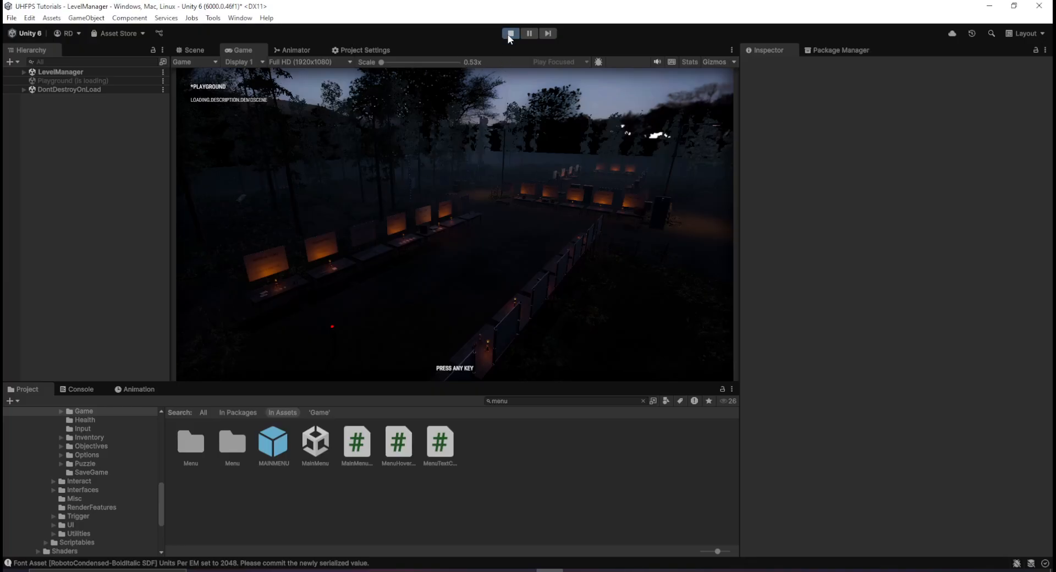
left_click(507, 34)
Step: Undo the component removals, renaming and unpacking of MAINMENU2, as well as the deletion of the MAINMENU_1 instance
left_click(199, 51)
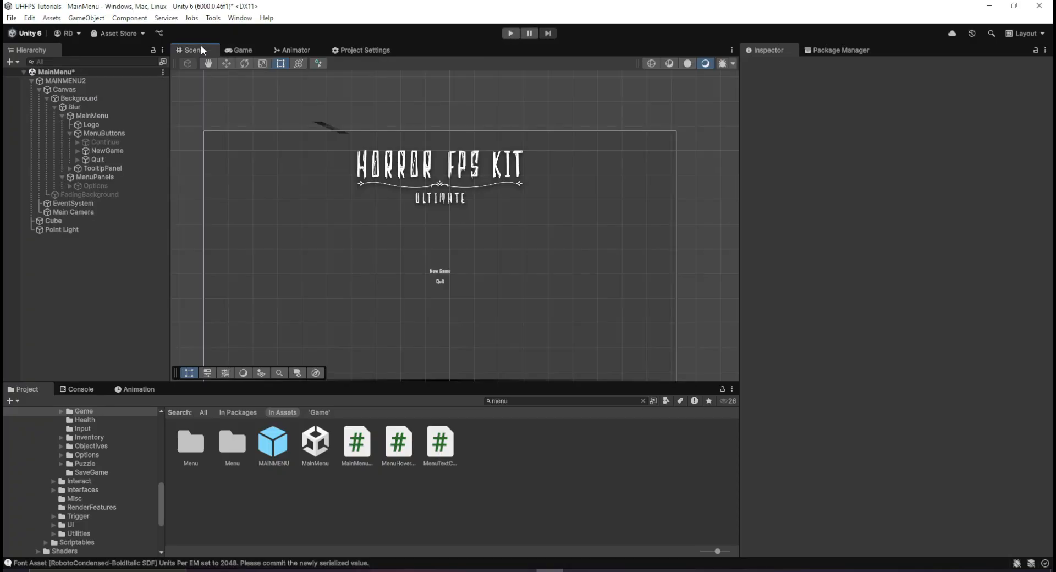
scroll(375, 113, "down", 2)
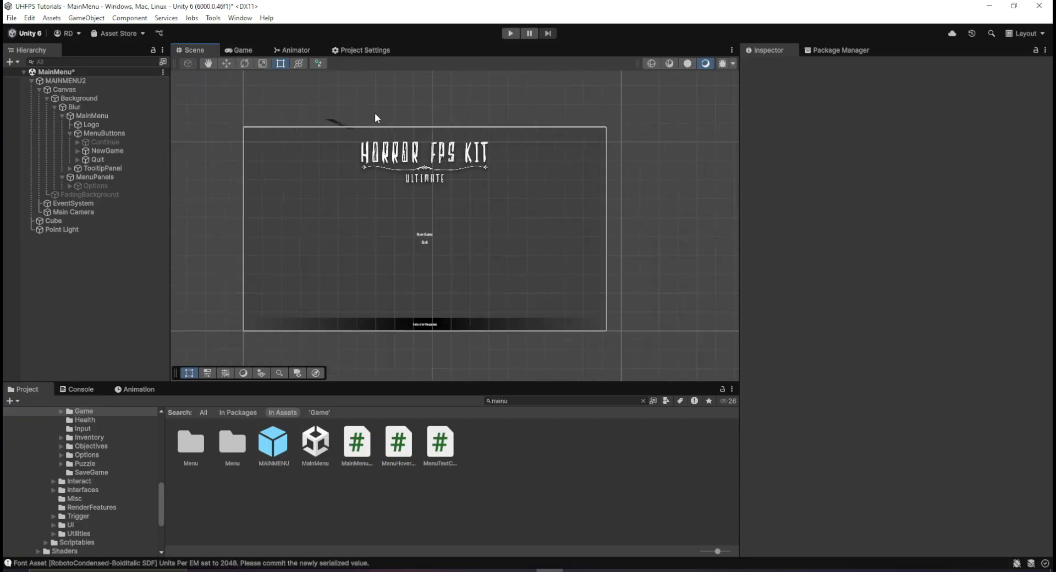
key("2")
right_click_drag(530, 235, 546, 223)
key("ctrl+z")
key("ctrl+z")
key("ctrl+z")
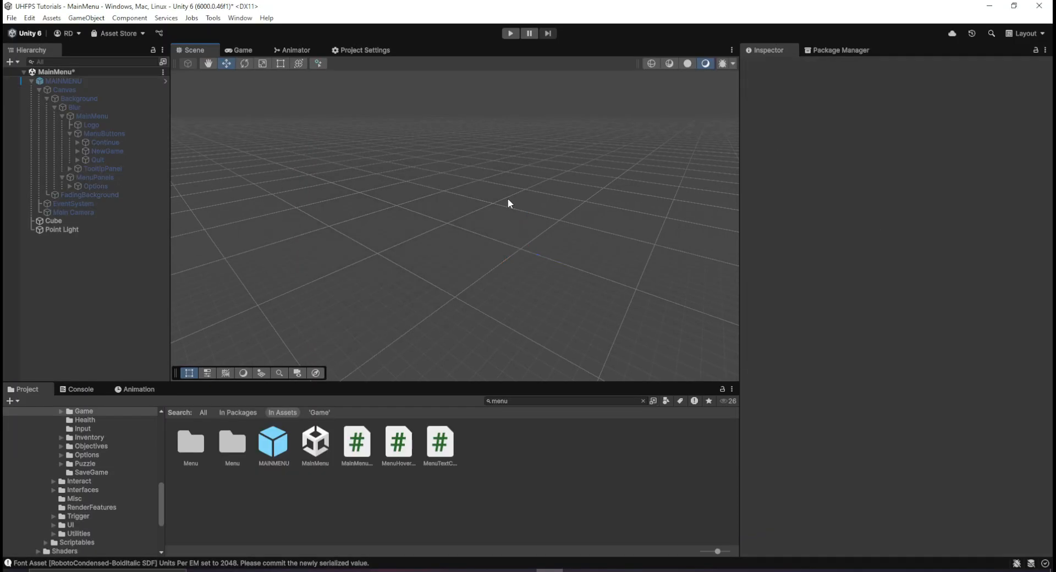
key("ctrl+z")
key("ctrl+z")
key("ctrl+z")
Step: Search the project assets for "playgr" and open the Playground scene without saving the MainMenu changes
left_click(252, 536)
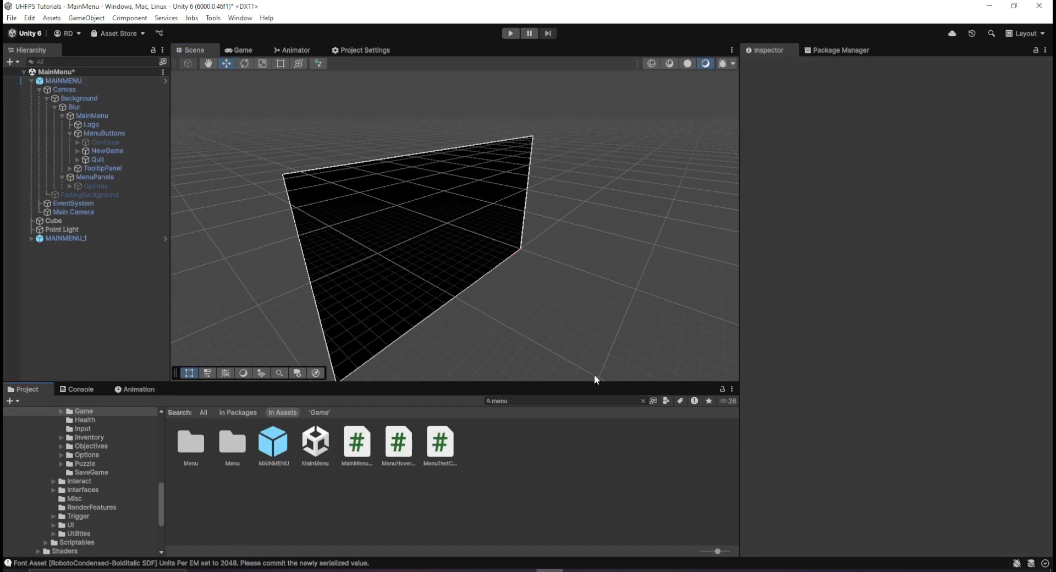
left_click(559, 402)
key("BackSpace")
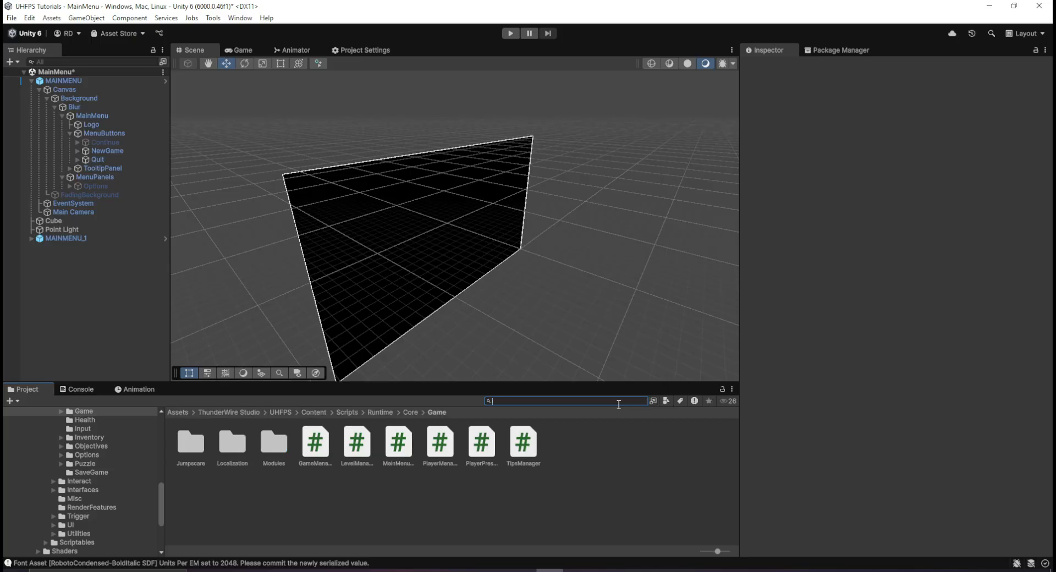
type("playgr")
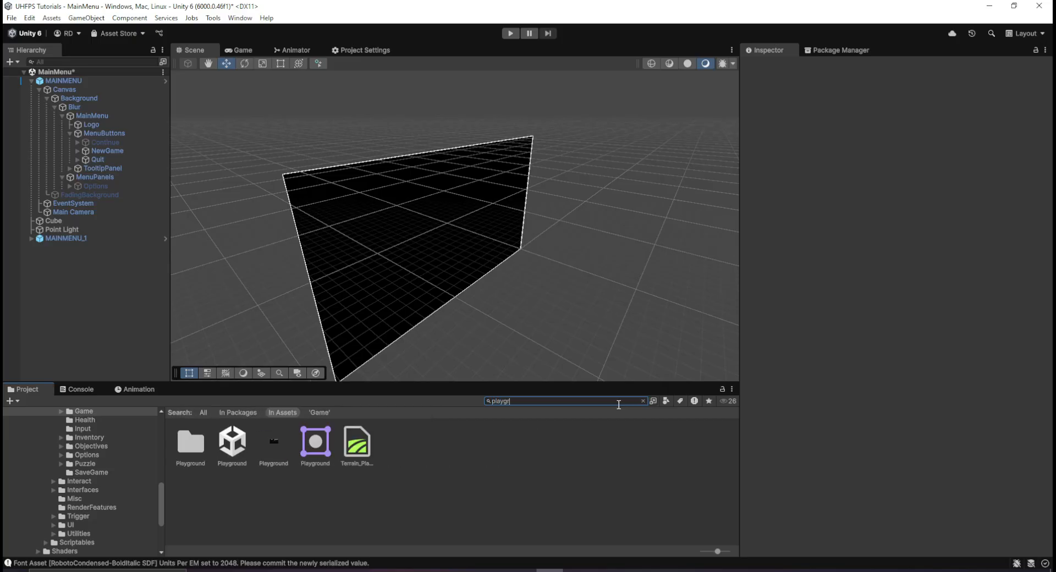
double_click(232, 443)
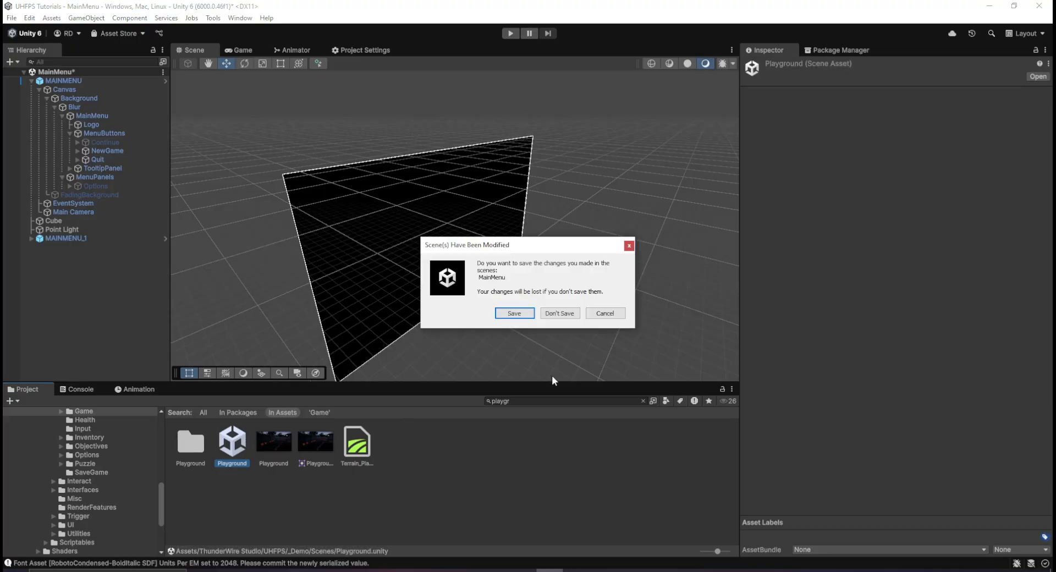
left_click(560, 313)
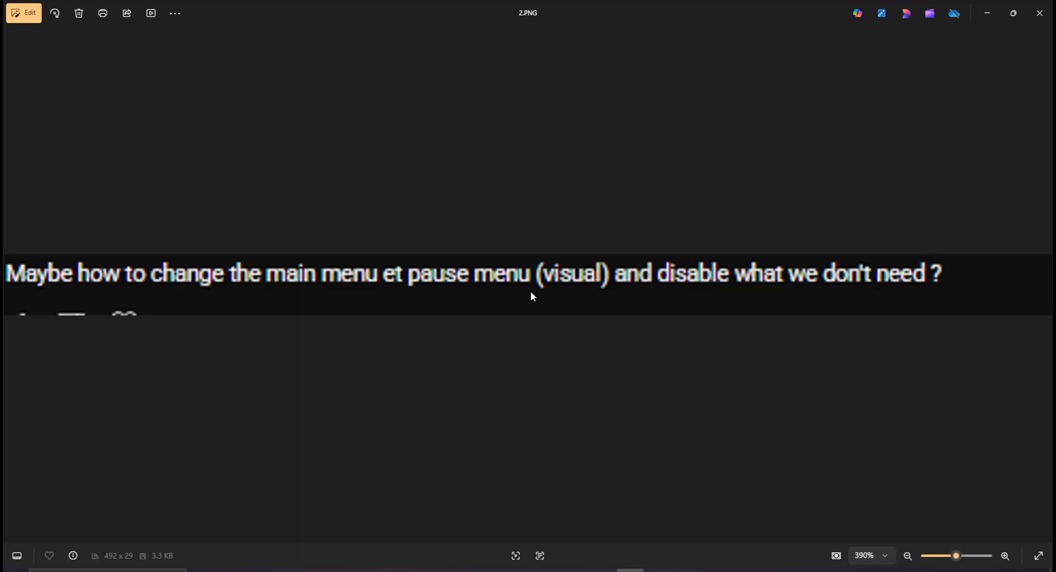
Step: View the next question image, 3.PNG, in the photo viewer and return to the Unity editor
key("Right")
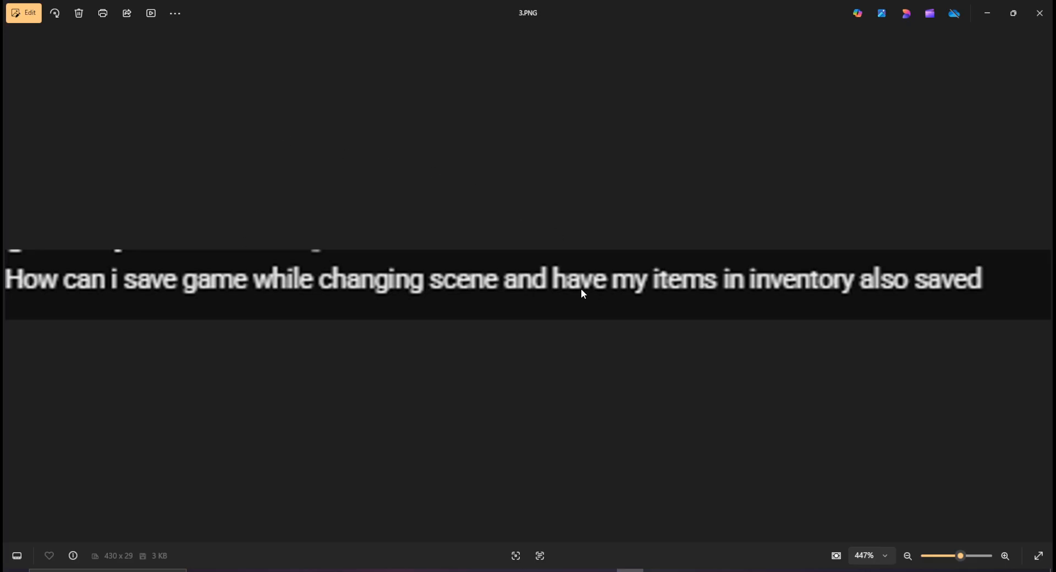
left_click(992, 5)
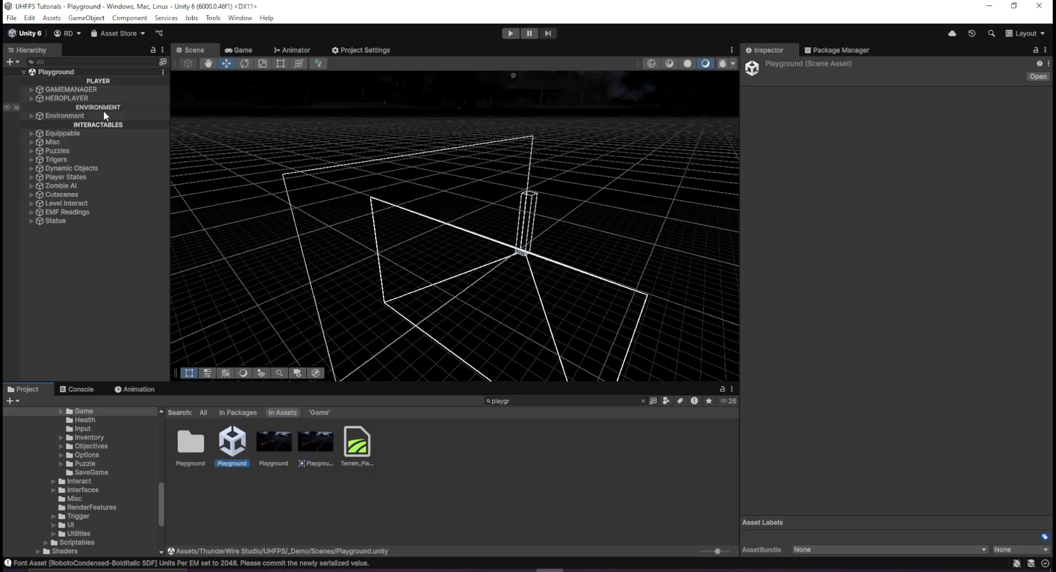
Step: Focus the Scene view on HEROPLAYER, change the view's shading mode, and select the Door_ElevatorLevel door in the environment
double_click(77, 99)
scroll(542, 248, "down", 3)
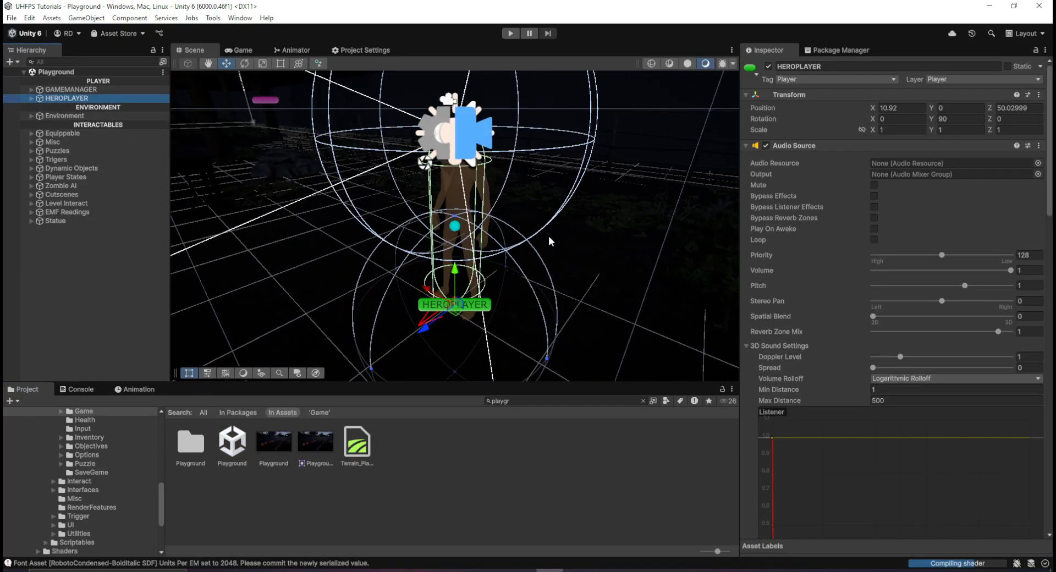
mouse_move(548, 235)
right_mouse_down()
mouse_move(158, 135)
mouse_move(403, 186)
right_mouse_up()
left_click(687, 64)
right_click_drag(577, 205, 514, 256)
key("w")
left_click(514, 257)
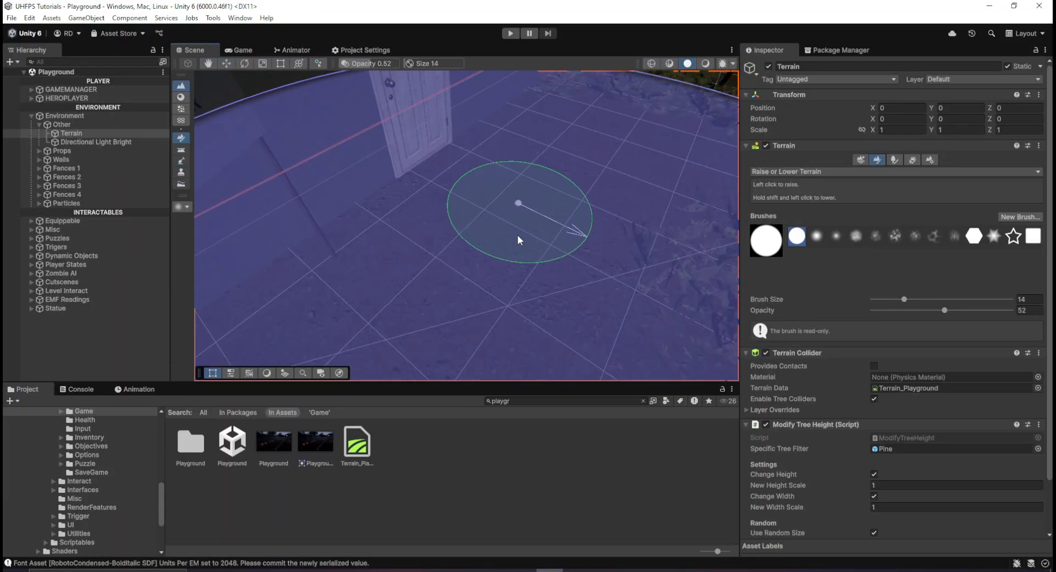
left_click(399, 129)
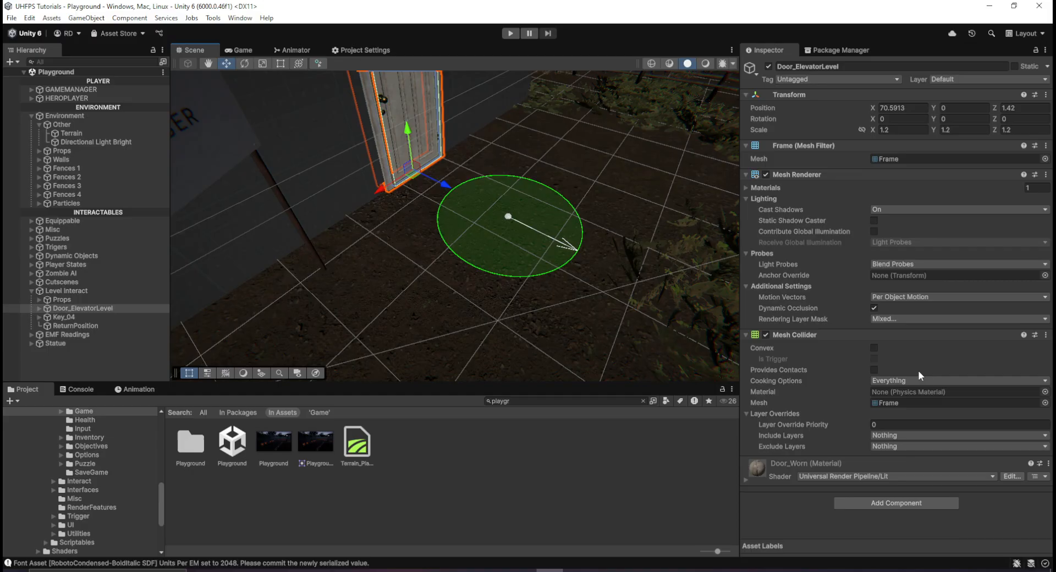
Step: Look through the objects in the Level Interact group and select the Door object inside Door_ElevatorLevel
left_click(65, 290)
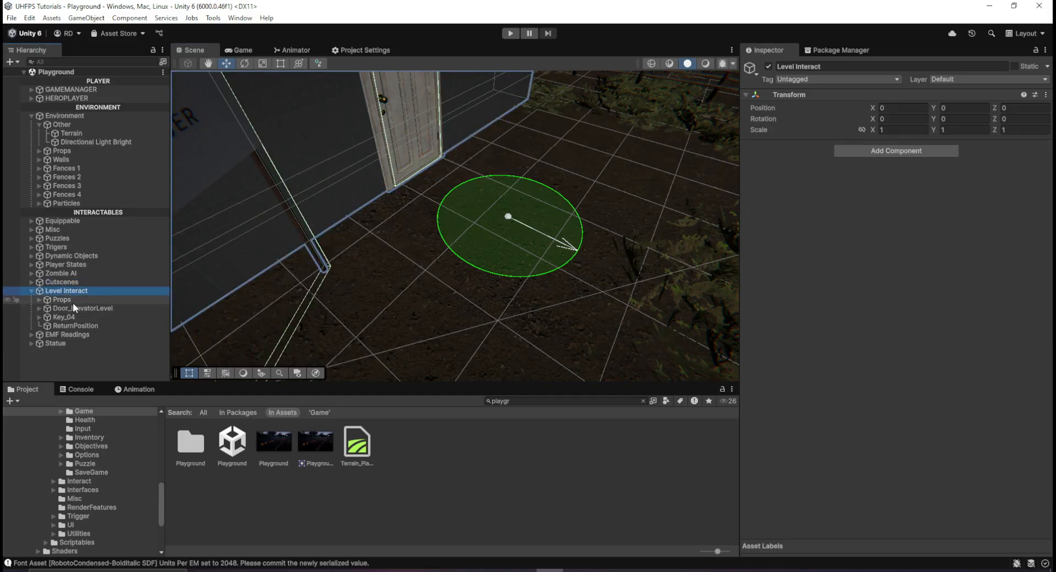
left_click(77, 309)
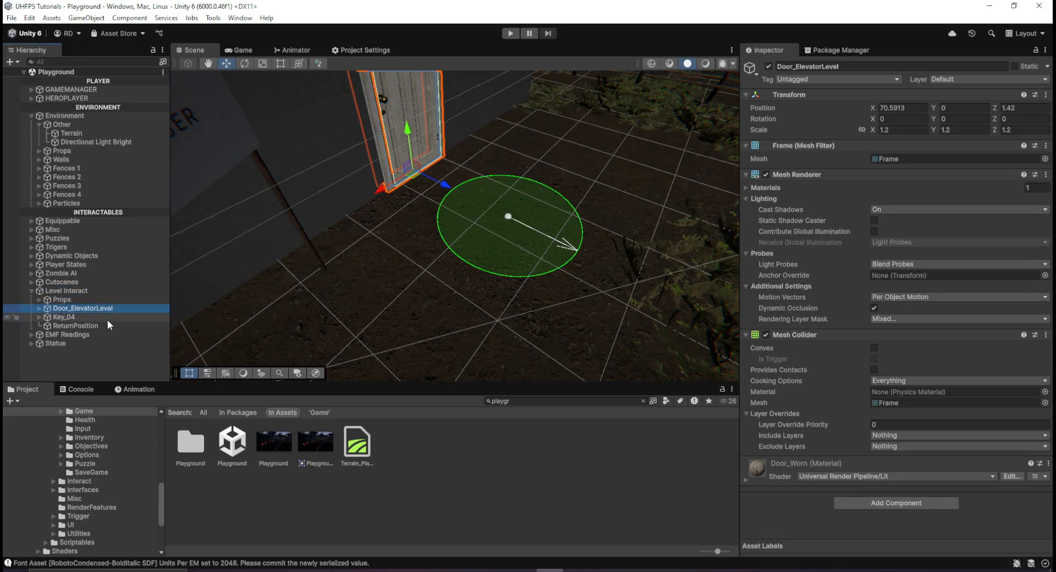
key("Down")
key("Down")
key("Down")
key("Up")
key("Up")
key("Up")
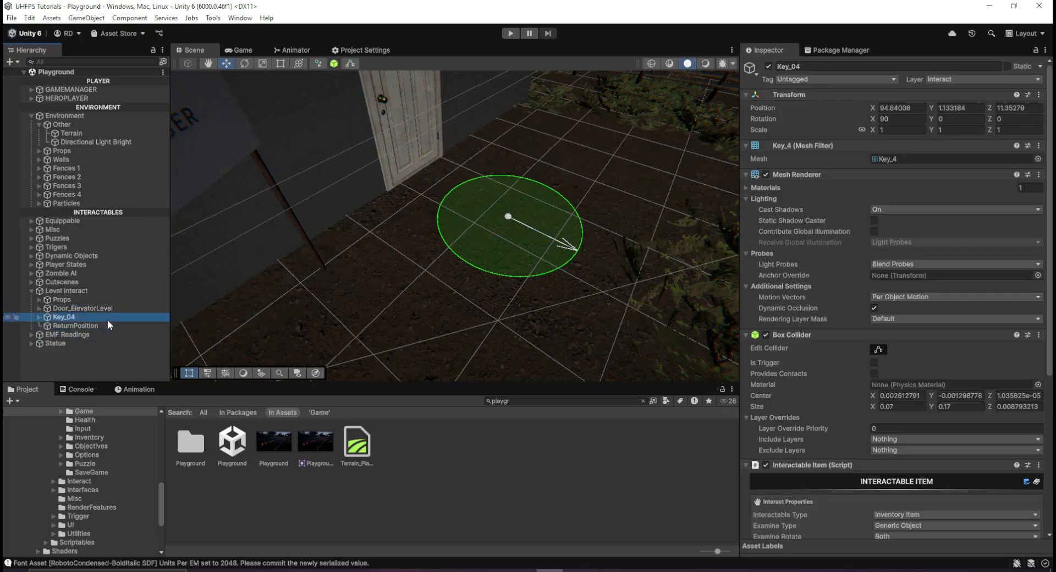
key("Right")
key("Down")
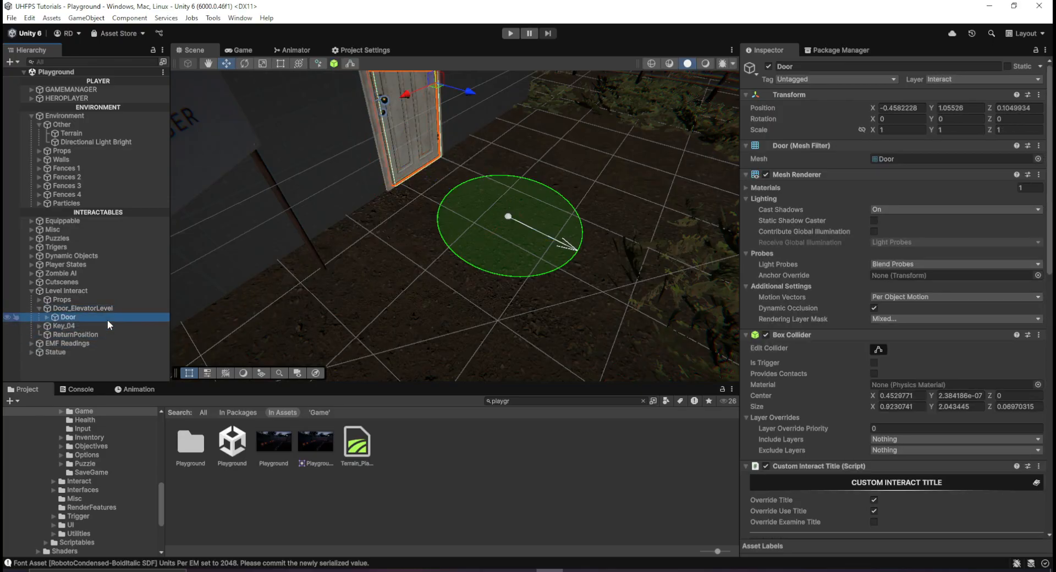
Step: Examine the Door's Timed Interact Event and Level Interact settings and locate its target transform object in the scene
scroll(914, 251, "down", 7)
scroll(853, 262, "down", 5)
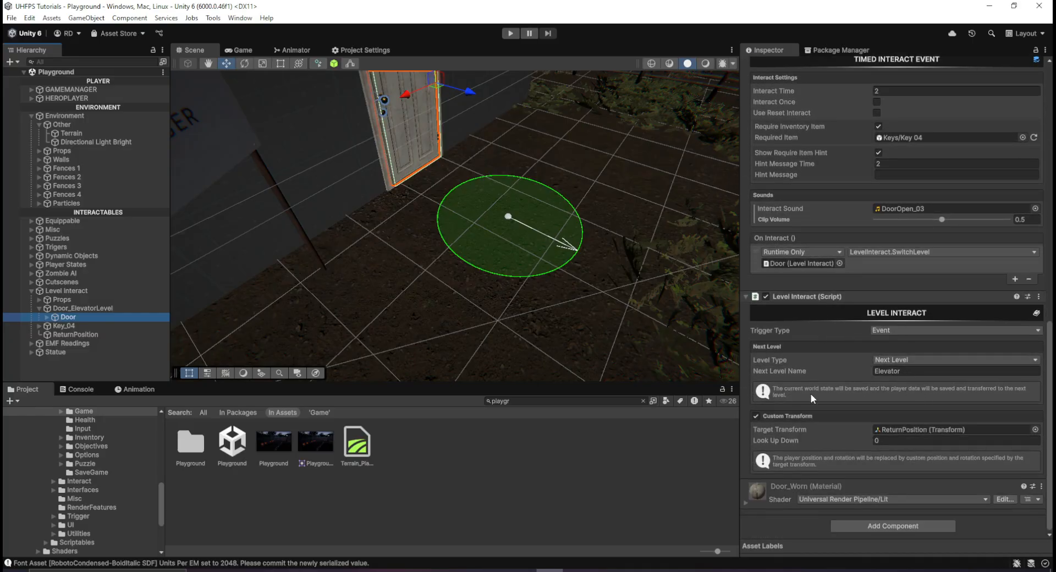
key("f")
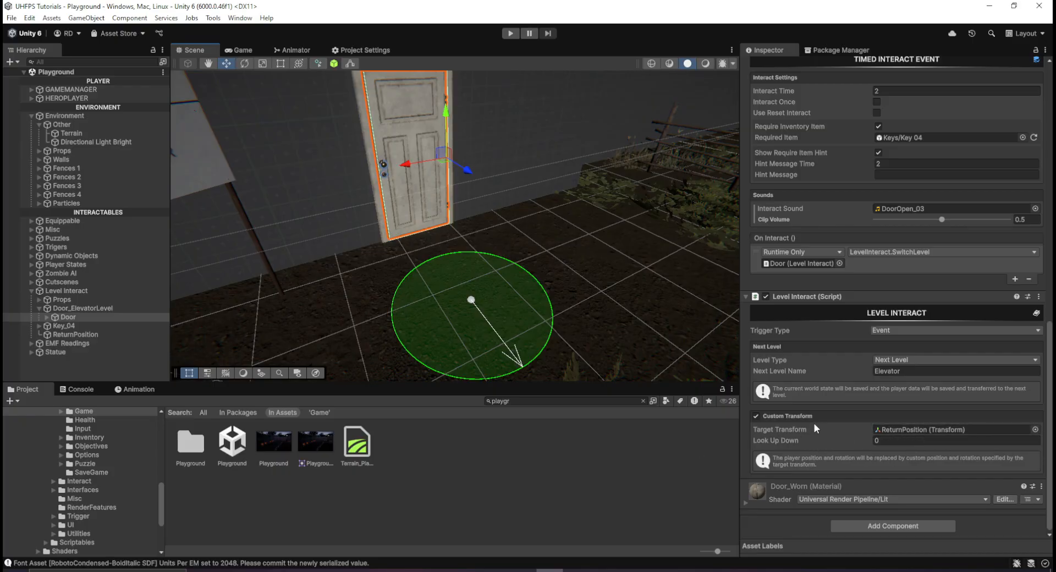
left_click(931, 429)
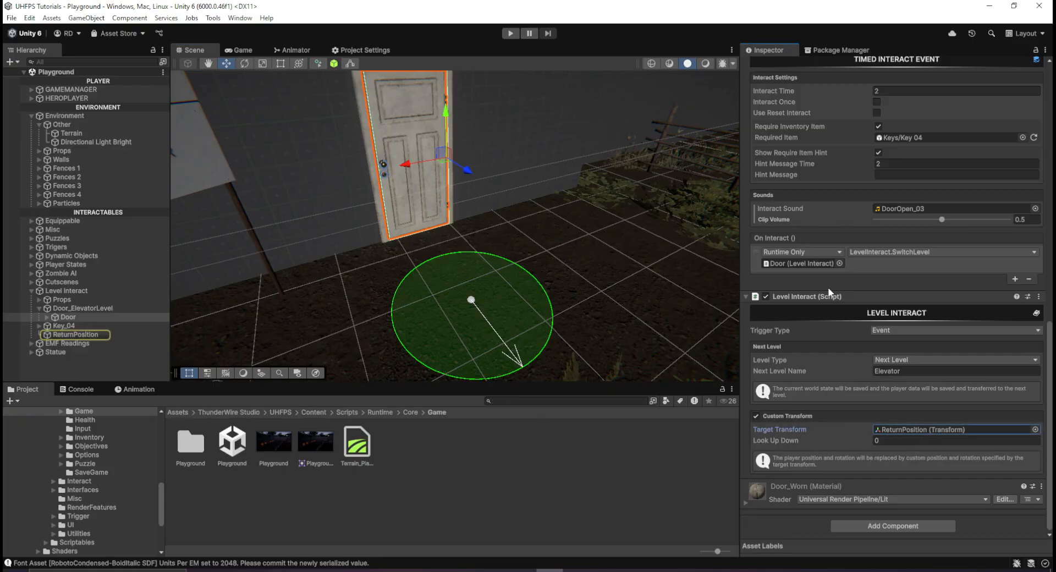
Step: Switch the Door's Level Interact level type to Player Data and back to Next Level
left_click(900, 361)
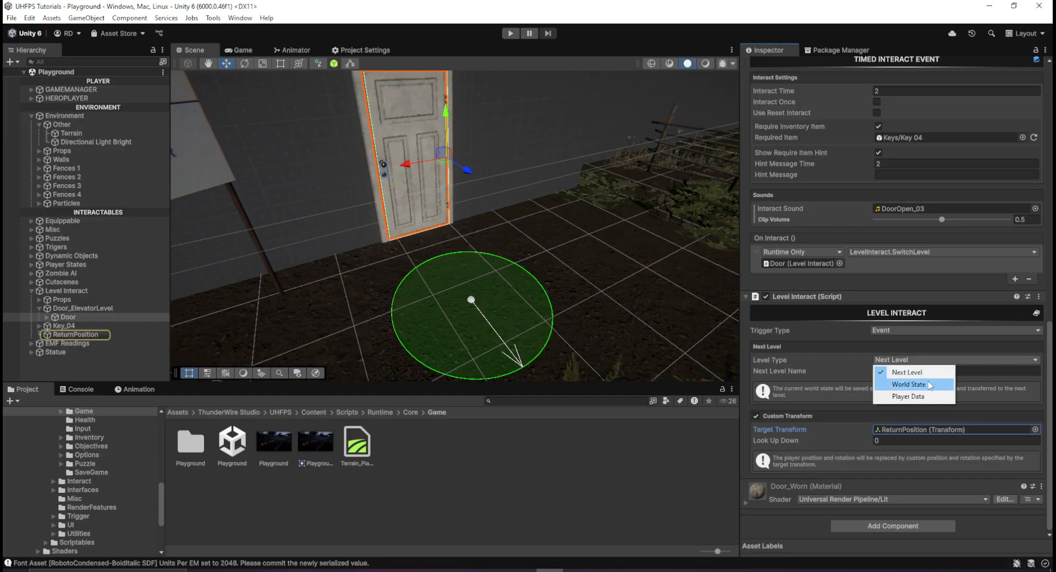
left_click(908, 396)
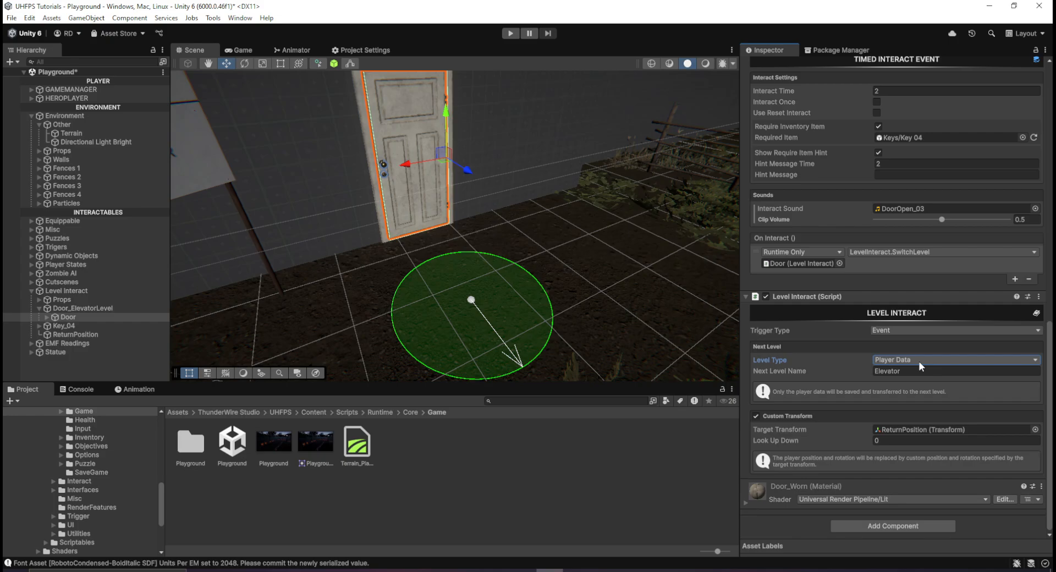
left_click(918, 361)
left_click(826, 397)
left_click(902, 361)
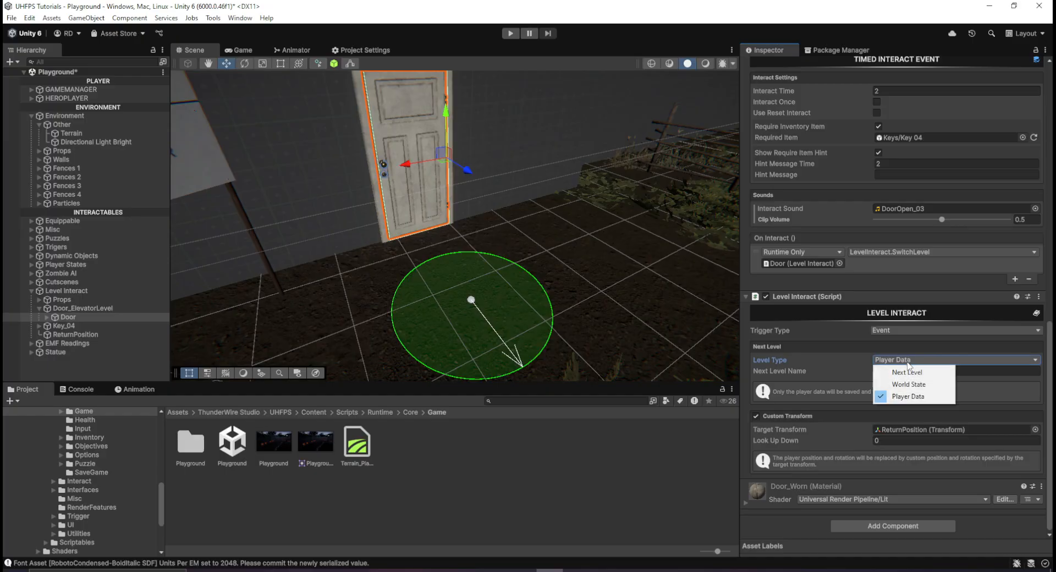
left_click(916, 374)
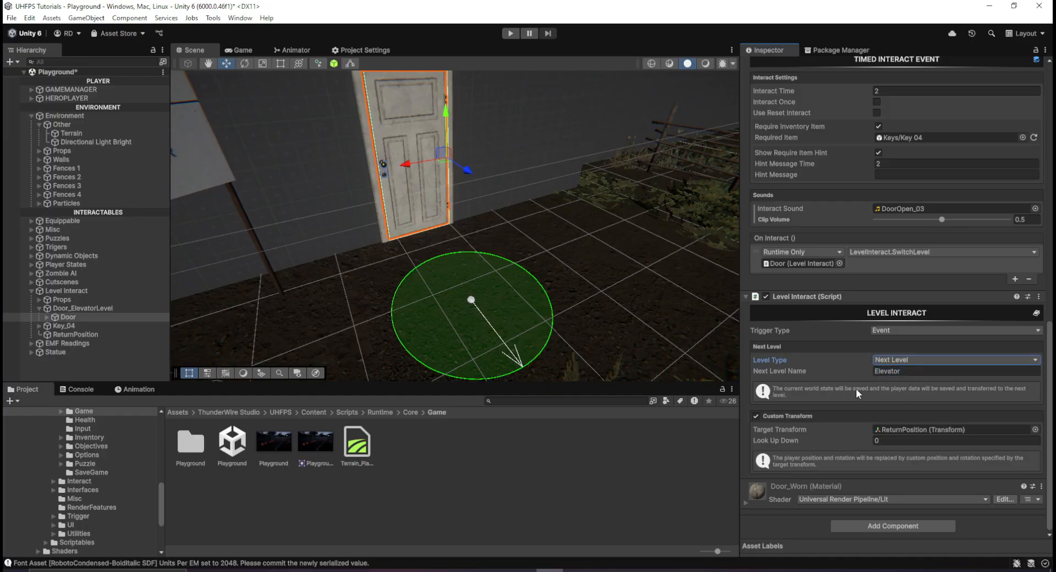
Step: Look around the level door area and set the Level Interact level type to Player Data
right_click_drag(588, 246, 12, 144)
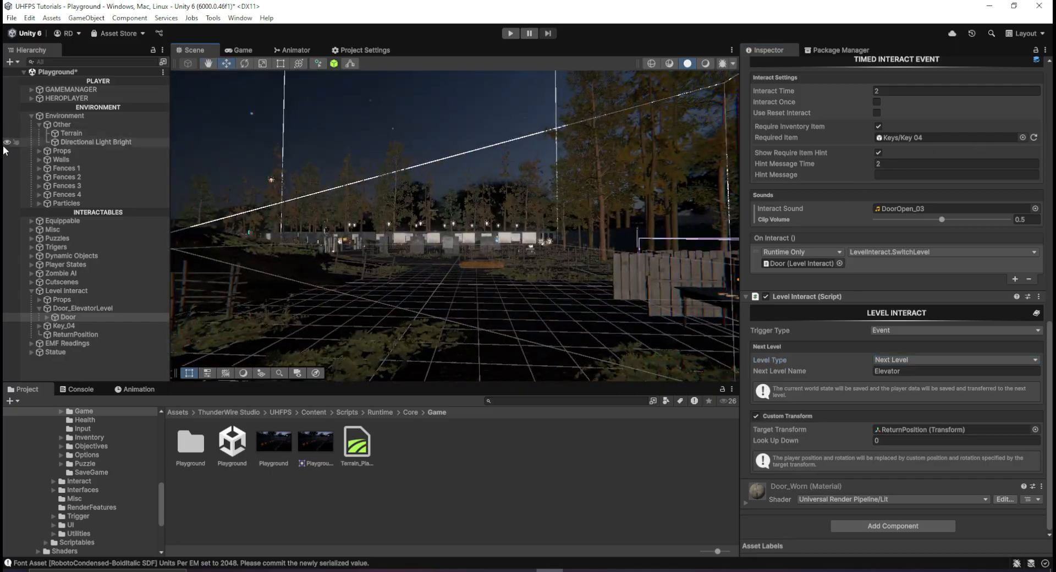
right_click_drag(468, 308, 1051, 292)
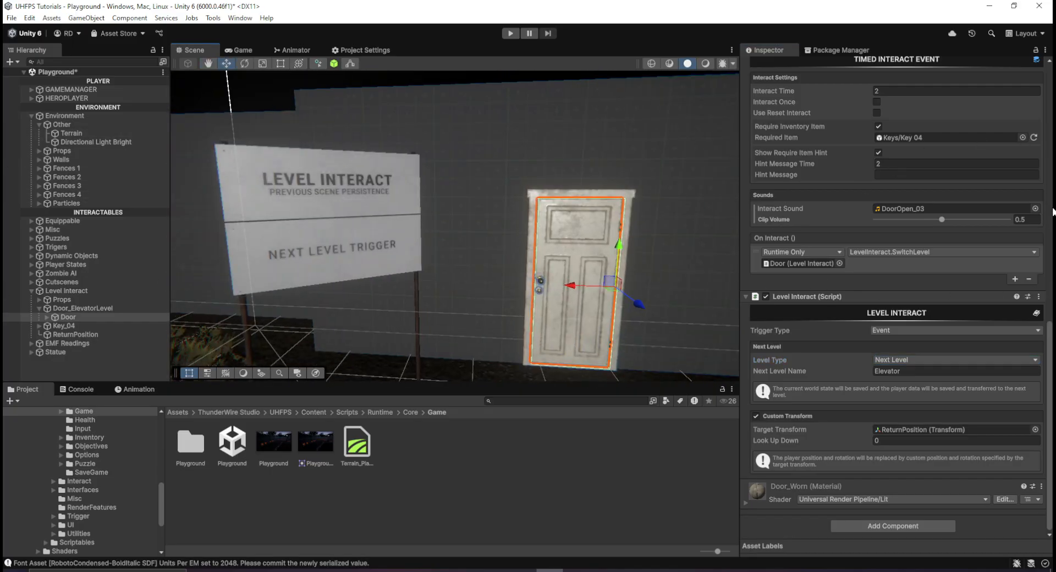
right_click_drag(495, 226, 862, 375)
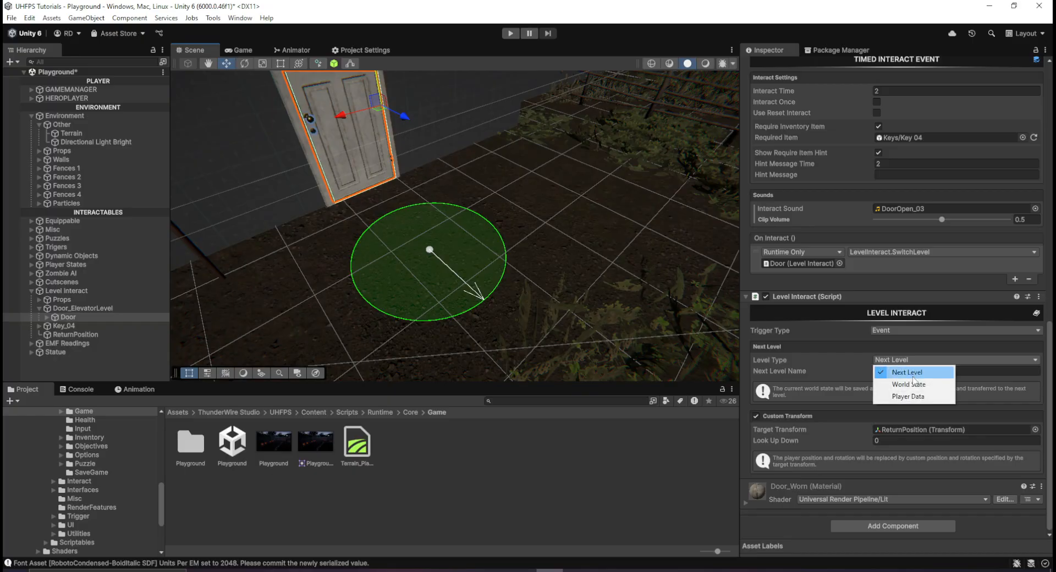
left_click(907, 396)
right_click_drag(348, 235, 599, 295)
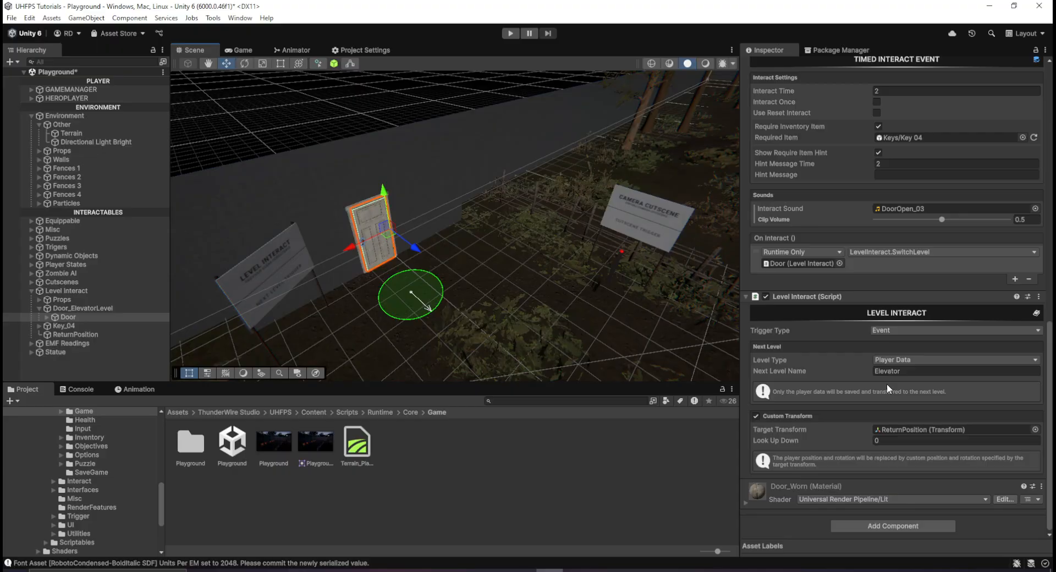
right_click_drag(414, 190, 583, 216)
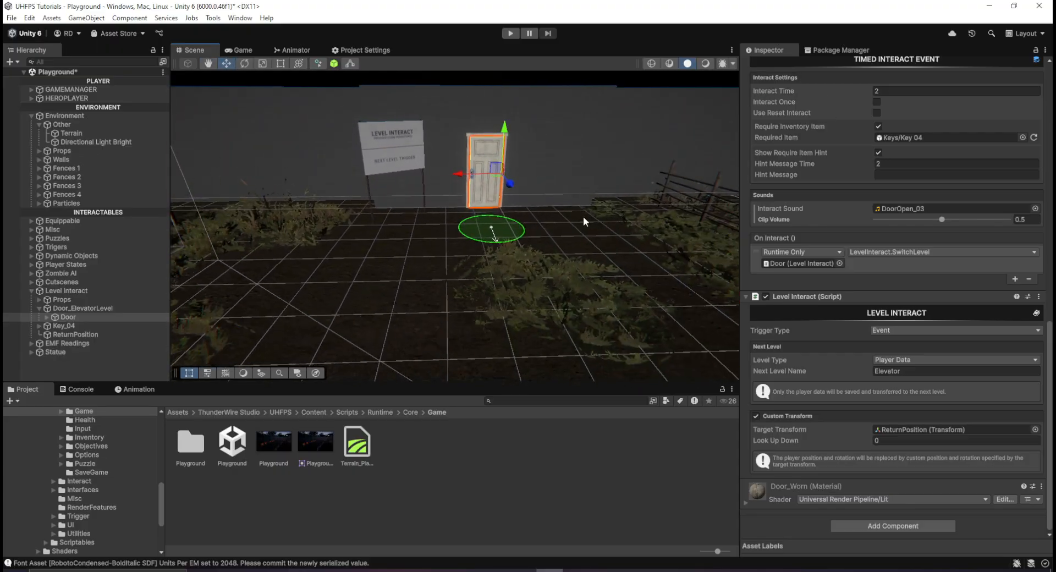
Step: Cycle the Door's level type through Next Level and World State, ending on Next Level
left_click(895, 360)
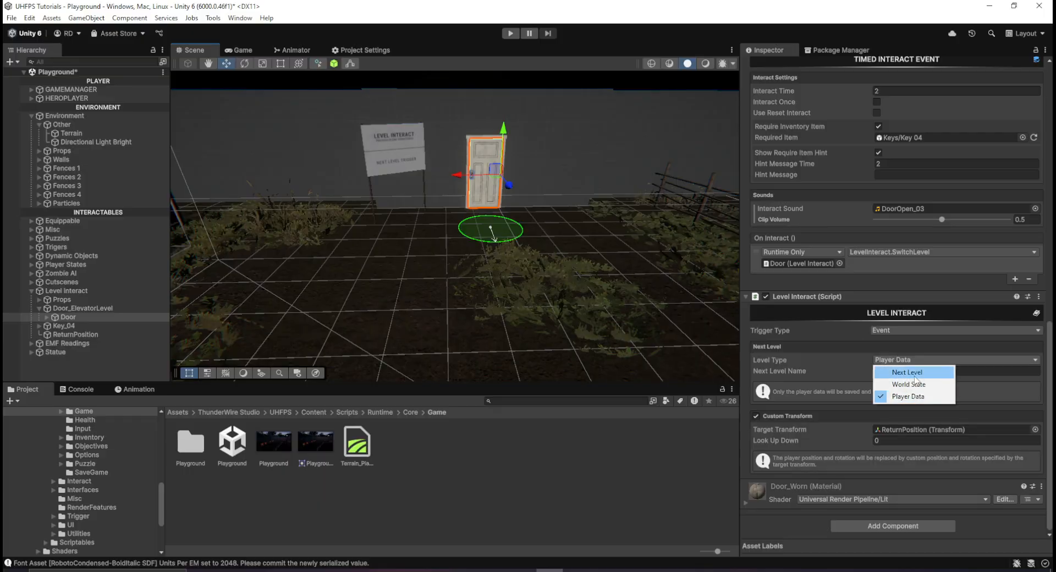
left_click(915, 373)
left_click(903, 360)
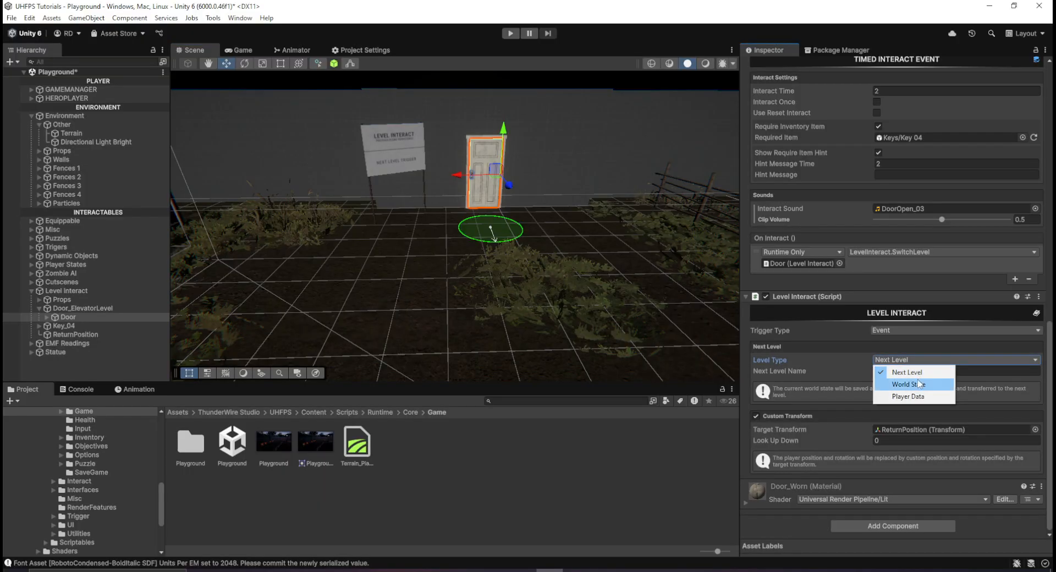
left_click(918, 385)
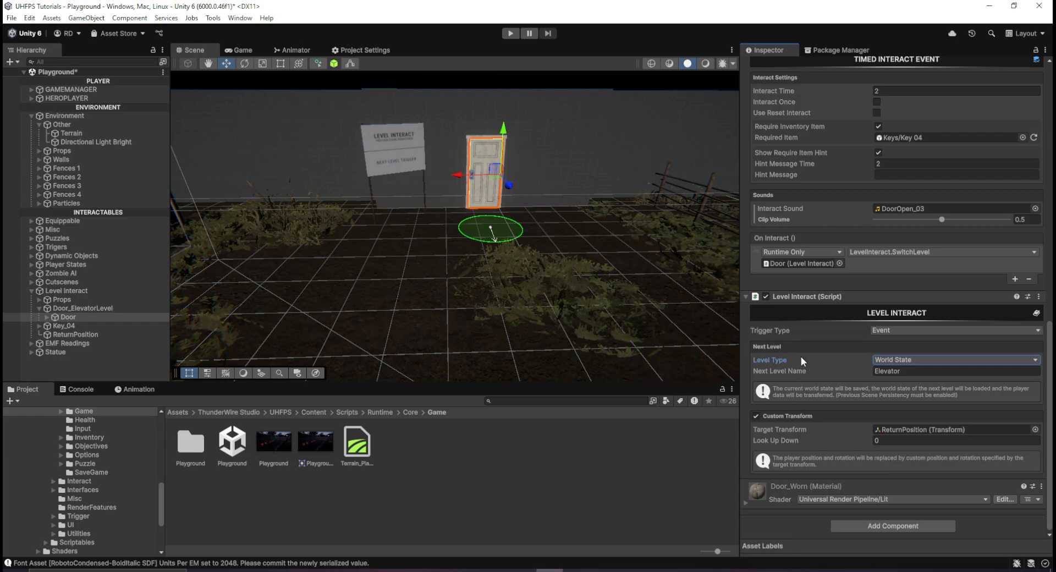
left_click(914, 359)
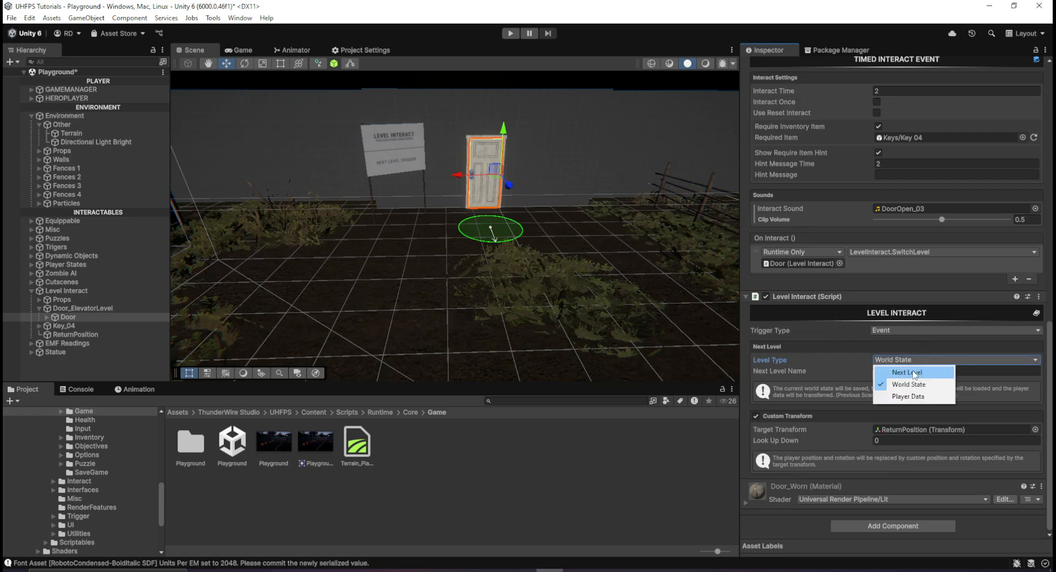
left_click(899, 395)
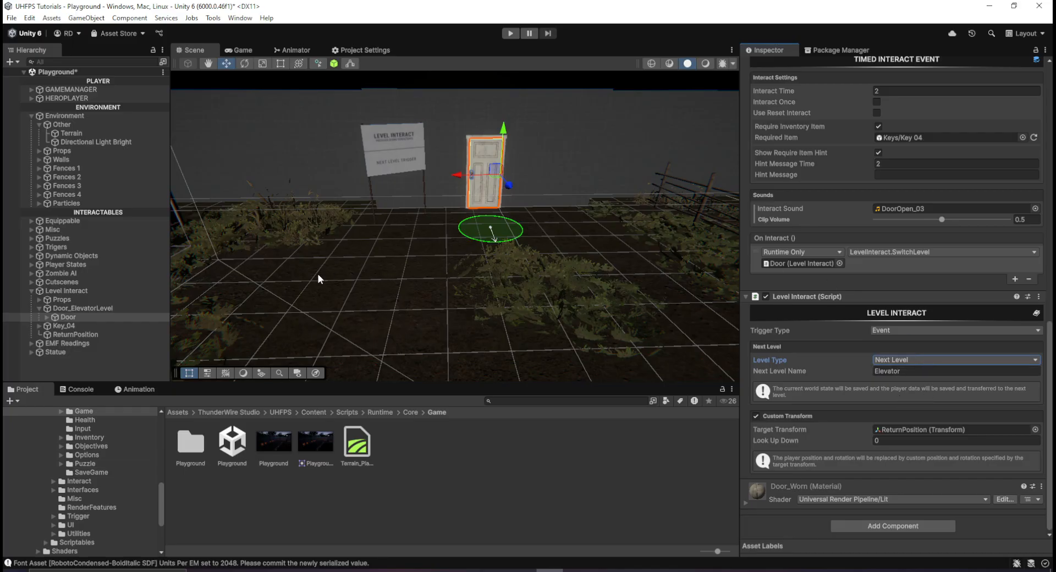
Step: View the elevator door up close and highlight the Next Level Name value in its Level Interact settings
right_click_drag(421, 247, 462, 226)
key("w")
key("s")
key("d")
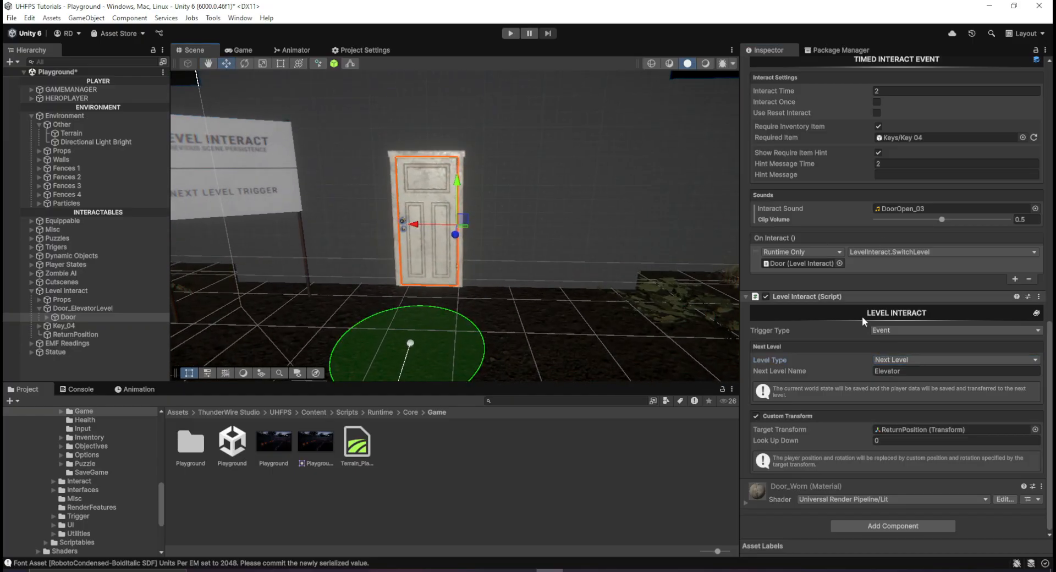
left_click(902, 371)
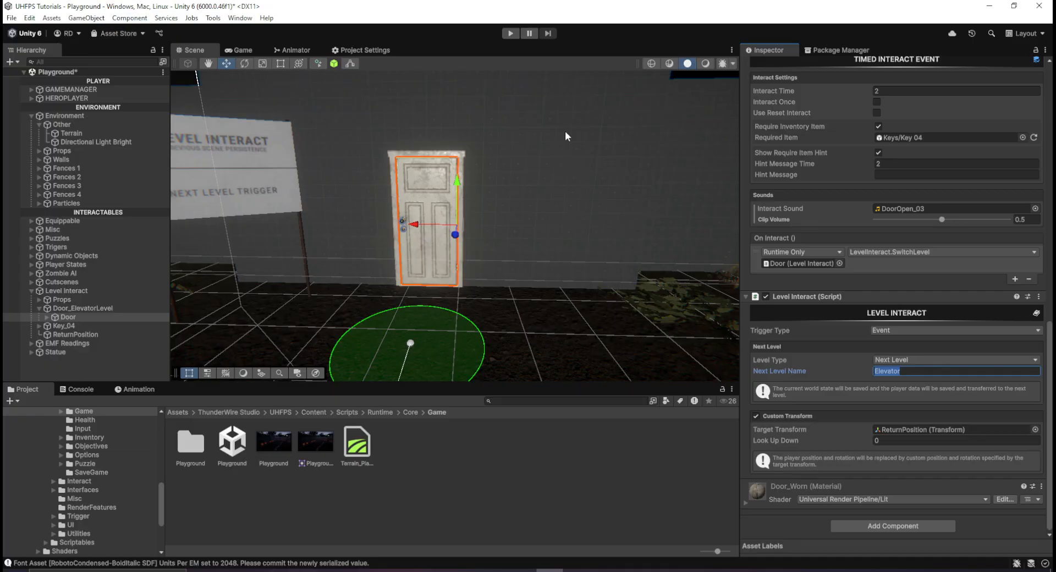
Step: Open the shared scene list in Build Profiles and highlight the LevelManager and Elevator scenes
key("ctrl+shift+b")
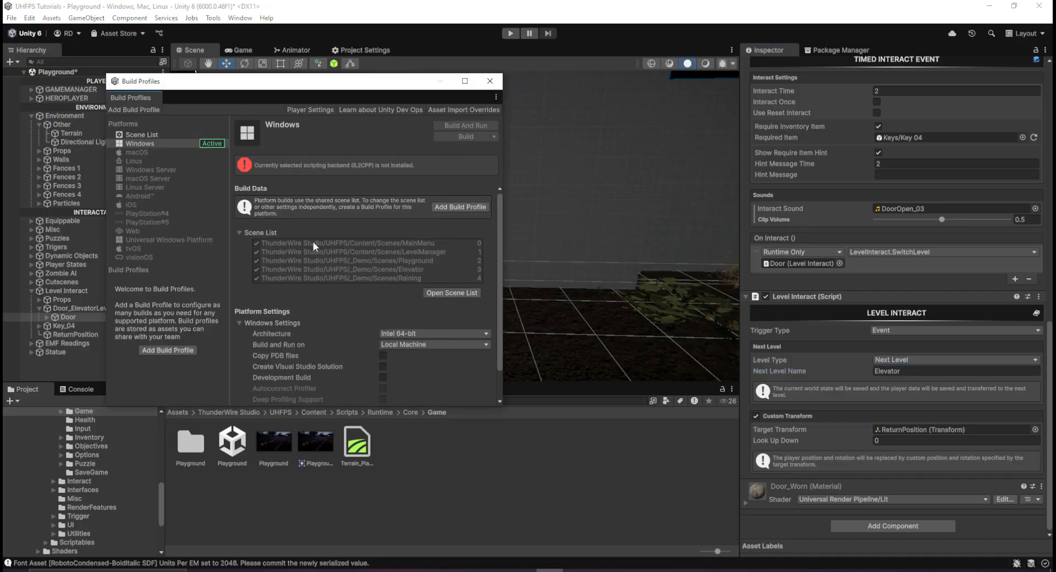
left_click(456, 291)
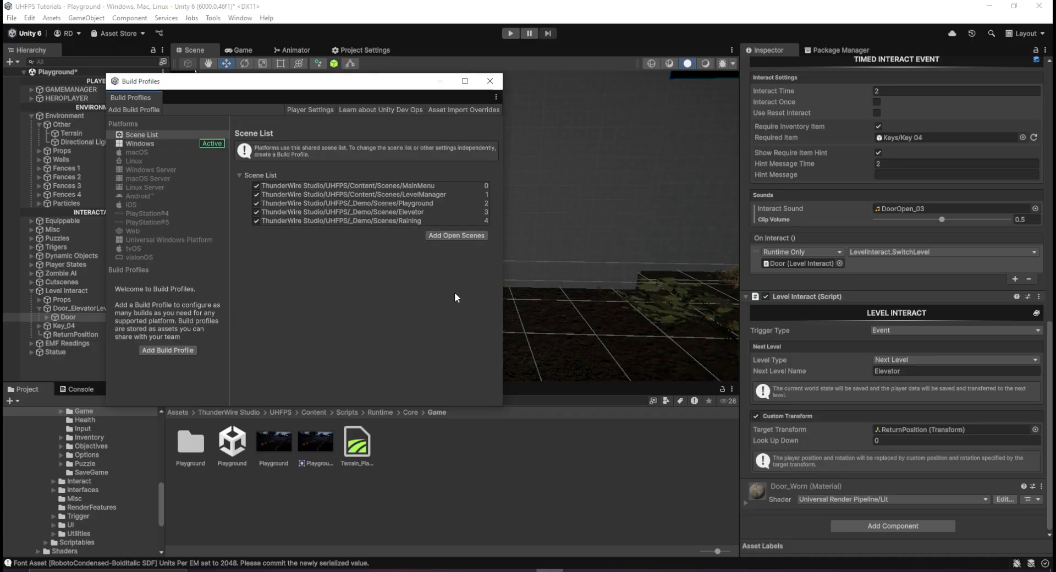
left_click(338, 194)
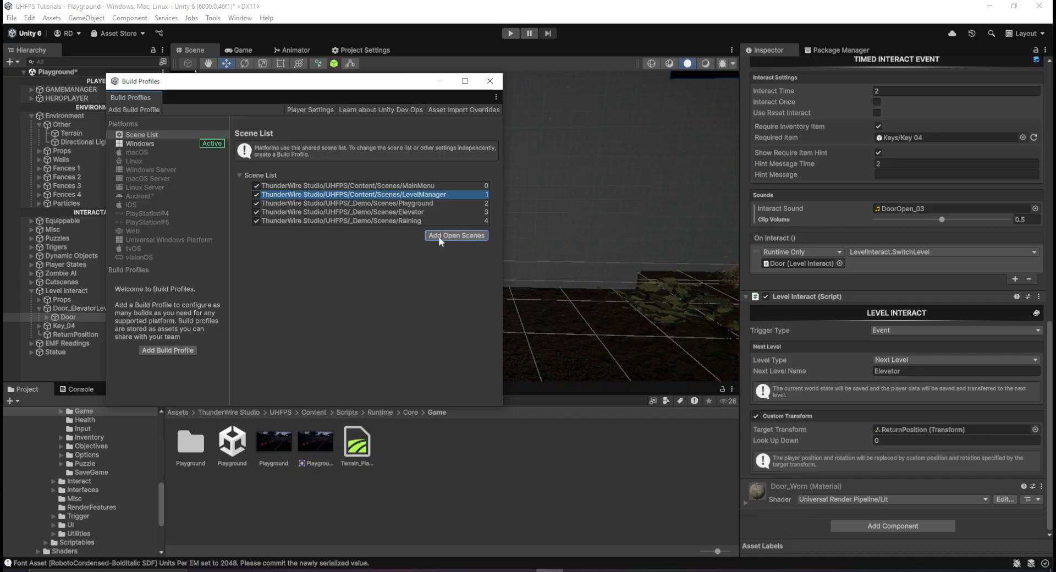
left_click(416, 214)
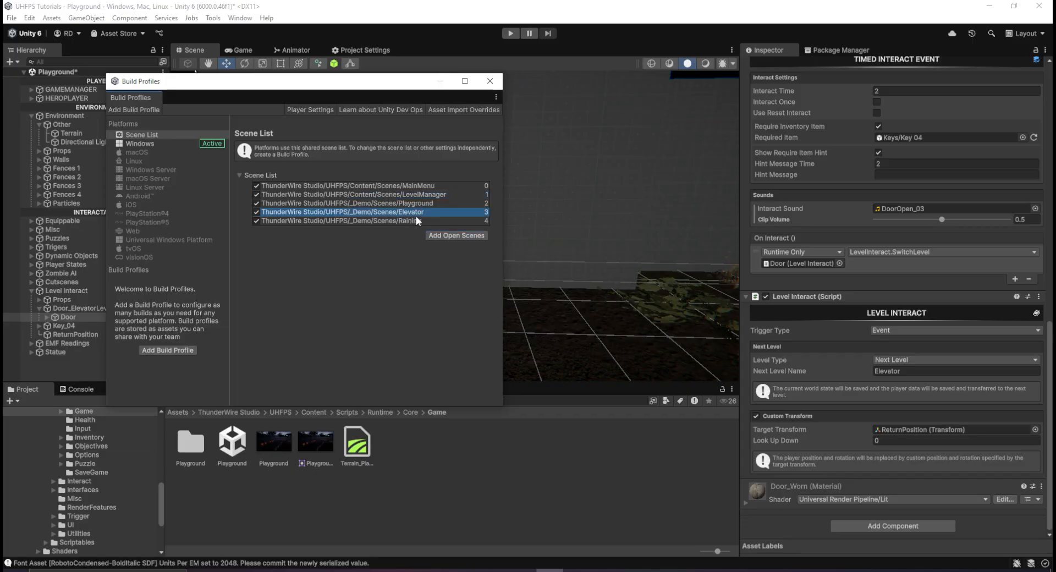
Step: Toggle the Elevator scene's inclusion in the build scene list and close Build Profiles
right_click(375, 213)
left_click(259, 214)
left_click(256, 212)
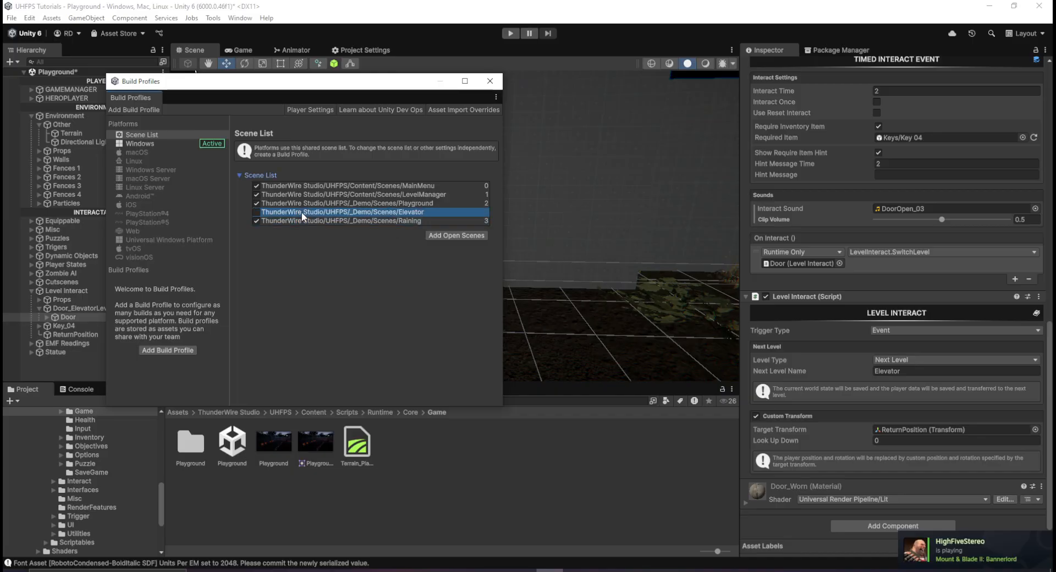
right_click(302, 213)
left_click(333, 220)
left_click(493, 88)
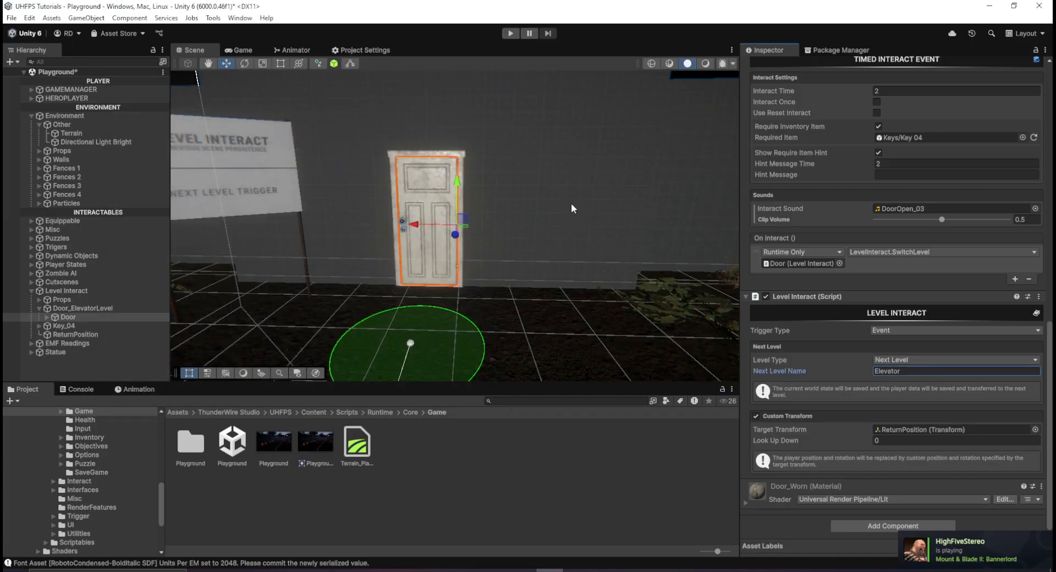
Step: Select HEROPLAYER and move it to the current Scene view location near the Level Interact door
left_click(675, 493)
left_click(80, 93)
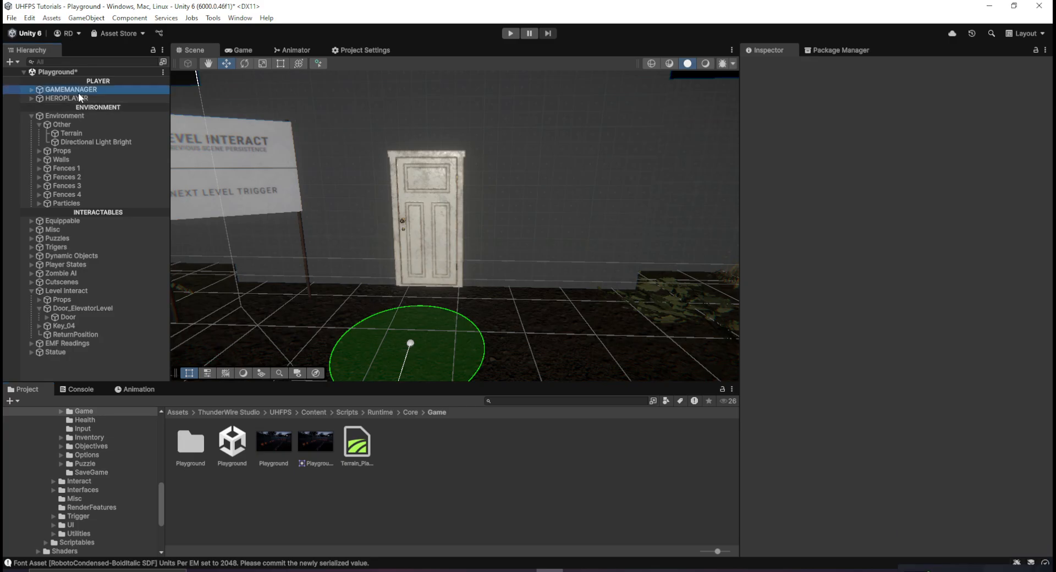
left_click(81, 98)
right_click_drag(434, 237, 288, 323)
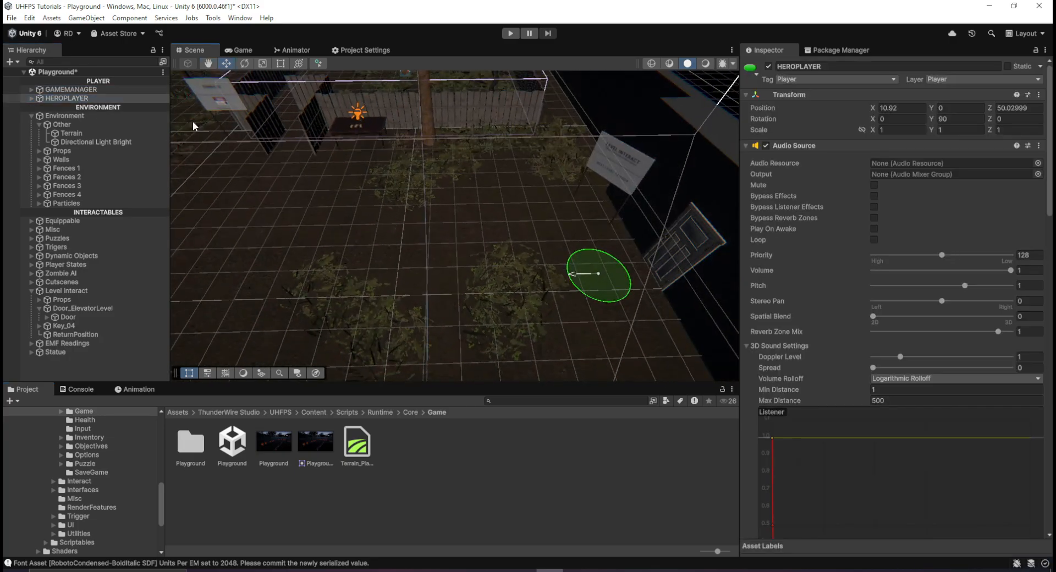
left_click(86, 17)
left_click(142, 318)
right_click_drag(494, 182, 496, 210)
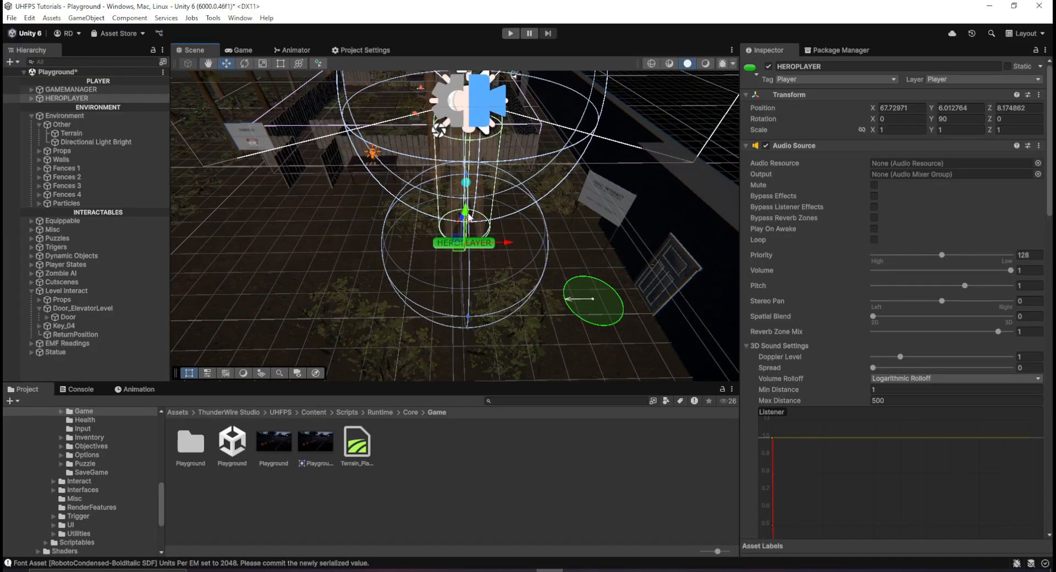
Step: Lower HEROPLAYER along the Y axis to just above the ground, at about Y 0.3
left_click_drag(466, 213, 466, 377)
right_click_drag(483, 320, 485, 346)
key("f")
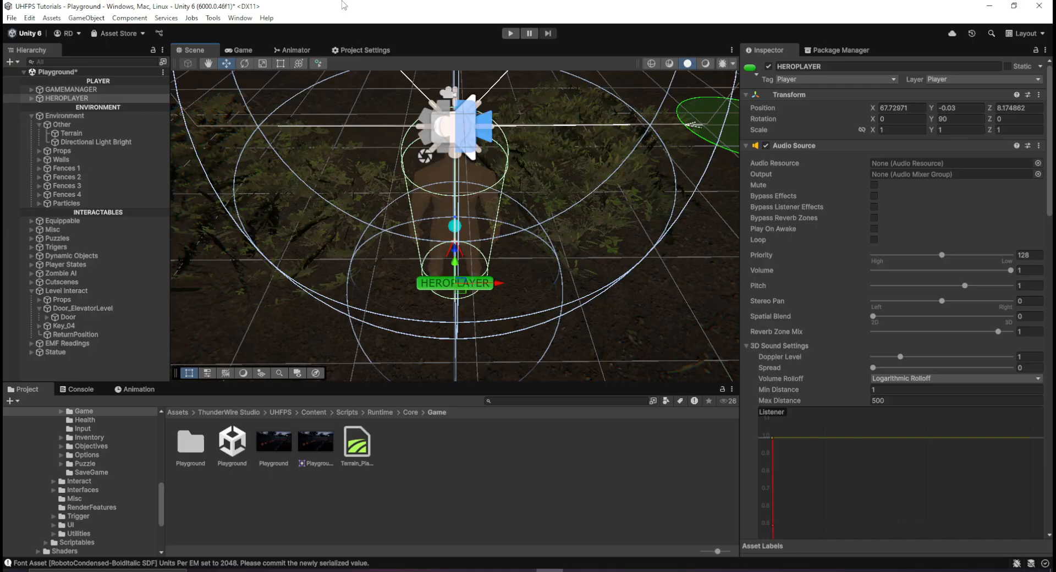
left_click_drag(457, 268, 442, 232)
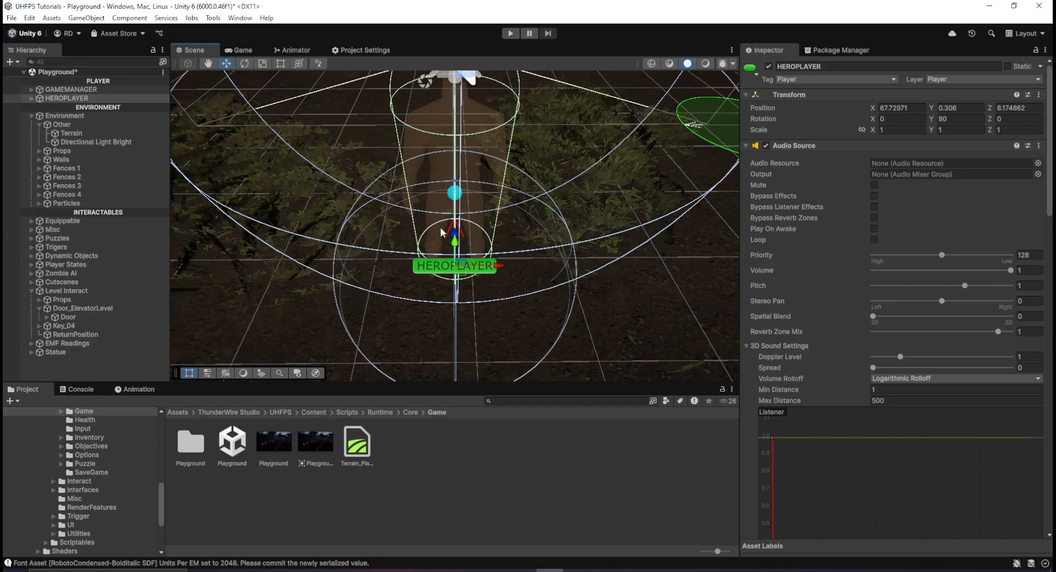
Step: Run the Playground scene in the Game view and open the player's inventory
left_click(240, 49)
left_click(510, 33)
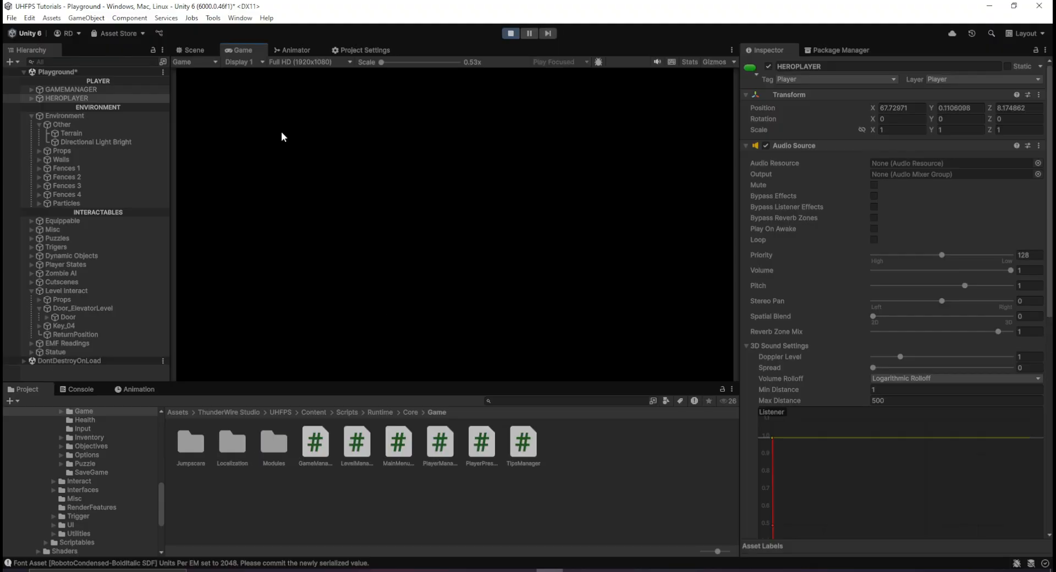
key("Tab")
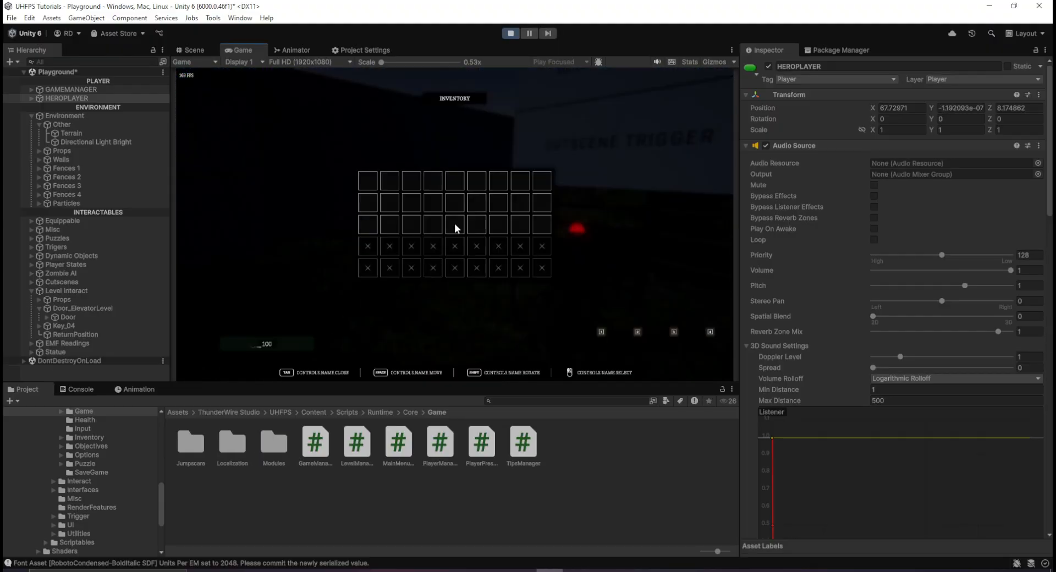
Step: Filter the console down to errors and inspect the MissingReferenceException and InvalidCastException entries
left_click(95, 390)
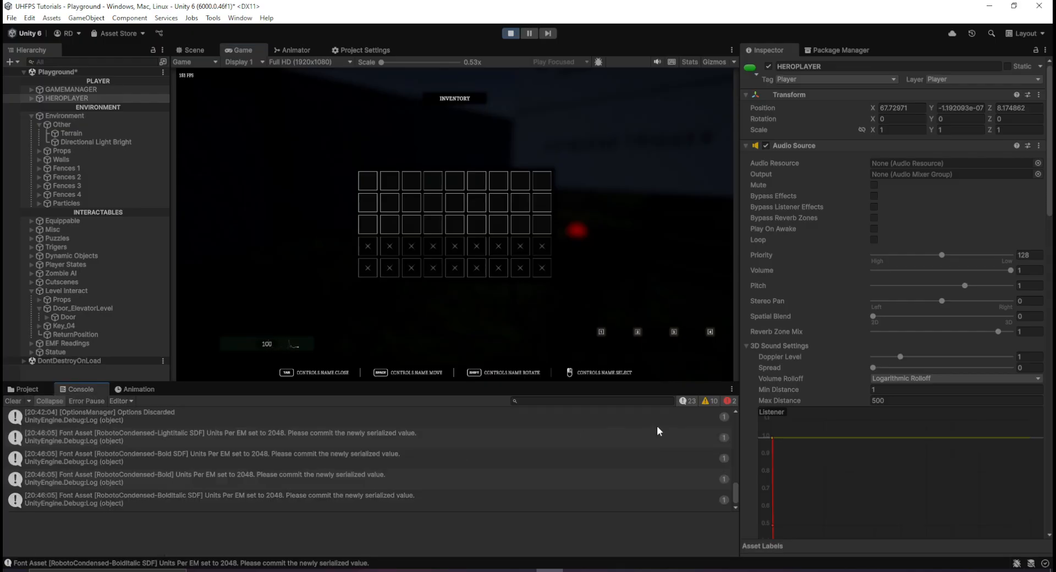
left_click(687, 401)
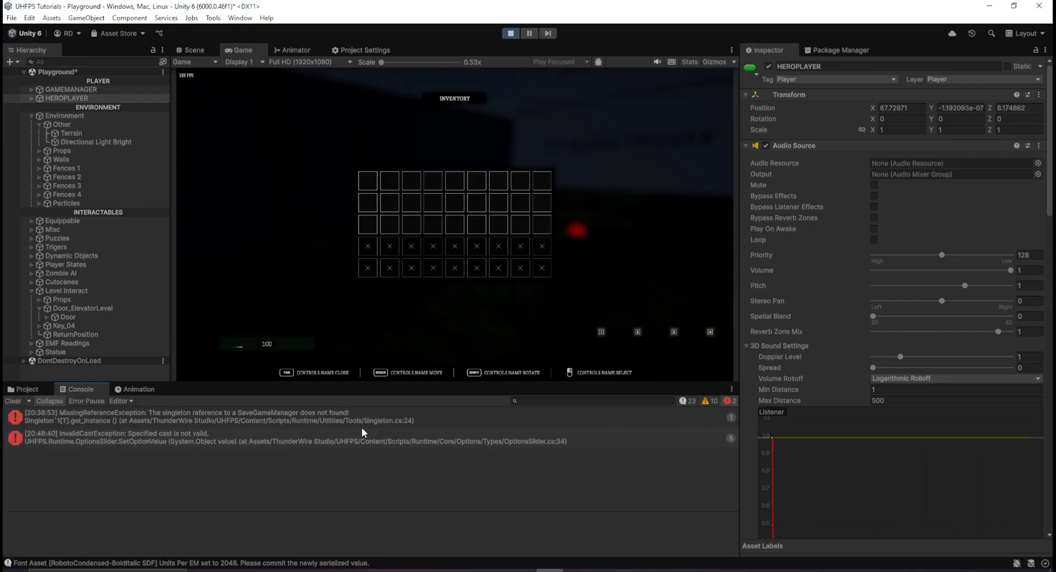
left_click(284, 417)
left_click(288, 438)
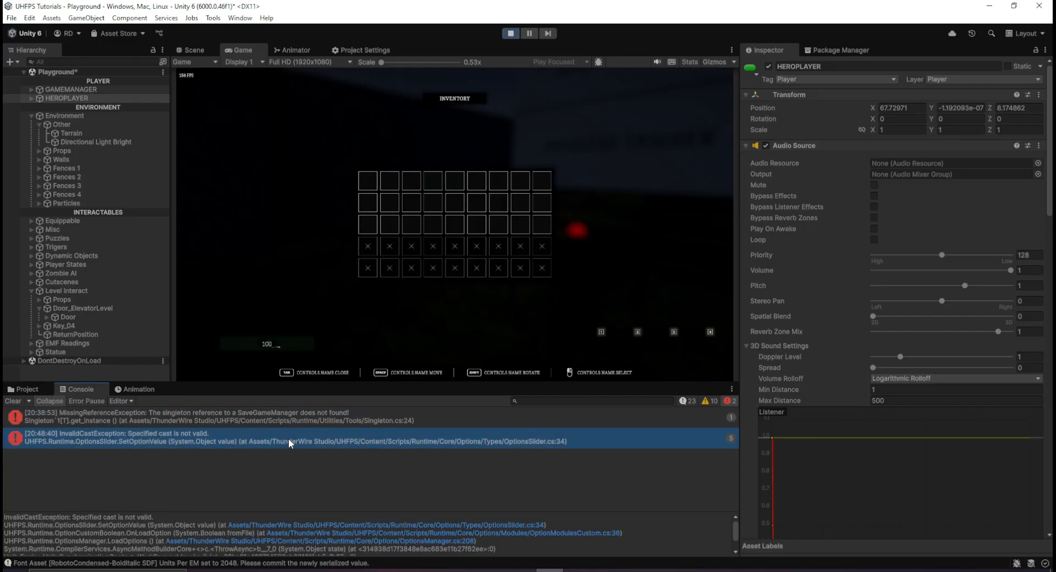
Step: Close the inventory, walk to the Level Interact door in the running game and try to open it
left_click(288, 348)
key("Tab")
key("w")
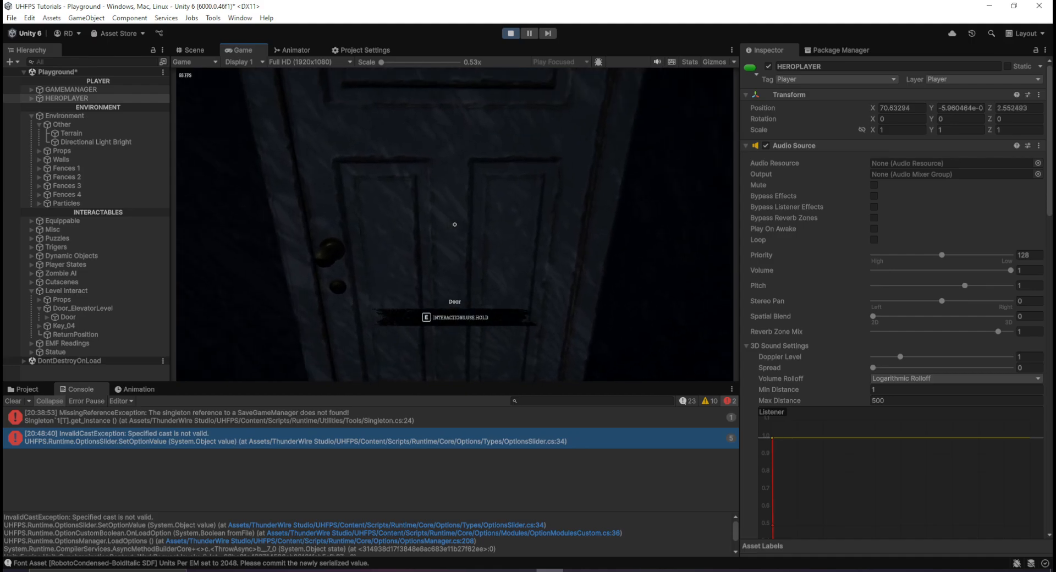
key("e")
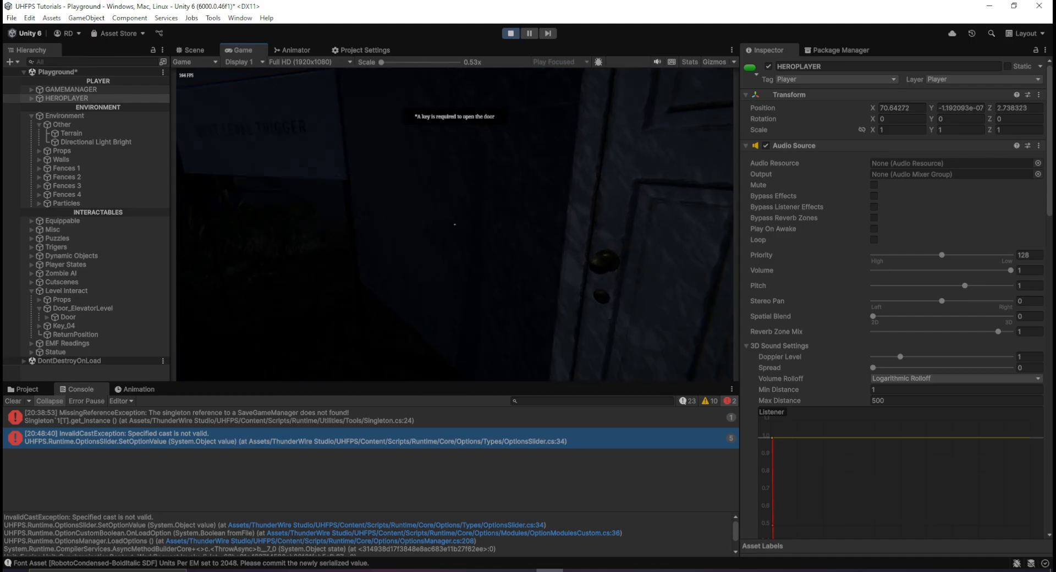
key("w")
key("Tab")
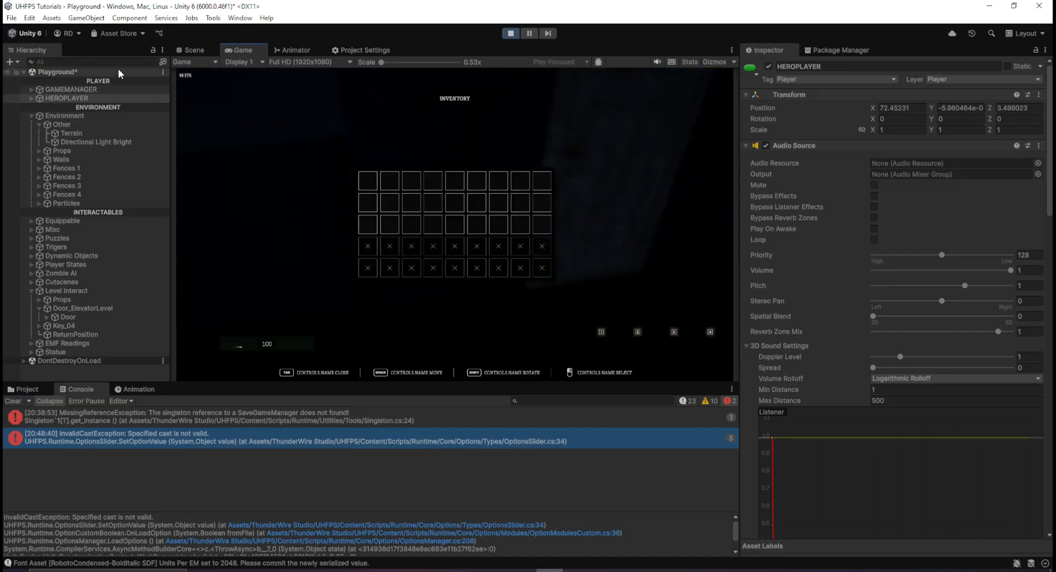
Step: Select the Level Interact door in the Scene view and turn off Require Inventory Item in its Timed Interact Event during play
left_click(203, 49)
right_click_drag(502, 184, 627, 175)
left_click(616, 162)
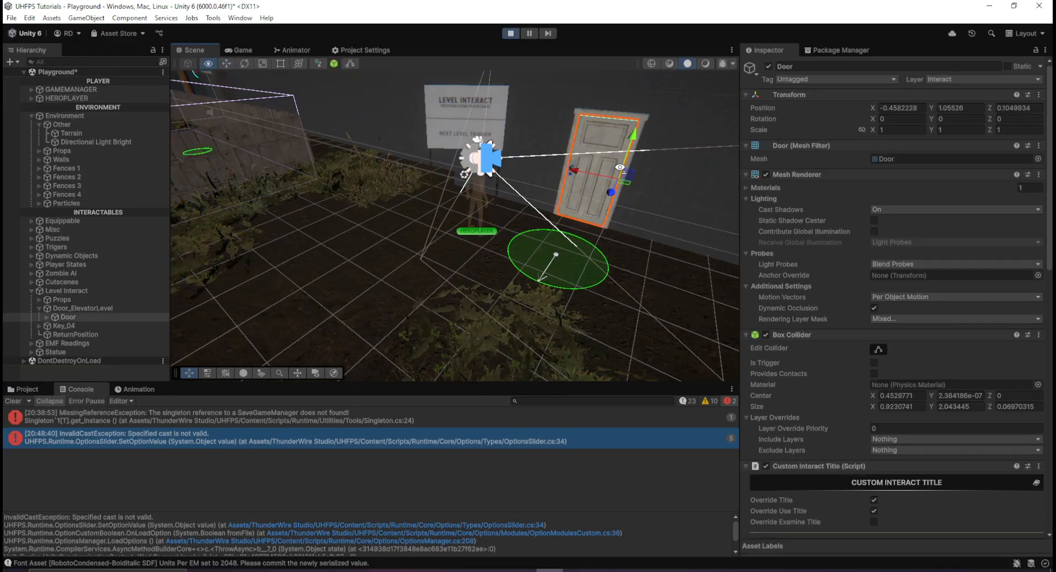
scroll(888, 326, "down", 6)
scroll(897, 290, "down", 4)
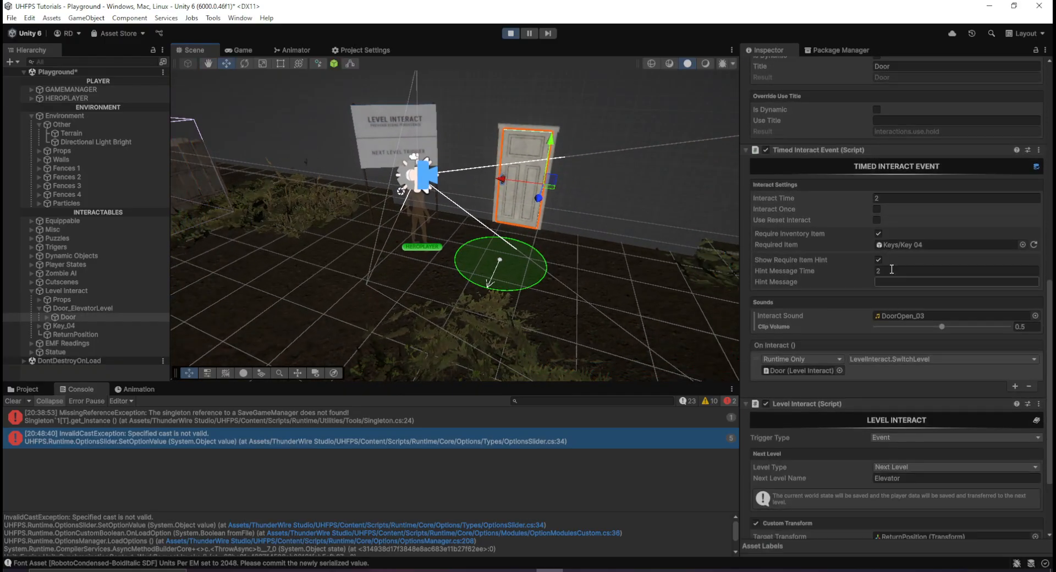
scroll(886, 258, "up", 4)
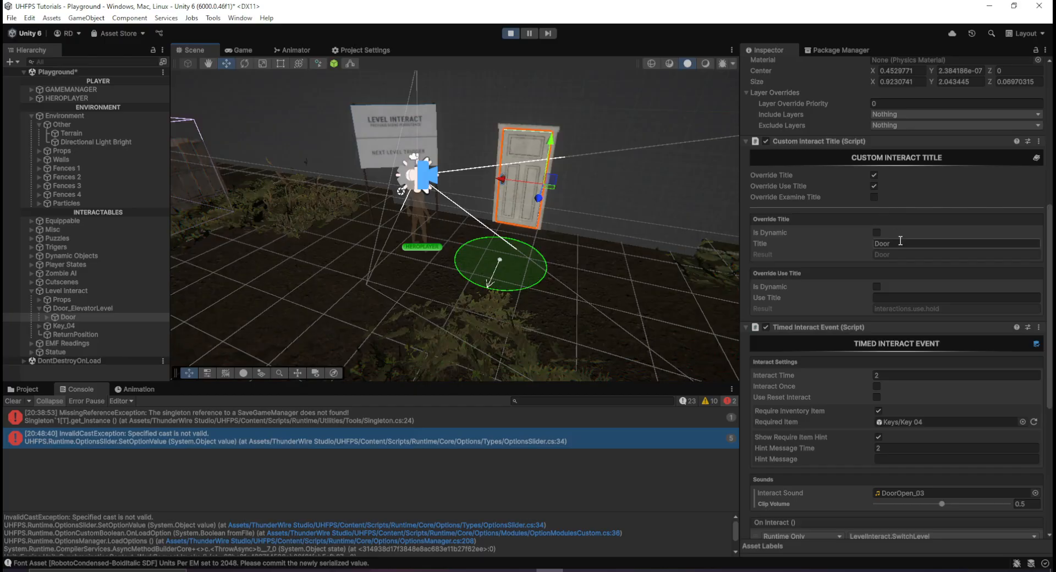
scroll(896, 280, "down", 3)
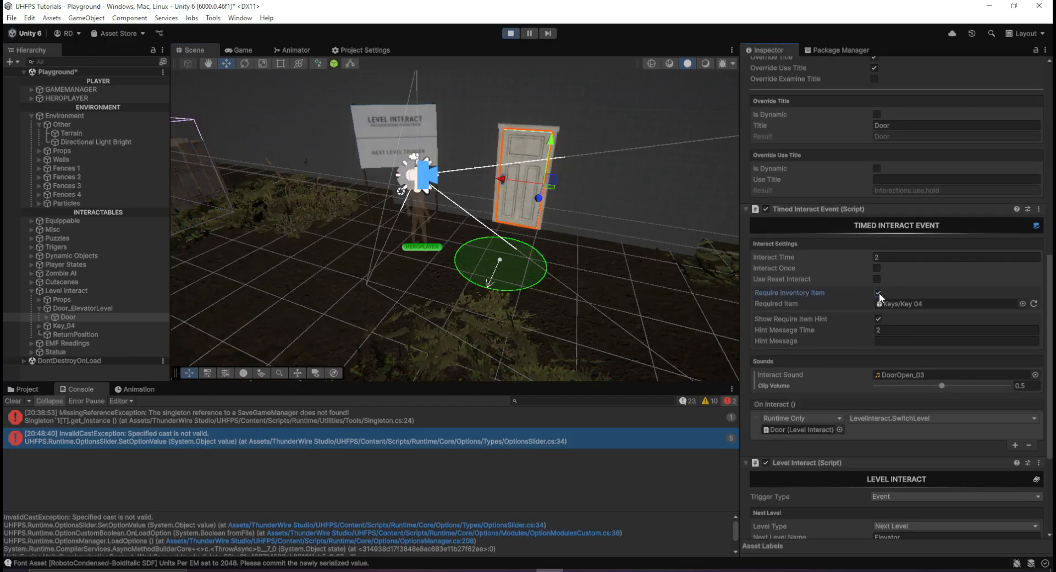
left_click(878, 292)
Step: Return to the running game and test the Level Interact door without the key requirement
left_click(238, 50)
key("w")
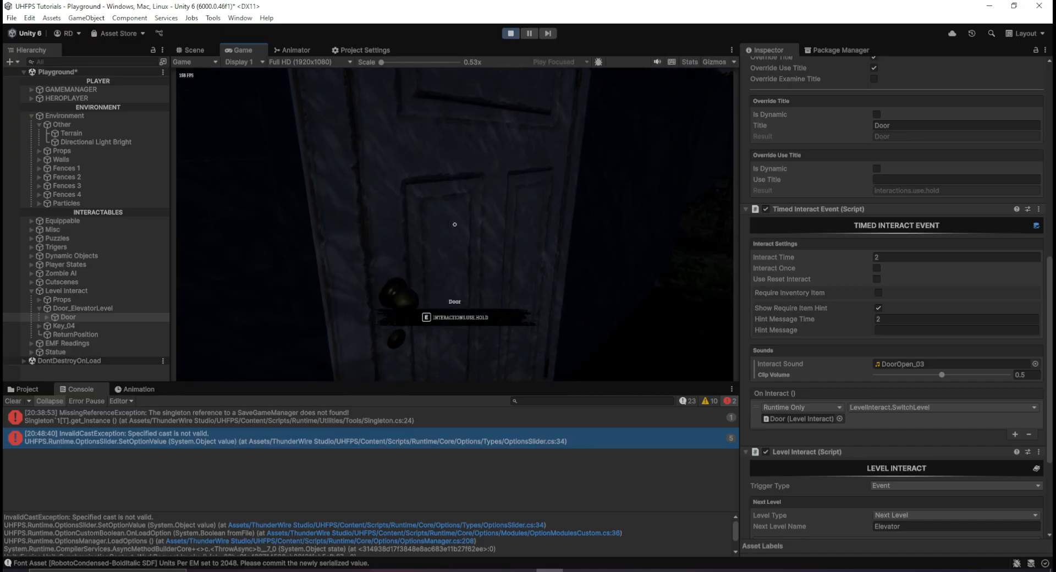
key("d")
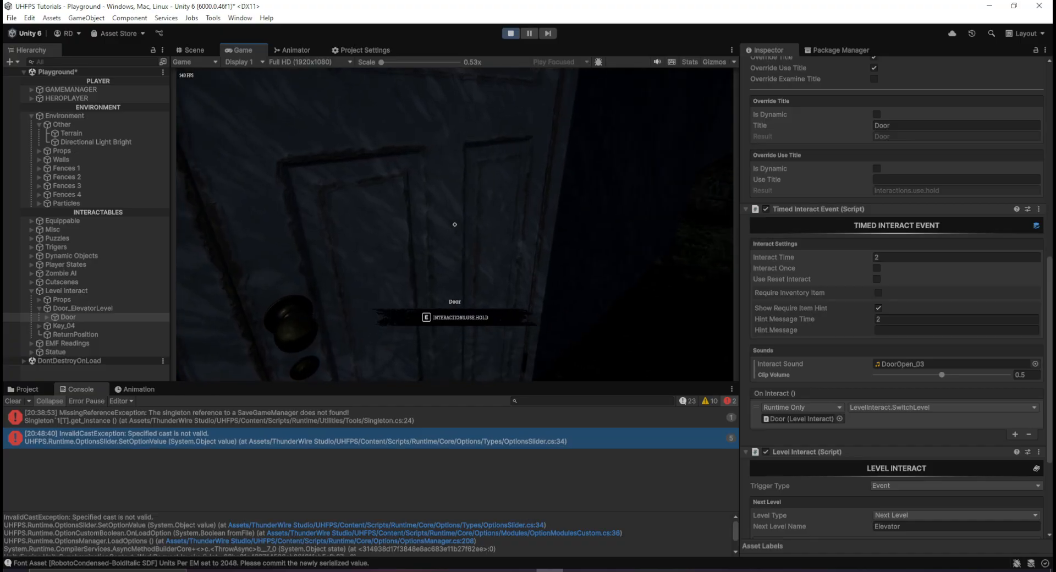
Step: Pause the game, search the project for "elevat" and add the Elevator scene to the build Scene List after Playground
key("Escape")
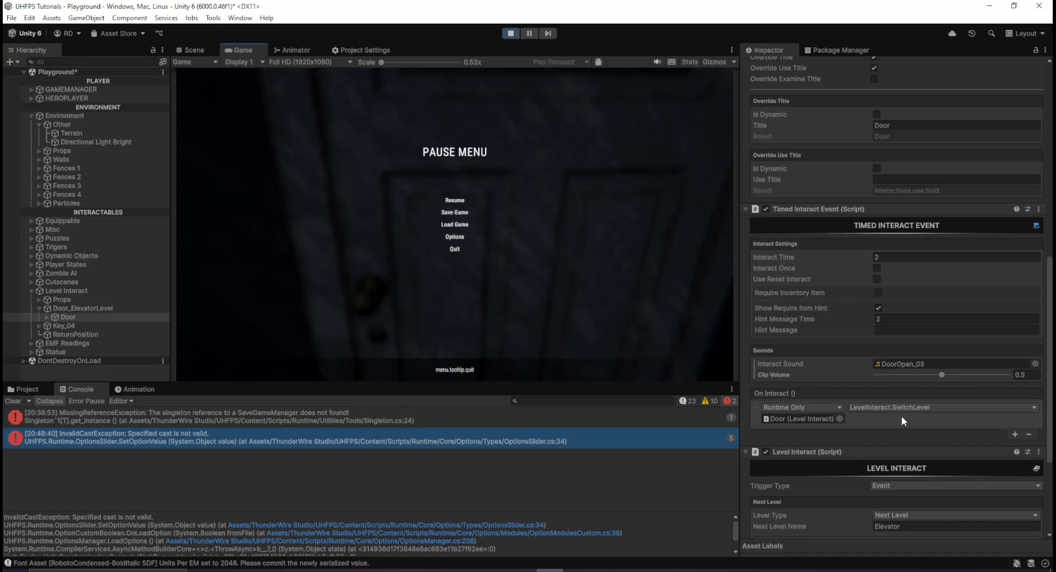
scroll(887, 490, "down", 3)
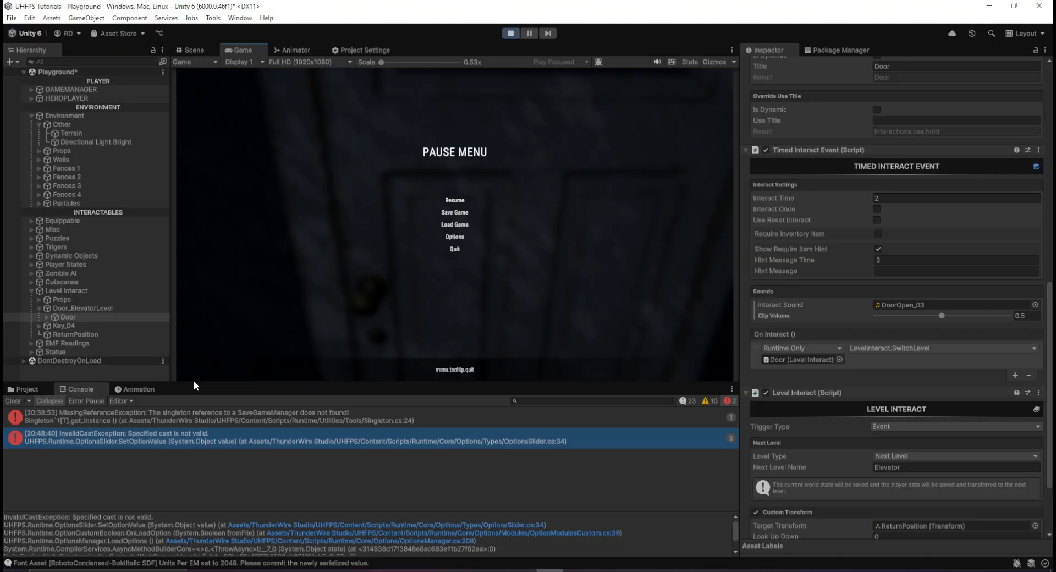
left_click(25, 388)
key("ctrl+shift+b")
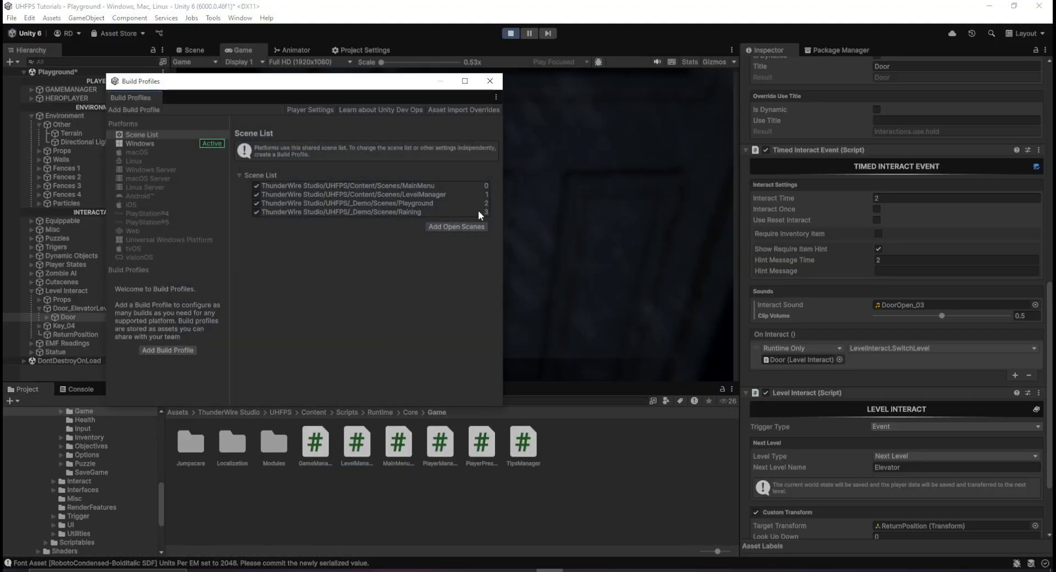
left_click(599, 401)
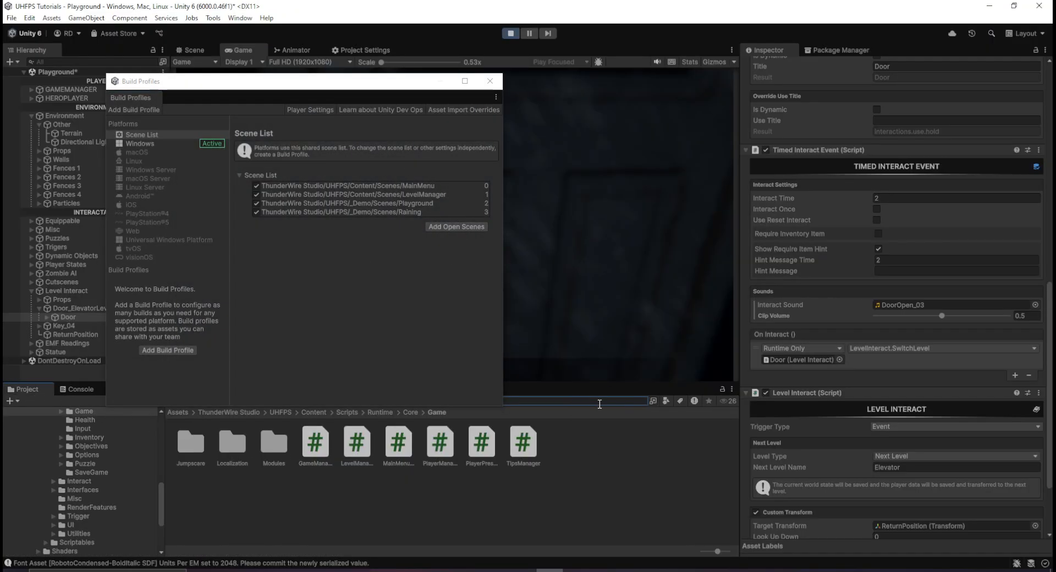
type("elevat")
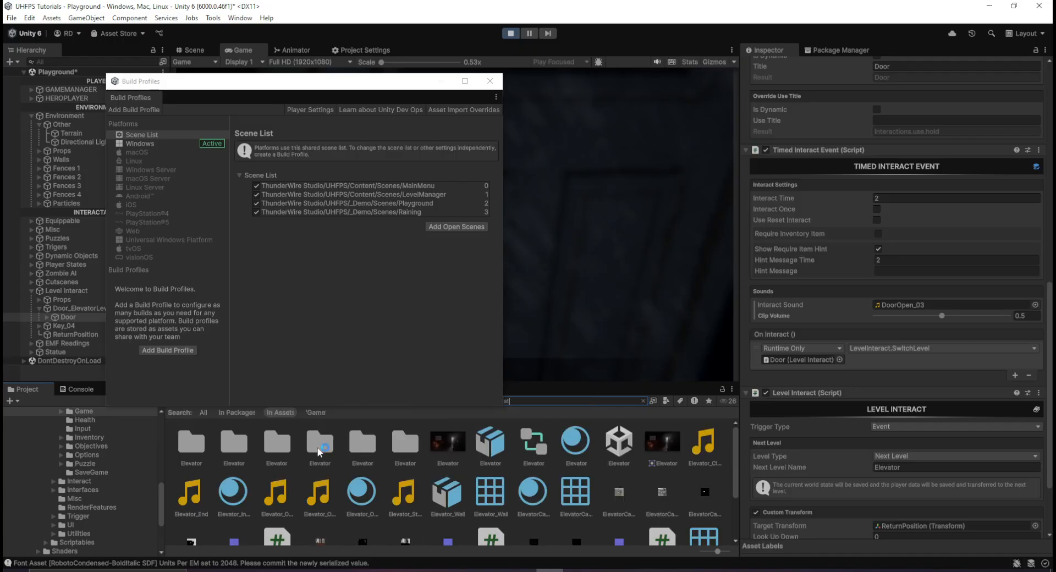
left_click_drag(624, 442, 398, 212)
left_click(490, 81)
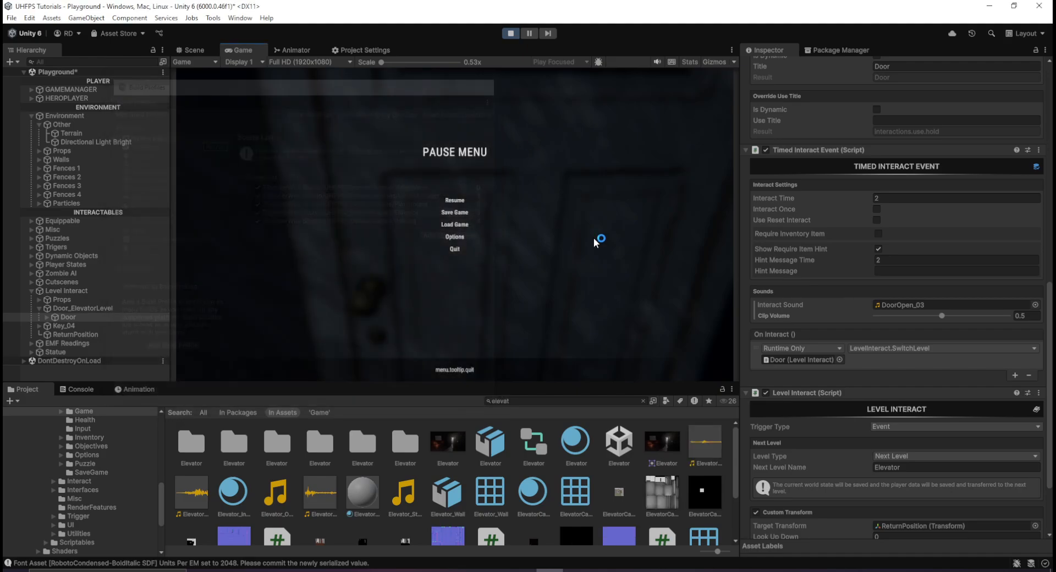
Step: Resume the game, try the door again and stop play mode
left_click(454, 199)
key("s")
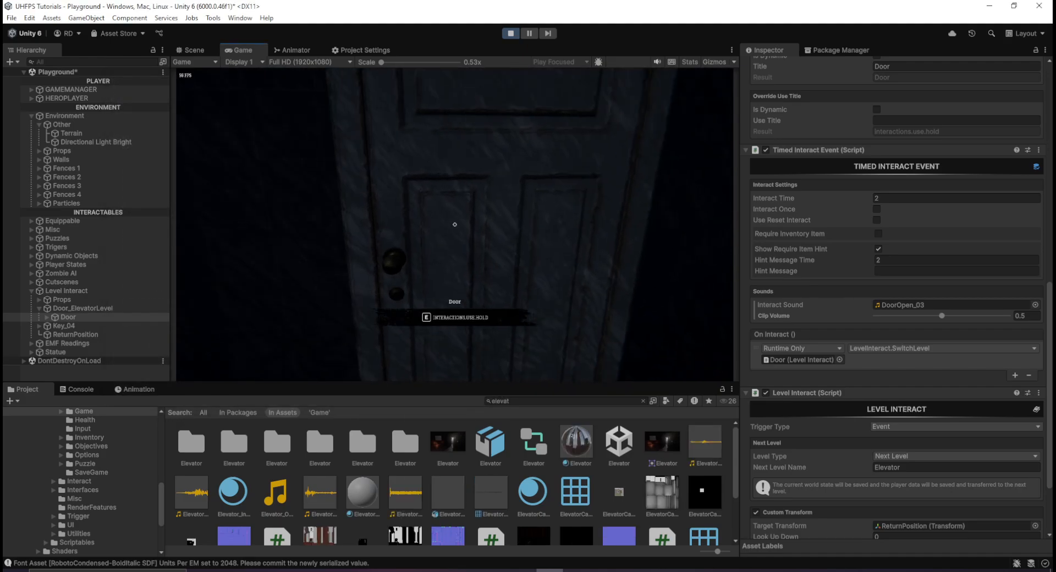
key("w")
key("Escape")
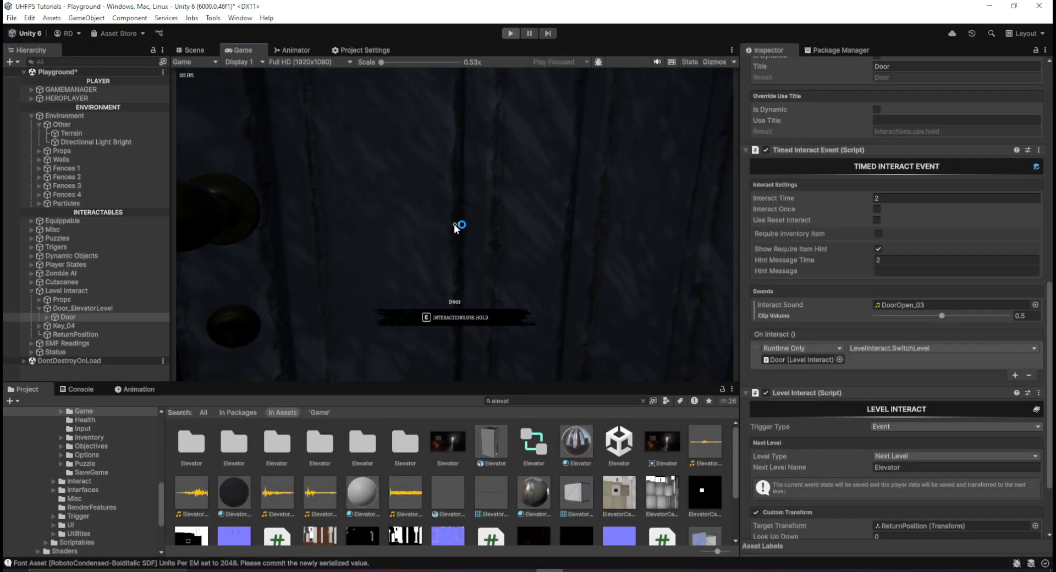
key("ctrl+p")
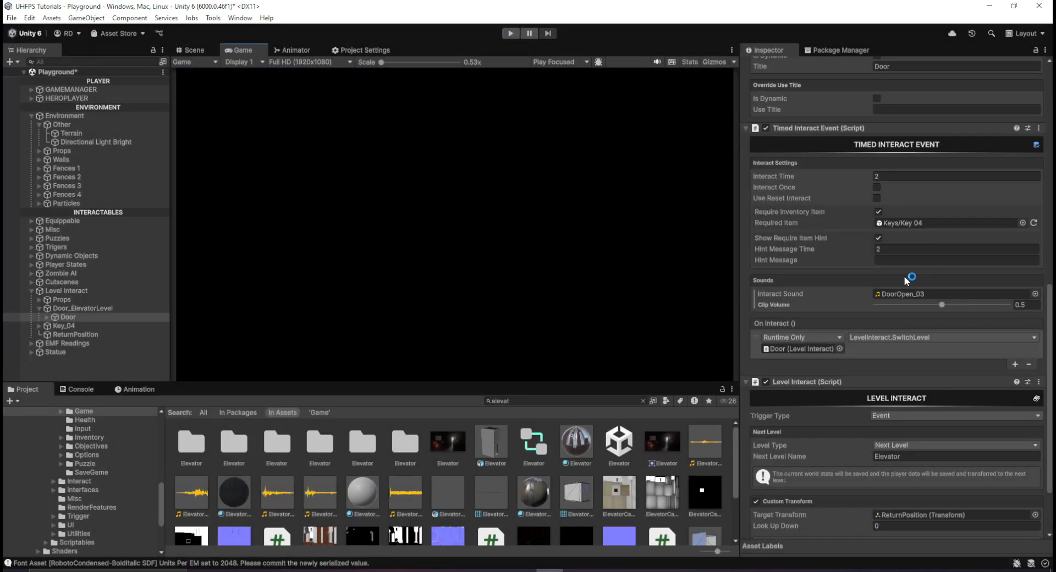
Step: Turn off Require Inventory Item on the door outside play mode and check the Scene List in Build Profiles
left_click(878, 211)
key("ctrl+shift+b")
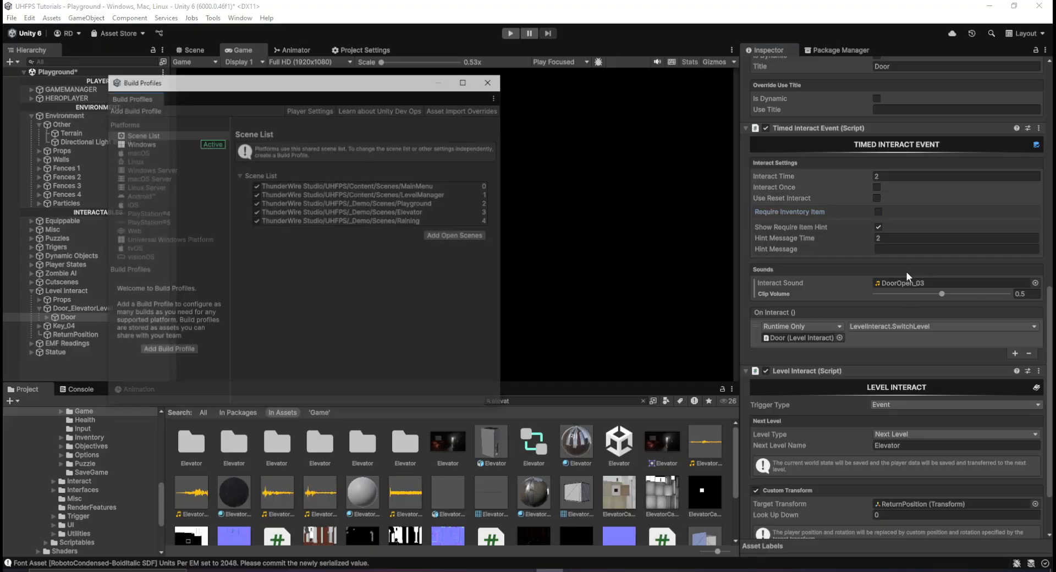
left_click(489, 81)
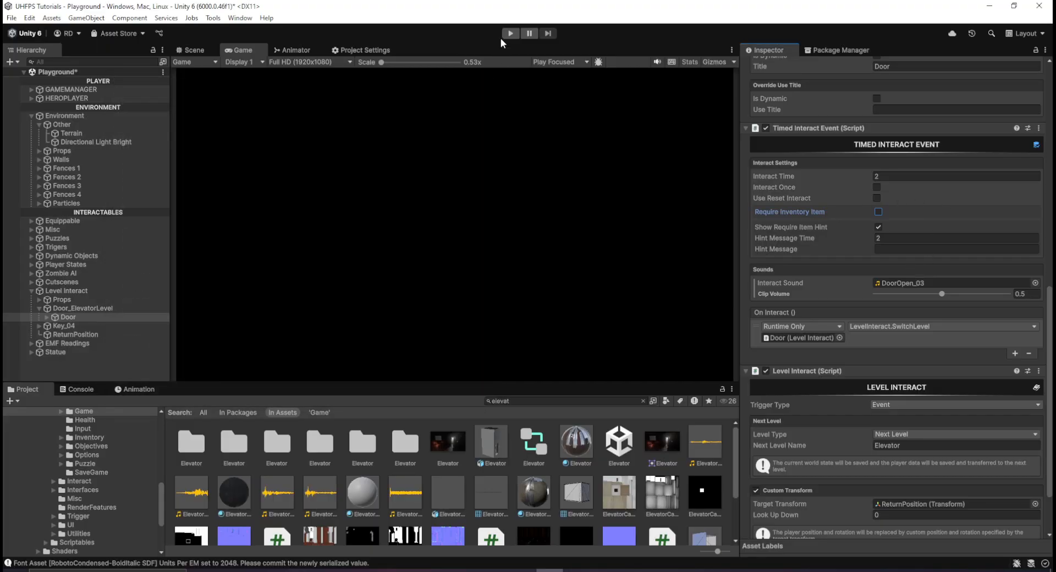
Step: Run the Playground scene again and walk the player up to the Level Interact door
left_click(516, 33)
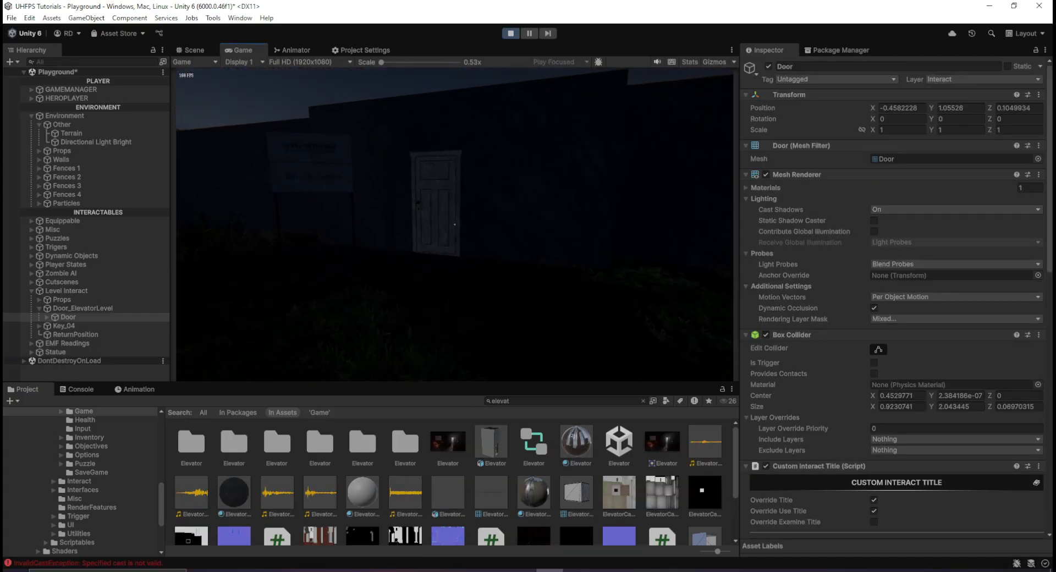
key("w")
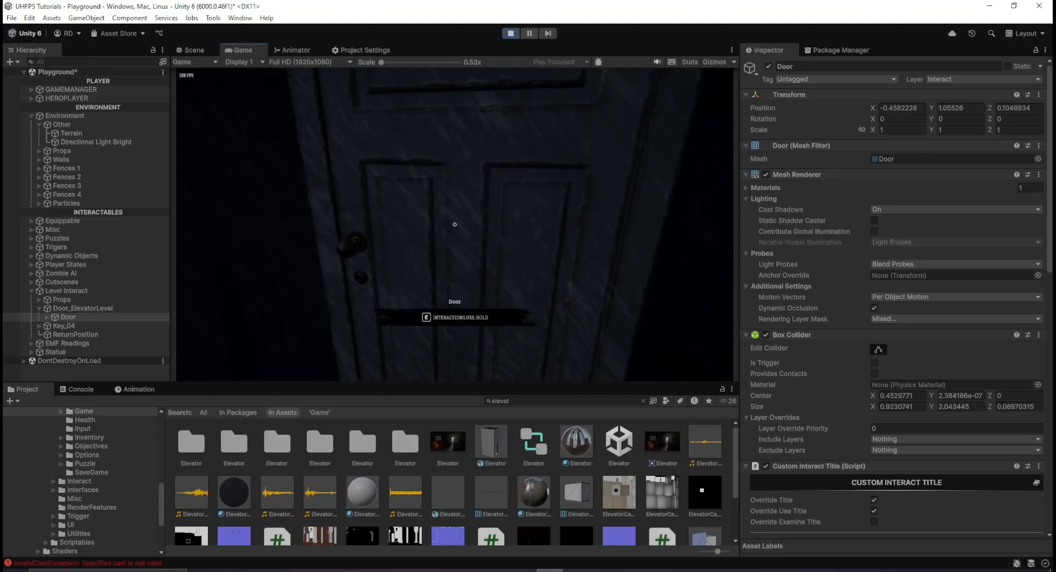
key("w")
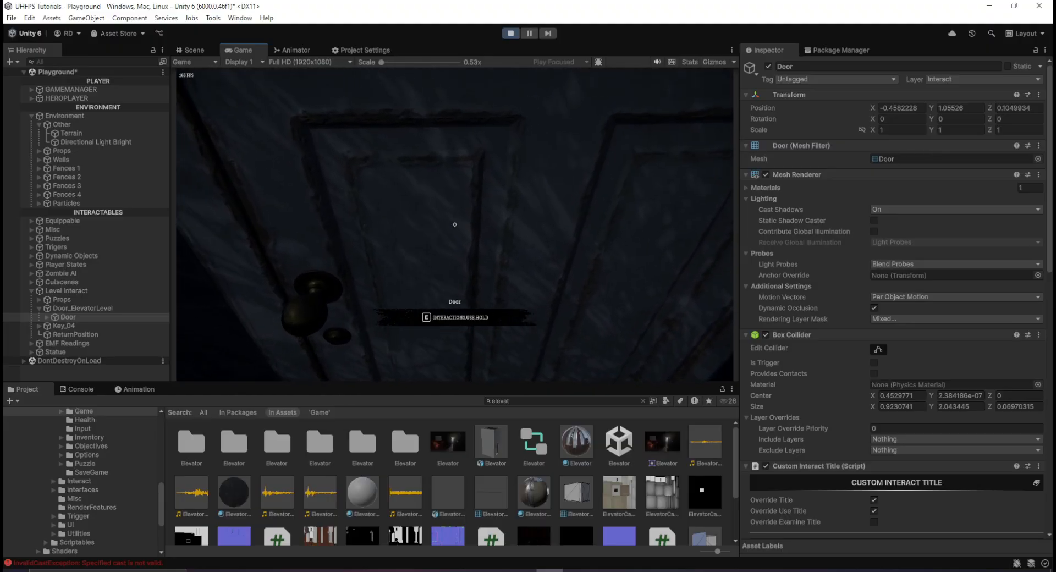
Step: Free the cursor through the inventory, clear the console messages and return to the door
key("Tab")
left_click(76, 388)
left_click(13, 401)
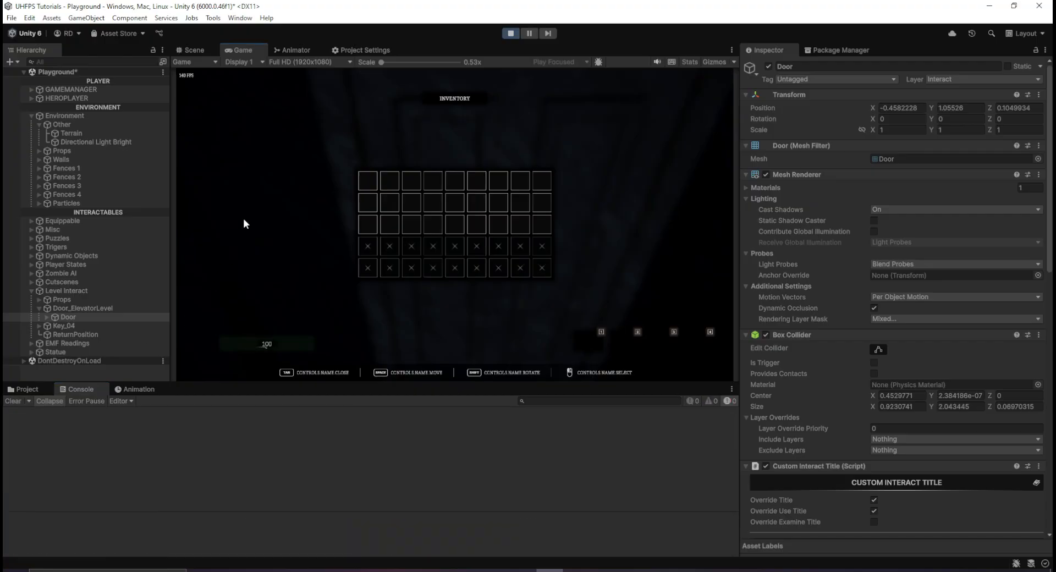
key("Tab")
key("w")
Step: Set the Trigger Type of the door's Level Interact component to Interact while the game is running
key("Tab")
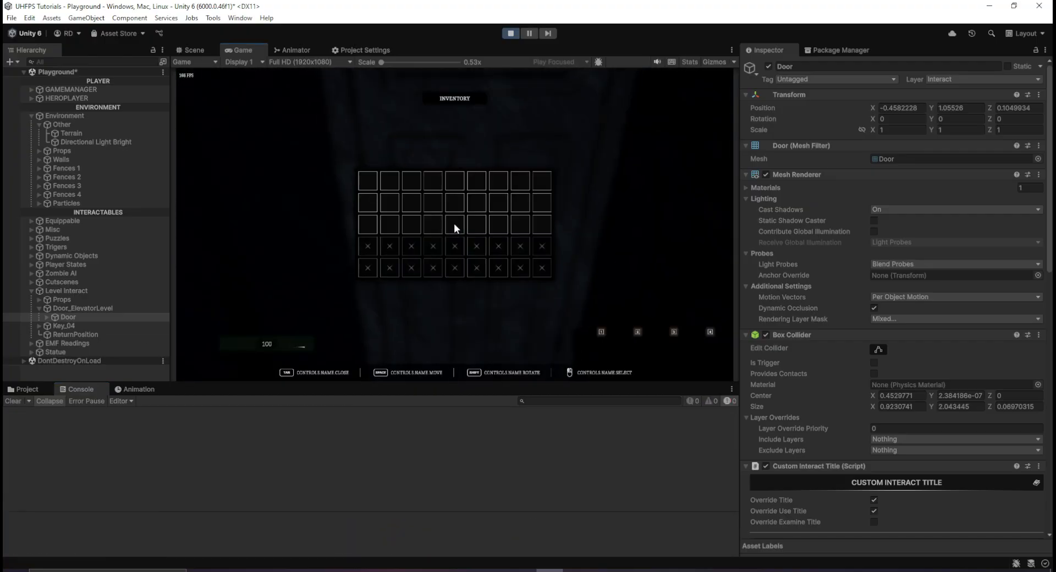
scroll(994, 353, "down", 1)
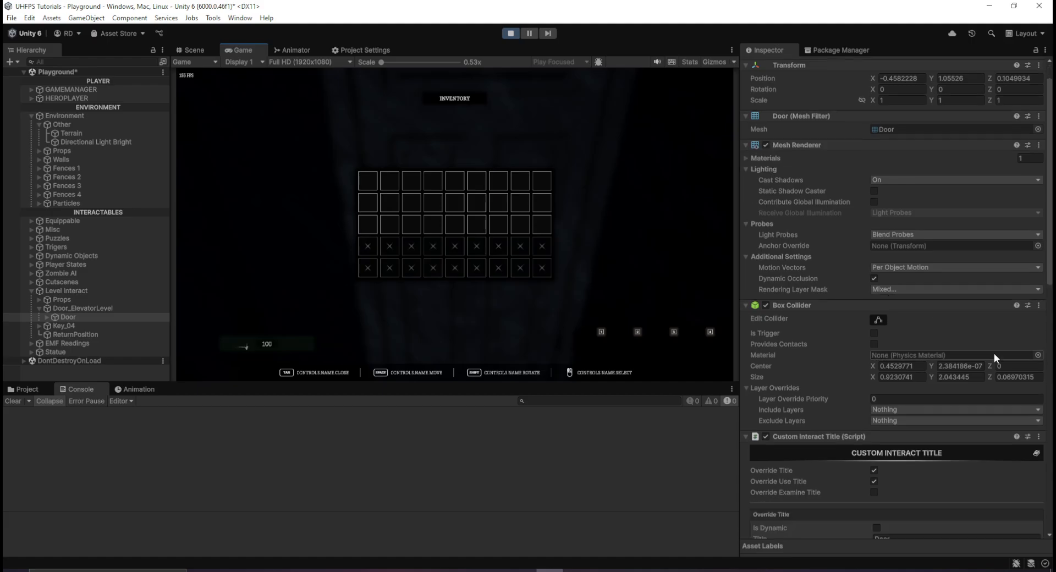
scroll(994, 353, "down", 15)
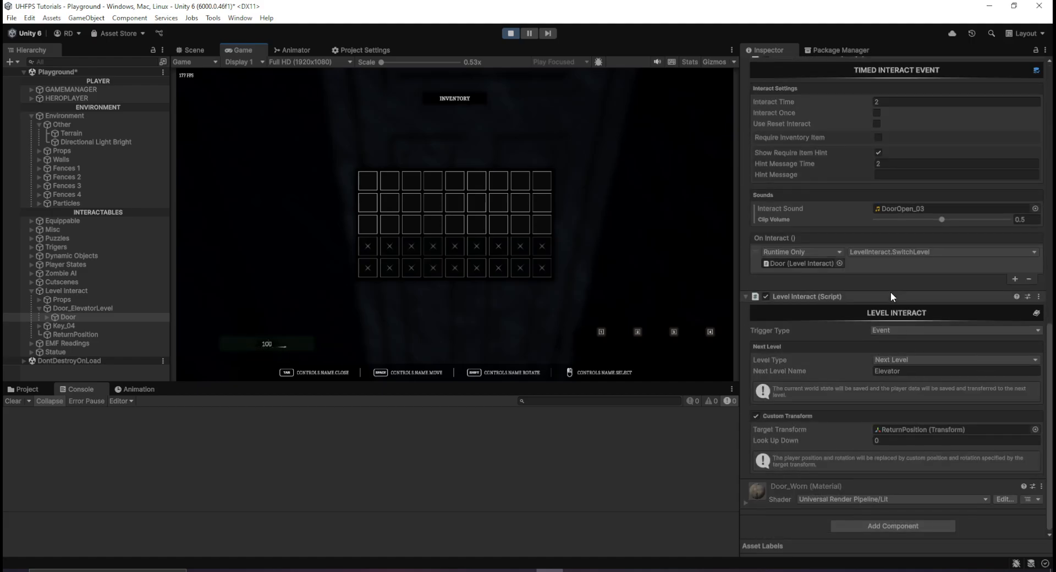
scroll(888, 260, "up", 2)
scroll(860, 313, "down", 2)
left_click(885, 329)
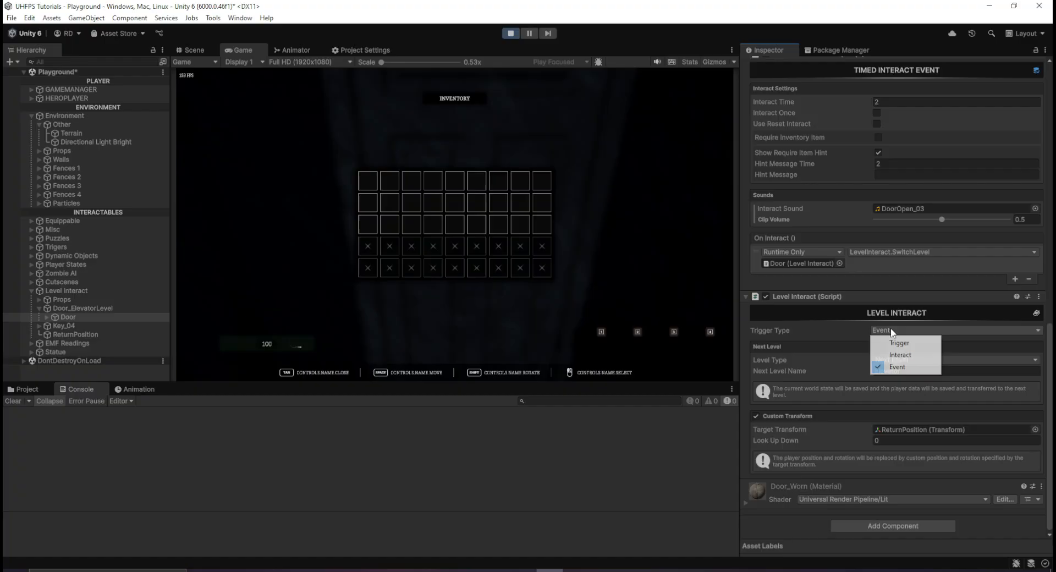
left_click(906, 355)
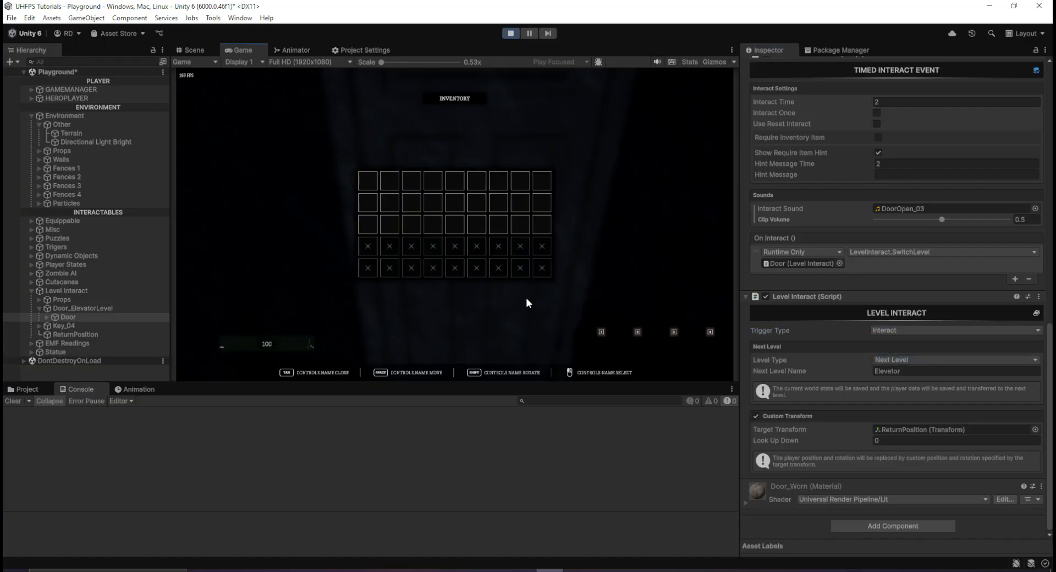
Step: Use the door in the running game to load the Elevator level and stop play mode
key("Tab")
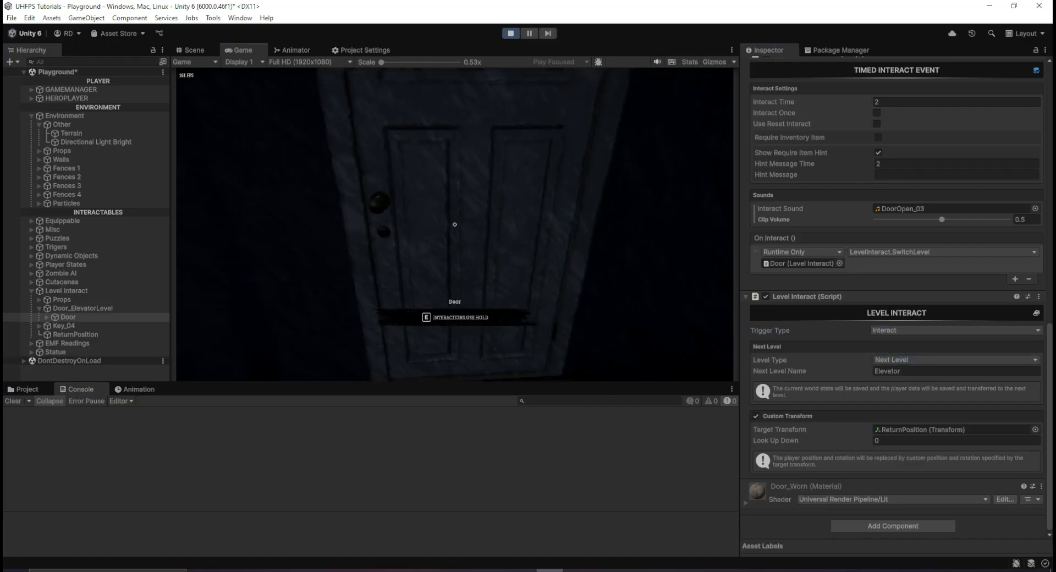
key("e")
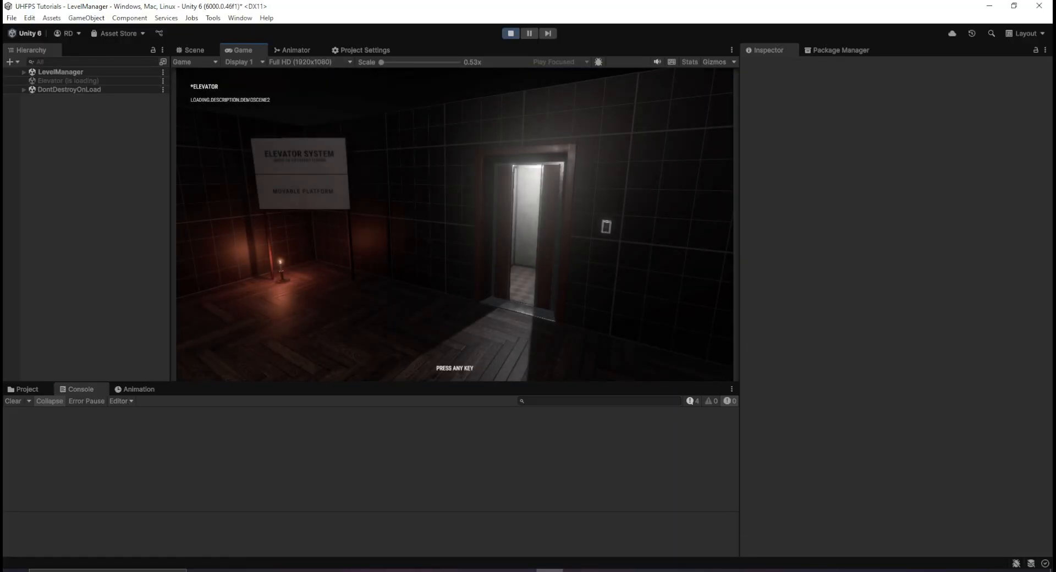
key("ctrl+p")
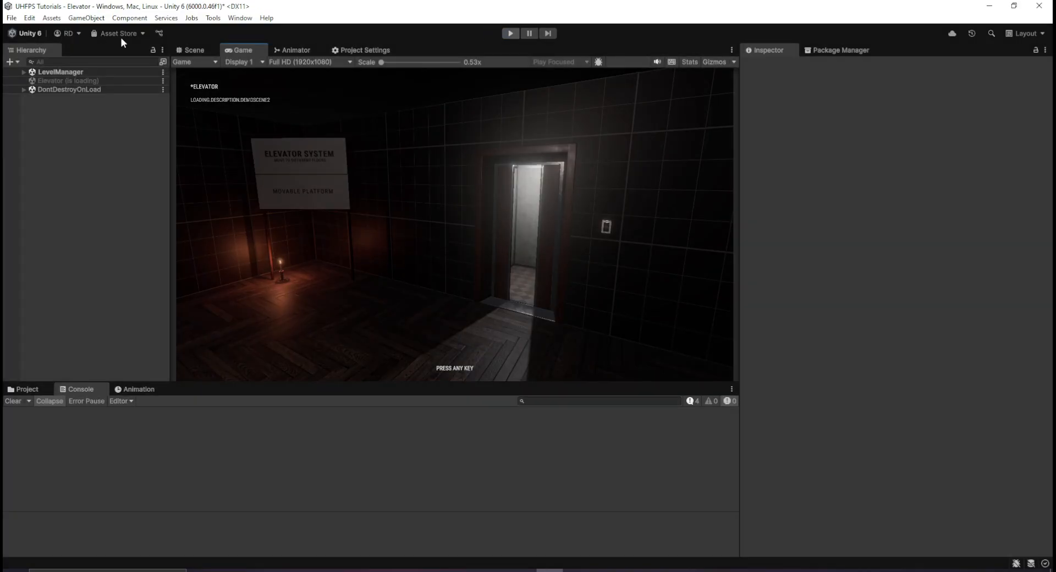
Step: Review the Level Interact door's Timed Interact Event and Level Interact settings in the Scene view, including the Trigger Type options
left_click(205, 54)
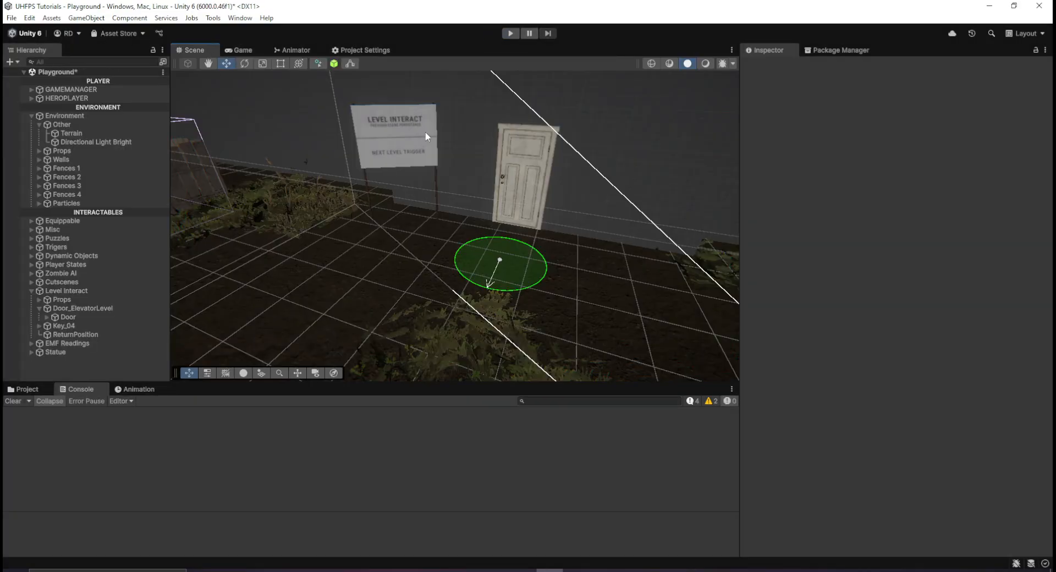
left_click(523, 208)
scroll(954, 405, "down", 10)
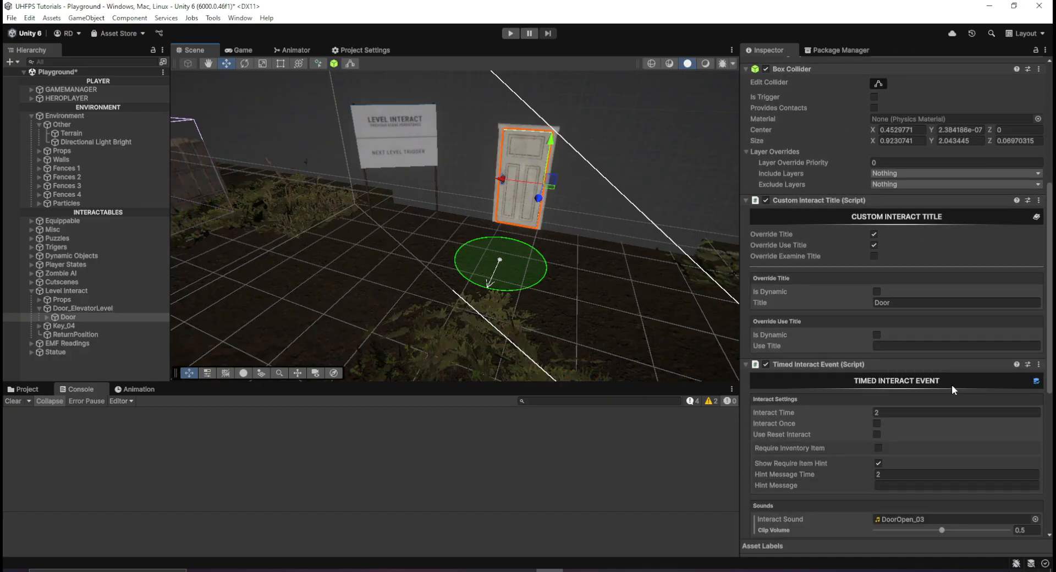
scroll(911, 327, "down", 5)
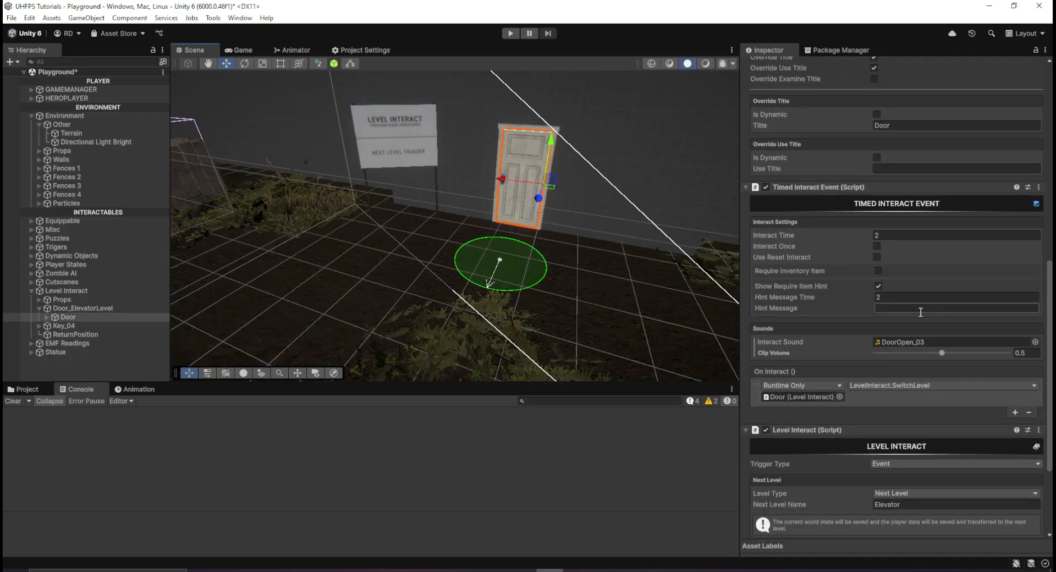
scroll(901, 326, "down", 3)
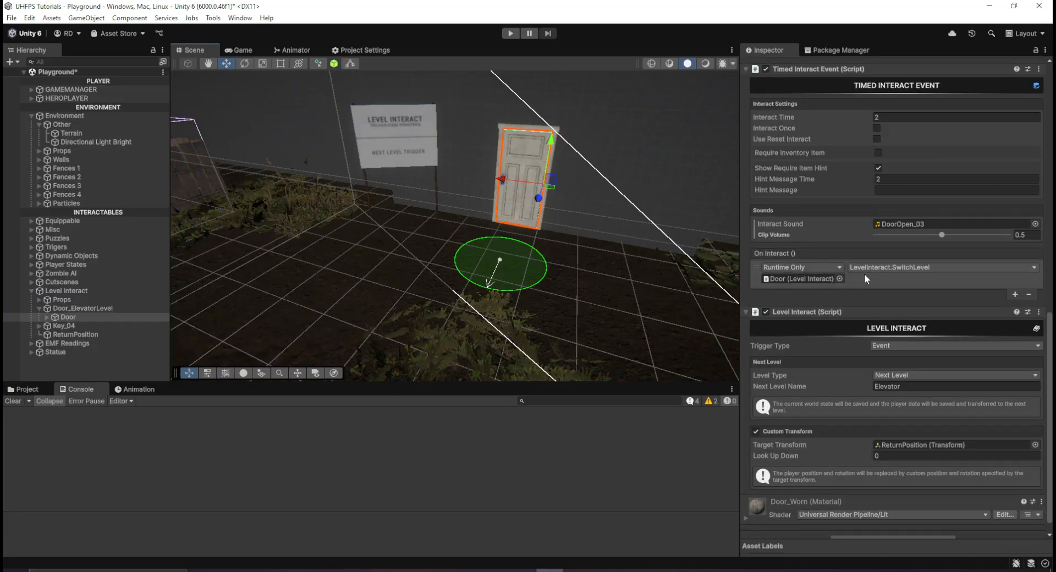
left_click(919, 278)
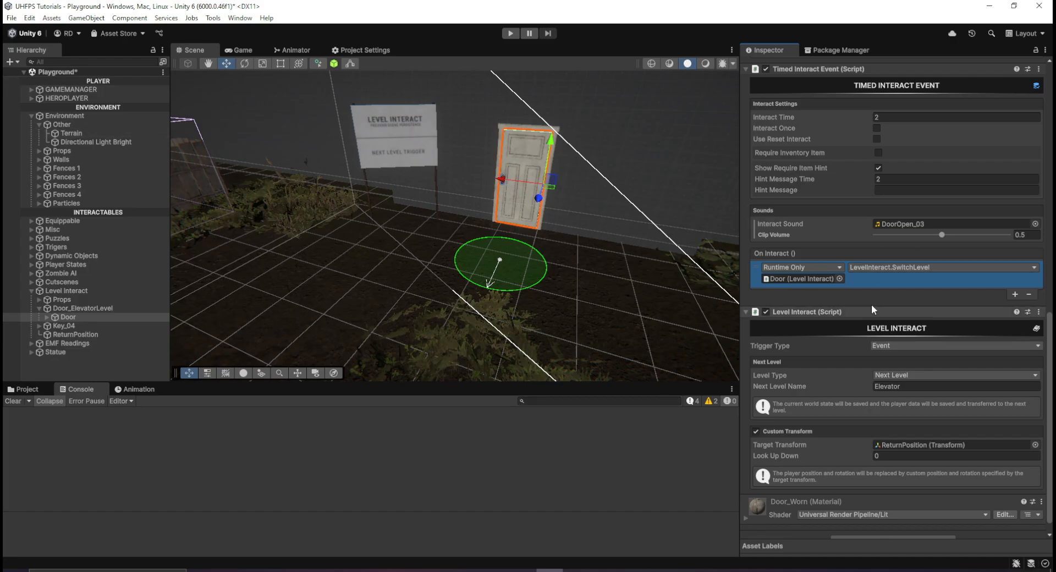
left_click(885, 345)
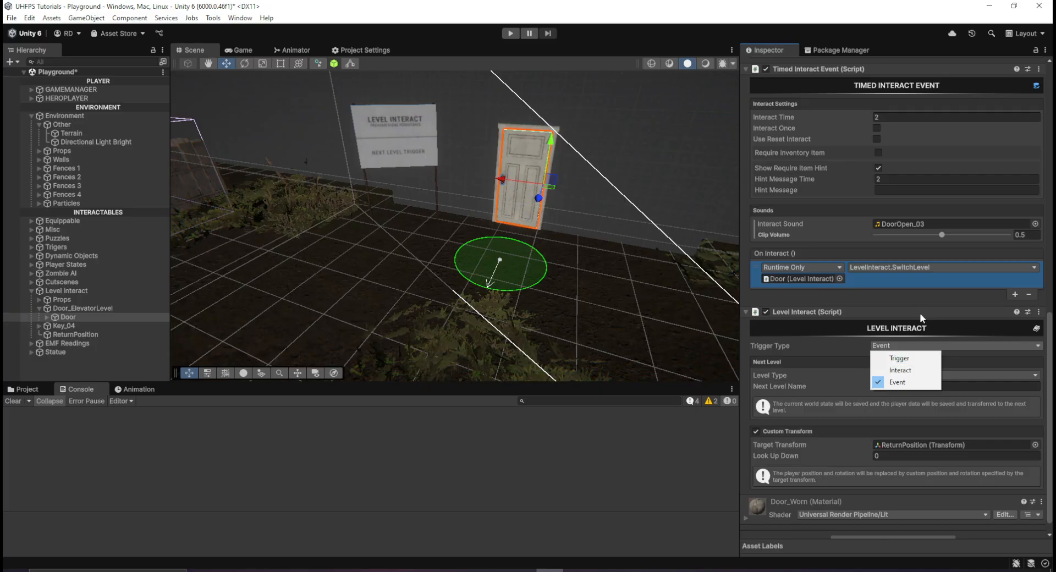
Step: Examine the components of the HEROPLAYER object from the Player Manager down to the Footsteps System
right_click_drag(635, 304, 462, 209)
key("f")
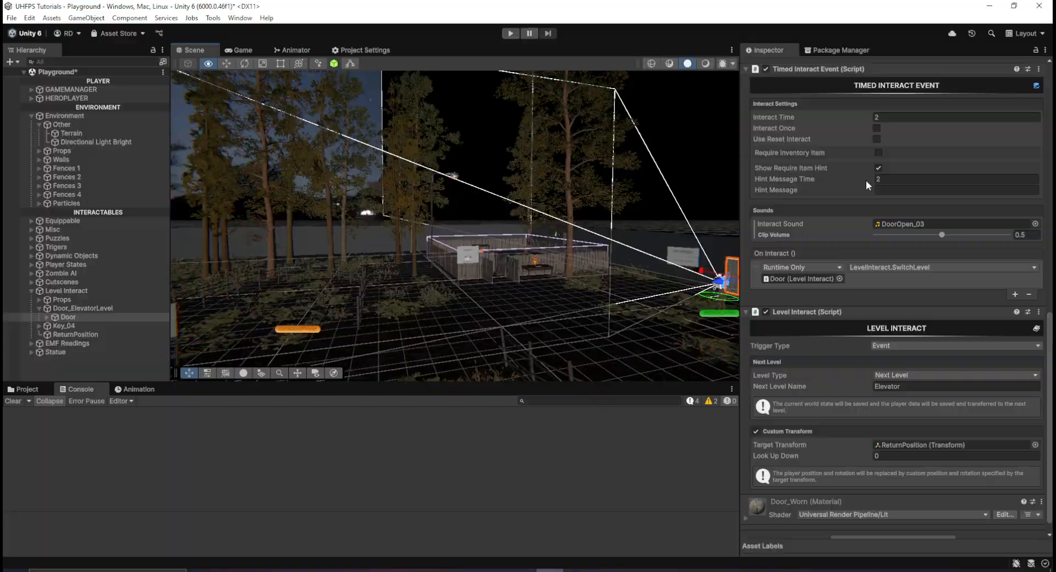
right_click_drag(1033, 205, 555, 195)
left_click(66, 98)
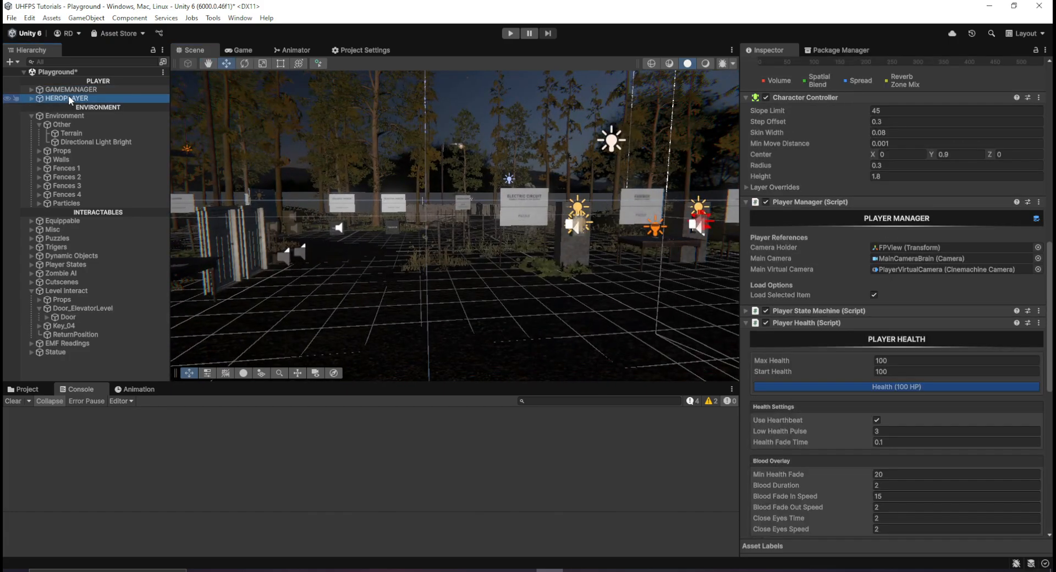
scroll(824, 240, "down", 2)
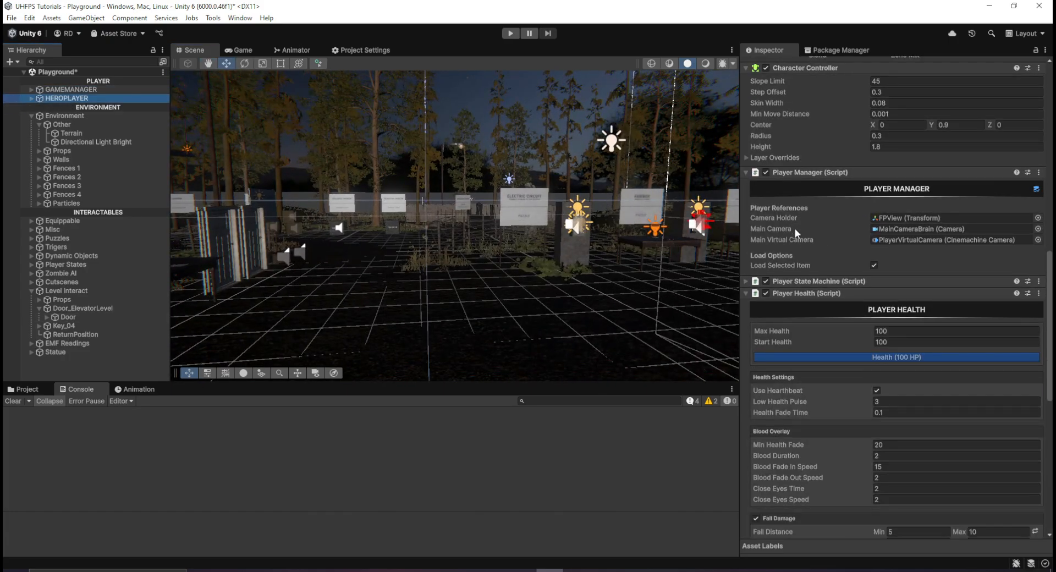
scroll(797, 226, "down", 15)
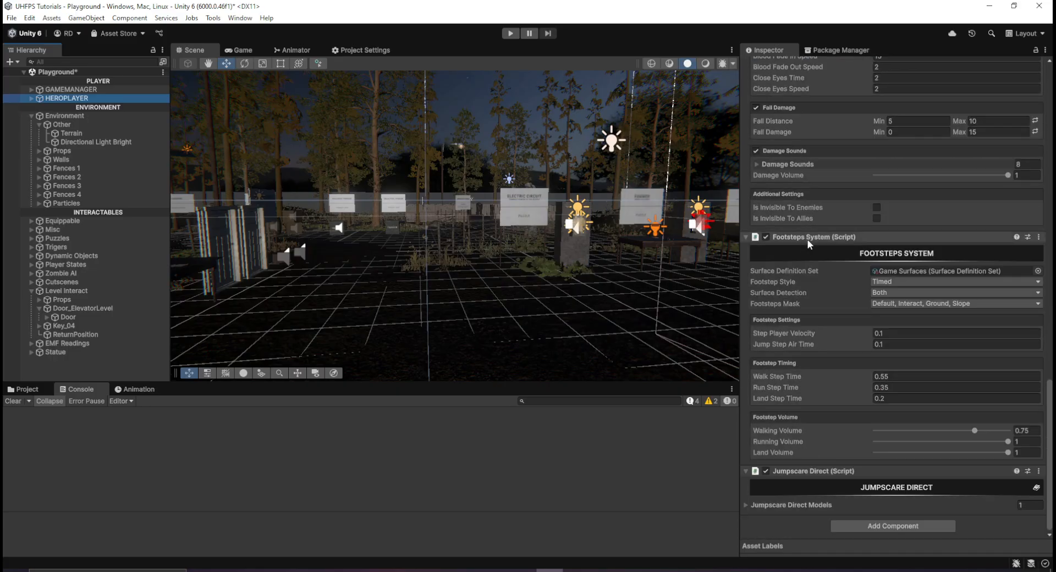
scroll(825, 330, "up", 14)
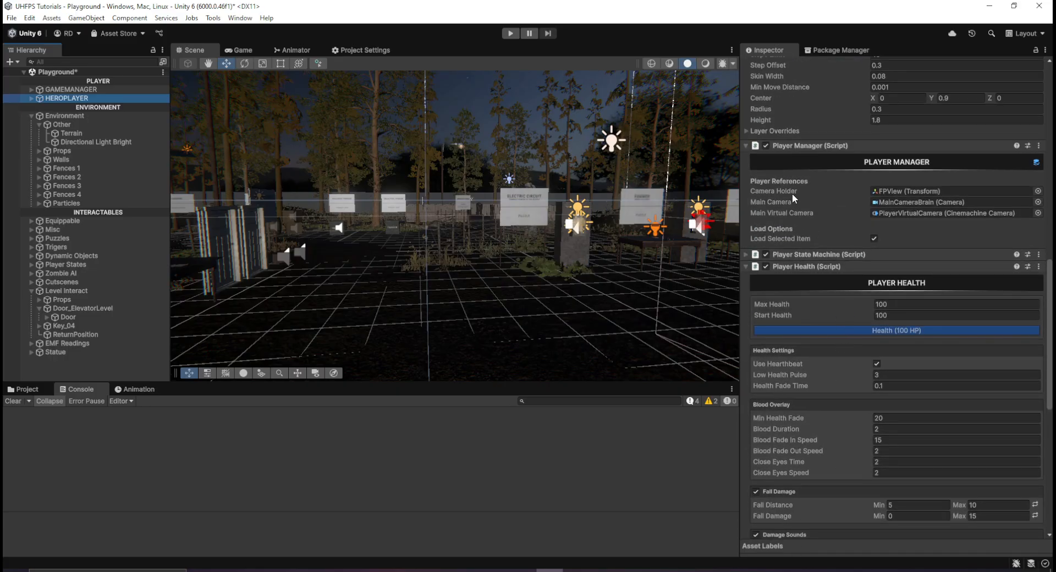
Step: Assign GAMEMANAGER as the object of the door's On Interact event and look through its available functions
right_click_drag(456, 187, 385, 176)
key("w")
left_click(432, 182)
left_click(902, 268)
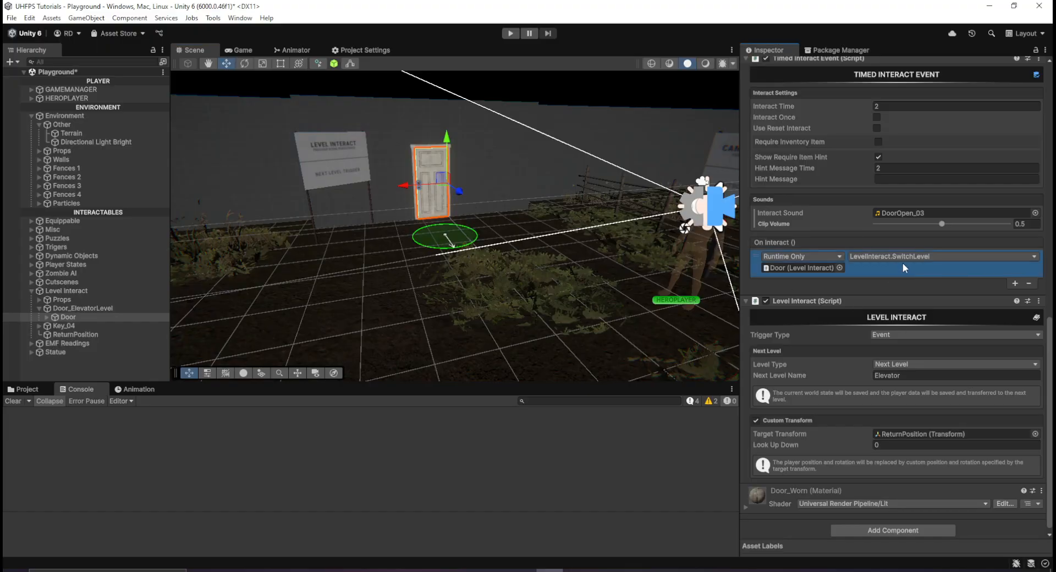
left_click_drag(85, 90, 806, 269)
left_click(907, 256)
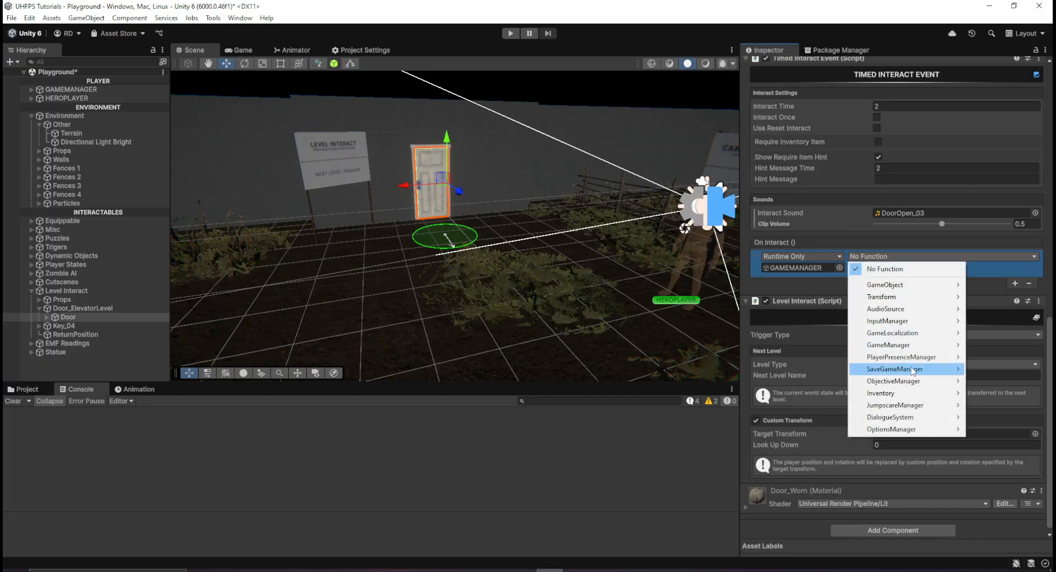
mouse_move(912, 372)
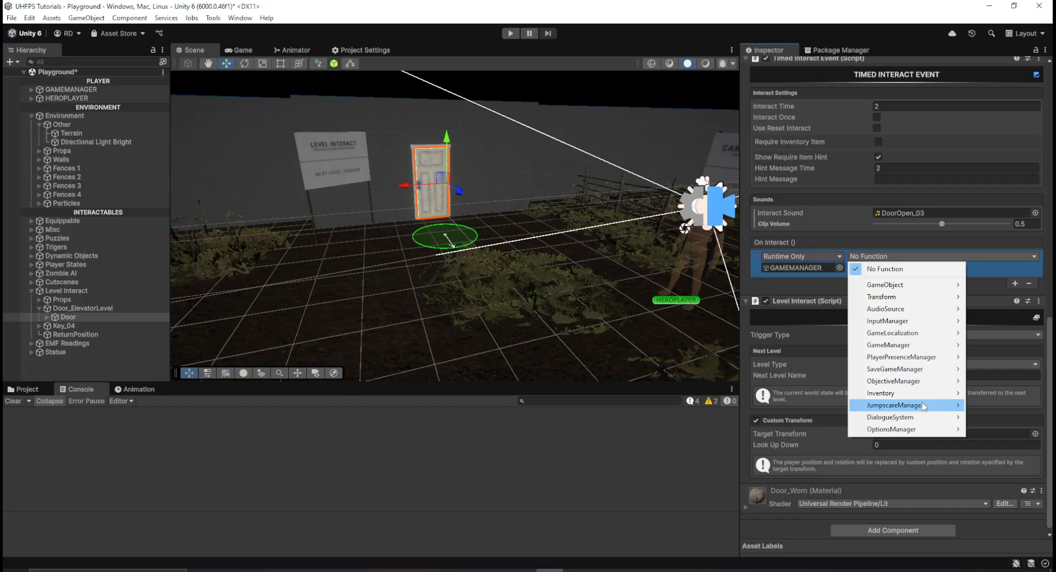
left_click(611, 461)
Step: Browse the GAMEMANAGER function list of the door's On Interact event again without choosing a function
left_click(880, 274)
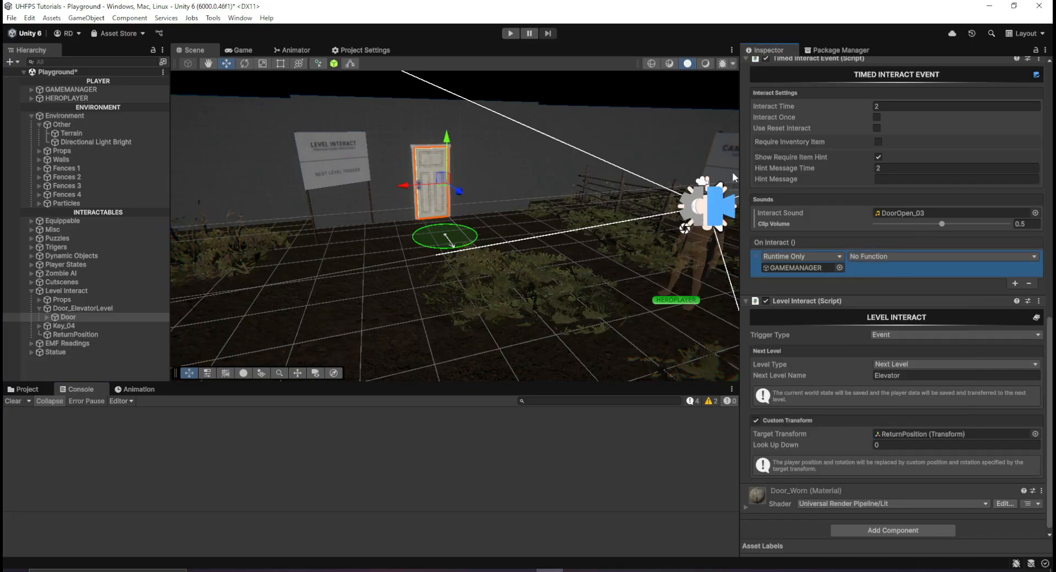
scroll(275, 148, "up", 1)
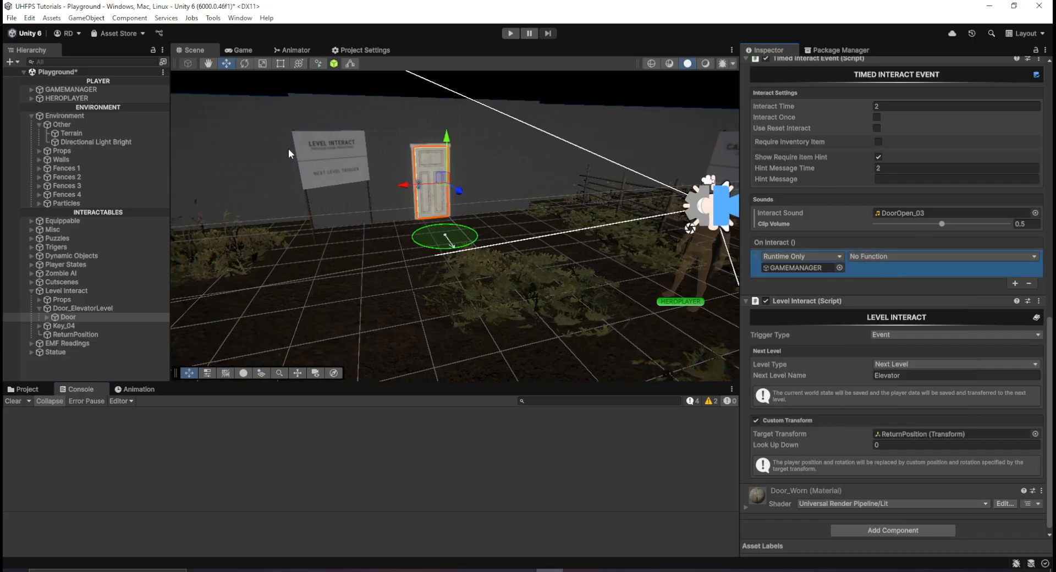
left_click(899, 258)
mouse_move(891, 416)
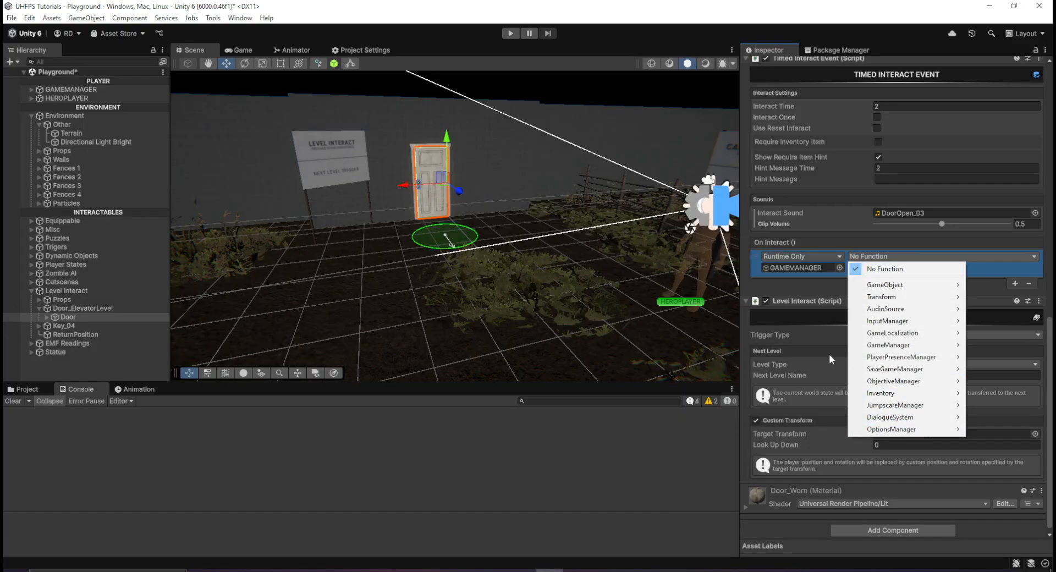
left_click(794, 227)
scroll(842, 230, "up", 5)
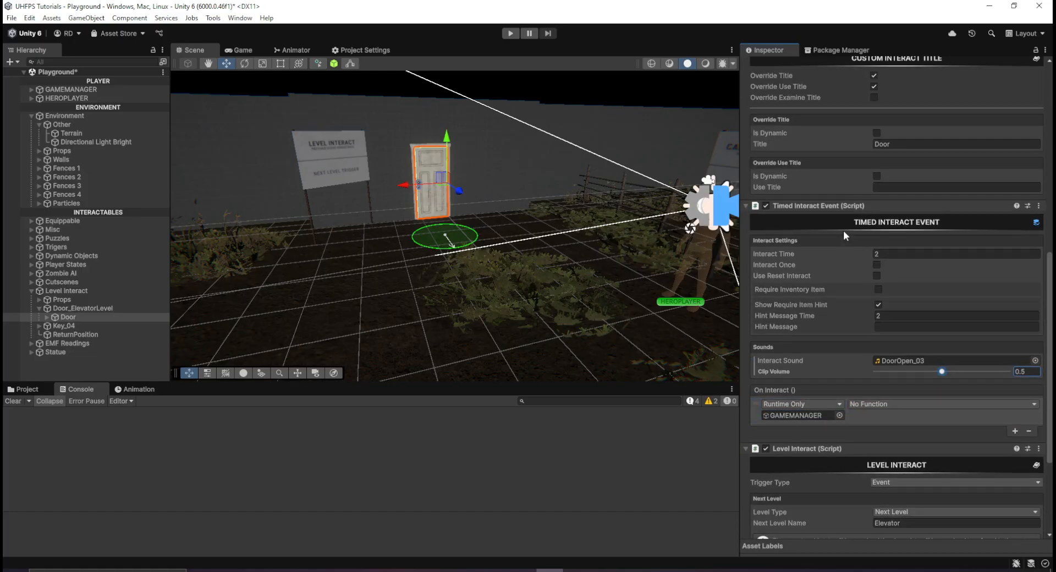
Step: Expand HEROPLAYER and inspect its FPView child object with the Look Controller and Interact Controller
left_click(31, 98)
left_click(55, 106)
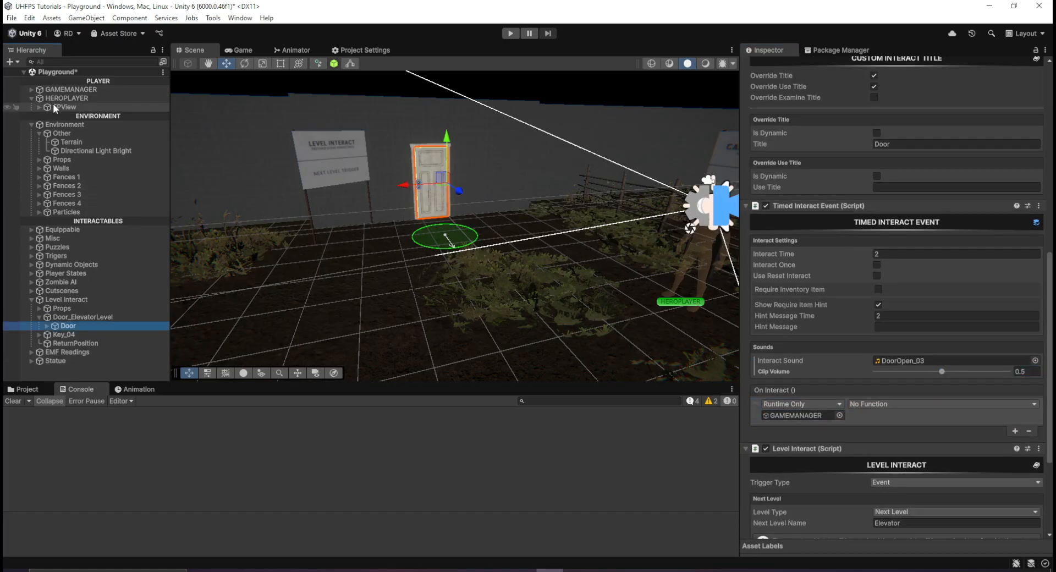
key("Right")
key("Down")
key("Down")
key("Up")
key("Up")
key("Up")
key("Up")
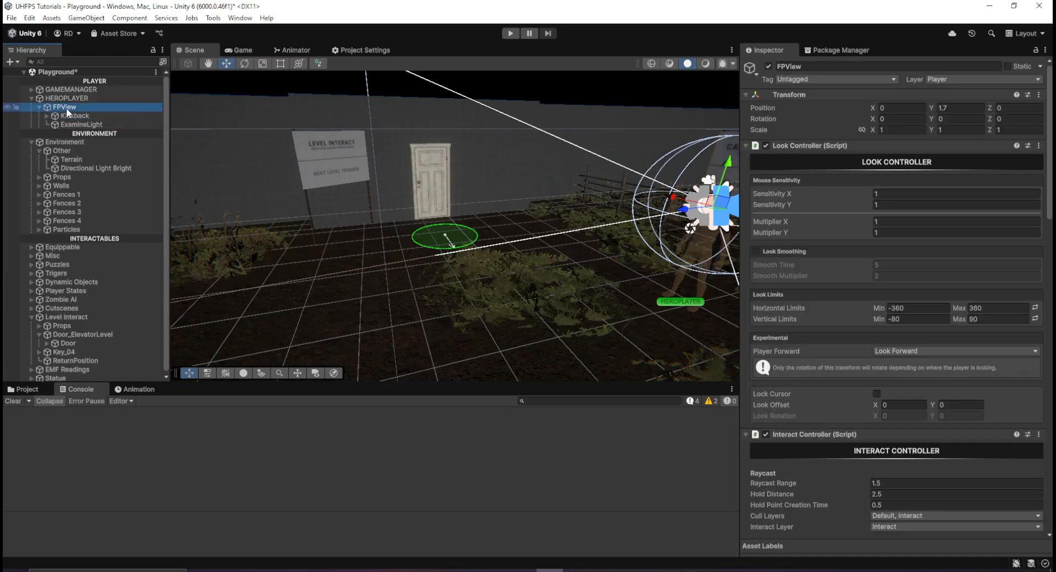
Step: Expand GAMEMANAGER's UserInterface and Canvas in the hierarchy and select the DeadPanel
key("Right")
key("Down")
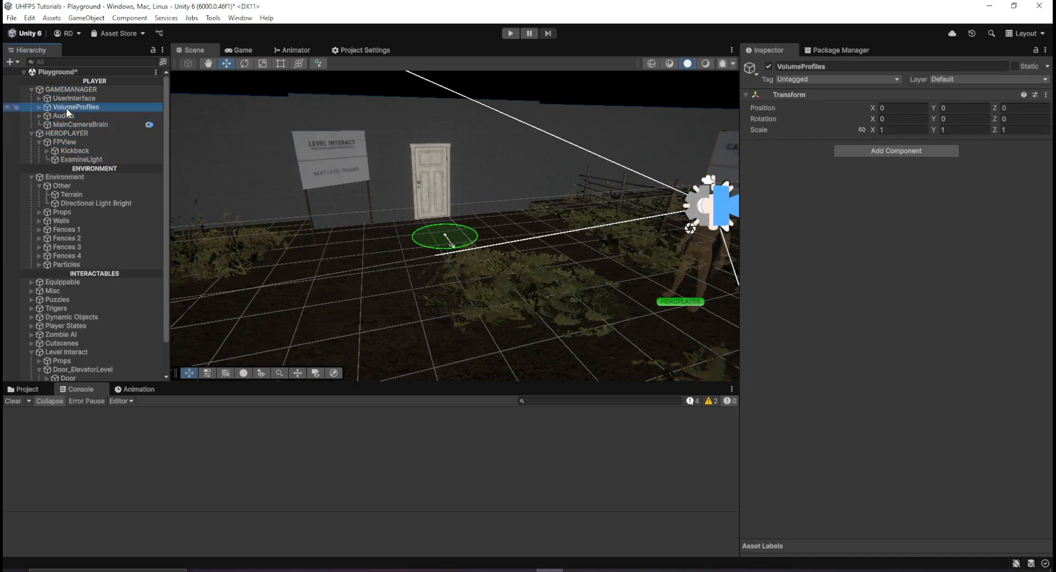
key("Right")
key("Down")
key("Right")
key("Down")
key("Down")
key("Down")
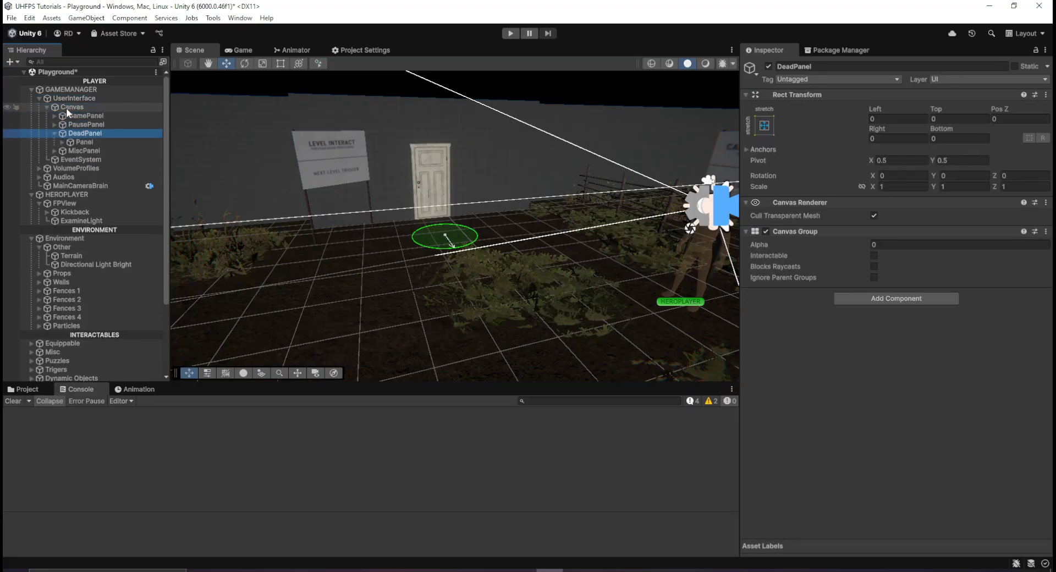
Step: Expand the DeadPanel's Panel, select its Buttons group and frame it in the Scene view
key("Right")
key("Down")
key("Right")
key("Down")
key("Up")
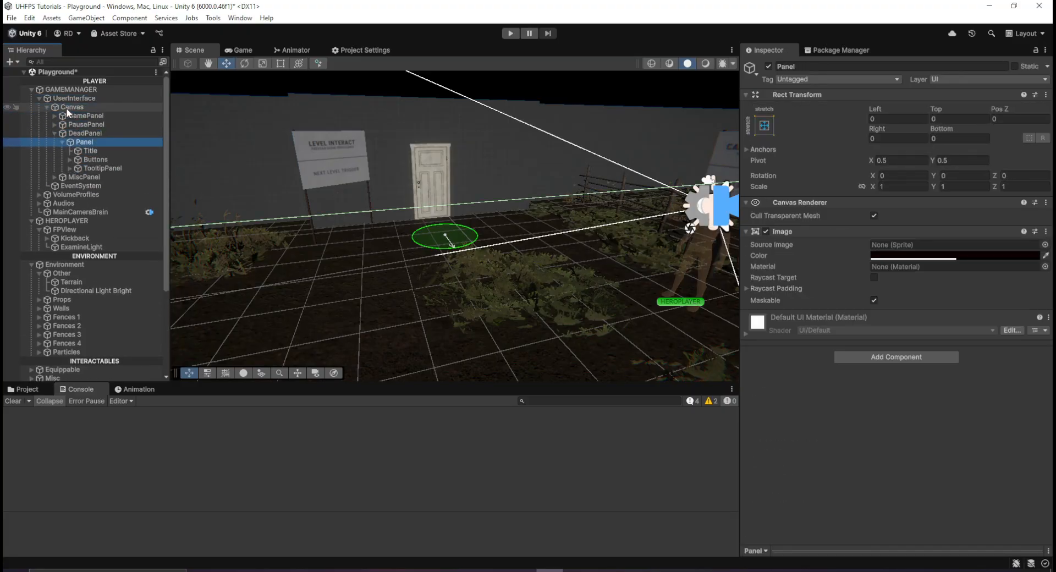
key("Down")
key("Down")
key("f")
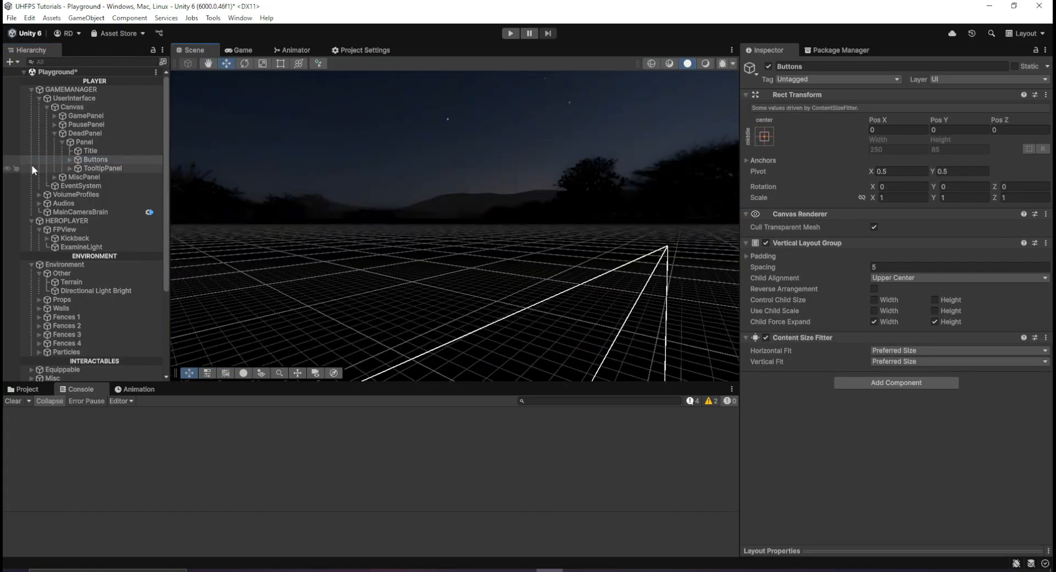
Step: Disable the Canvas Group component of the DeadPanel and frame the panel in the Scene view
left_click(81, 134)
left_click(766, 231)
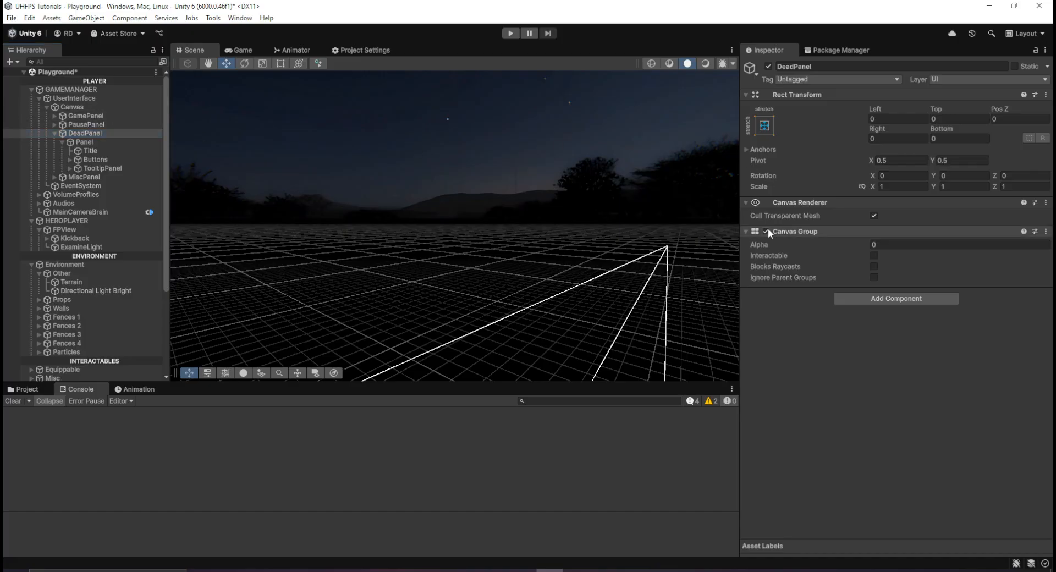
right_click_drag(544, 216, 495, 239)
key("f")
scroll(480, 211, "up", 5)
key("f")
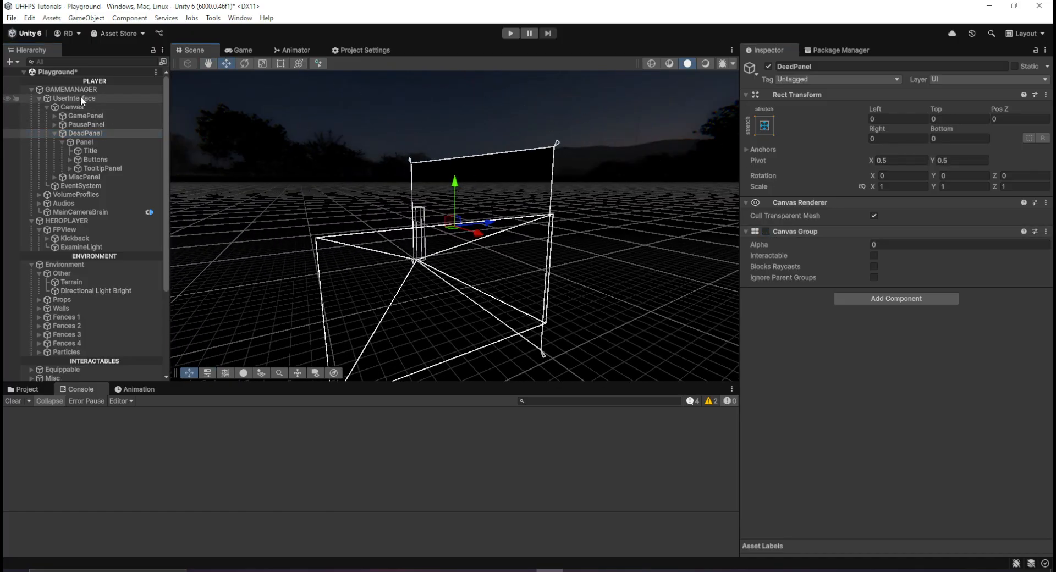
Step: Select the black Background object under MiscPanel and deactivate it to uncover the death screen
left_click(79, 107)
left_click(77, 133)
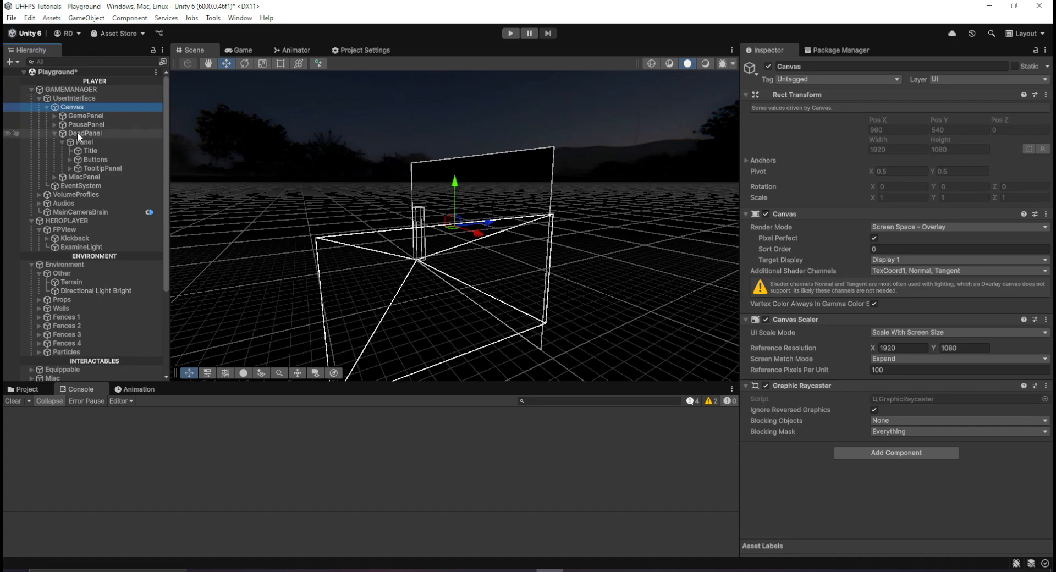
left_click(496, 172)
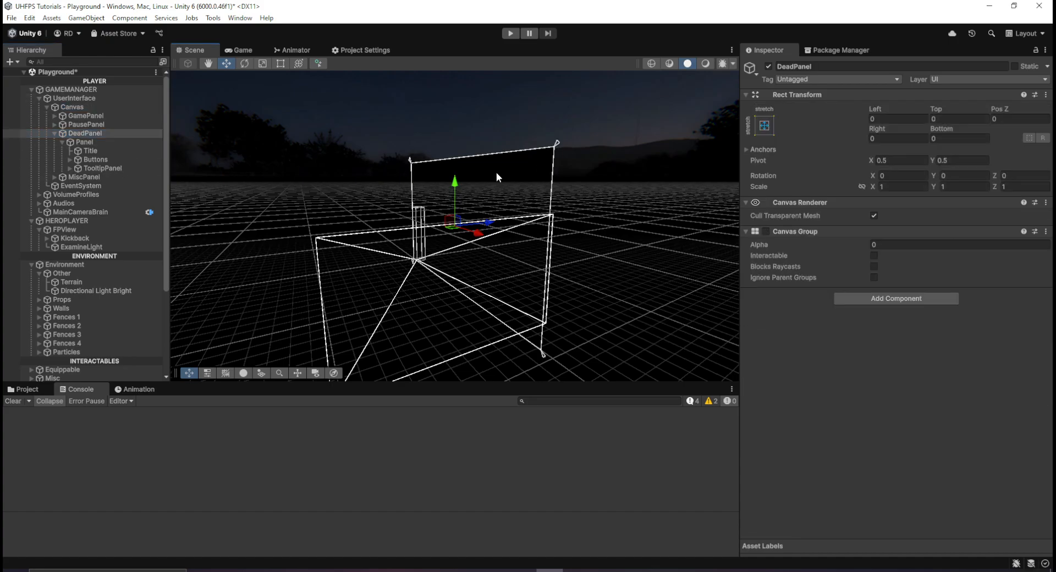
left_click(768, 66)
right_click_drag(478, 206, 457, 182)
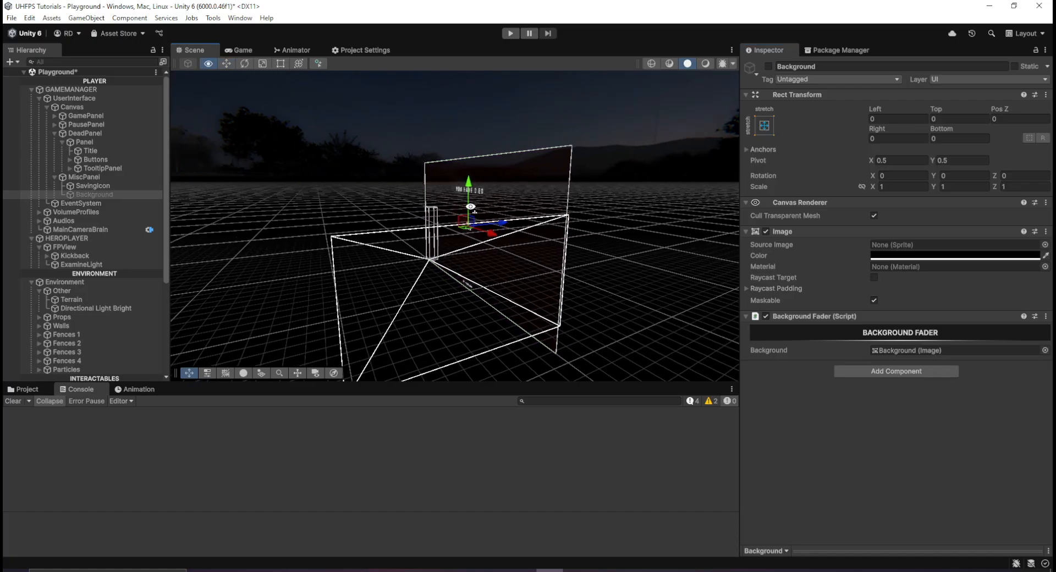
Step: Preview the death screen in the Game view and inspect its TooltipPanel and Panel objects
left_click(242, 50)
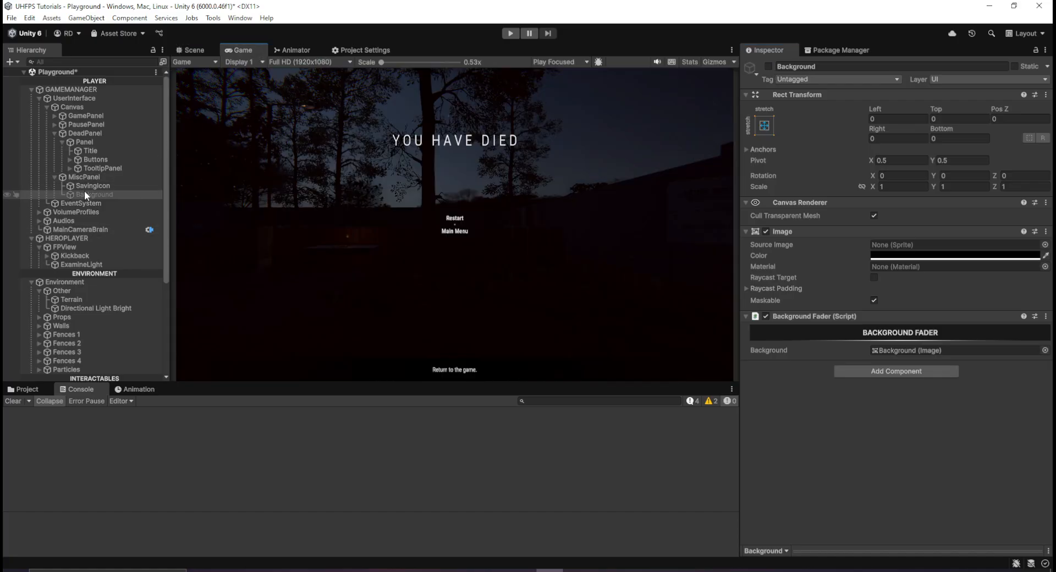
left_click(88, 167)
left_click(97, 143)
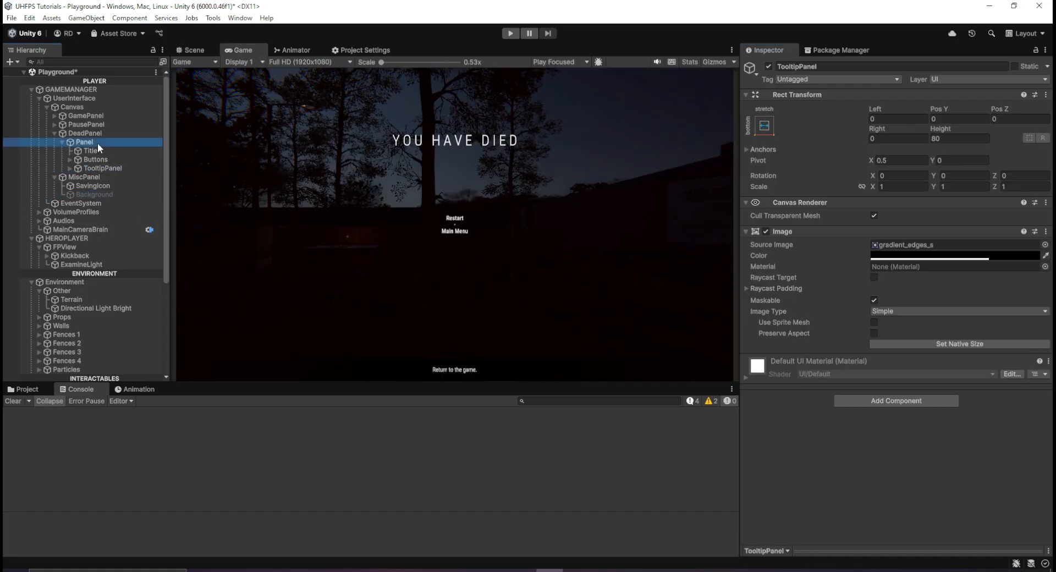
left_click(369, 164)
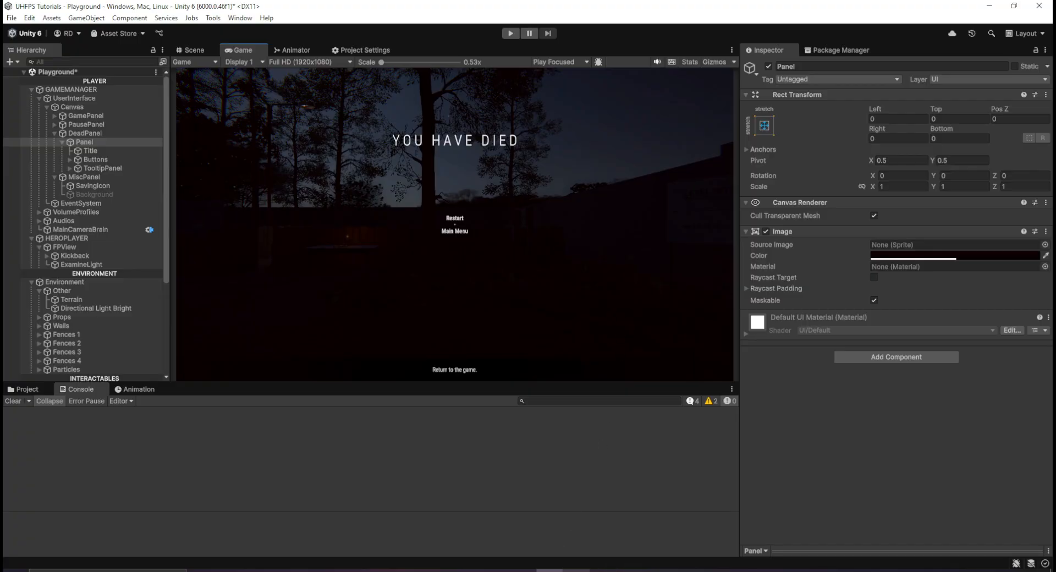
mouse_move(576, 571)
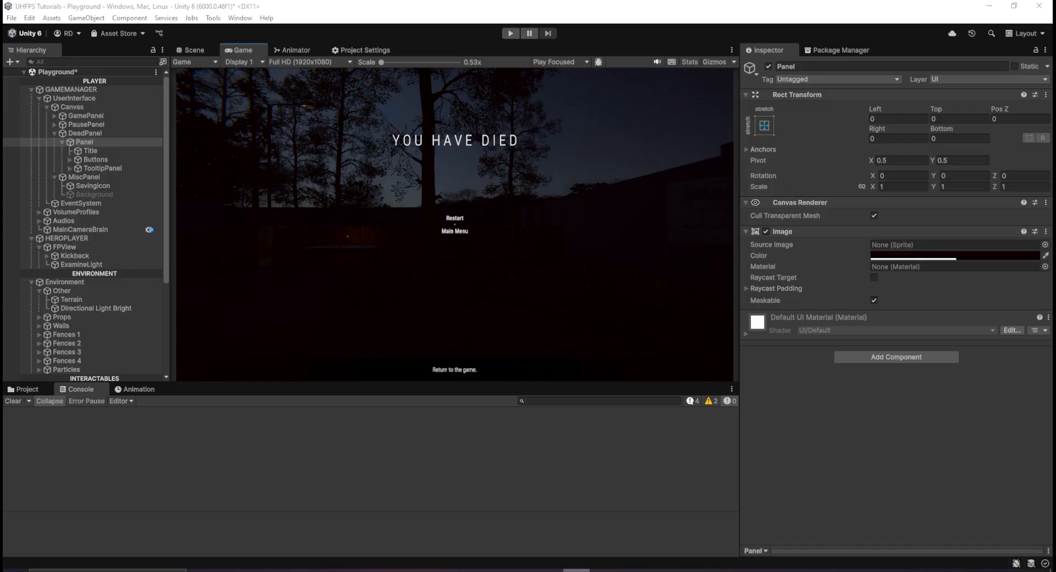